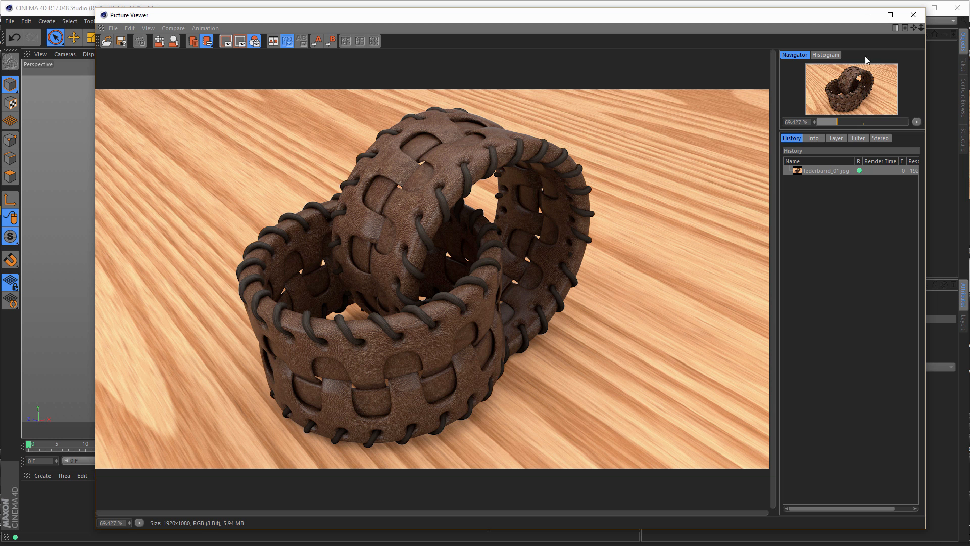
- Close the Picture Viewer, add a Tube primitive and set its orientation to +Z
click(913, 19)
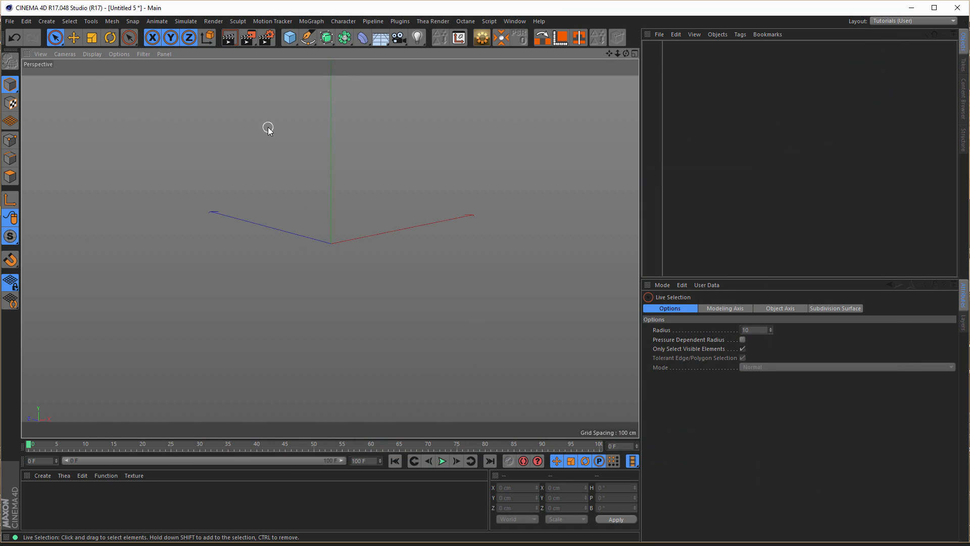
click(293, 39)
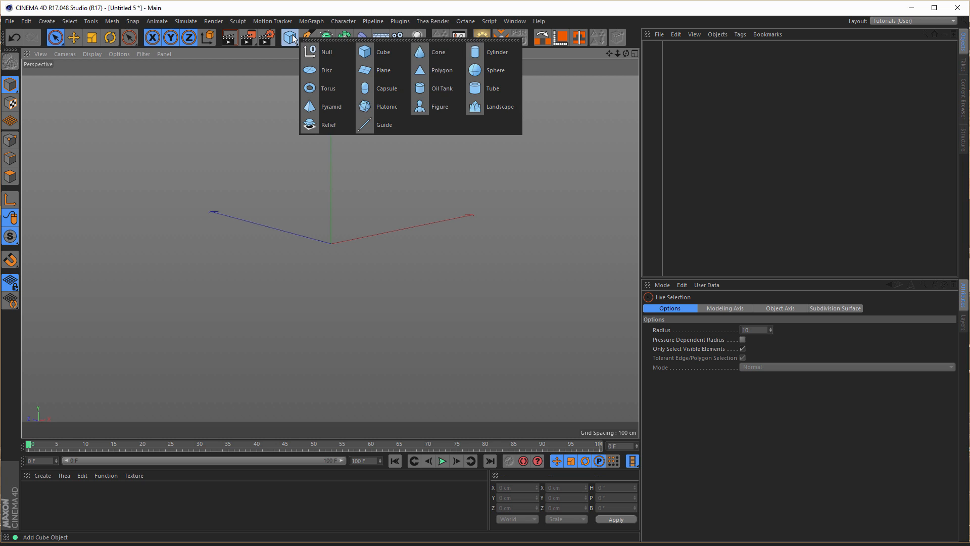
click(502, 92)
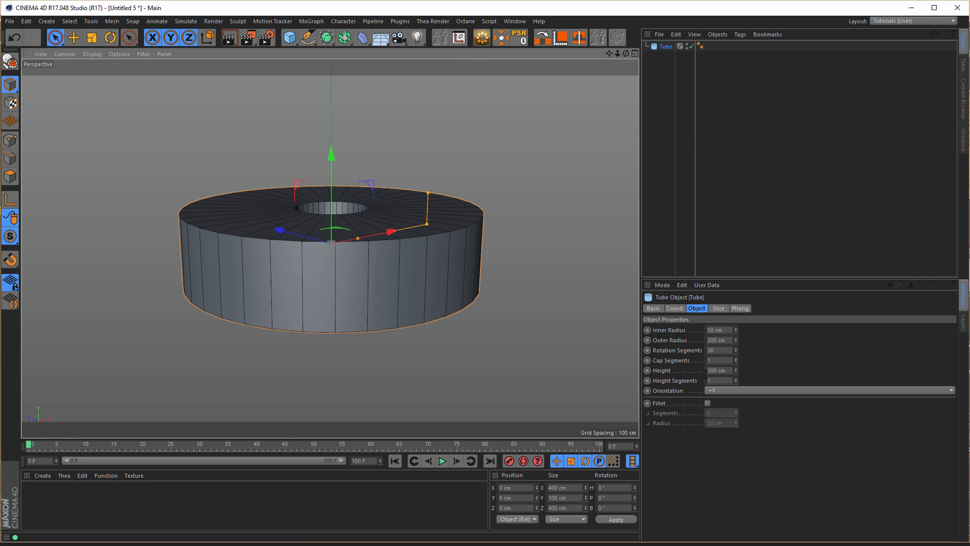
click(741, 391)
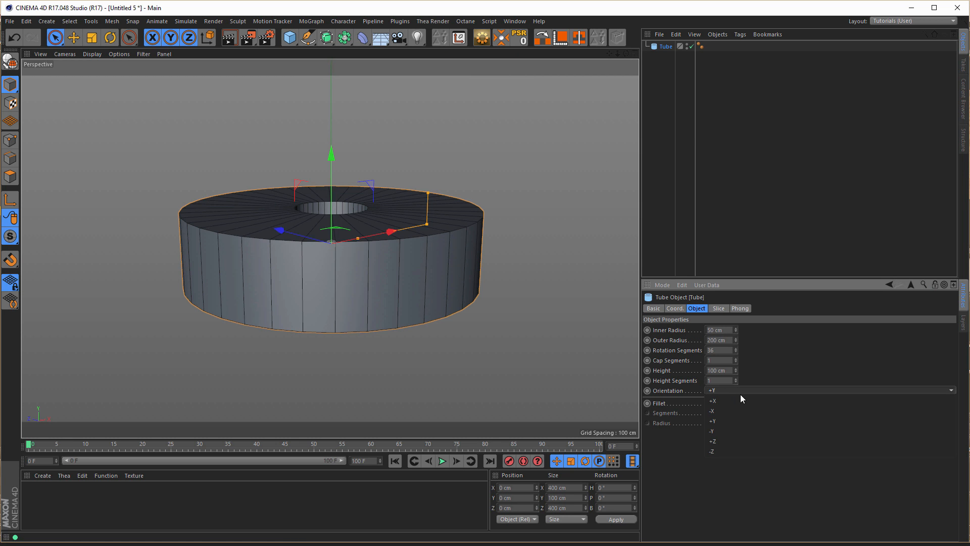
click(741, 439)
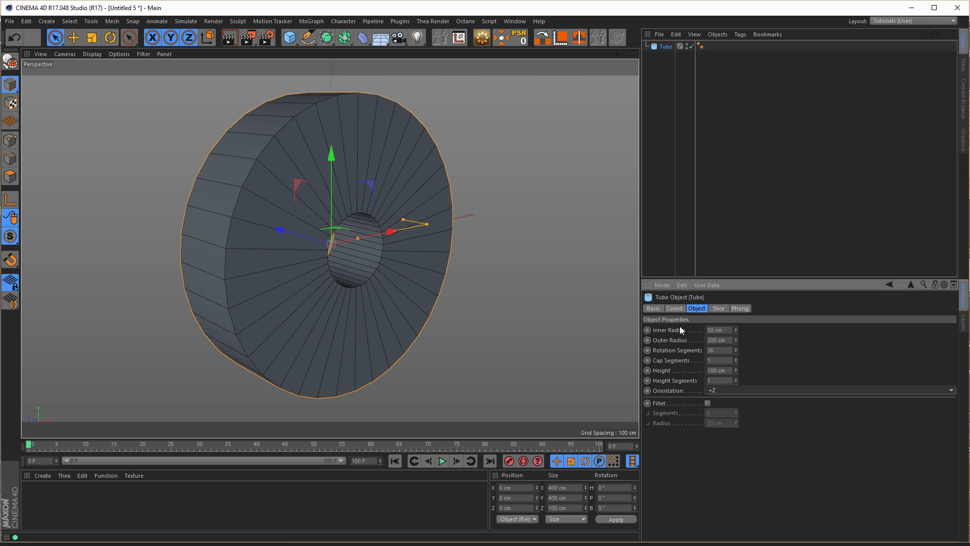
- Set the tube's inner radius to 180 cm and its rotation segments to 24
click(718, 330)
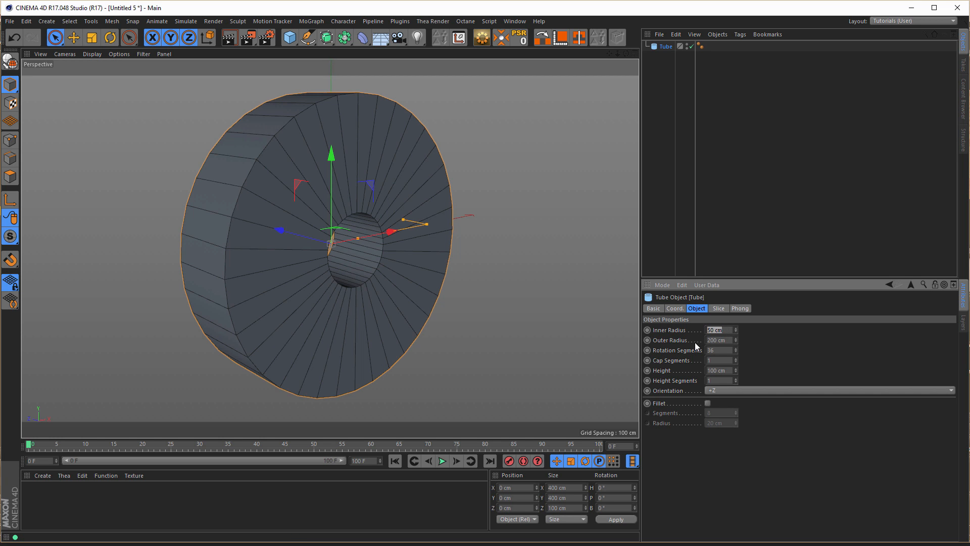
text(180)
key(Return)
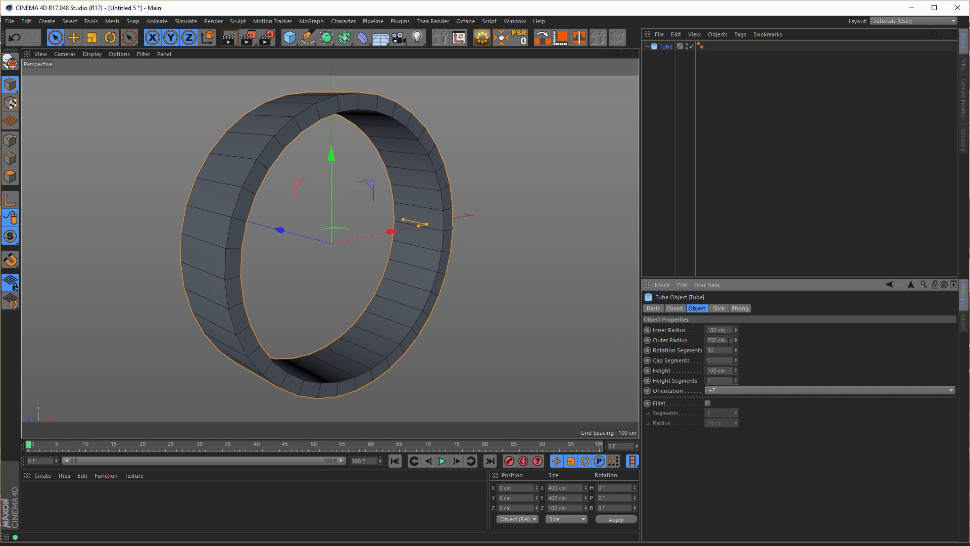
double_click(723, 349)
text(24)
key(Return)
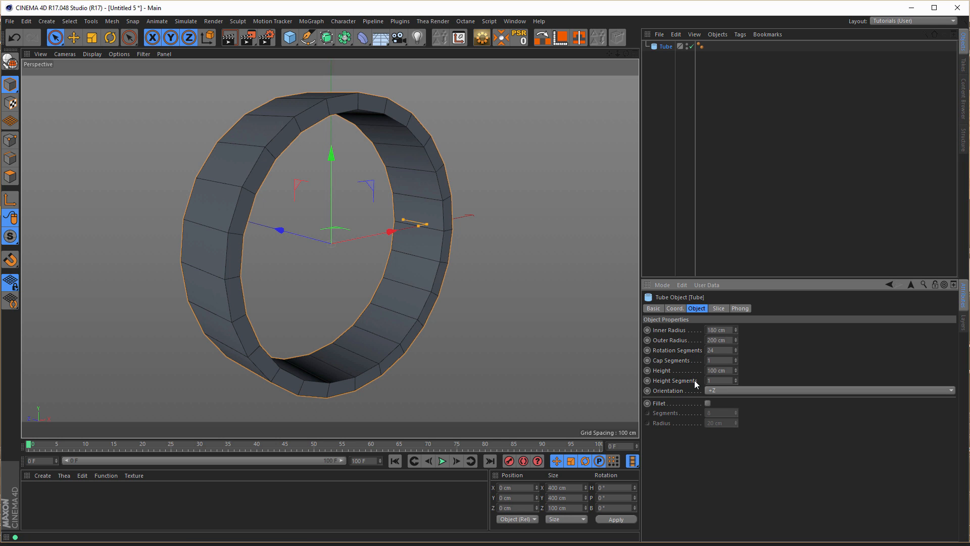
- Set the tube's height to 50 cm and its cap segments to 3
key(Tab)
key(Tab)
text(50)
key(Return)
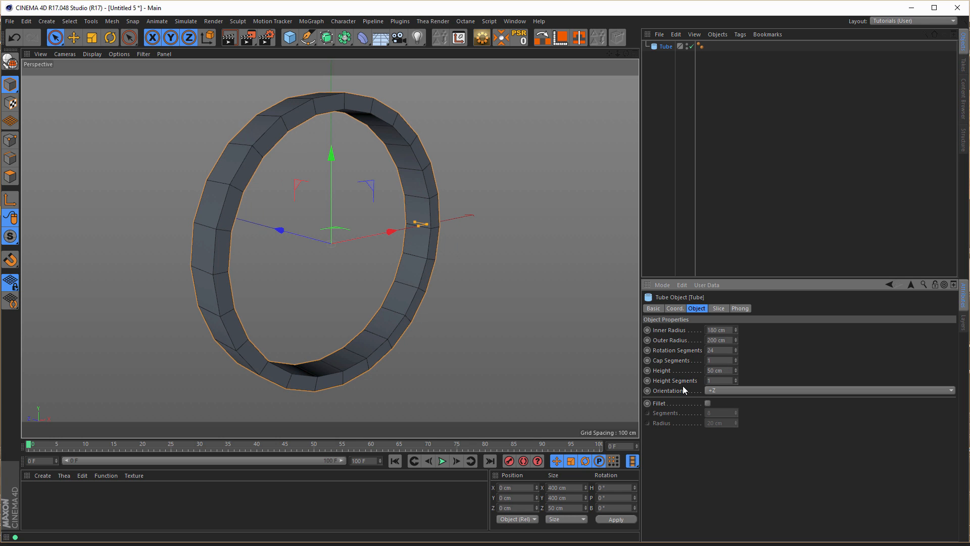
click(737, 359)
click(737, 358)
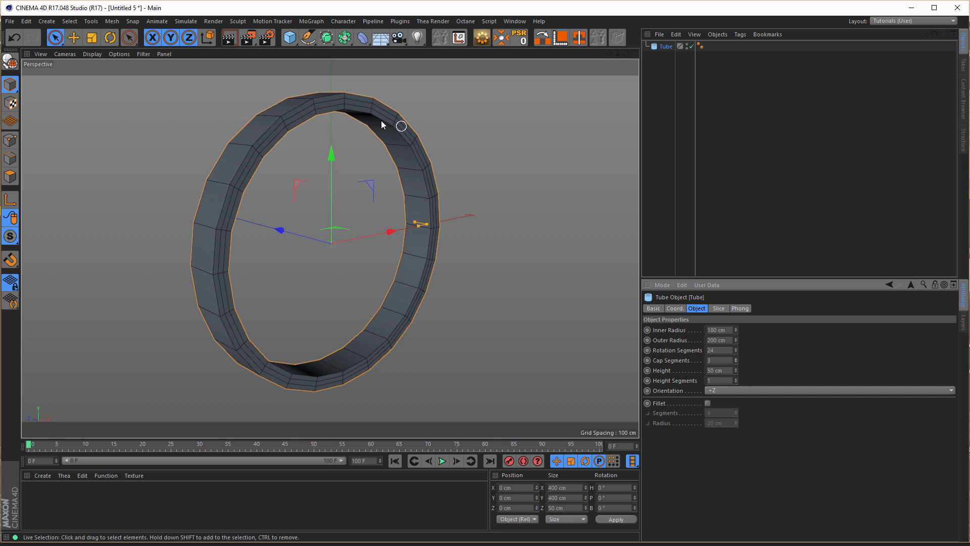
- Convert the tube into a single optimized polygon object and confirm the collapse
mouse_move(338, 105)
alt+mouse_down()
mouse_move(327, 101)
mouse_move(358, 104)
alt+mouse_up()
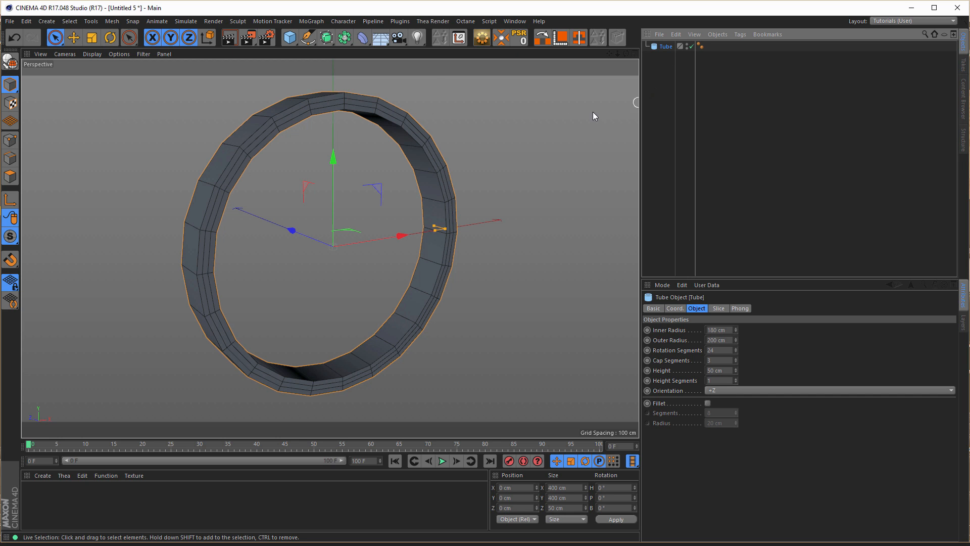
click(482, 38)
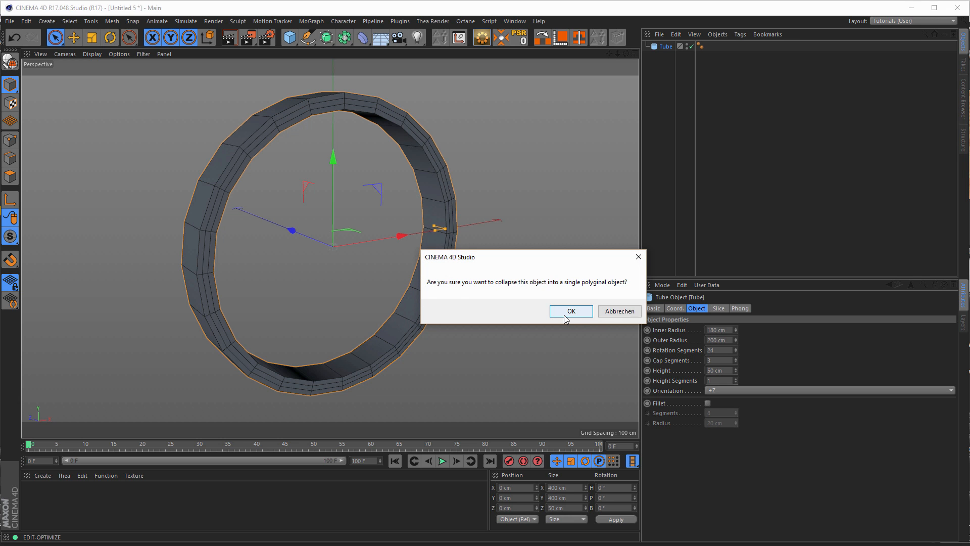
click(566, 311)
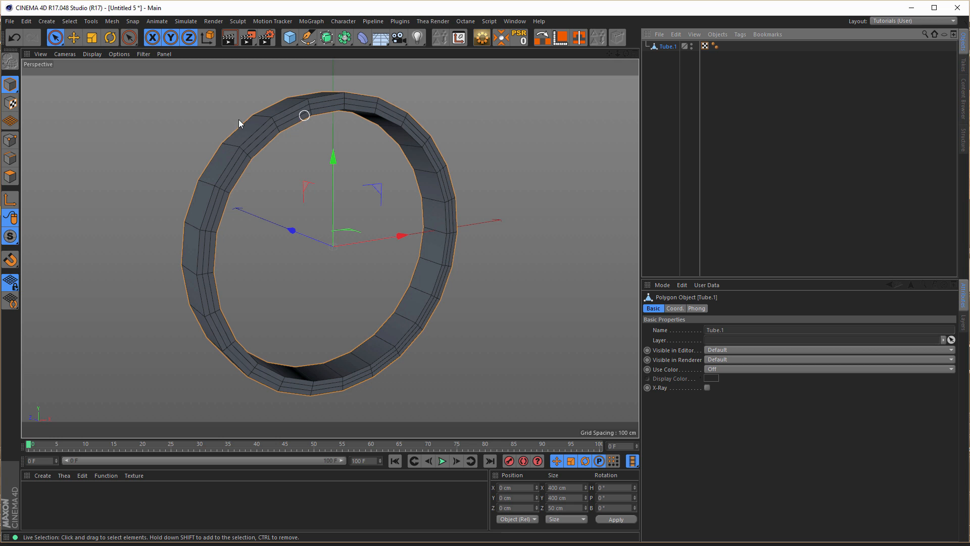
click(10, 140)
right_click(522, 193)
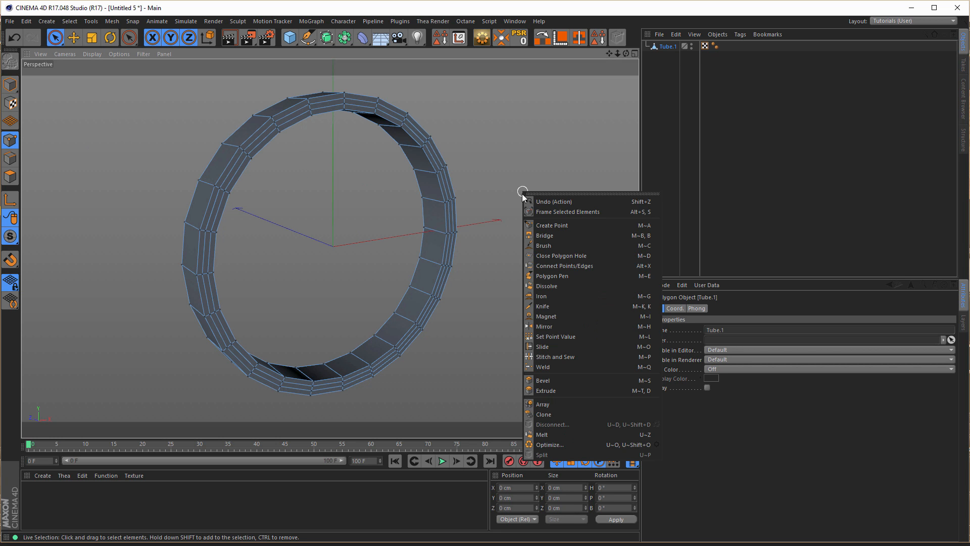
click(559, 112)
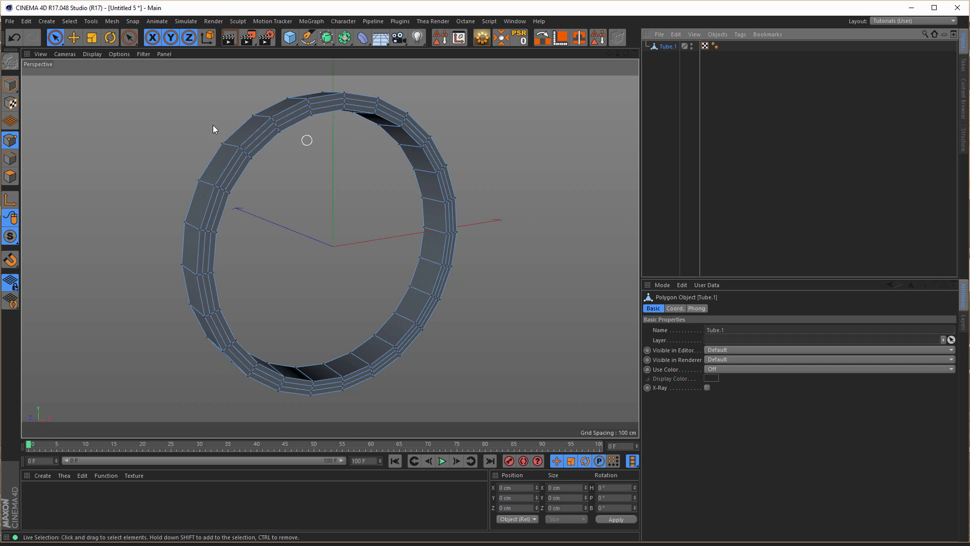
- Loop-select the outermost polygon ring on the tube's front cap and reduce it to alternating polygons with Selected 1, Gap 2 and Offset 0
click(10, 176)
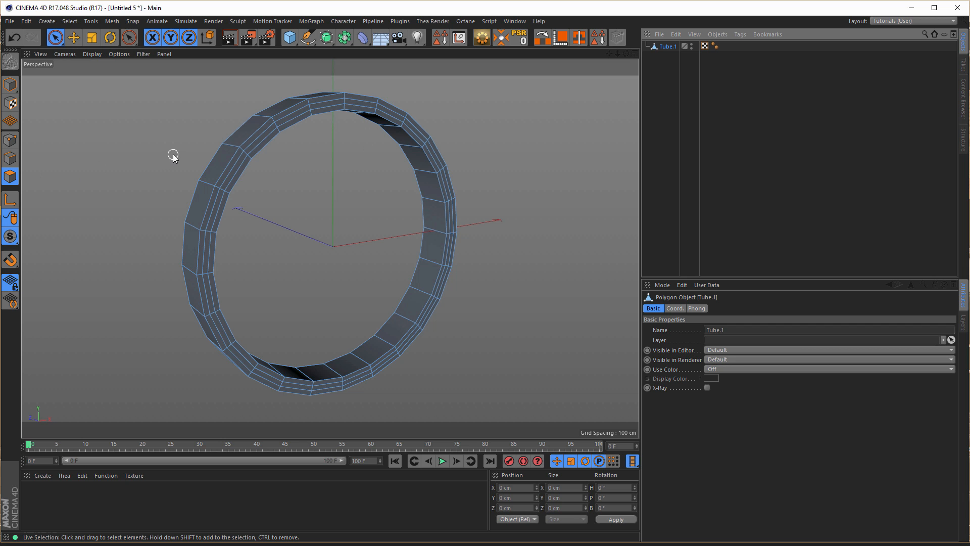
key(u)
key(l)
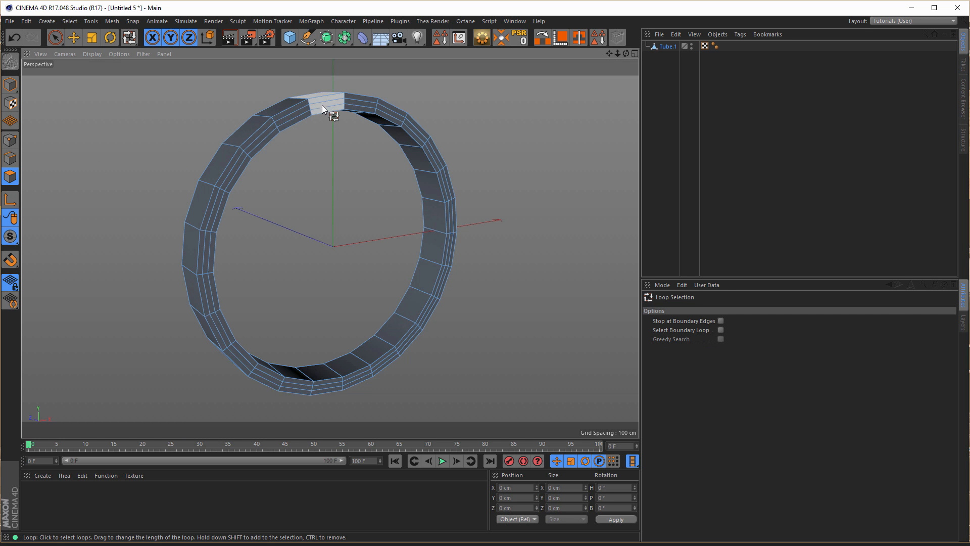
click(310, 104)
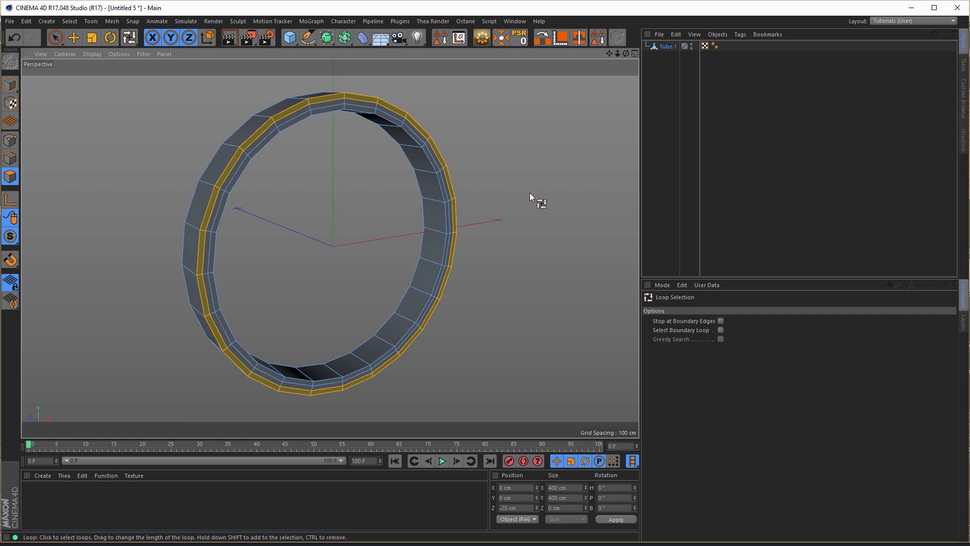
click(543, 38)
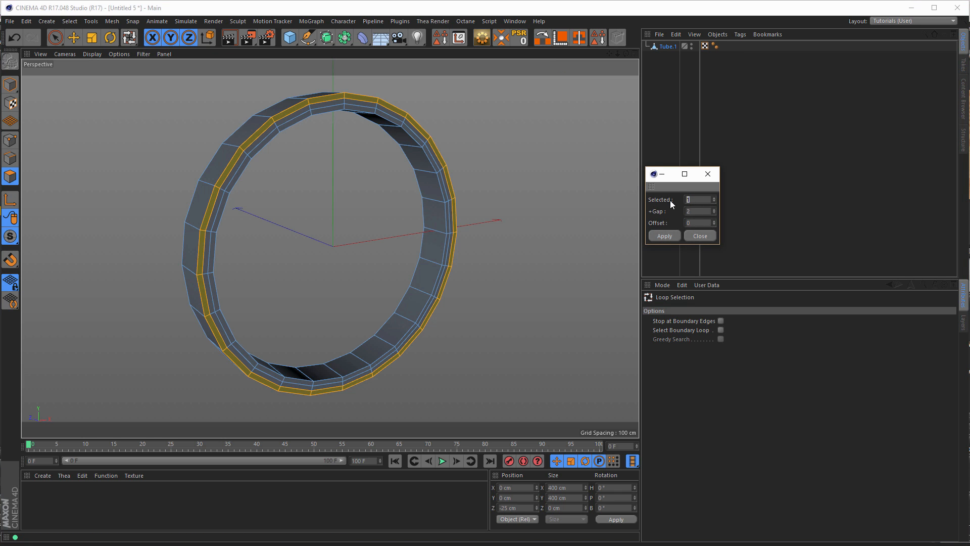
click(666, 237)
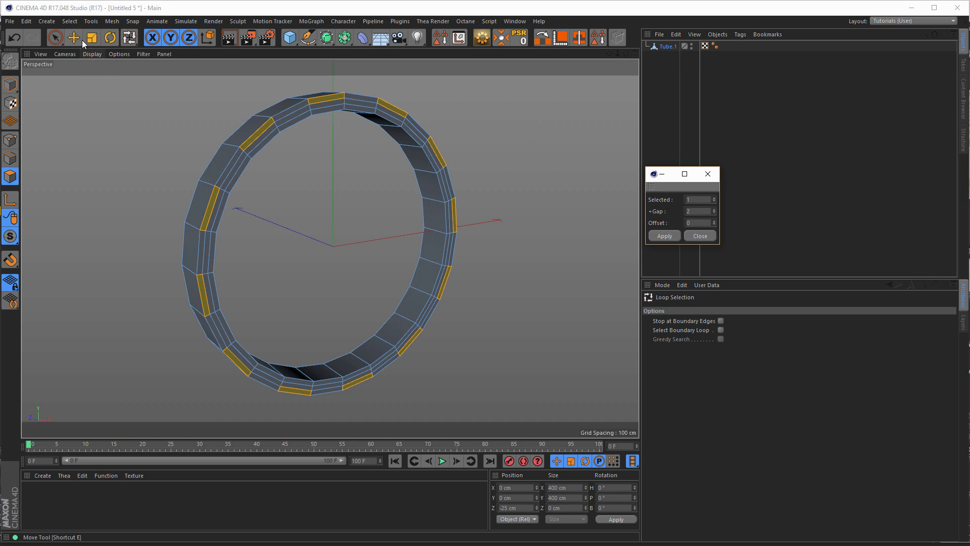
- Store the alternating outer-ring polygons in a polygon selection tag, keeping the polygon tube as the selected object
click(70, 21)
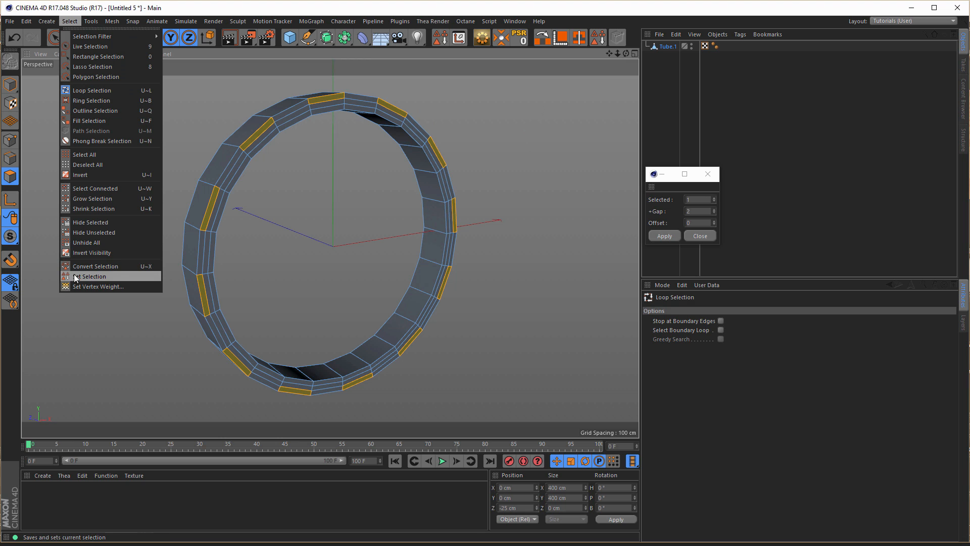
click(603, 16)
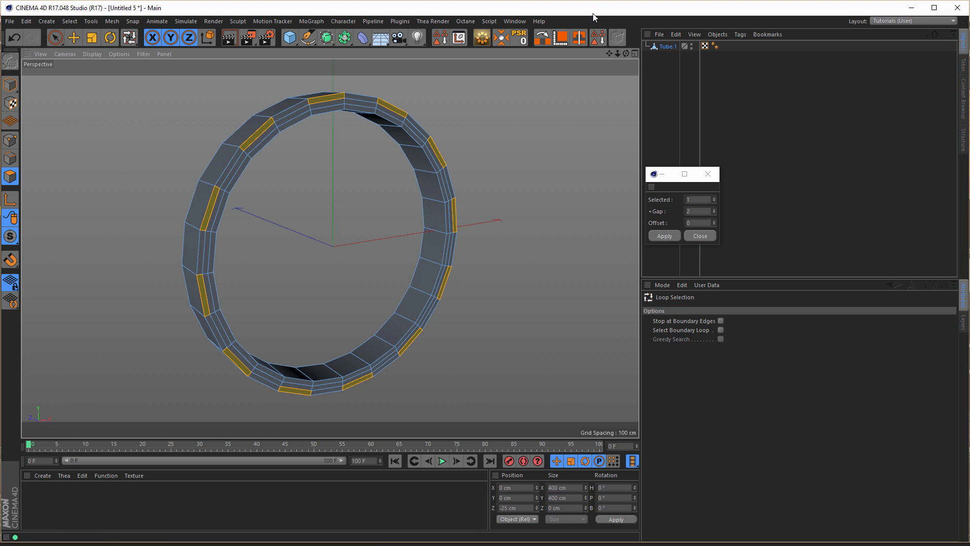
click(440, 40)
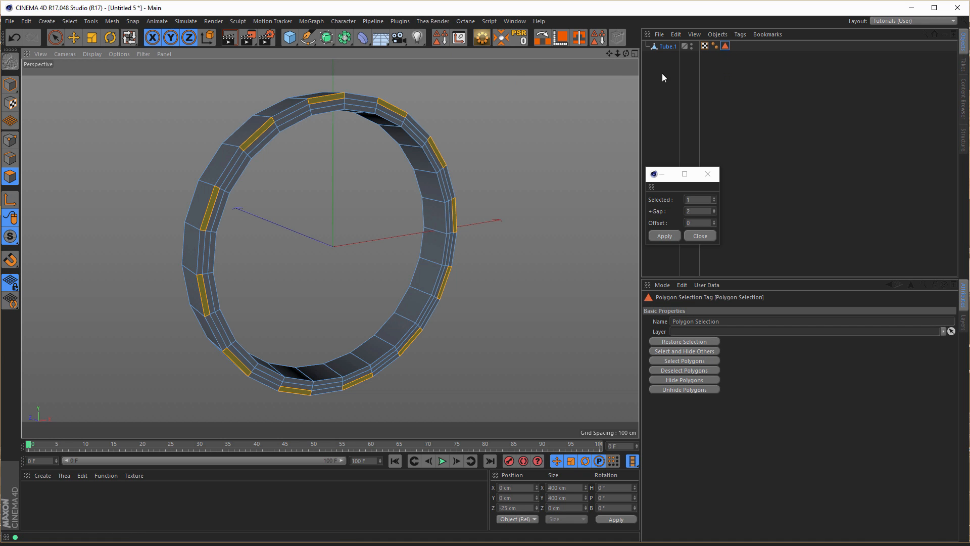
click(713, 73)
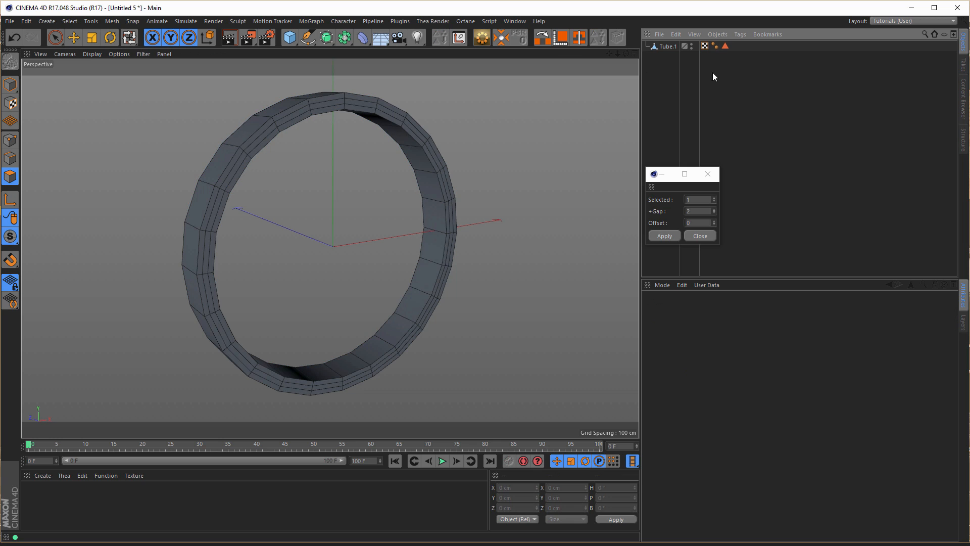
click(664, 47)
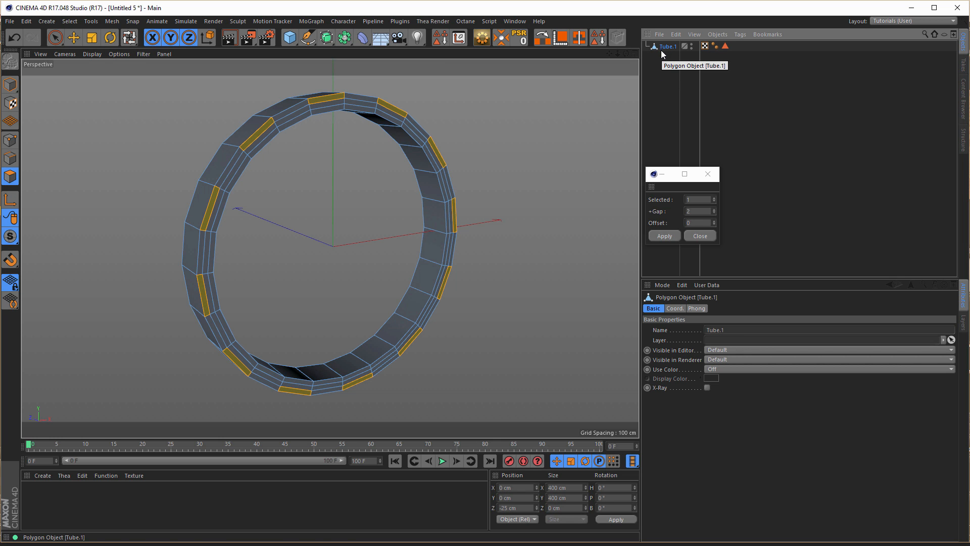
- Loop-select the innermost front cap ring, reduce it to alternating polygons with Offset 1, and store them in a second polygon selection tag
click(501, 106)
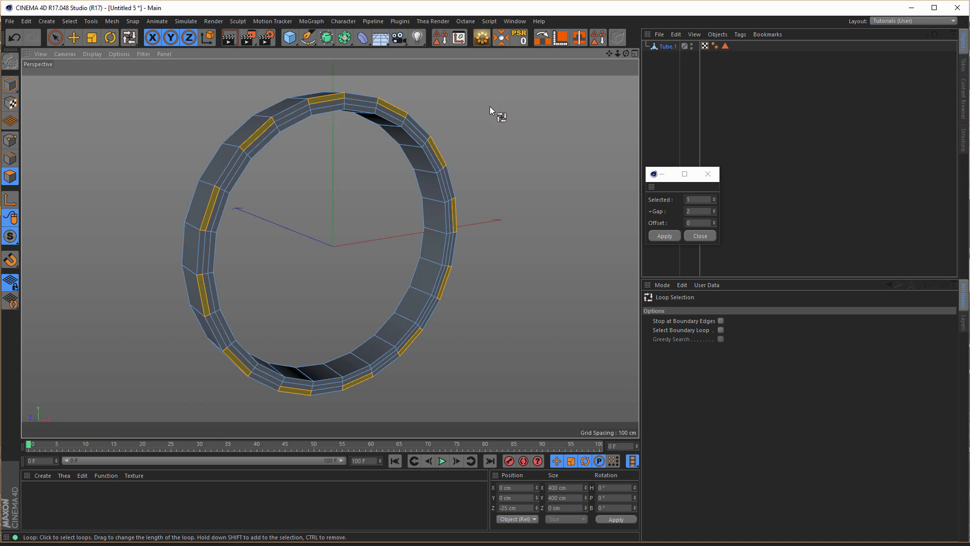
click(403, 124)
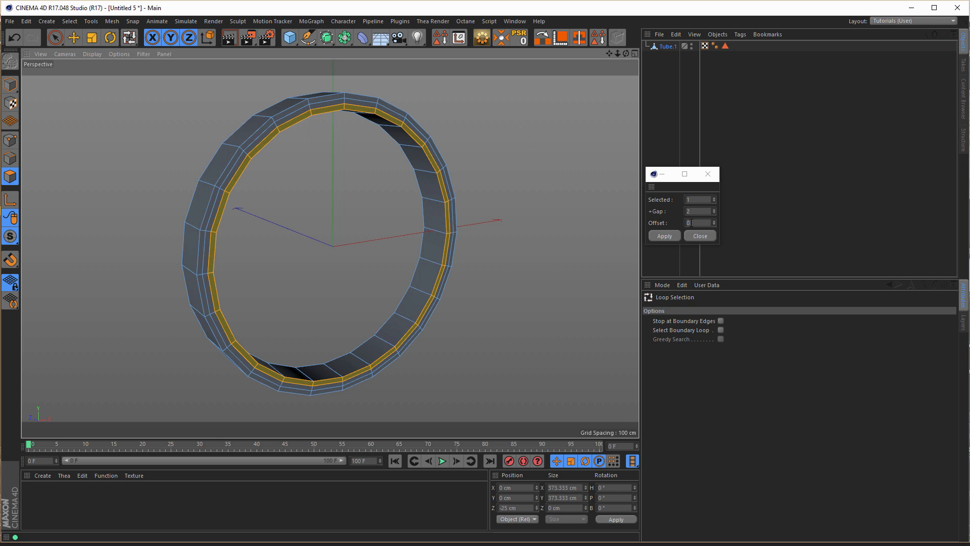
click(714, 221)
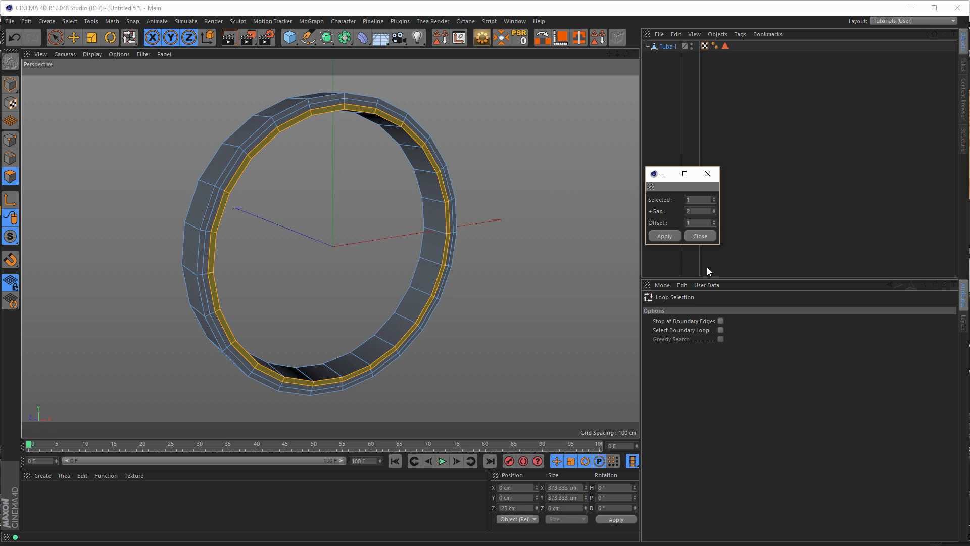
click(664, 235)
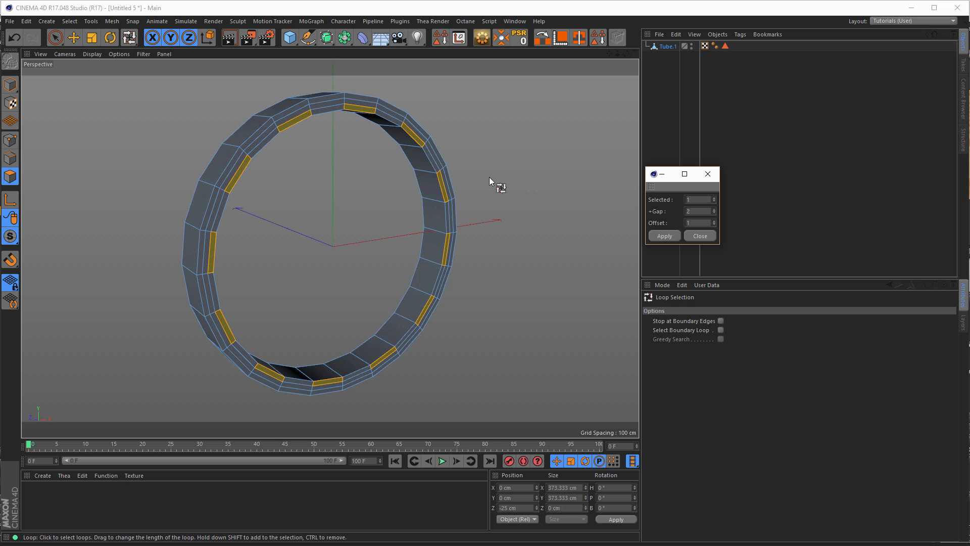
click(707, 173)
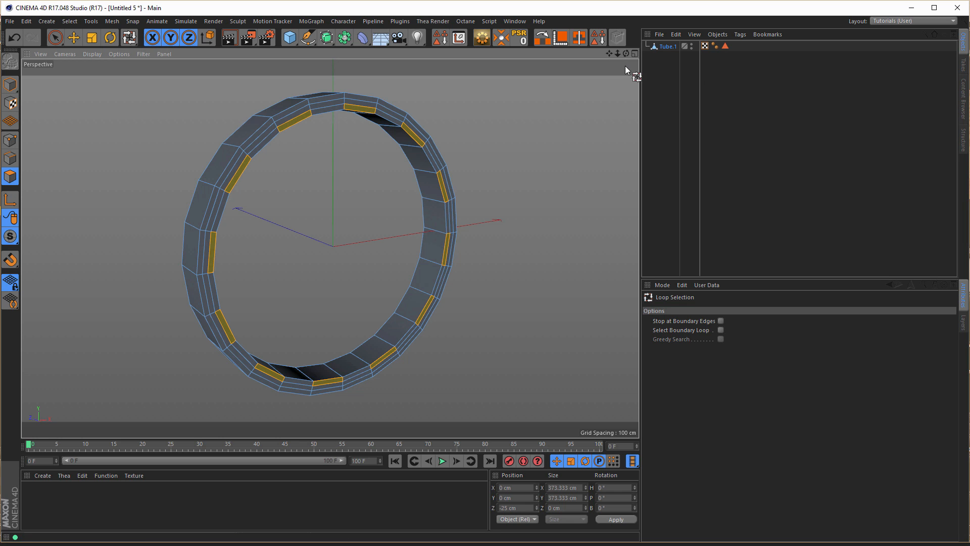
click(598, 38)
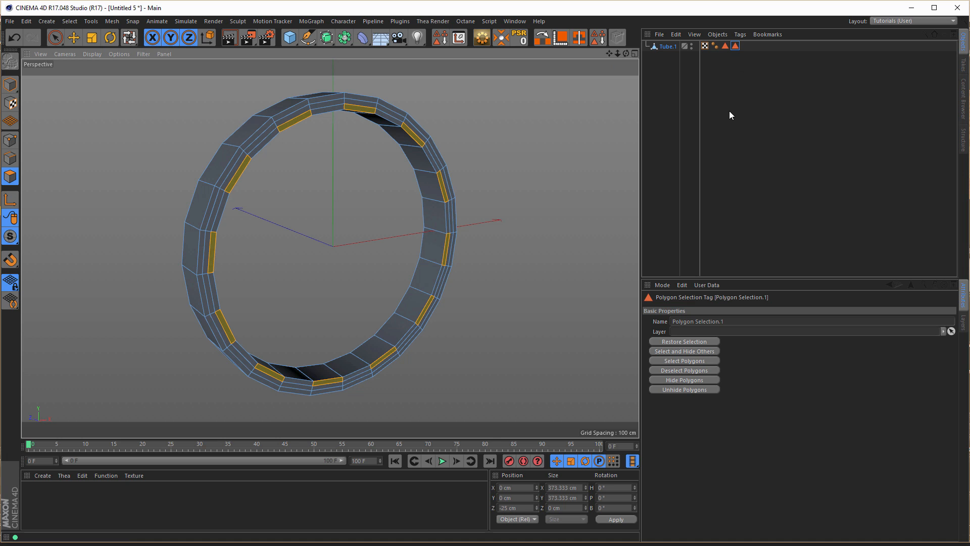
- Select the polygons stored in both selection tags together on the polygon tube
drag(722, 57, 742, 40)
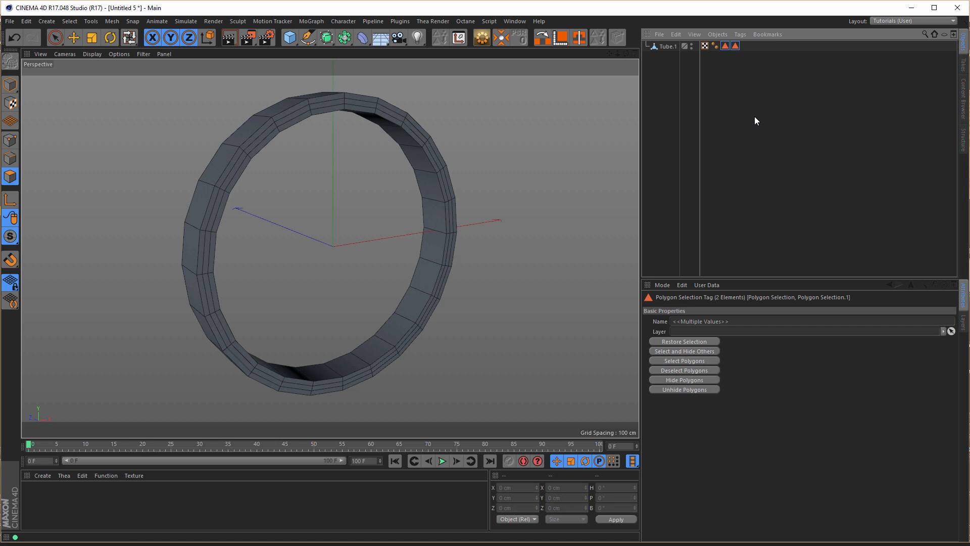
click(680, 362)
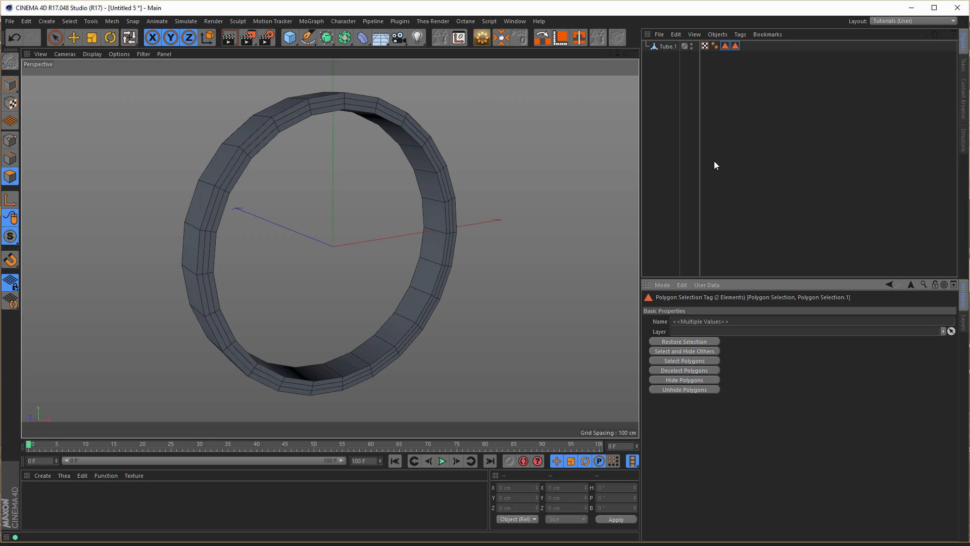
click(666, 49)
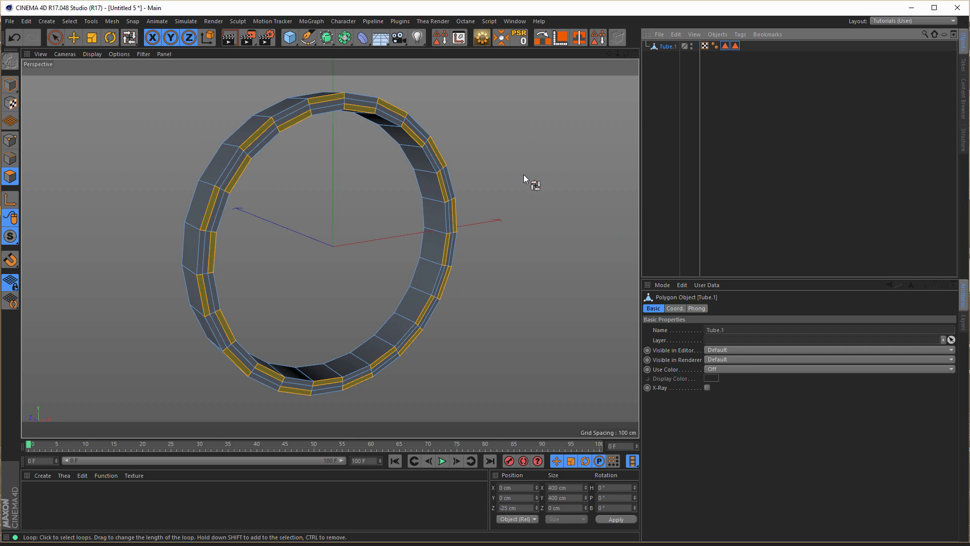
- Extrude the selected alternating cap polygons with a 40 cm offset, and select the whole tube in model mode
key(d)
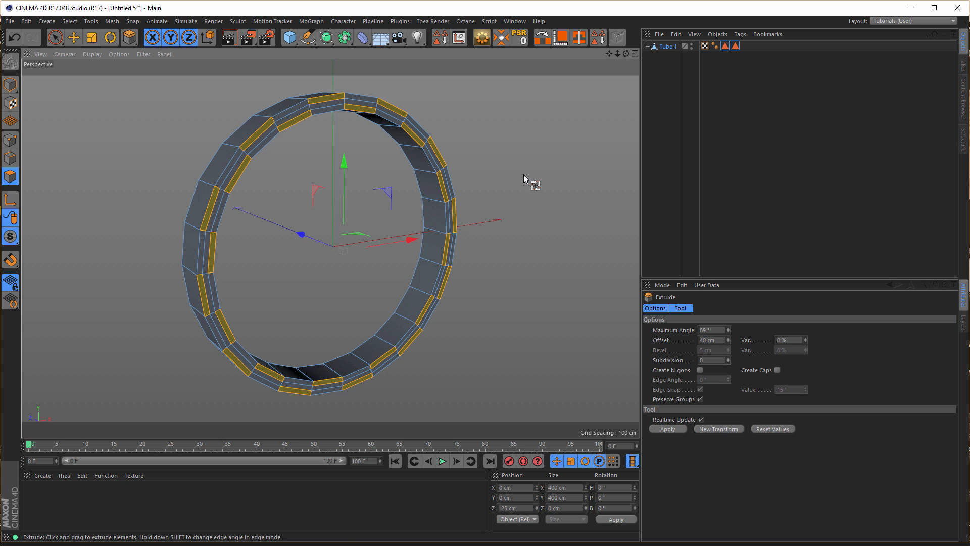
click(718, 341)
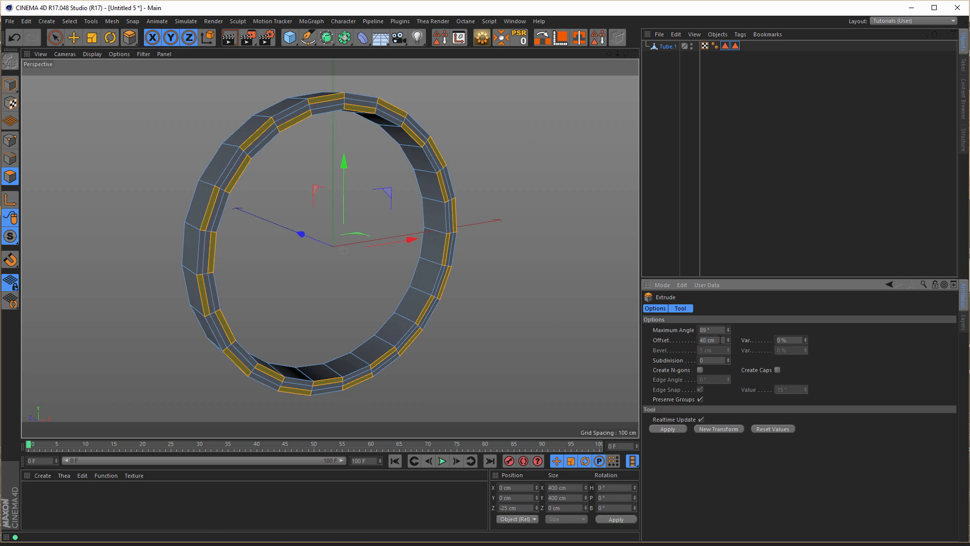
key(Return)
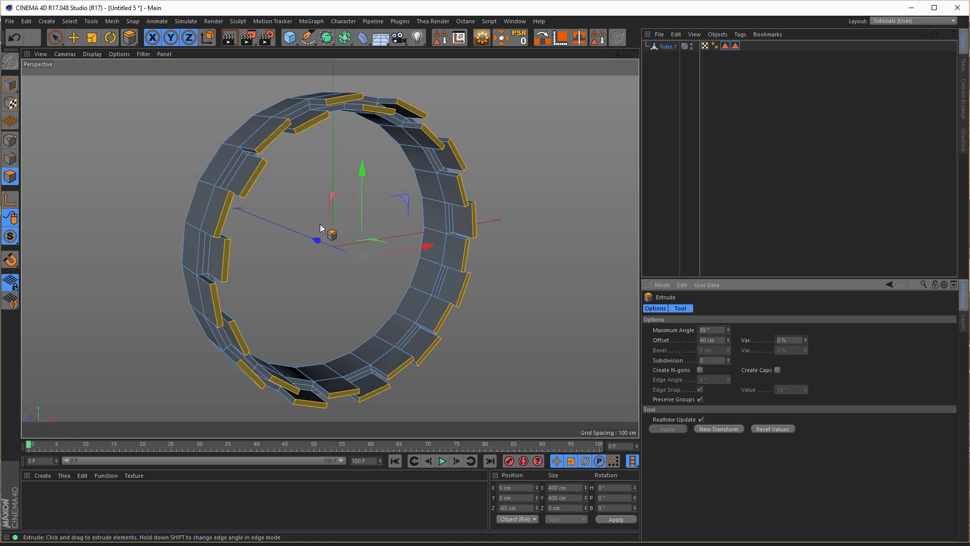
alt+drag(387, 184, 399, 152)
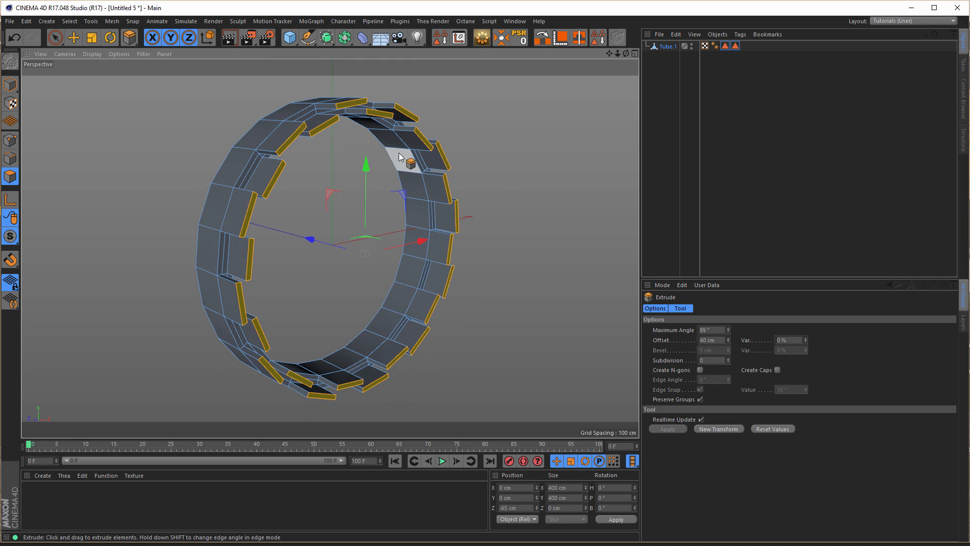
click(10, 85)
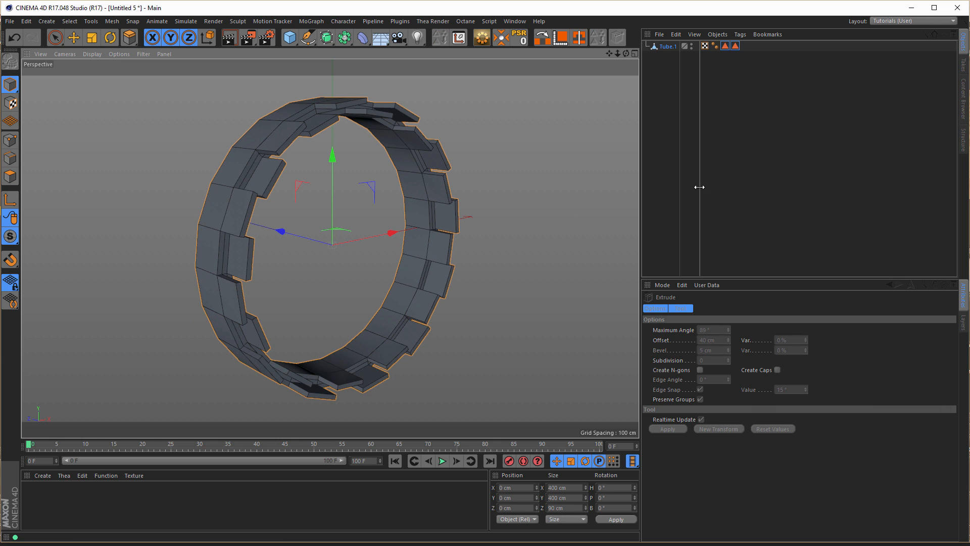
click(668, 47)
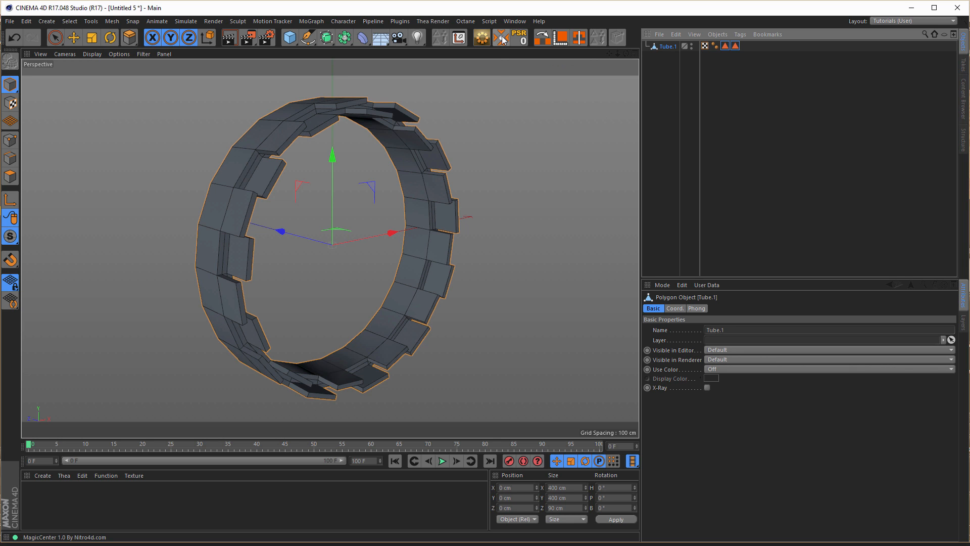
click(459, 39)
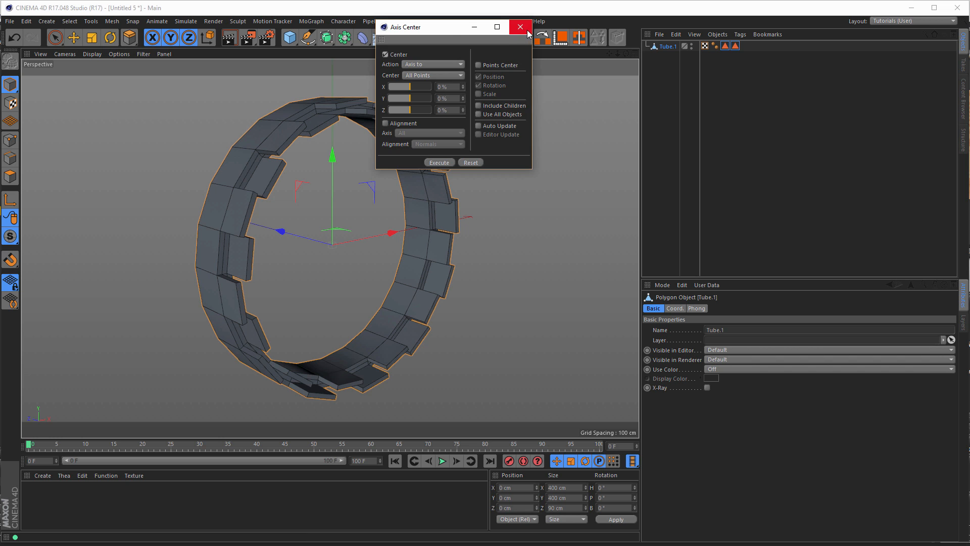
click(521, 27)
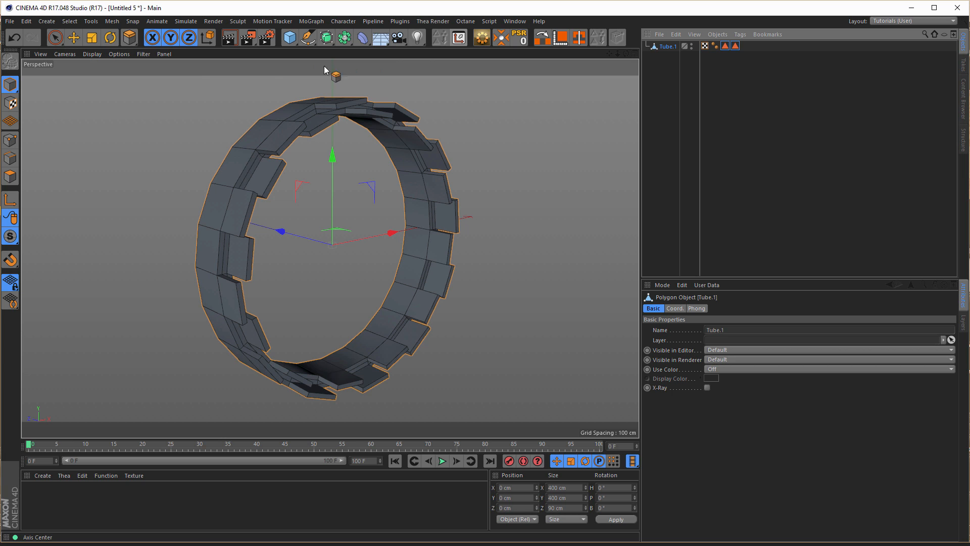
click(112, 22)
mouse_move(125, 116)
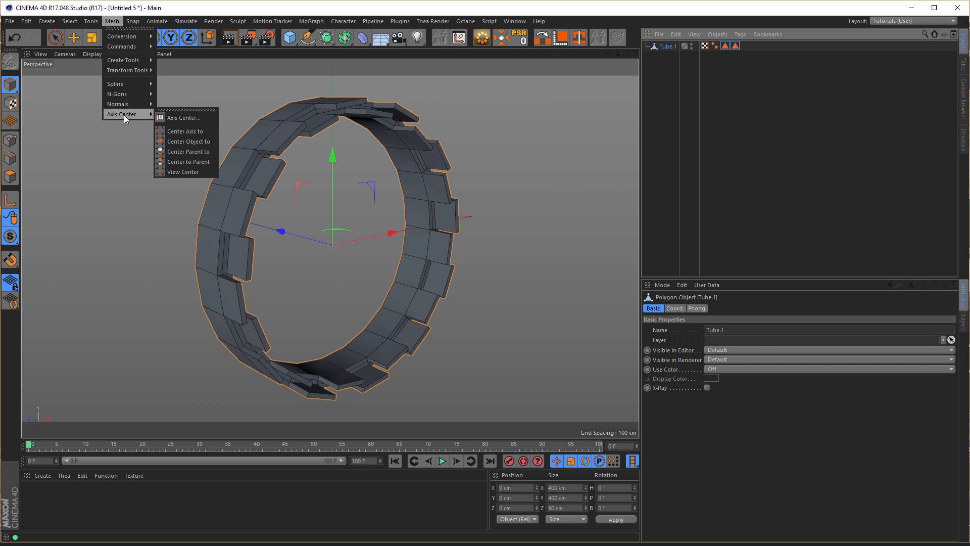
click(183, 118)
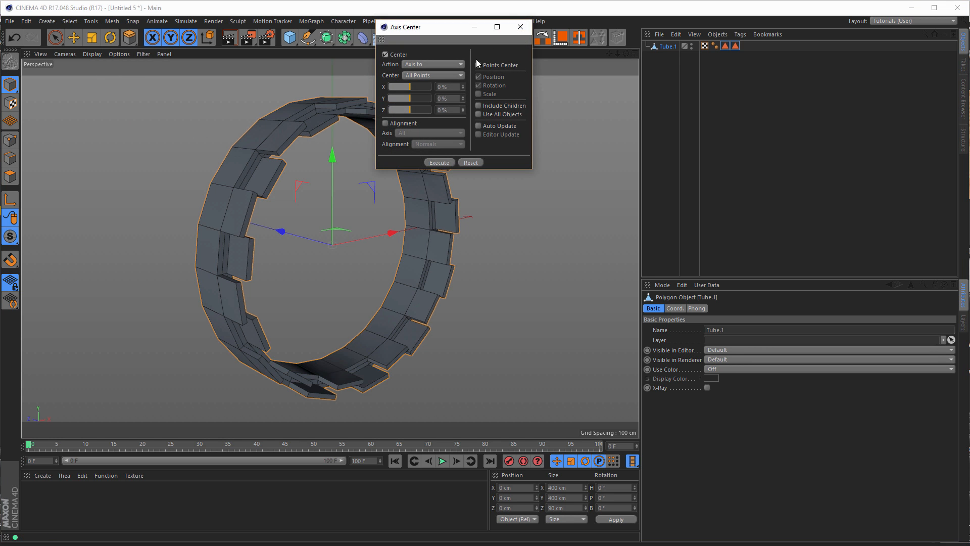
click(520, 27)
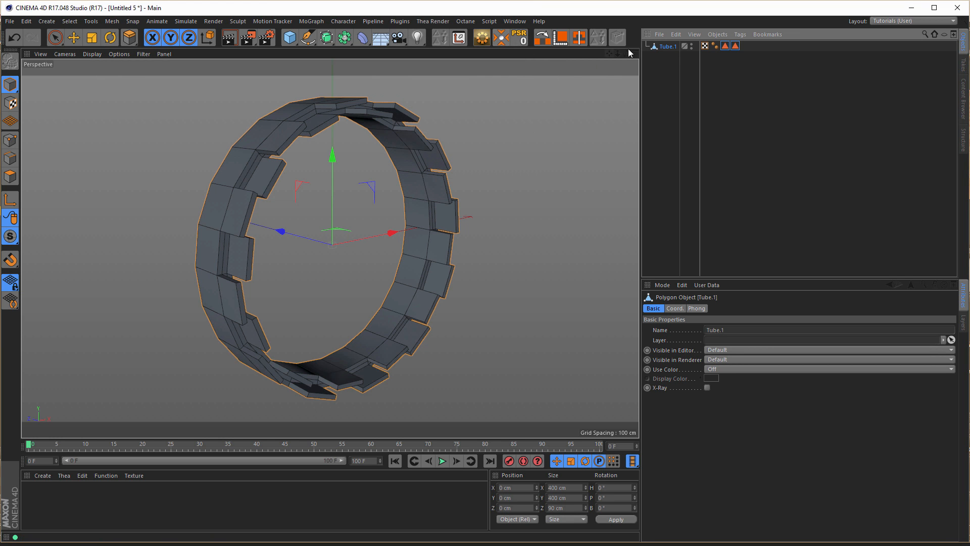
- Center the extruded tube's axis on its geometry with MagicCenter and return the tube to the origin with Reset PSR
click(503, 40)
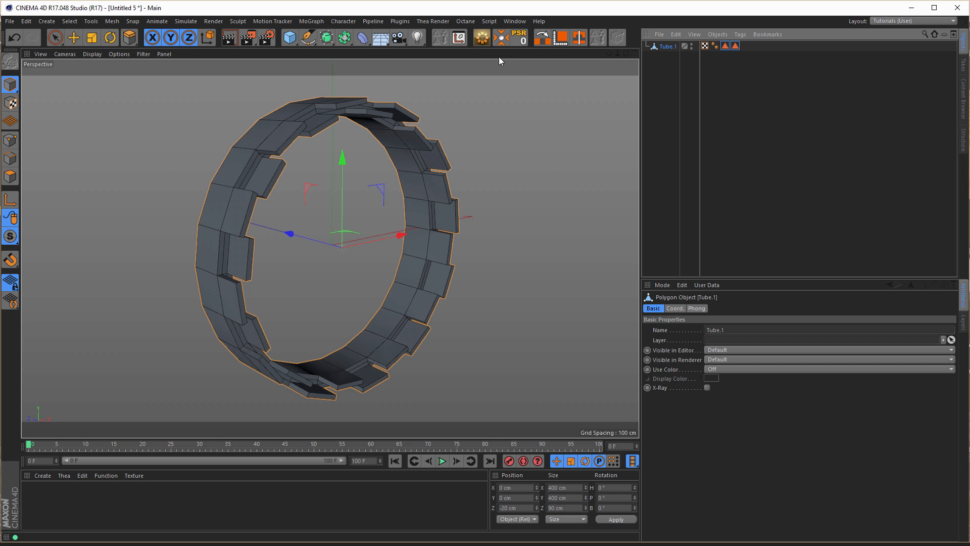
click(523, 42)
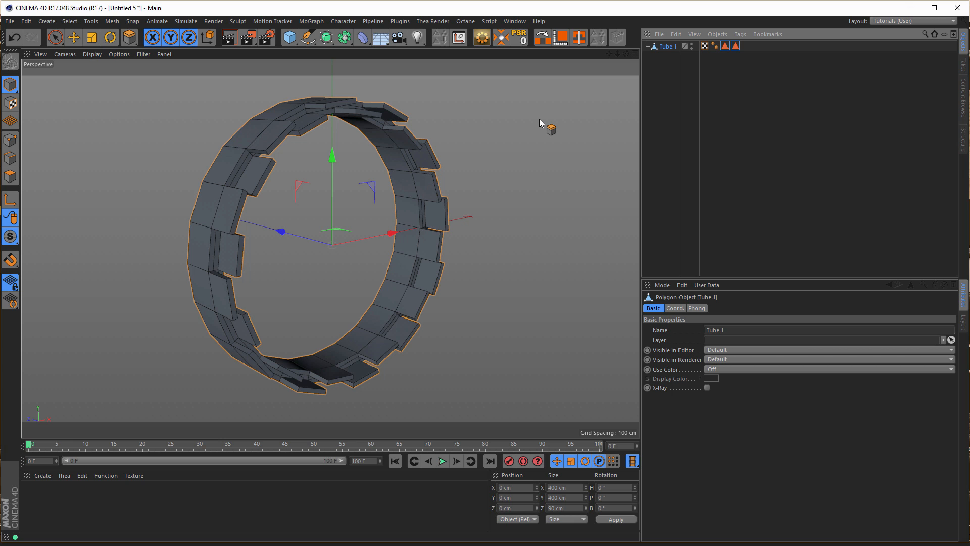
key(shift+c)
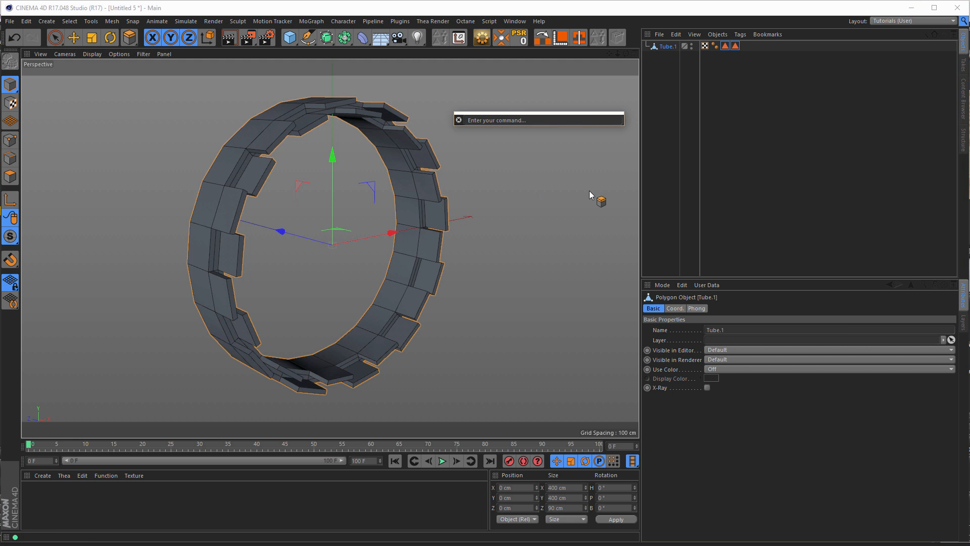
text(res)
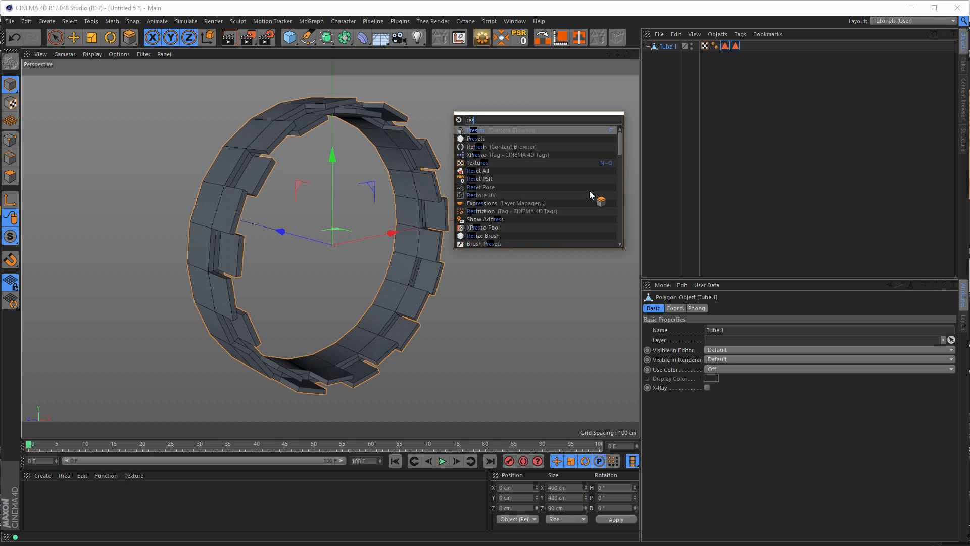
text(et psr)
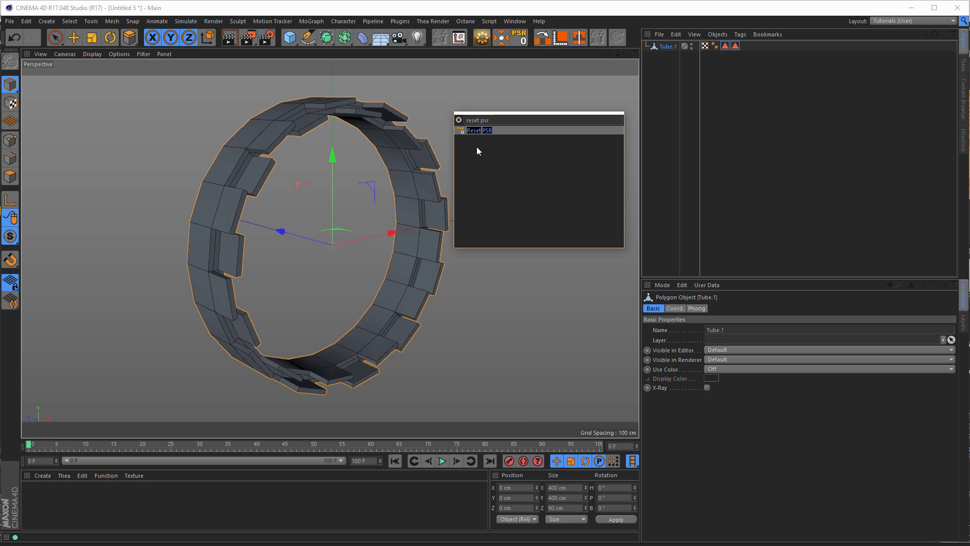
key(Return)
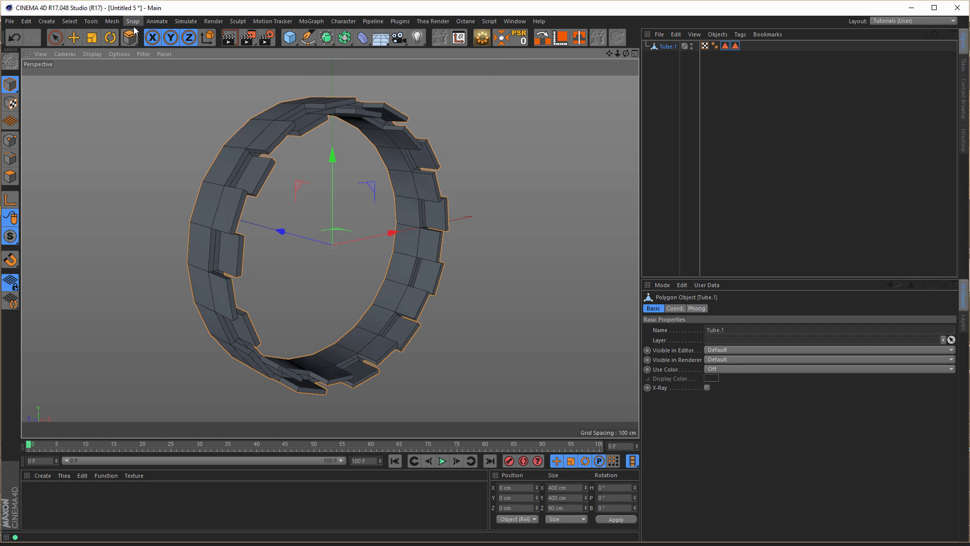
click(112, 22)
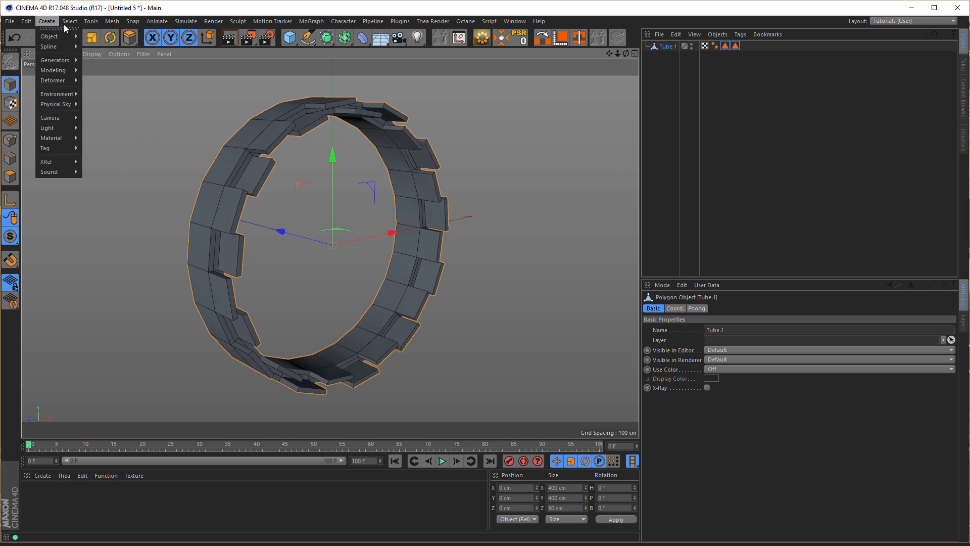
click(614, 13)
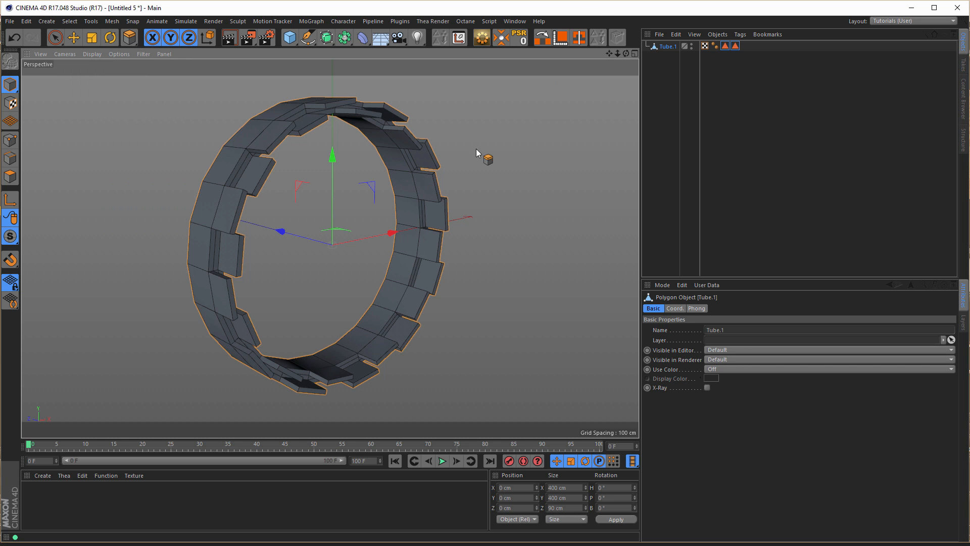
mouse_move(303, 115)
alt+mouse_down()
mouse_move(295, 114)
mouse_move(304, 114)
alt+mouse_up()
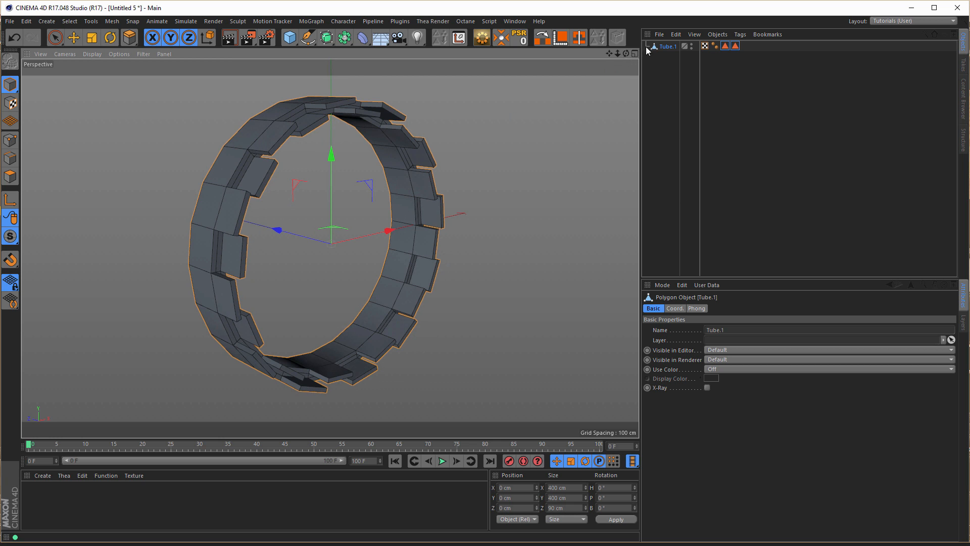
middle_click(565, 194)
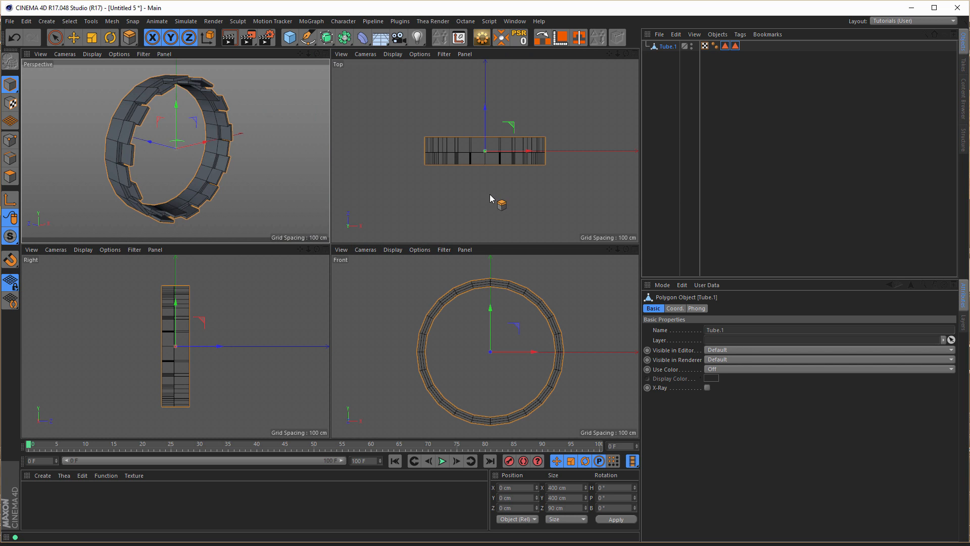
middle_click(248, 201)
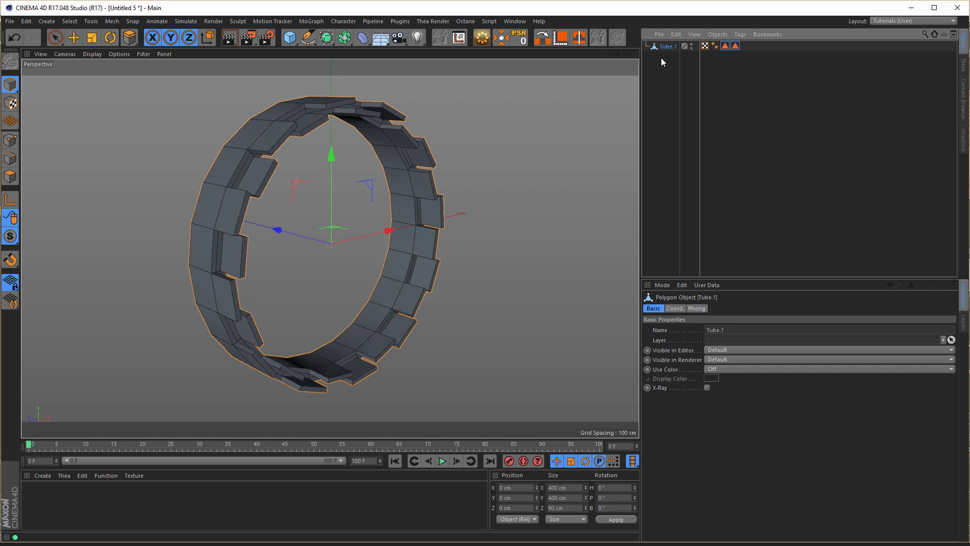
- Create a duplicate of the tube rotated 180° in heading about its center
key(r)
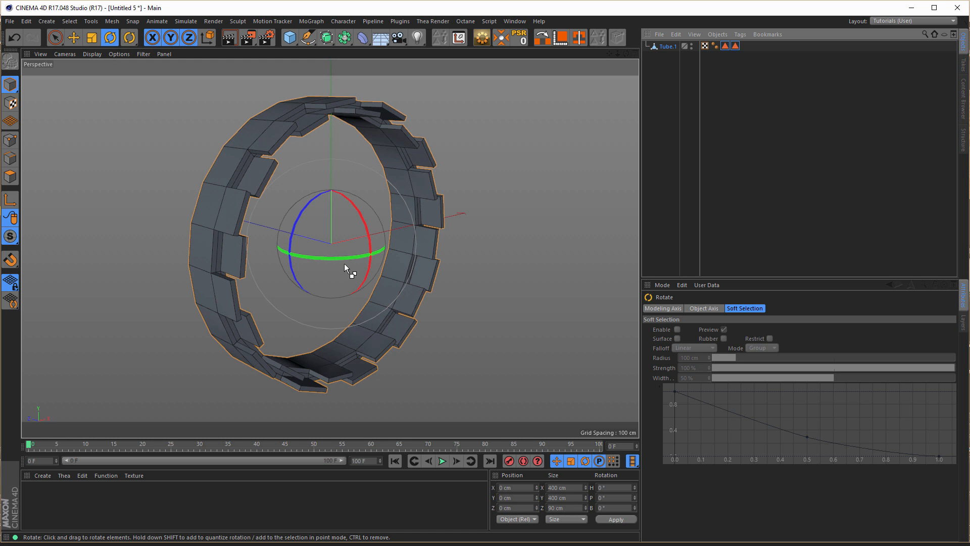
drag(319, 257, 400, 196)
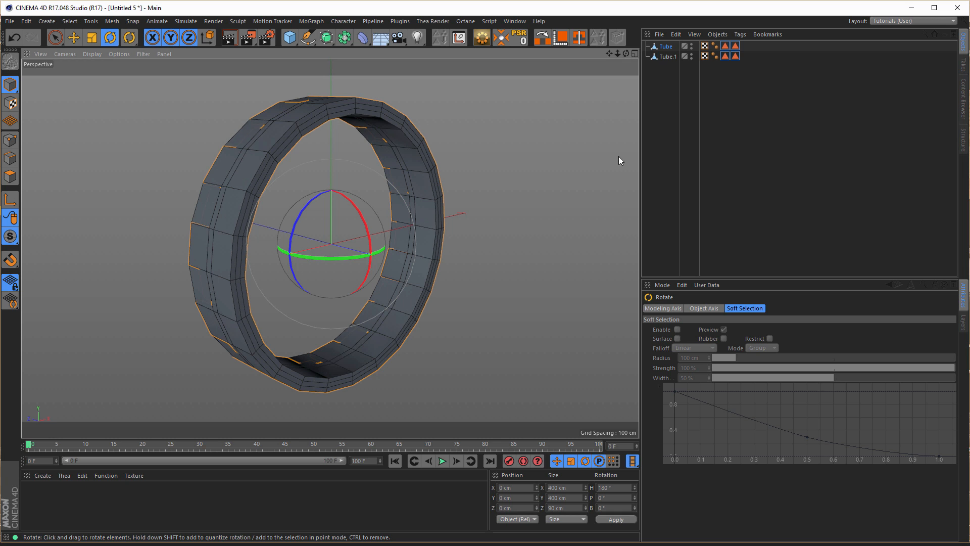
- Try moving the original tube about 21 cm along the Z axis, and undo the move
click(663, 57)
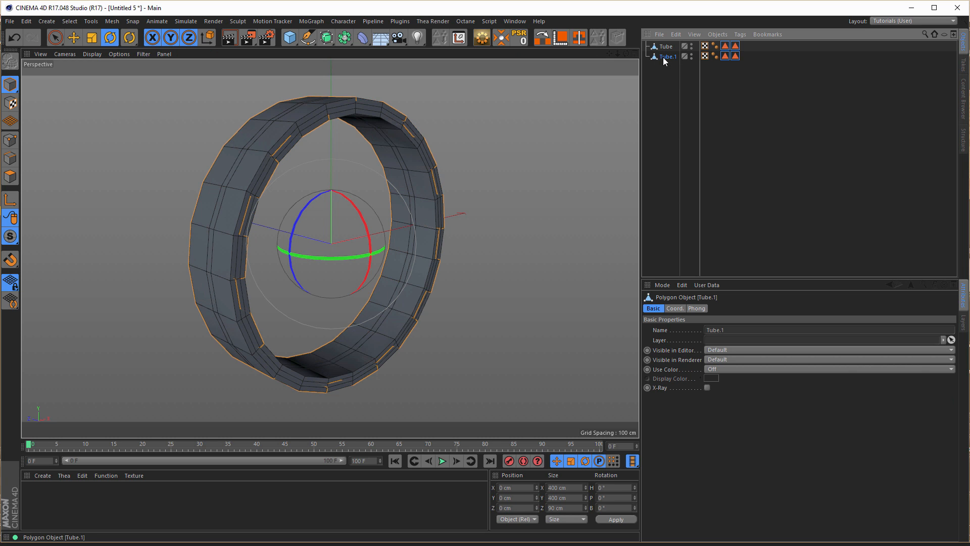
click(665, 47)
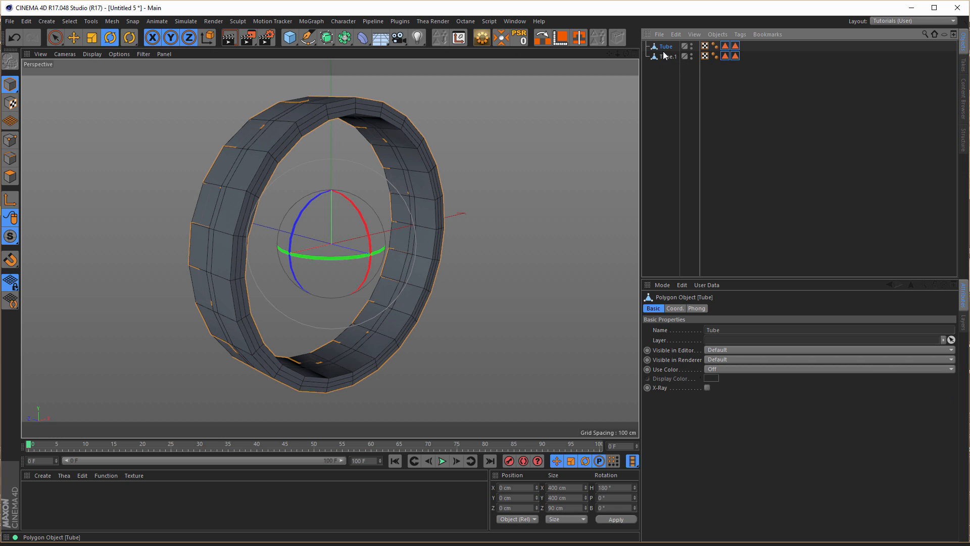
click(661, 56)
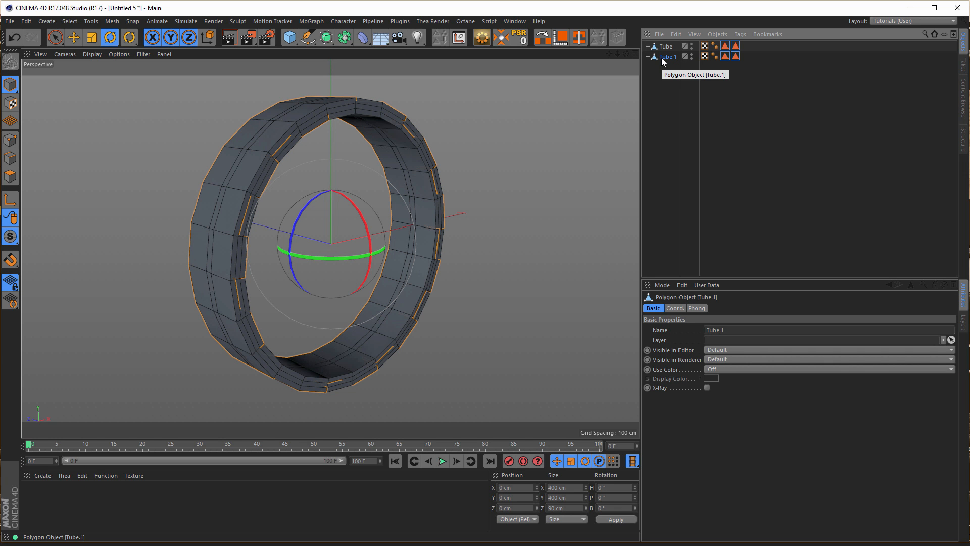
key(e)
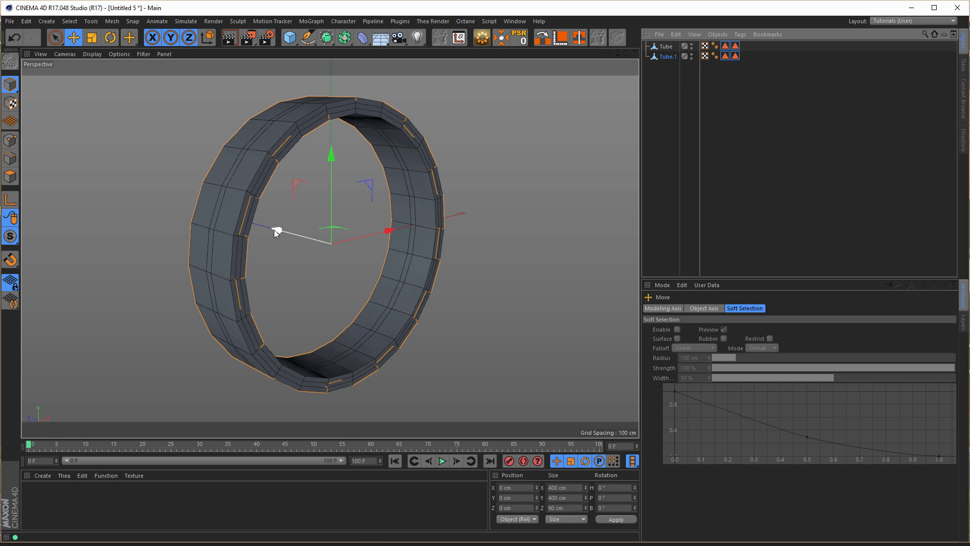
drag(275, 229, 284, 233)
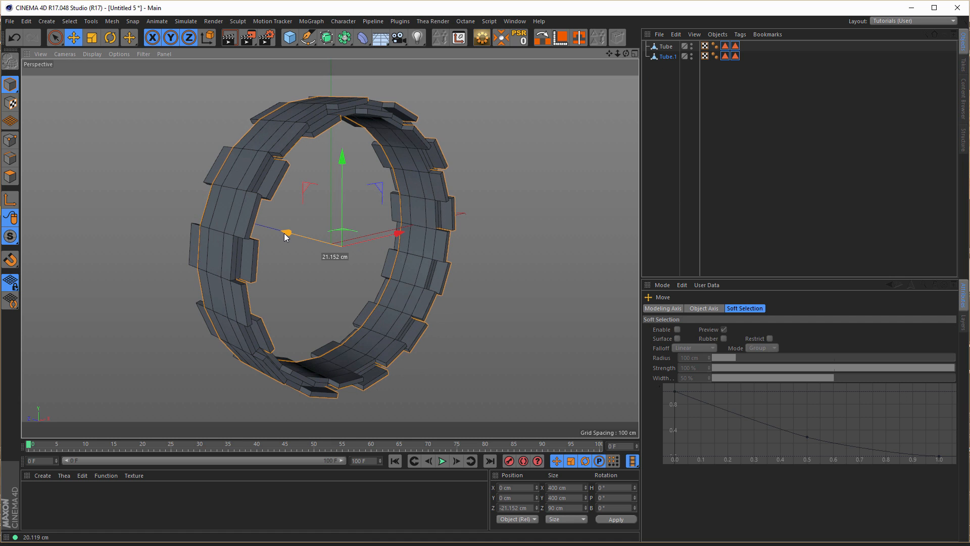
key(ctrl+z)
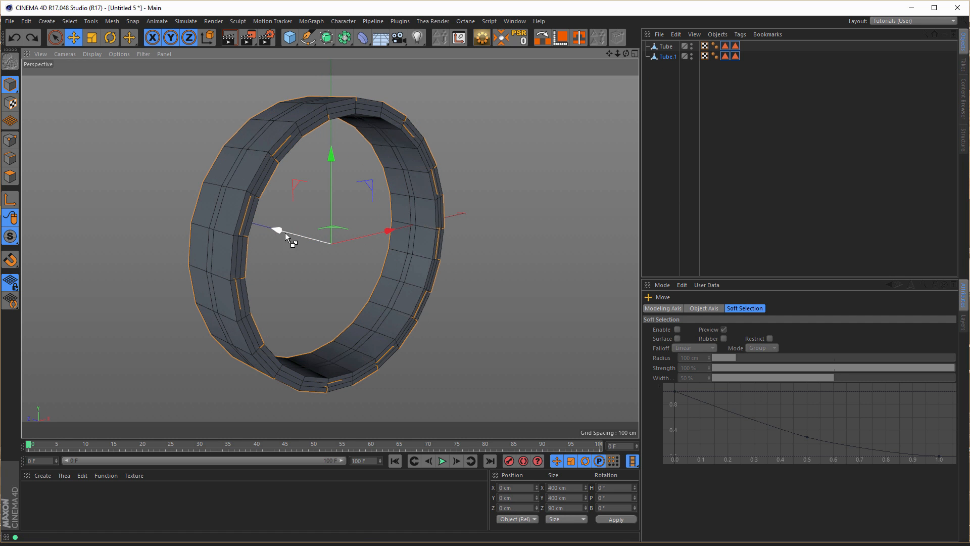
- Move the rotated duplicate along the Z axis to -110 cm, beside the original tube
click(667, 47)
drag(396, 262, 456, 292)
alt+drag(265, 196, 303, 205)
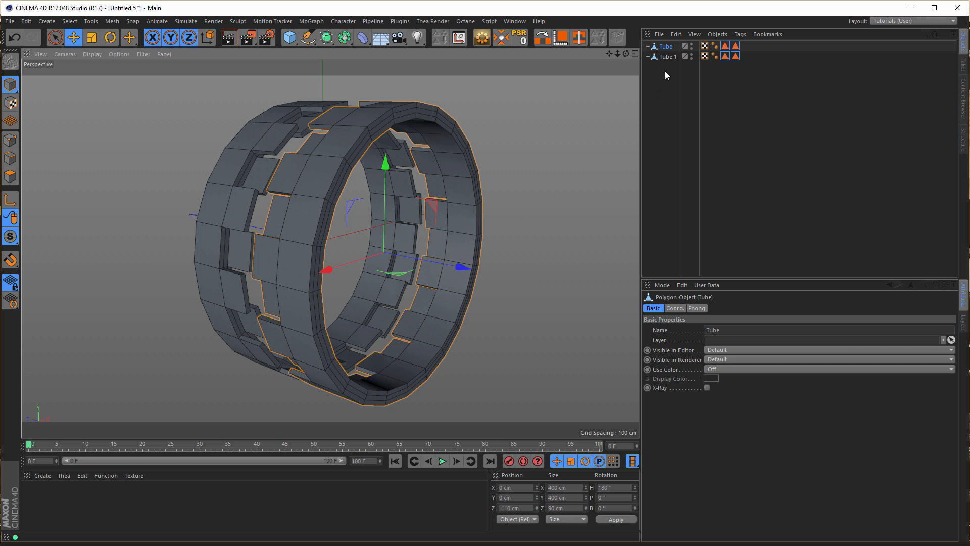
- Merge both tubes into a single polygon object with Connect Objects + Delete
drag(667, 75, 666, 43)
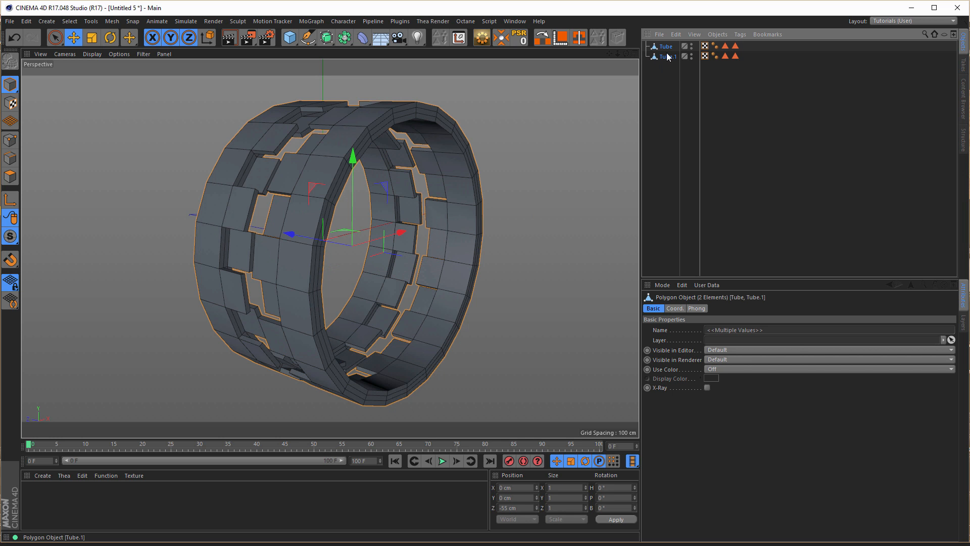
right_click(664, 58)
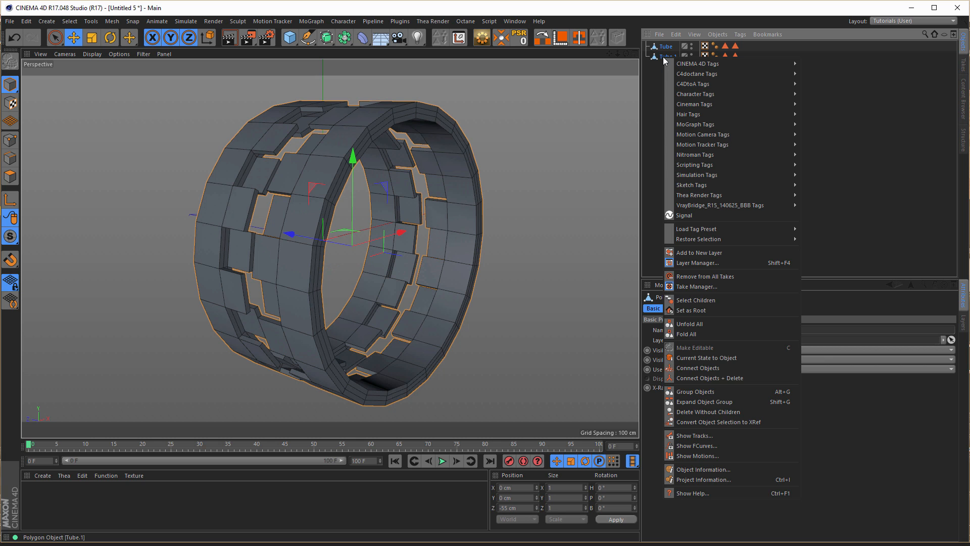
click(721, 378)
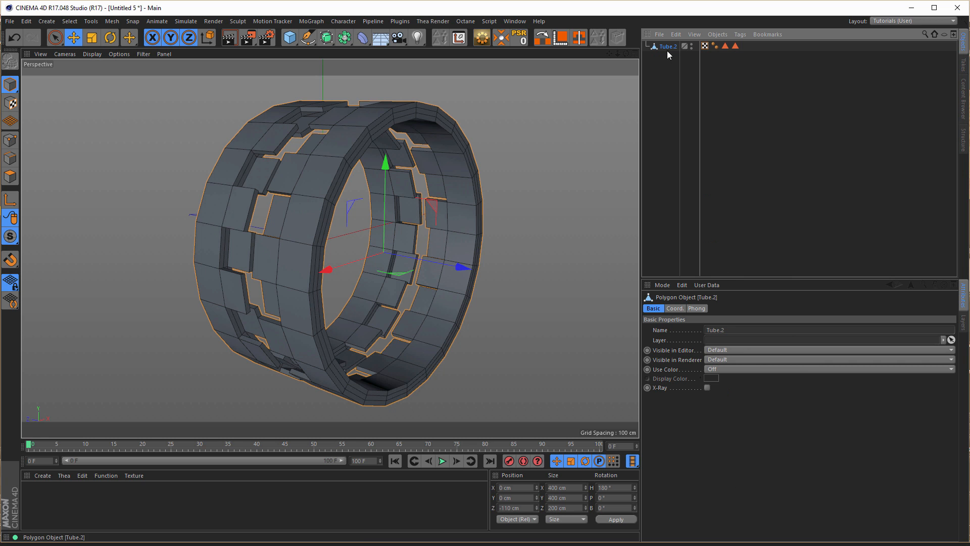
- Optimize all points of the merged tube object to weld its duplicate points
click(10, 140)
right_click(109, 180)
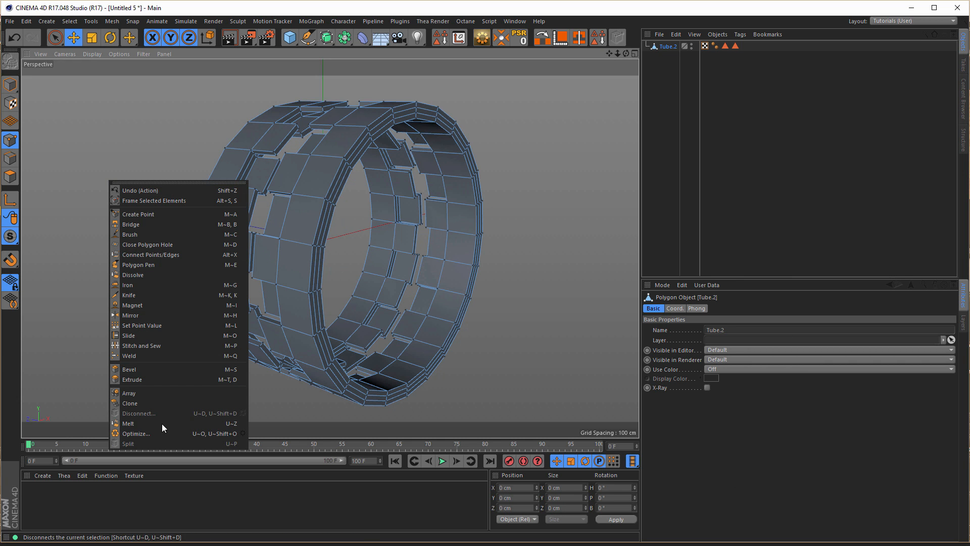
click(152, 434)
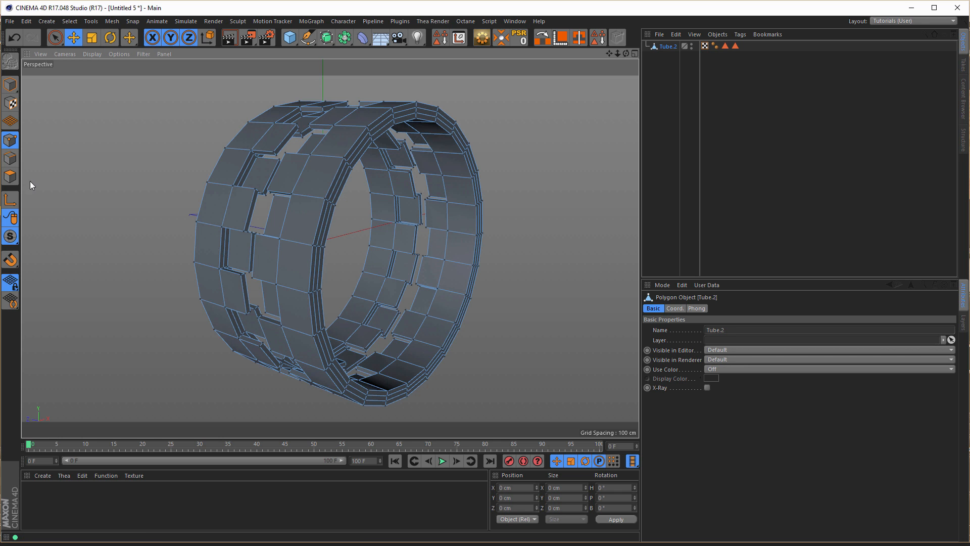
- Delete the merged tube's two old polygon selection tags and store the selected facing cap polygons in one new selection tag
click(10, 178)
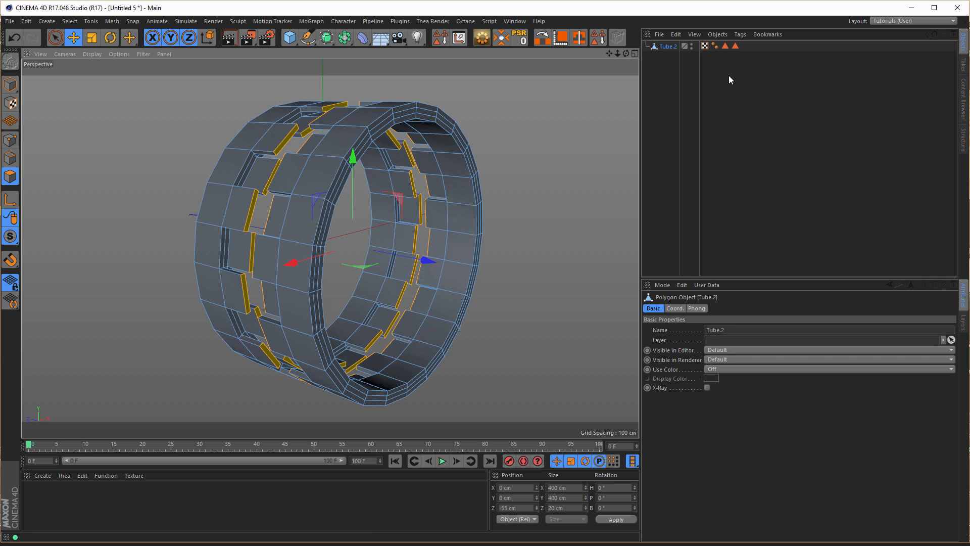
click(725, 59)
drag(724, 61, 754, 35)
key(Delete)
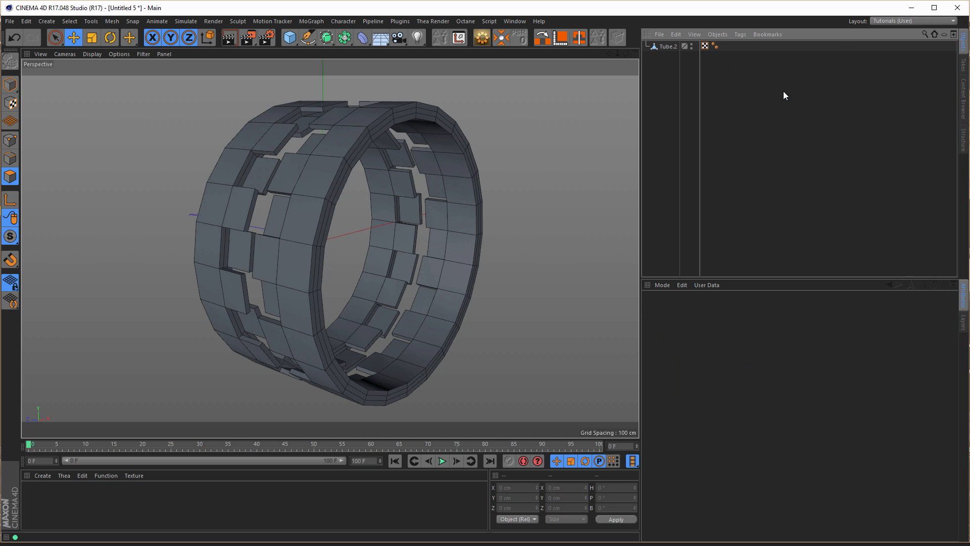
click(667, 46)
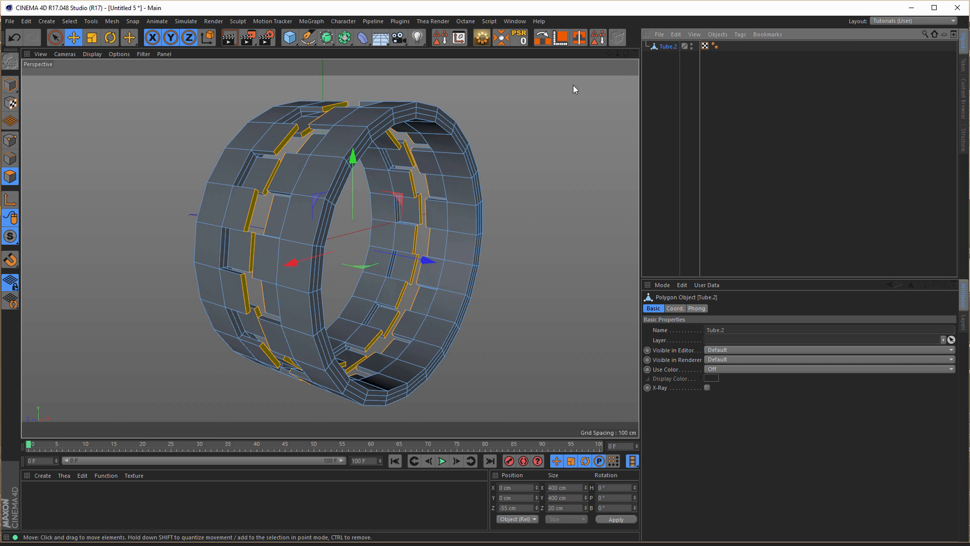
click(597, 40)
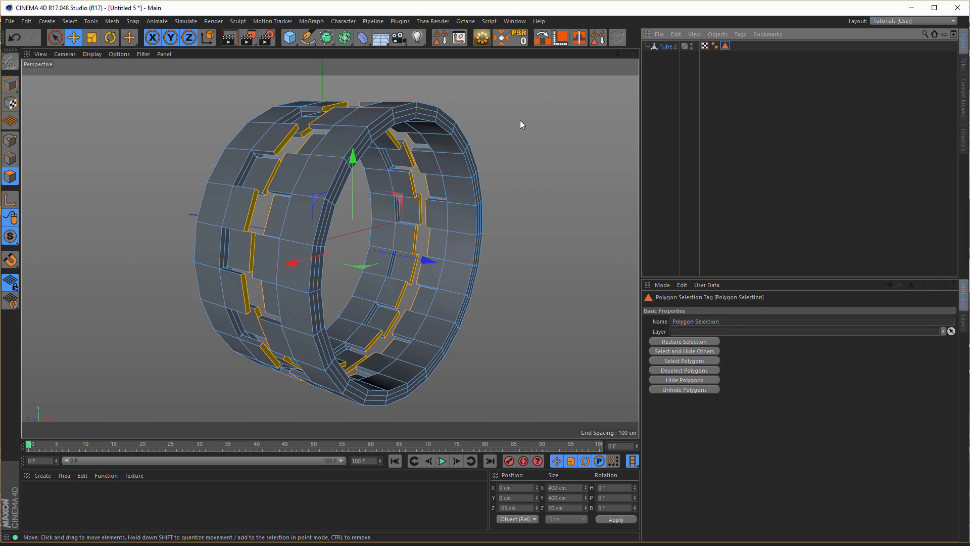
- Bridge the first pair of facing cap polygons across the gap between the tube halves, with Delete Original Polygons enabled
alt+drag(308, 128, 289, 106)
scroll(374, 112, up, 5)
scroll(340, 112, up, 2)
scroll(384, 108, up, 5)
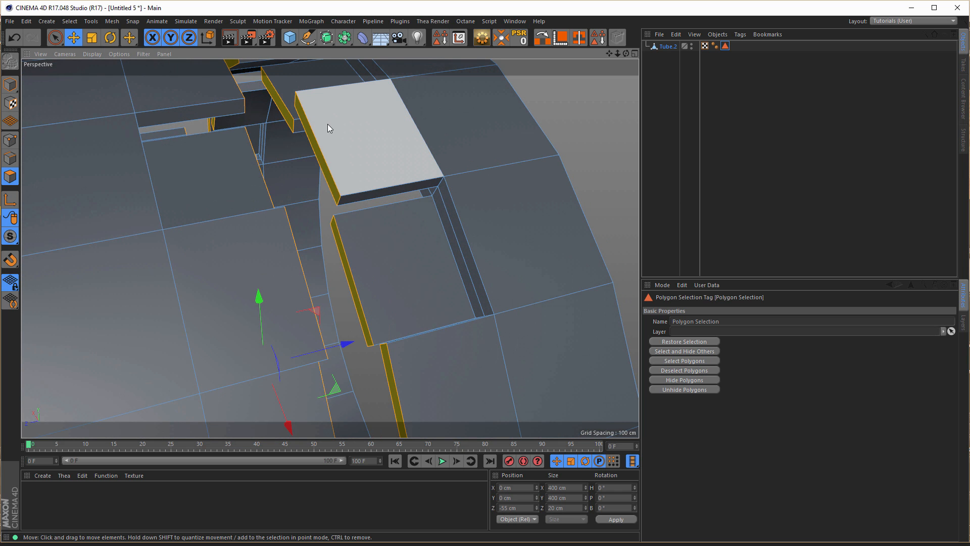
key(m)
key(b)
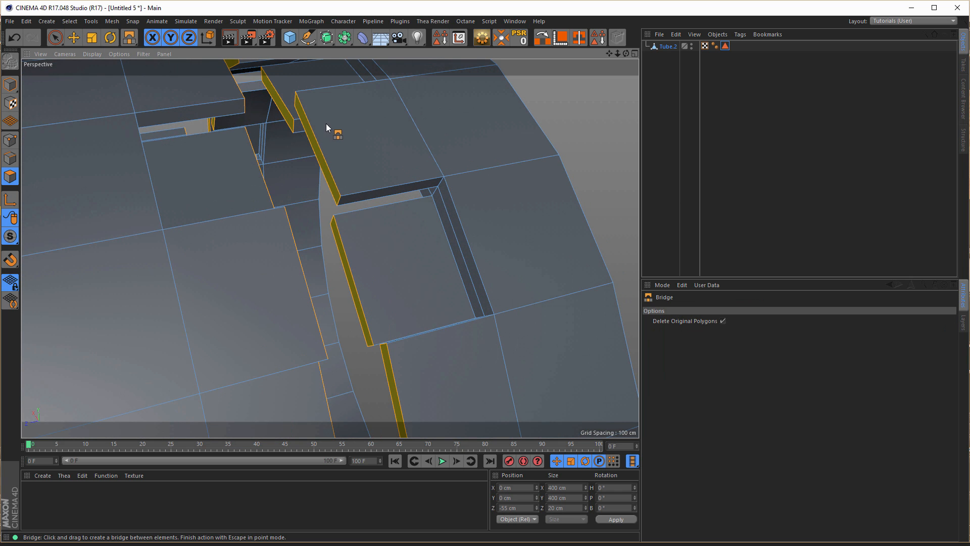
drag(296, 92, 246, 127)
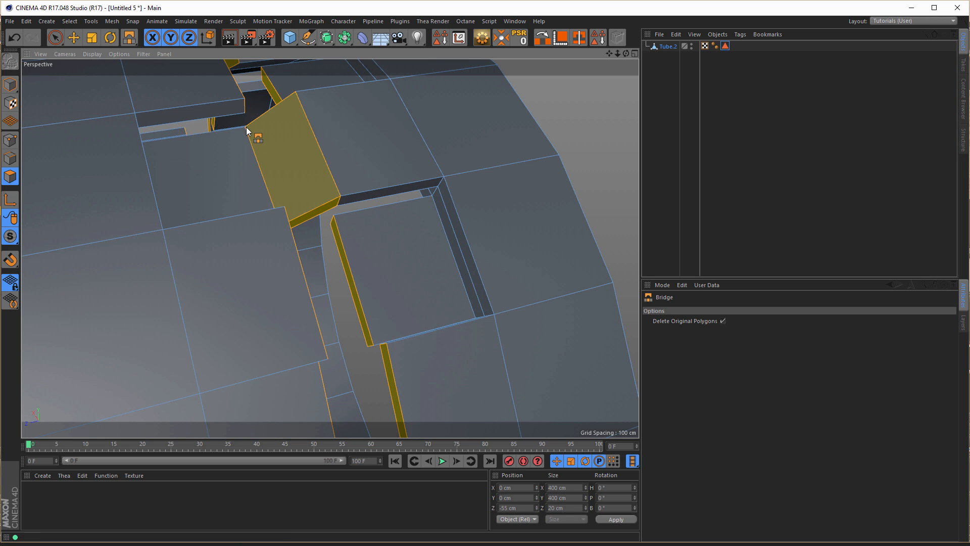
- Bridge the remaining pairs of facing cap polygons all the way around the ring
alt+middle_drag(341, 166, 349, 104)
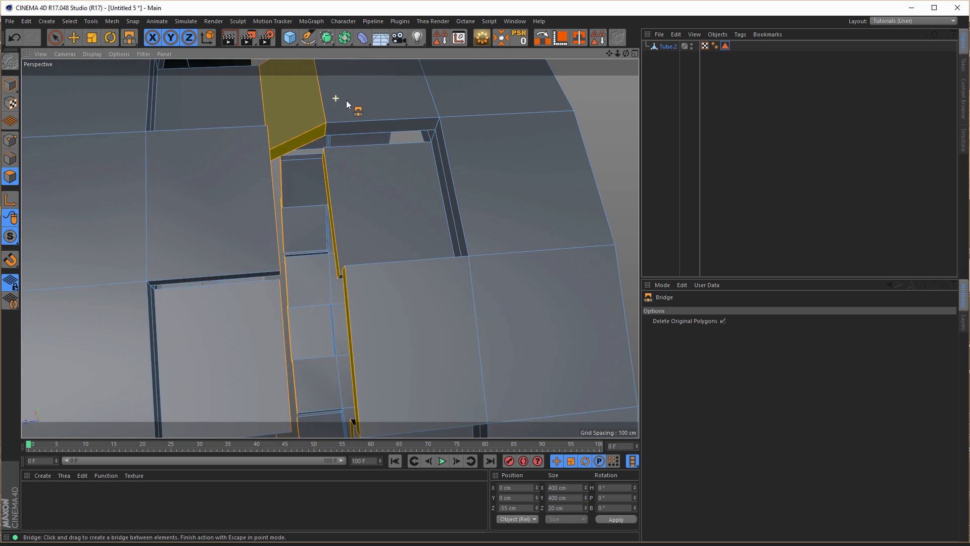
drag(272, 130, 348, 157)
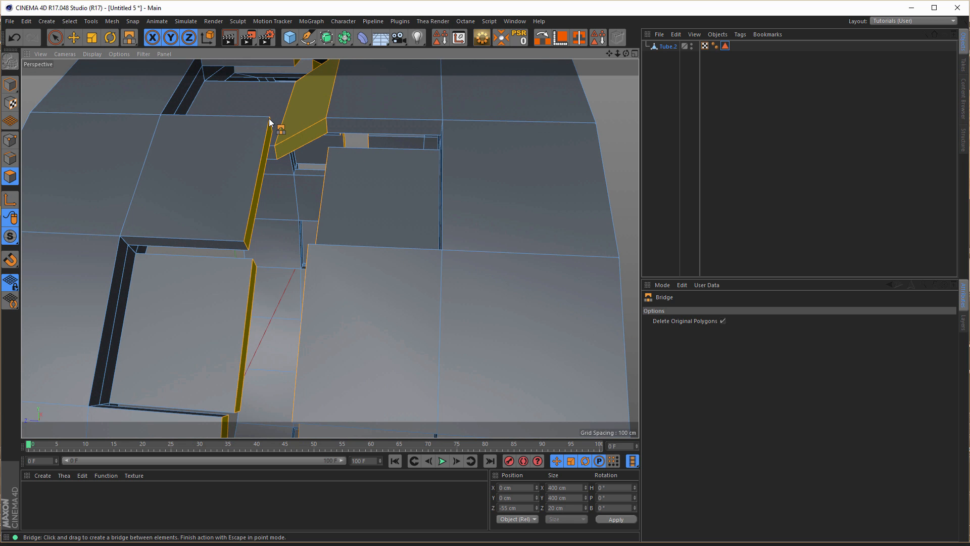
drag(269, 117, 326, 149)
alt+drag(337, 241, 302, 167)
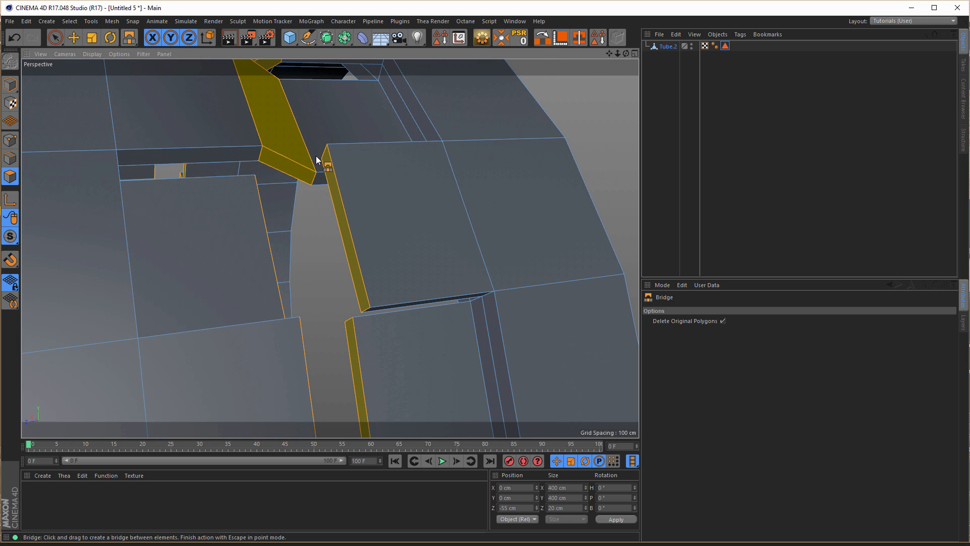
click(328, 150)
drag(272, 184, 253, 177)
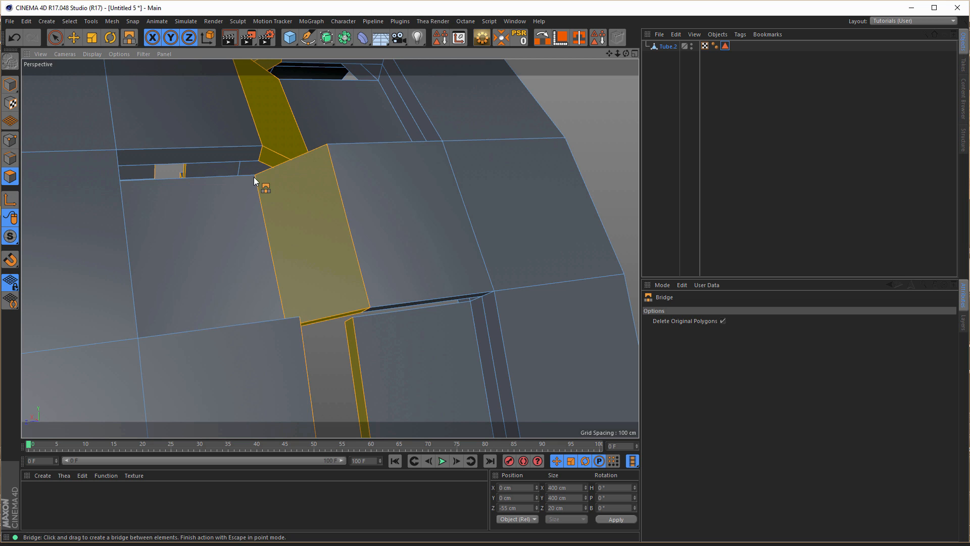
alt+drag(325, 237, 369, 181)
drag(259, 175, 339, 210)
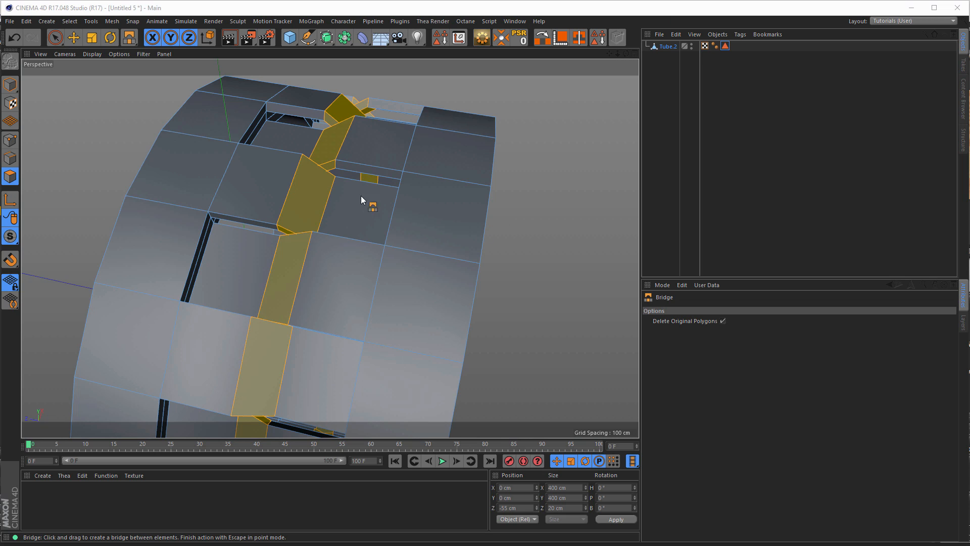
- Return to object mode and make the bridged tube a child of a new Subdivision Surface
alt+drag(361, 199, 298, 149)
alt+right_drag(301, 130, 385, 120)
alt+drag(364, 120, 334, 124)
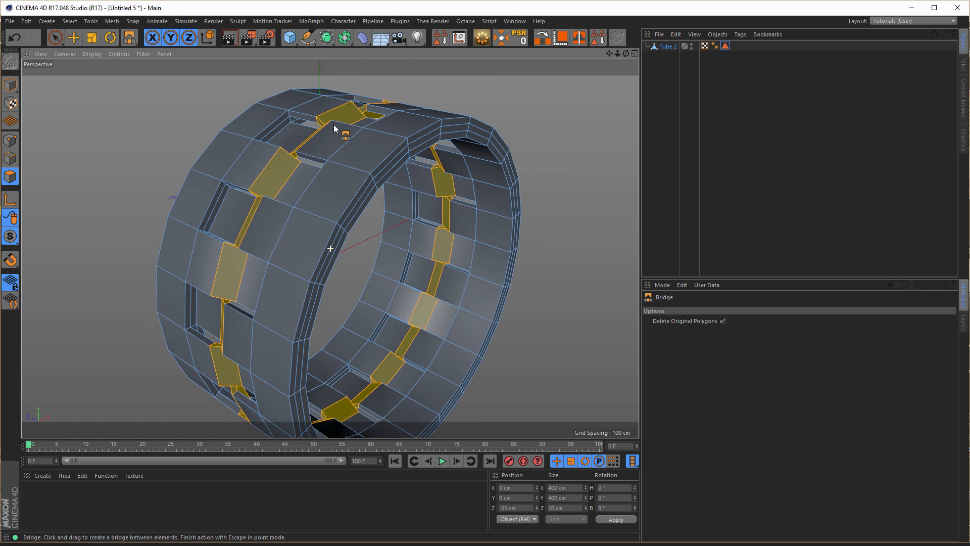
alt+right_drag(333, 124, 313, 142)
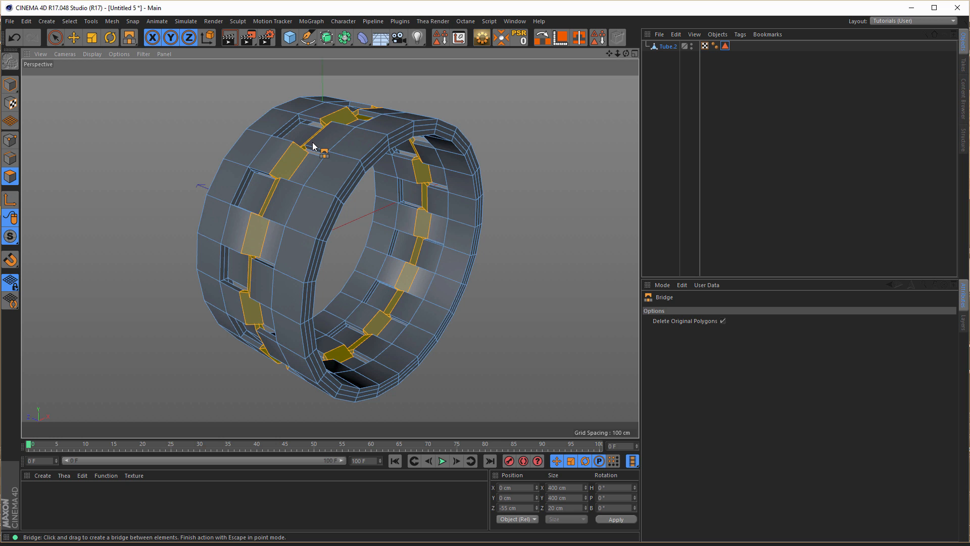
click(668, 46)
click(9, 85)
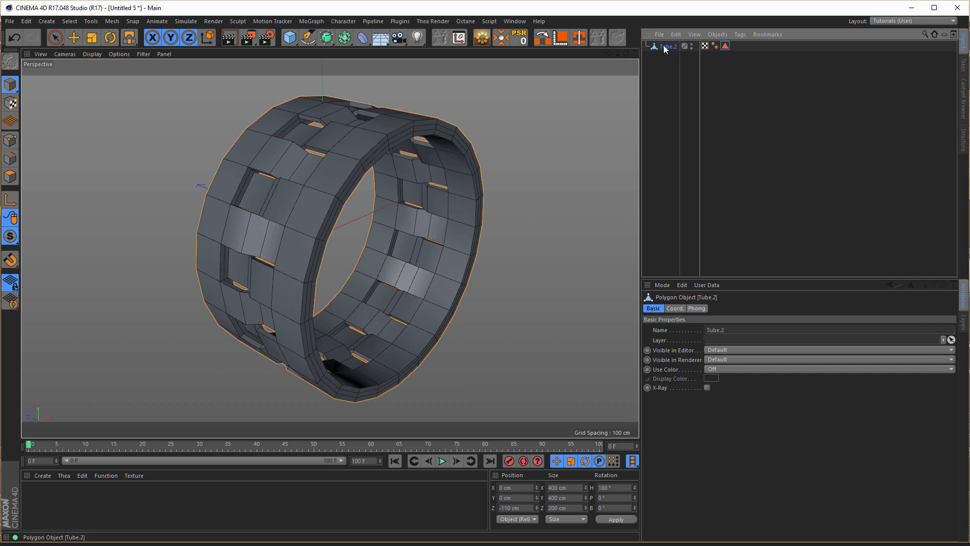
click(326, 41)
alt+click(371, 52)
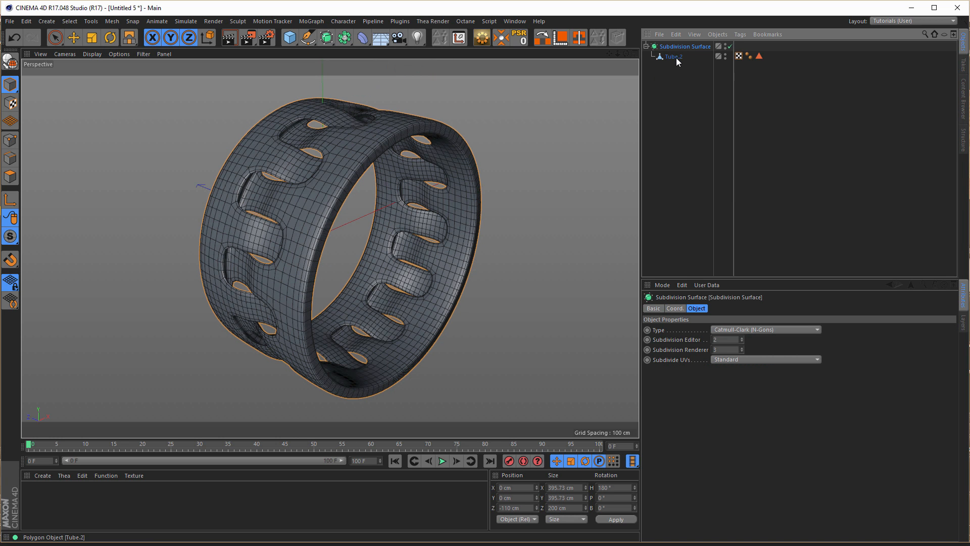
- Check the smoothed ring from several angles, then disable the Subdivision Surface and select the tube mesh inside it
alt+drag(362, 138, 284, 143)
alt+right_drag(284, 143, 340, 165)
alt+drag(341, 165, 348, 140)
alt+right_drag(348, 140, 281, 167)
alt+drag(280, 167, 340, 162)
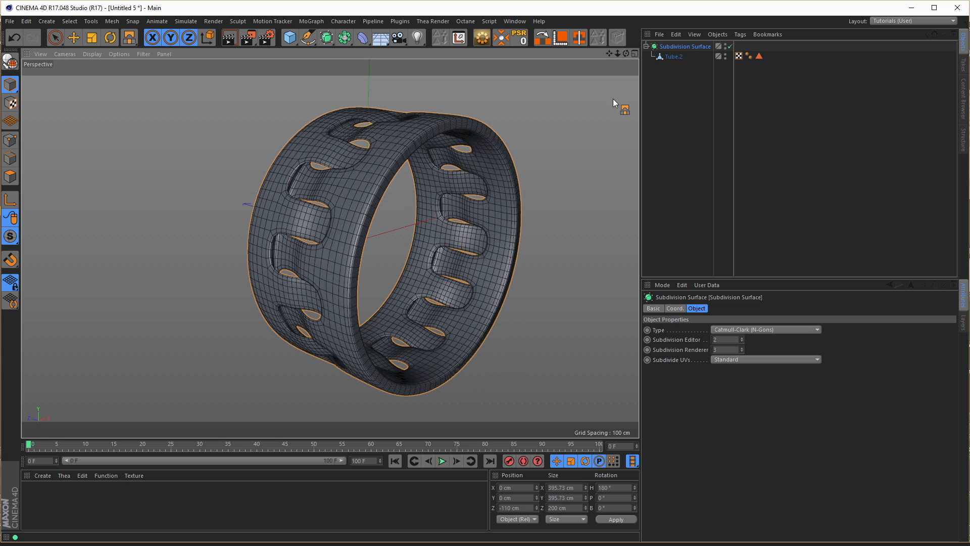
click(730, 46)
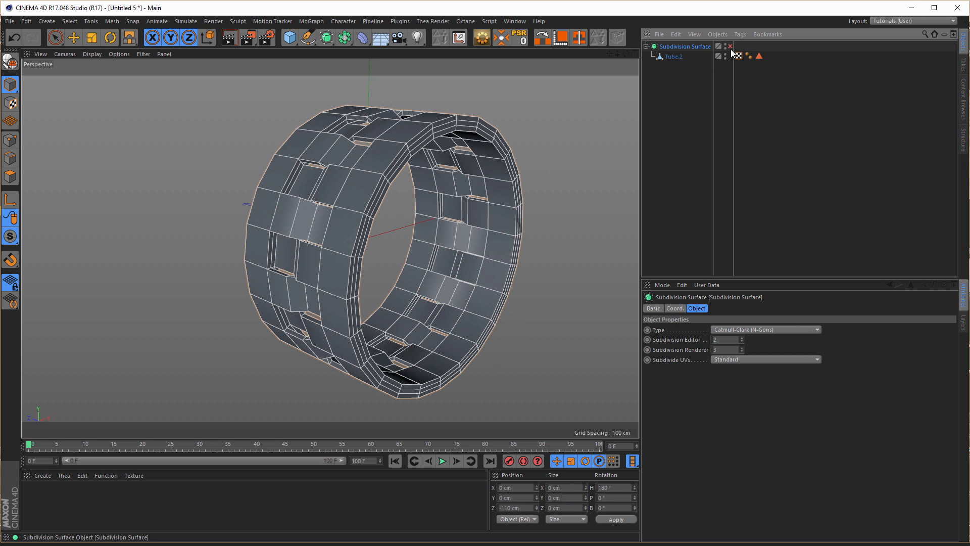
click(677, 57)
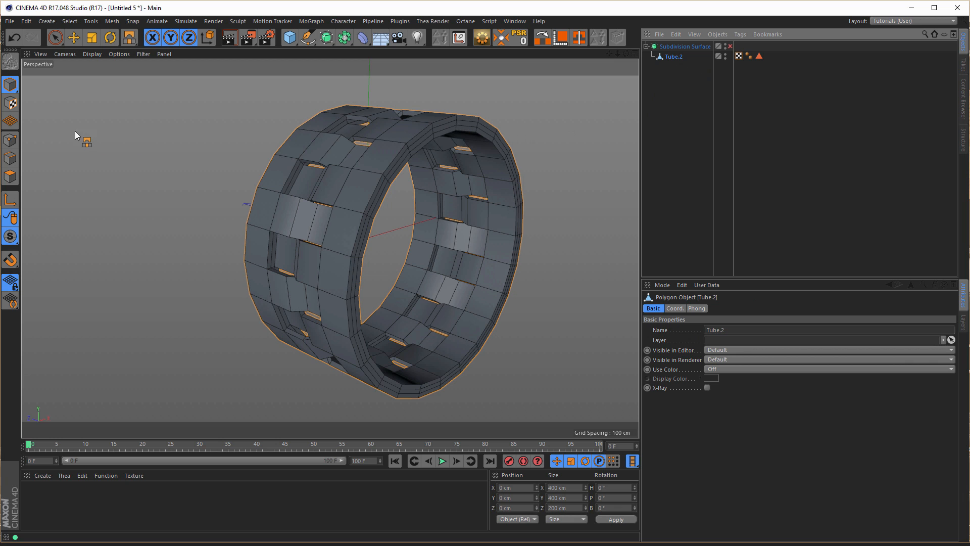
- Loop-select the two middle edge loops on both rims of the ring and dissolve them
key(m)
key(b)
click(10, 158)
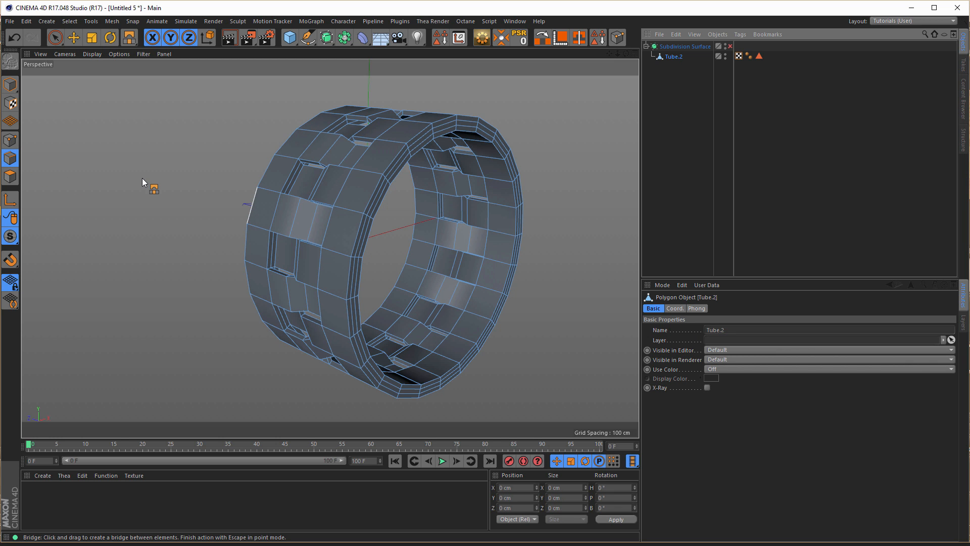
key(m)
key(l)
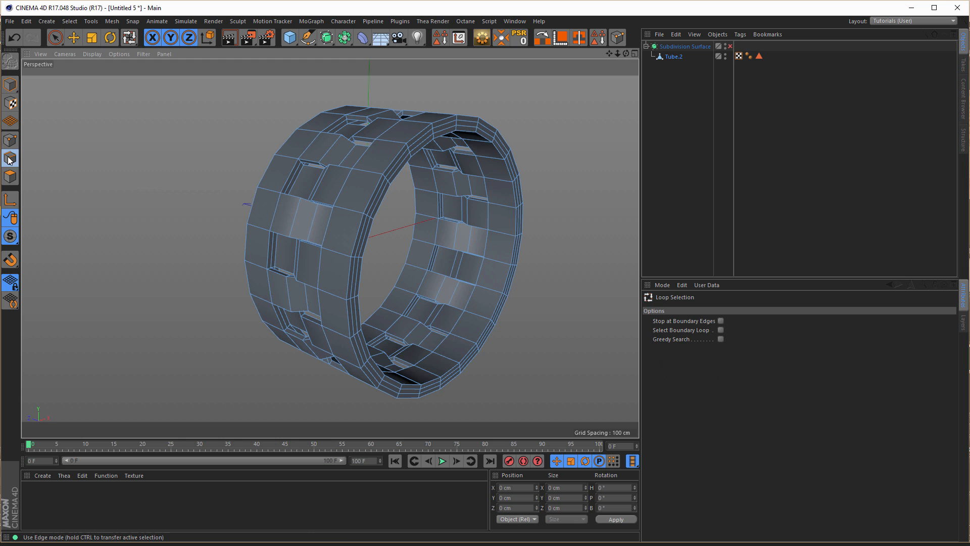
alt+right_drag(442, 119, 488, 121)
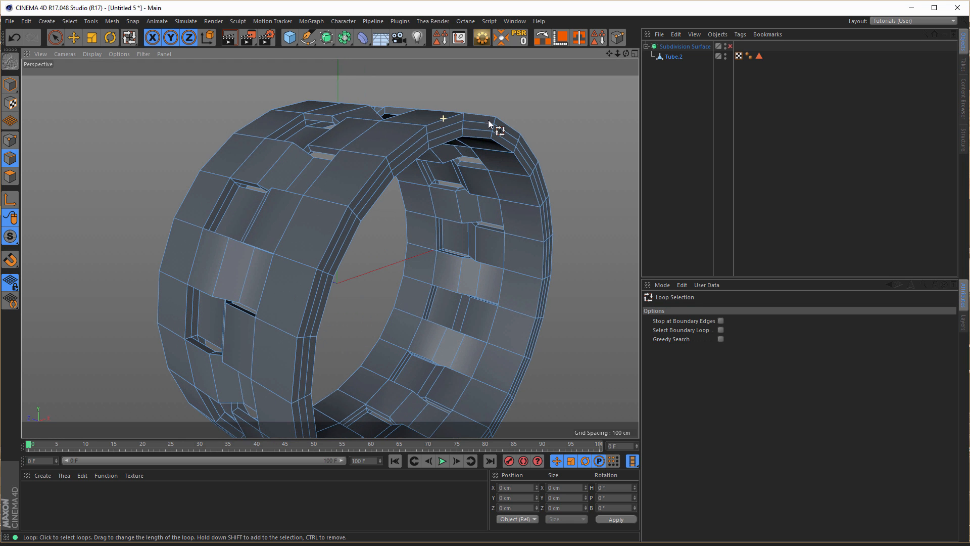
click(435, 135)
alt+drag(418, 147, 156, 151)
shift+click(176, 138)
mouse_move(329, 163)
alt+mouse_down()
mouse_move(493, 155)
mouse_move(422, 144)
mouse_move(433, 144)
alt+mouse_up()
right_click(523, 141)
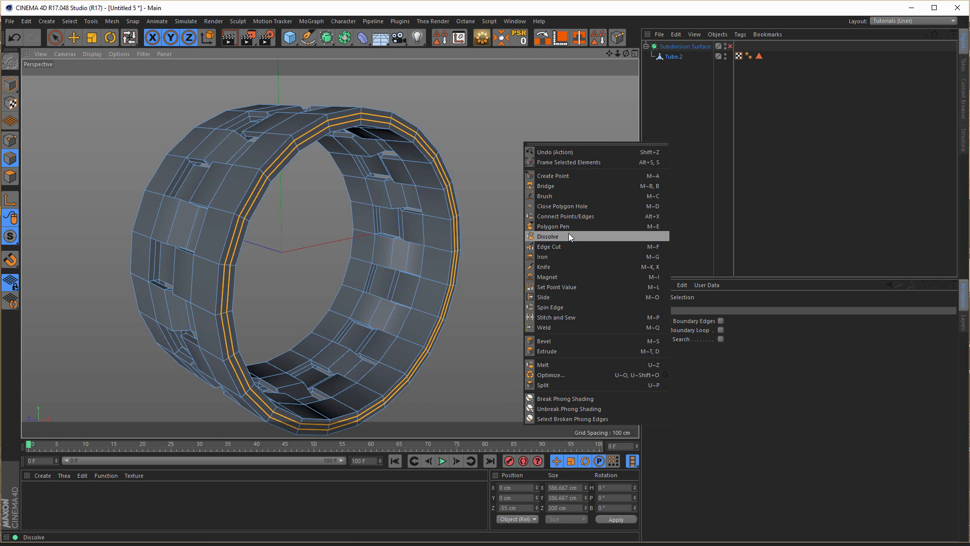
click(569, 235)
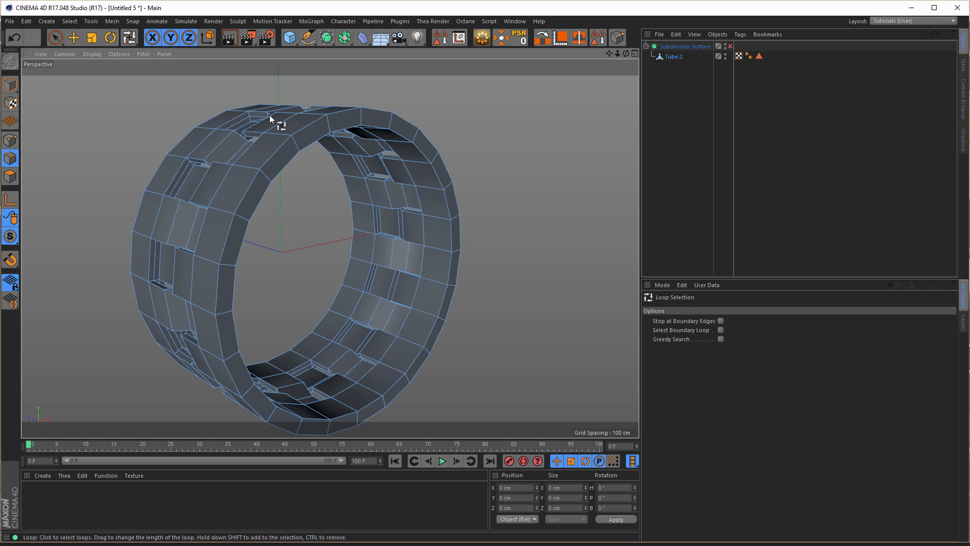
- Preview the ring with the Subdivision Surface briefly enabled, and compare it with the reference render lederband_01.jpg
click(10, 85)
click(730, 46)
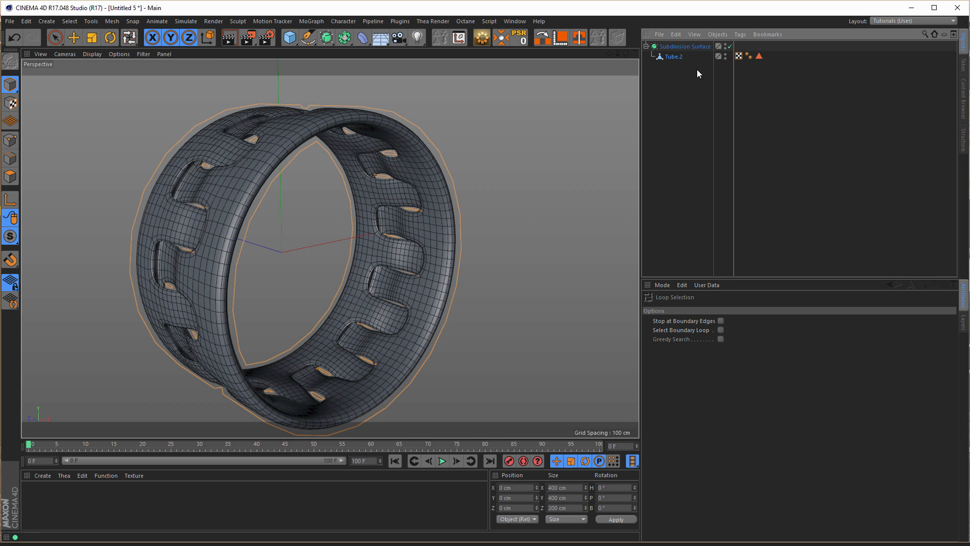
click(729, 46)
alt+drag(309, 149, 299, 129)
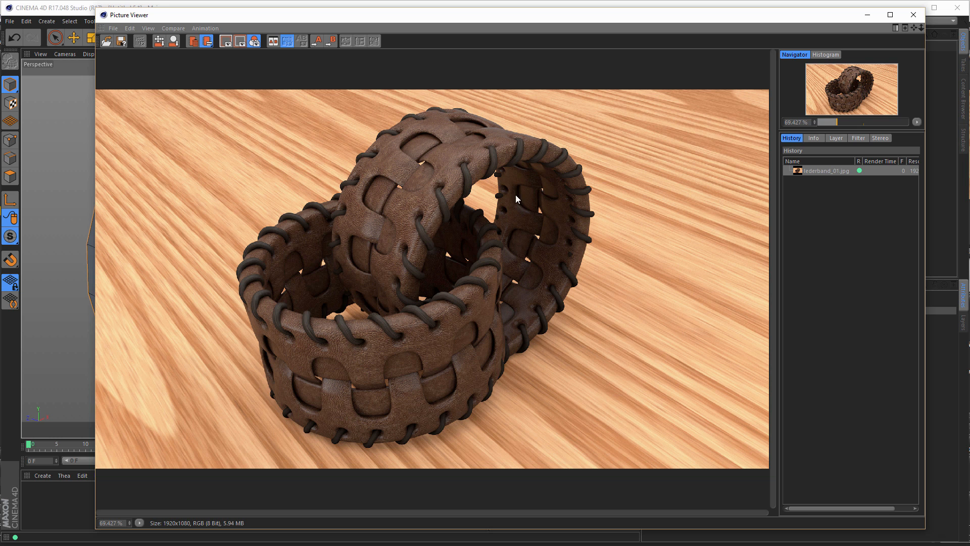
click(920, 15)
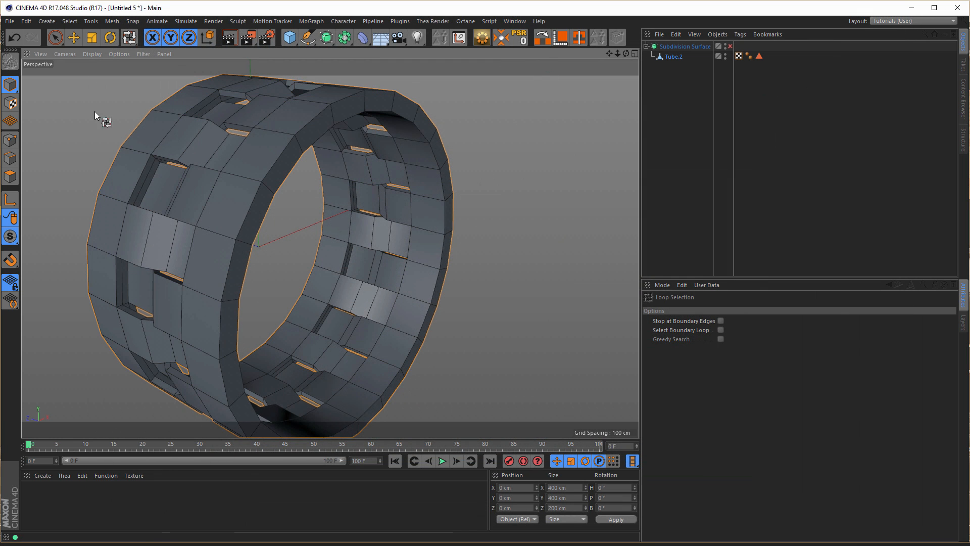
- Loop-select the outer and inner polygon bands along both edges of the ring
click(8, 179)
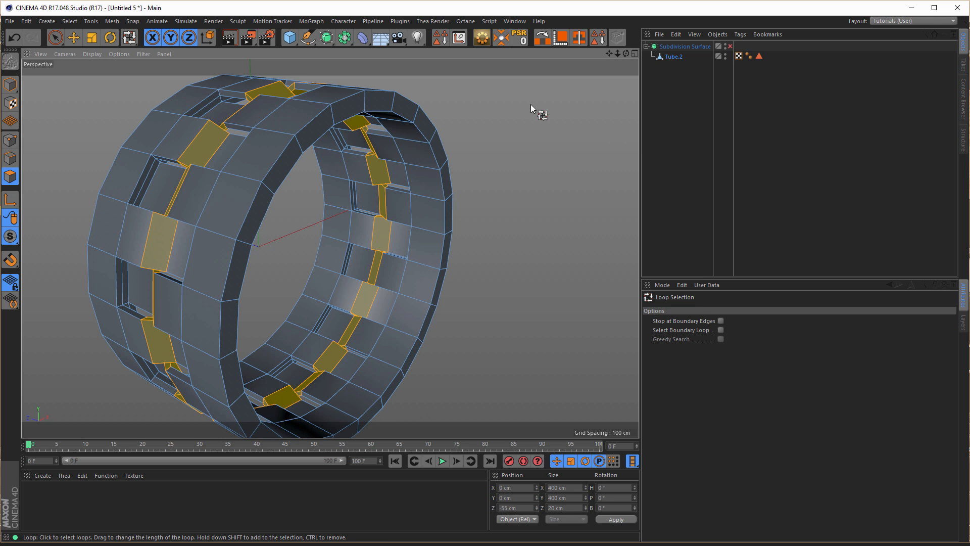
click(277, 135)
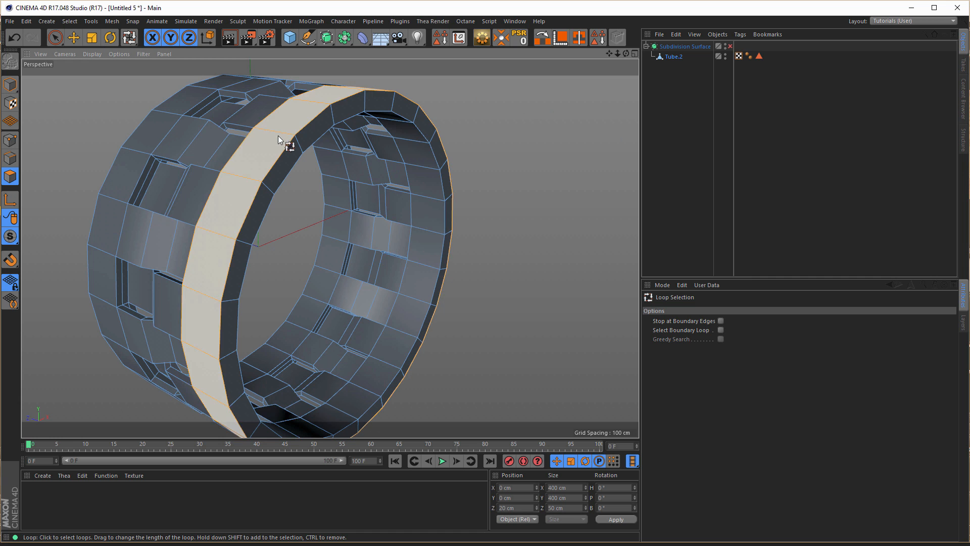
alt+drag(417, 234, 138, 202)
shift+click(296, 195)
alt+drag(362, 216, 300, 156)
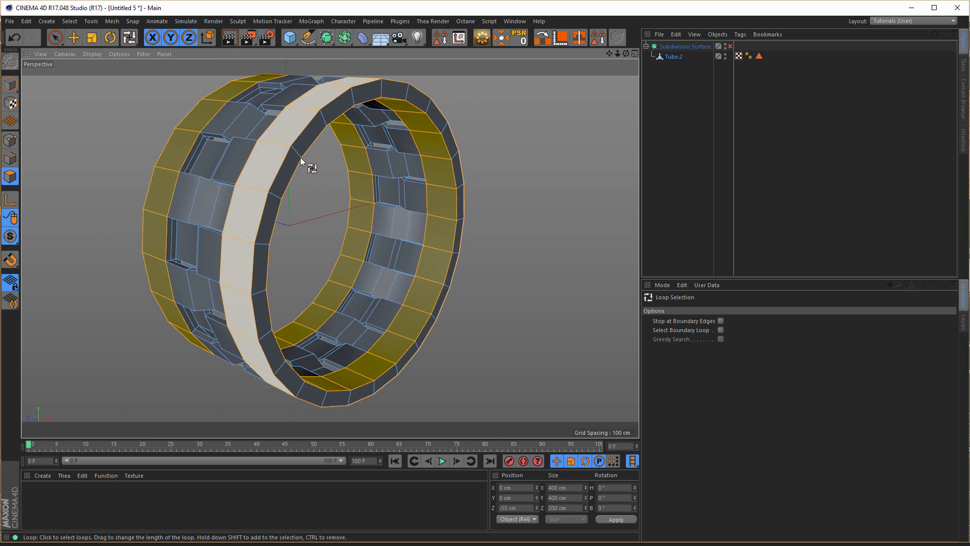
shift+click(300, 157)
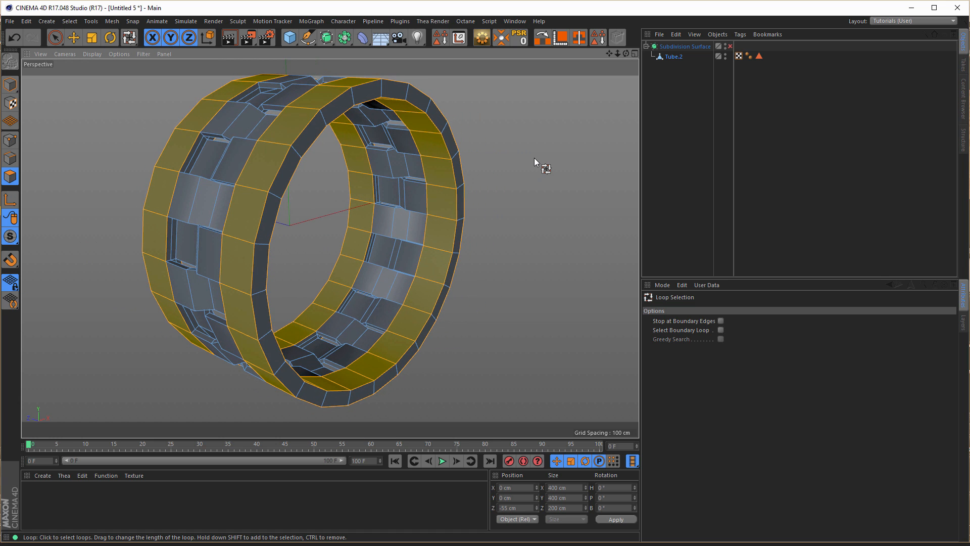
- Extrude Inner the selected edge-band polygons individually, with Preserve Groups off and an offset of about 21 cm
key(i)
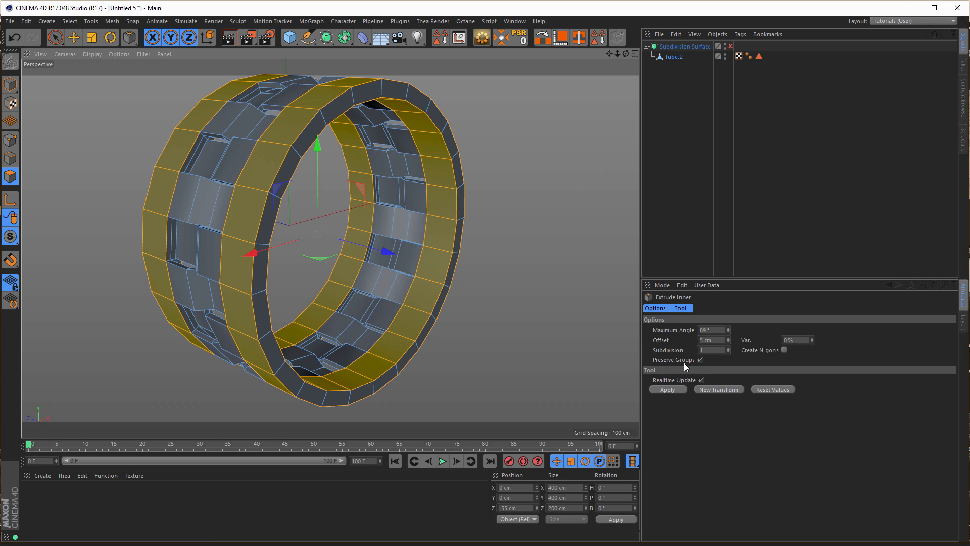
click(700, 360)
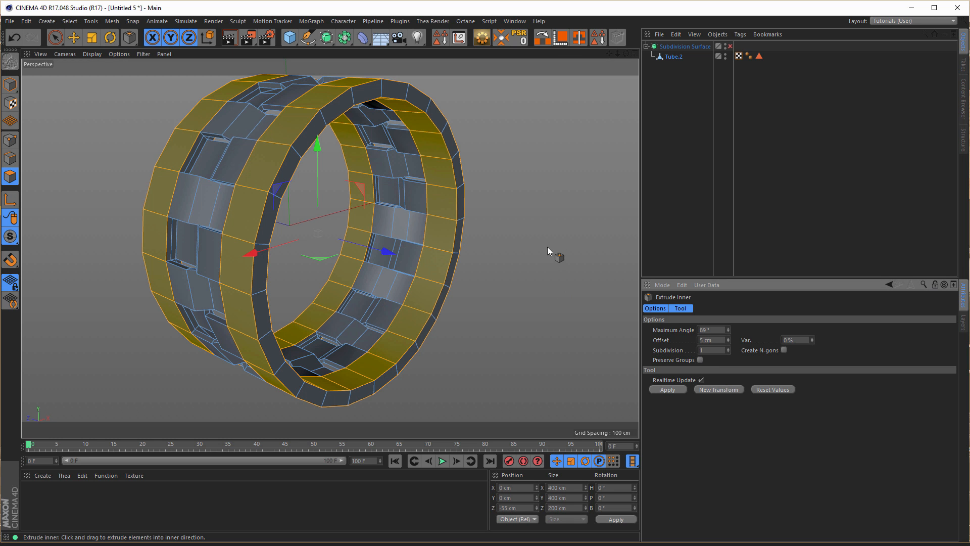
drag(554, 216, 580, 216)
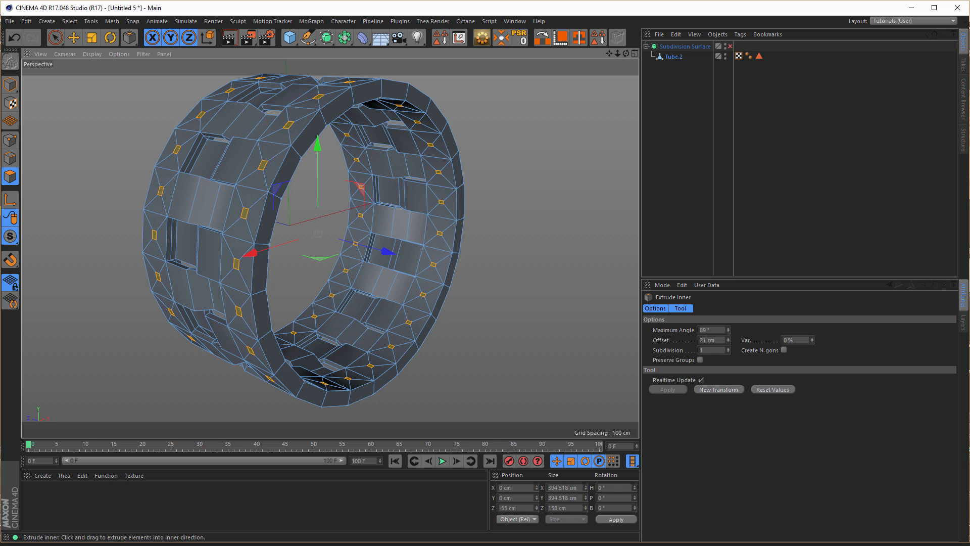
mouse_move(336, 104)
alt+mouse_down()
mouse_move(414, 120)
mouse_move(336, 117)
alt+mouse_up()
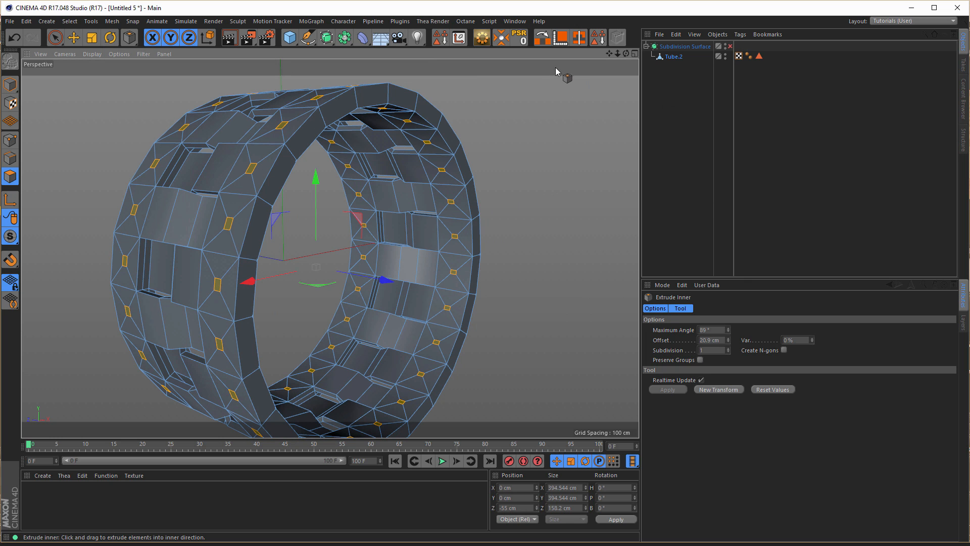
- Store the small inset polygons in a polygon selection tag and turn on X-Ray for the Tube.2 mesh
click(598, 38)
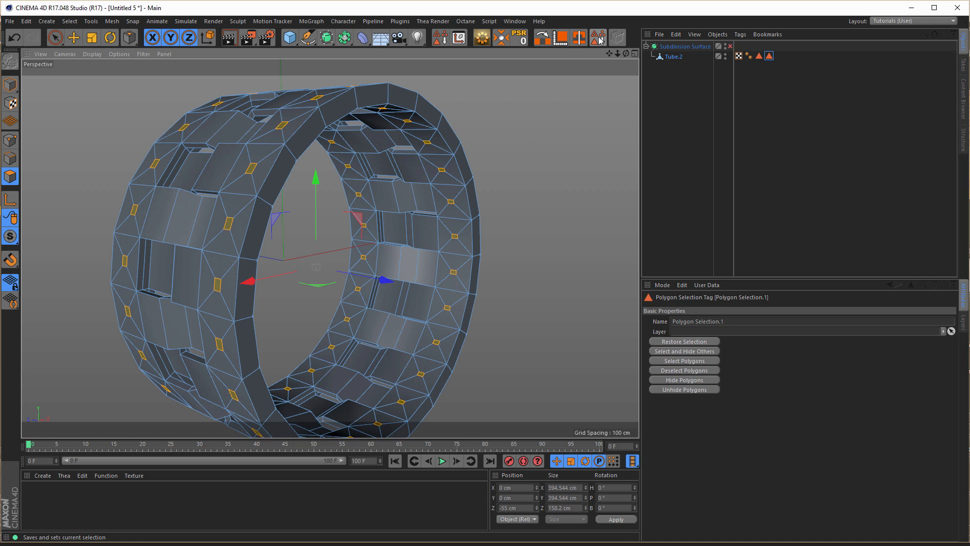
click(441, 38)
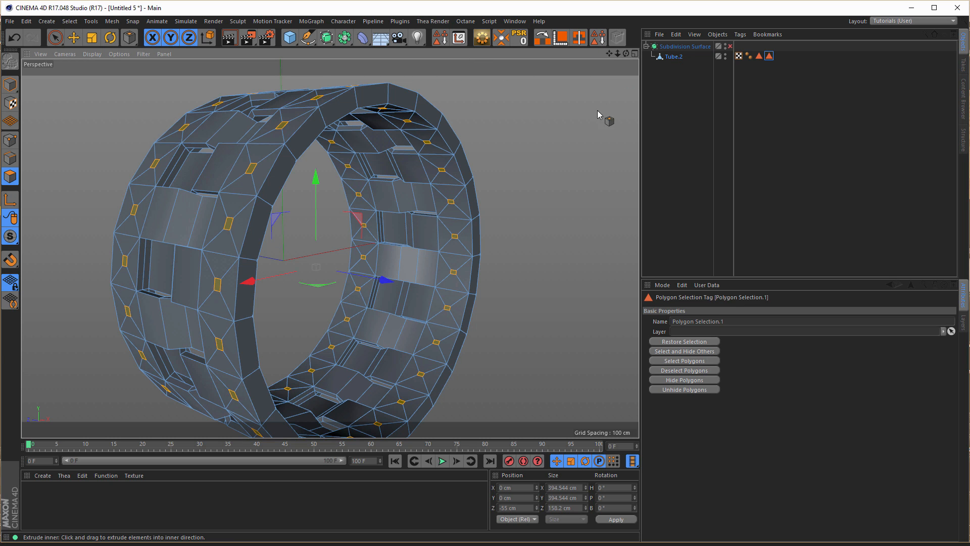
mouse_move(431, 104)
alt+mouse_down()
mouse_move(459, 104)
mouse_move(428, 103)
mouse_move(441, 99)
alt+mouse_up()
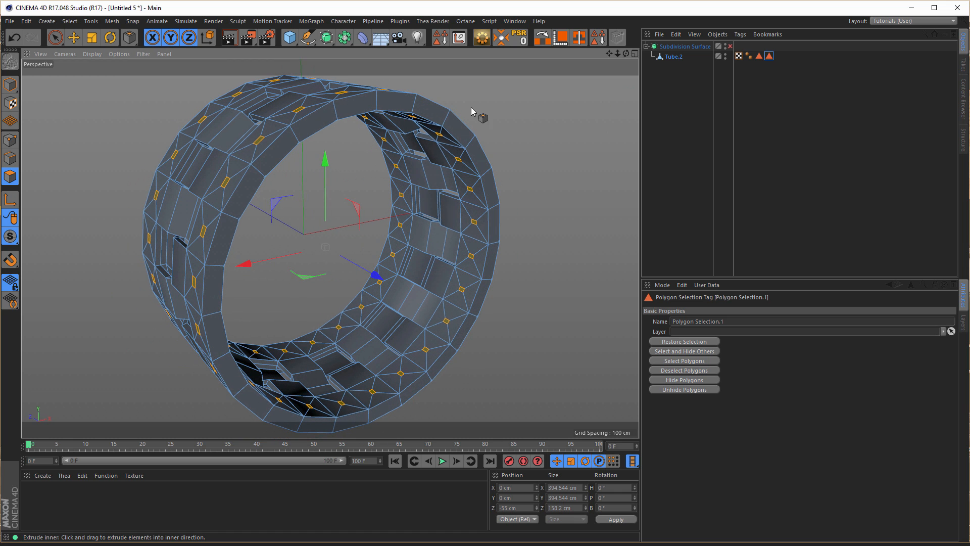
click(672, 57)
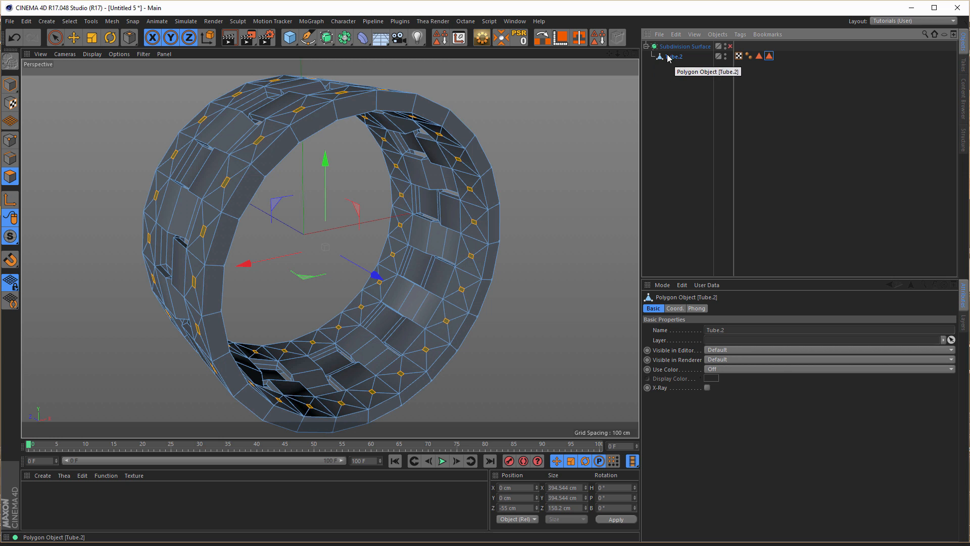
click(707, 387)
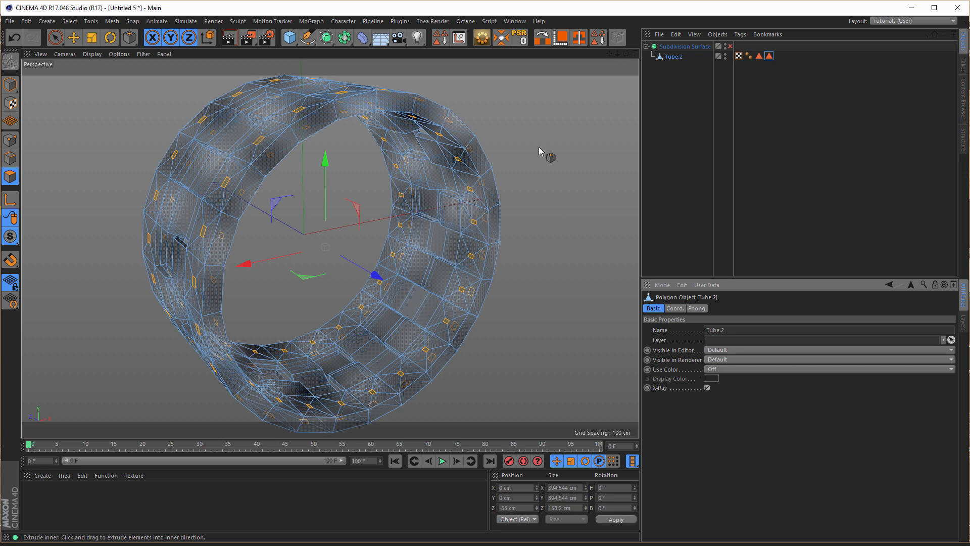
- Bridge the small outer polygons to their inner counterparts, cutting stitching holes through the ring's edge bands
key(b)
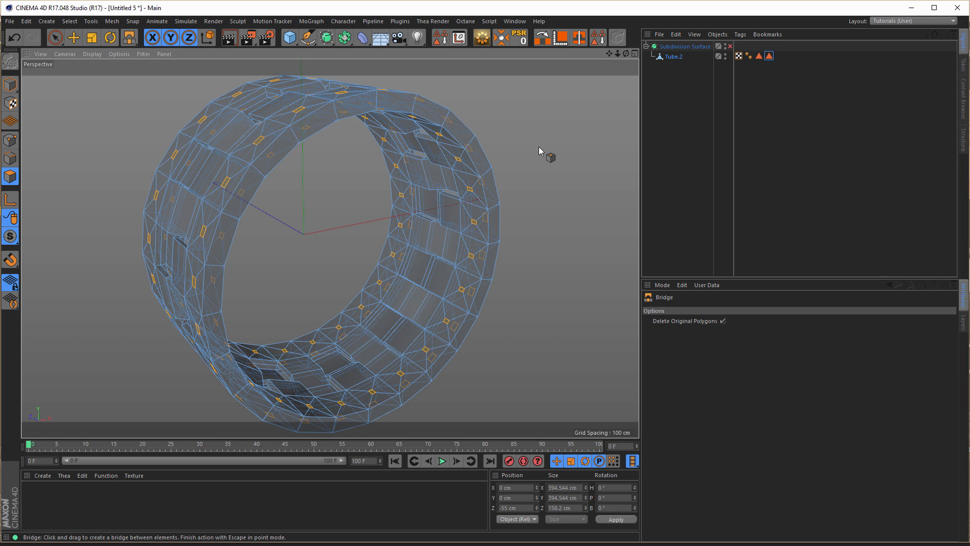
alt+drag(353, 106, 371, 168)
scroll(386, 96, up, 4)
scroll(355, 178, up, 2)
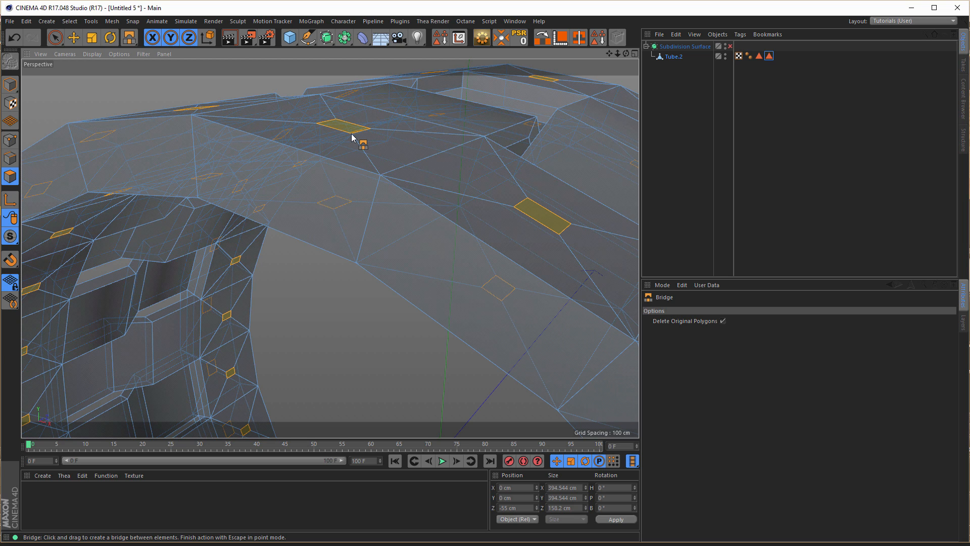
drag(352, 137, 336, 212)
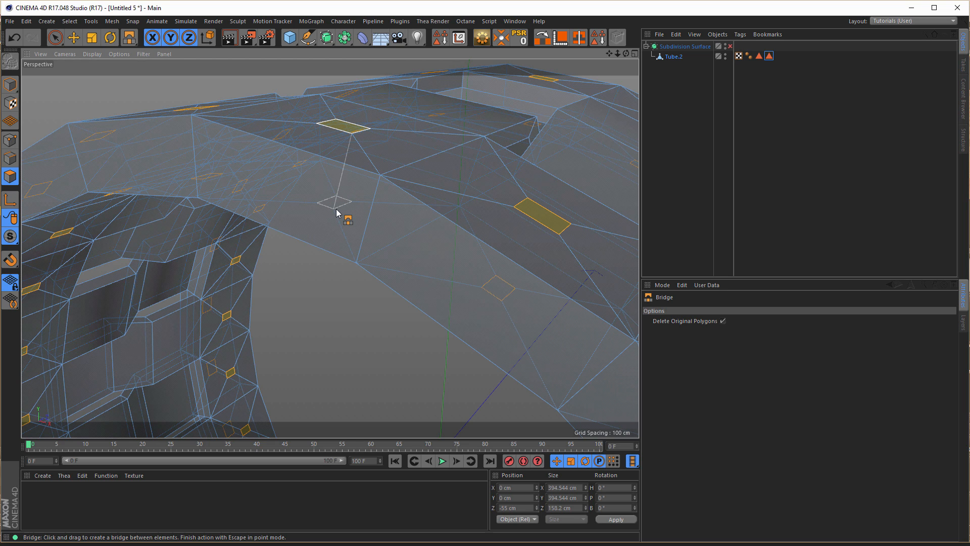
drag(336, 212, 336, 212)
key(ctrl+z)
drag(351, 135, 340, 198)
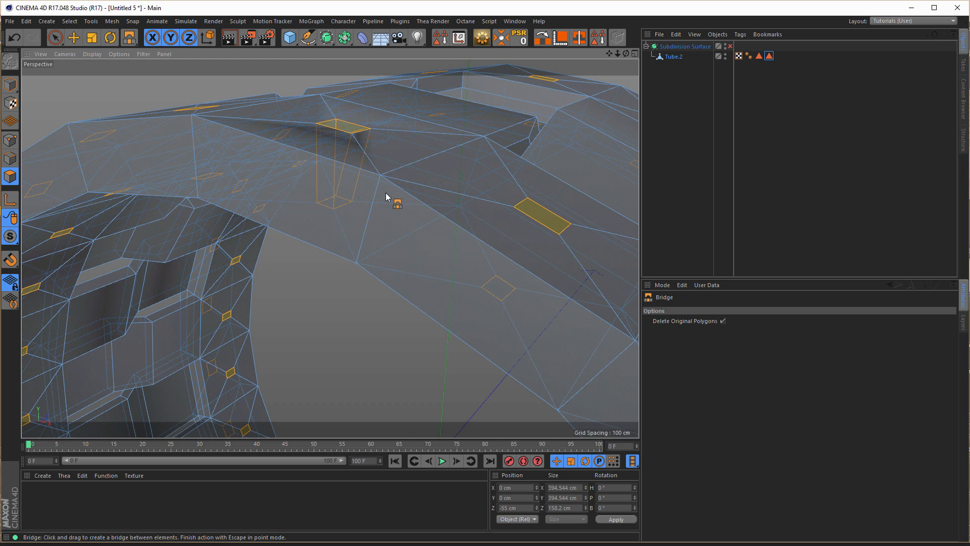
key(ctrl+z)
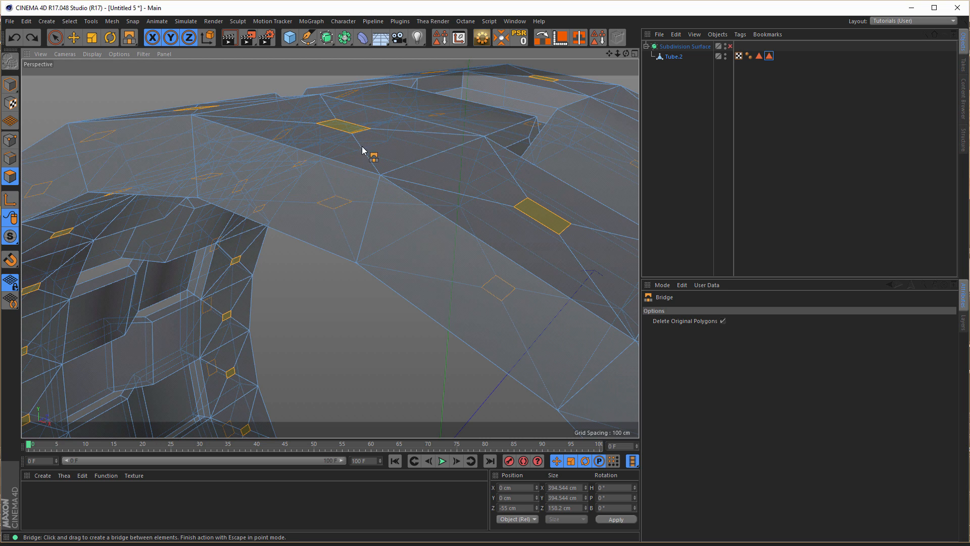
drag(356, 136, 319, 206)
key(ctrl+z)
drag(352, 137, 336, 212)
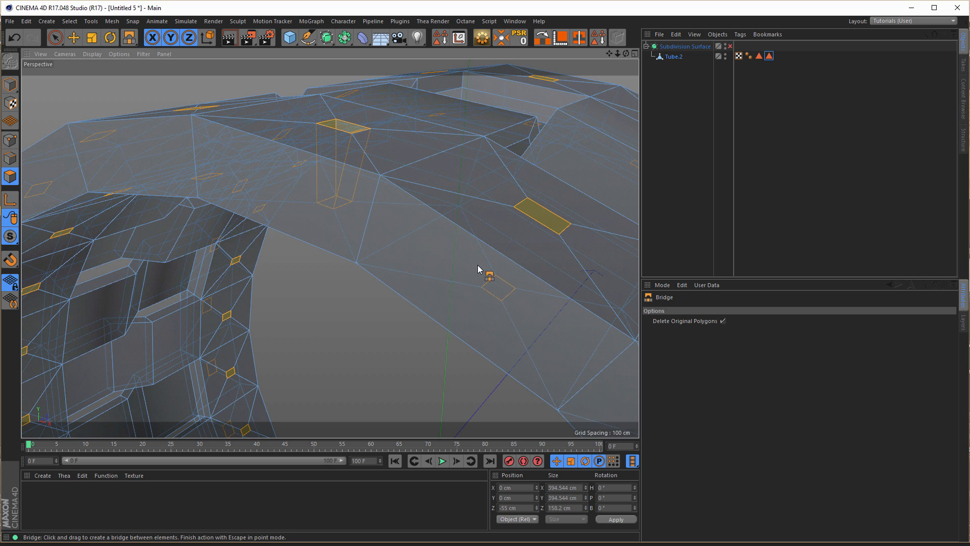
drag(566, 237, 455, 301)
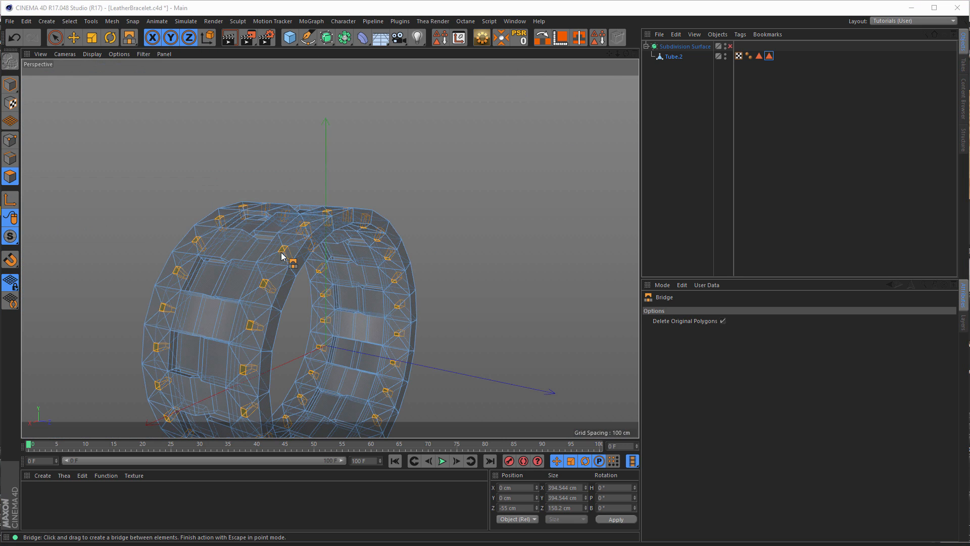
- Check the bridged holes around the ring and turn off X-Ray for the Tube.2 mesh
scroll(281, 252, up, 5)
alt+drag(355, 237, 330, 219)
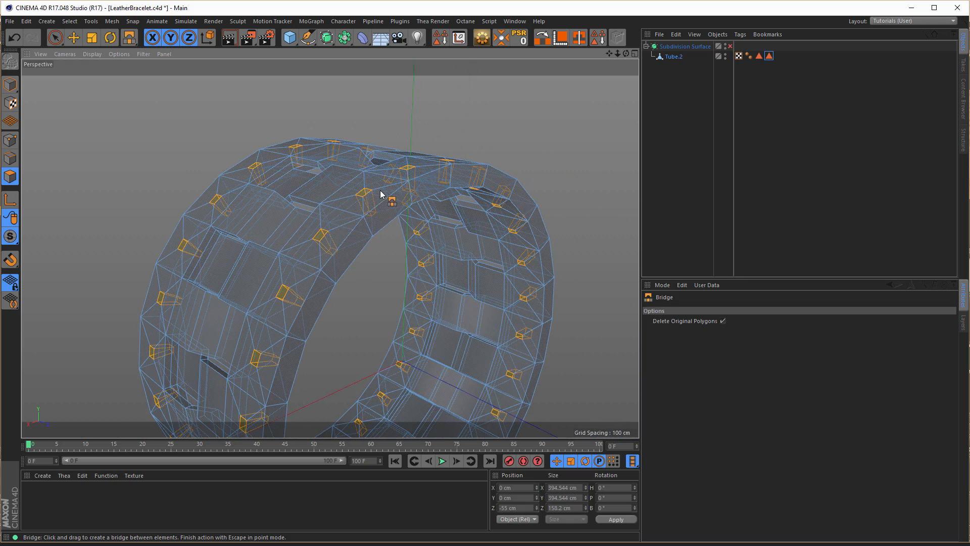
scroll(430, 187, up, 3)
alt+drag(444, 180, 405, 183)
alt+right_drag(405, 184, 352, 207)
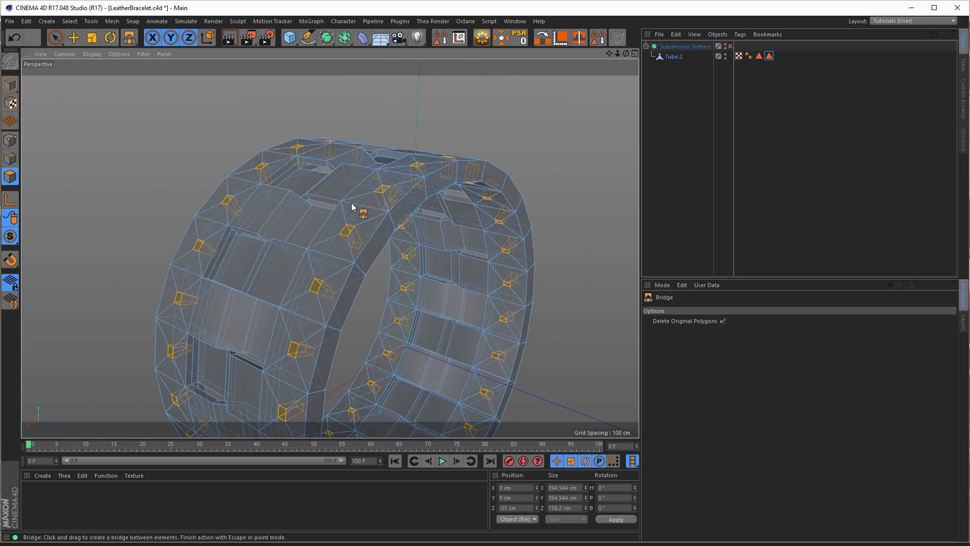
alt+middle_drag(352, 207, 327, 81)
alt+drag(329, 101, 611, 129)
click(674, 56)
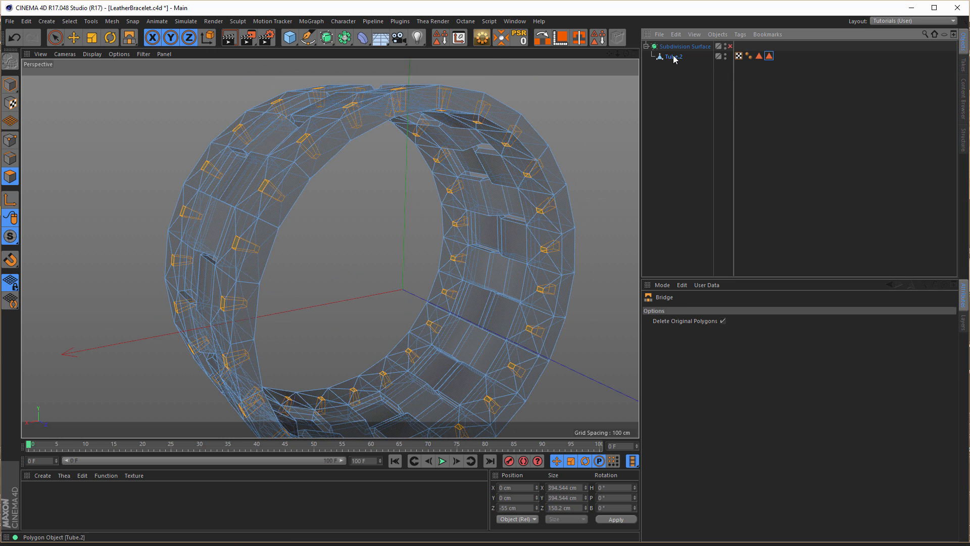
click(708, 388)
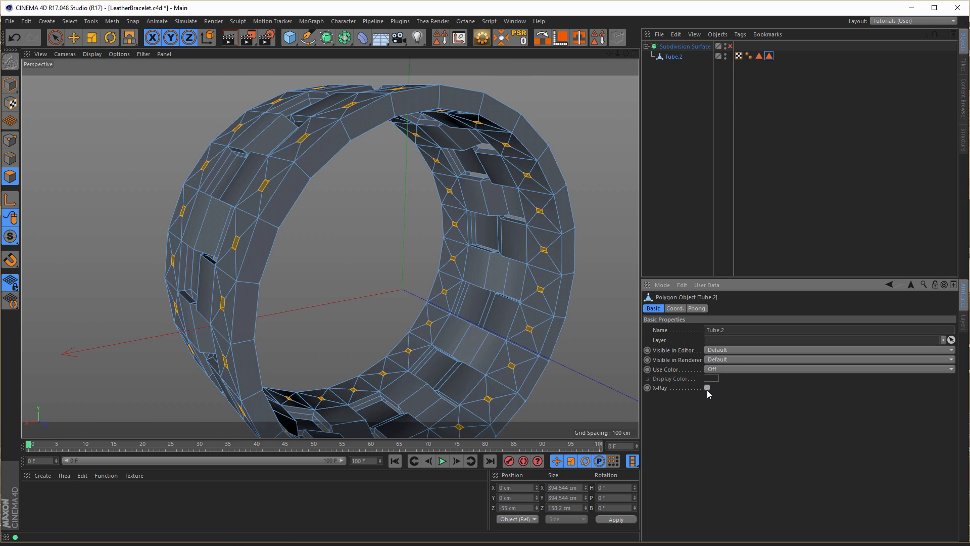
- Return to Model mode and enable the Subdivision Surface on the punched ring
mouse_move(322, 141)
alt+mouse_down()
mouse_move(263, 126)
mouse_move(335, 135)
mouse_move(267, 157)
mouse_move(342, 135)
mouse_move(316, 136)
alt+mouse_up()
scroll(308, 135, up, 2)
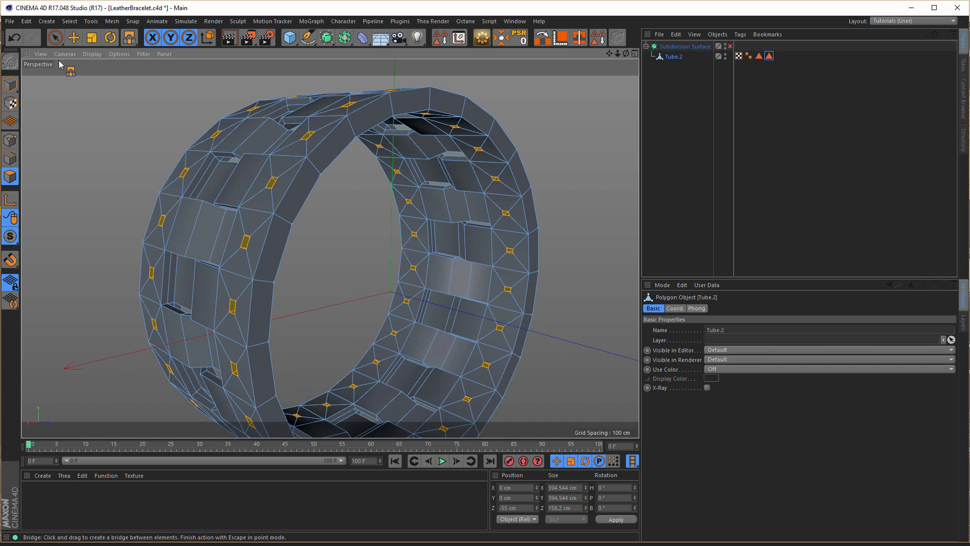
alt+drag(313, 131, 260, 162)
alt+drag(363, 152, 387, 149)
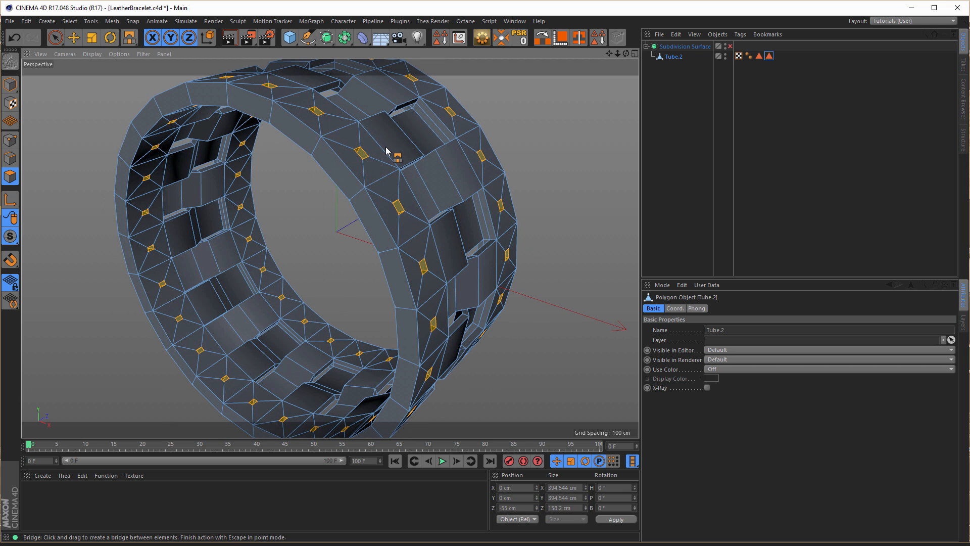
alt+drag(387, 150, 260, 159)
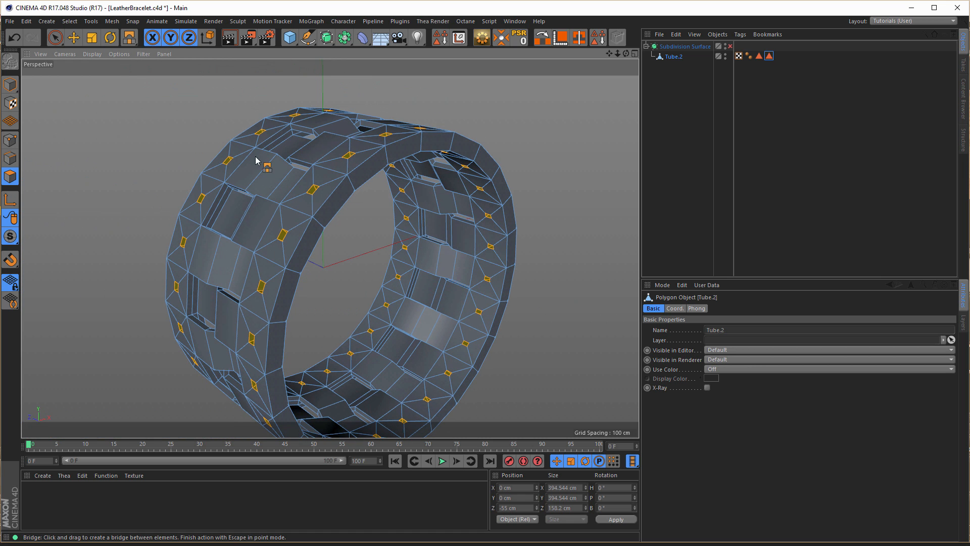
click(11, 84)
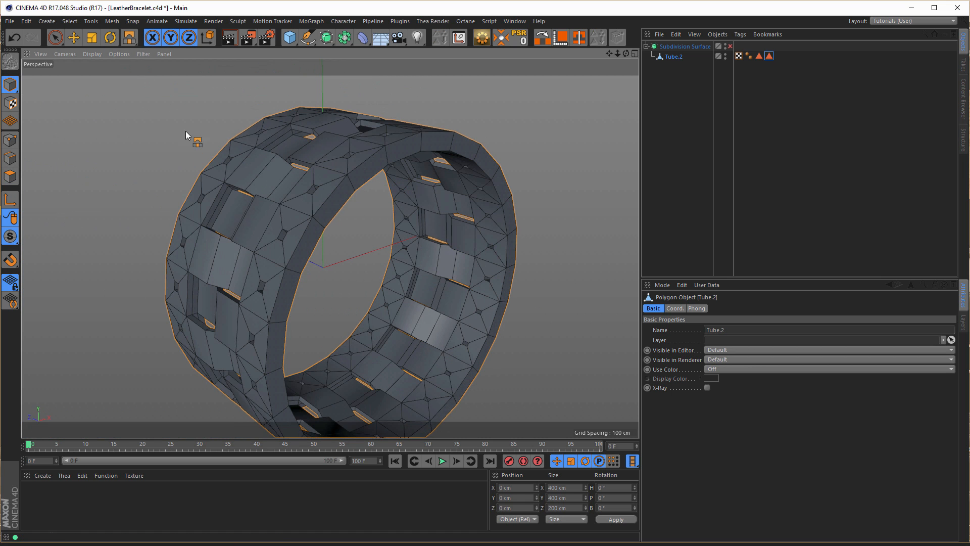
click(731, 46)
- Preview the smoothed ring rendered and up close, then deselect everything and save the scene
mouse_move(329, 205)
alt+mouse_down()
mouse_move(352, 215)
mouse_move(304, 192)
mouse_move(237, 193)
mouse_move(280, 183)
mouse_move(323, 188)
mouse_move(321, 195)
alt+mouse_up()
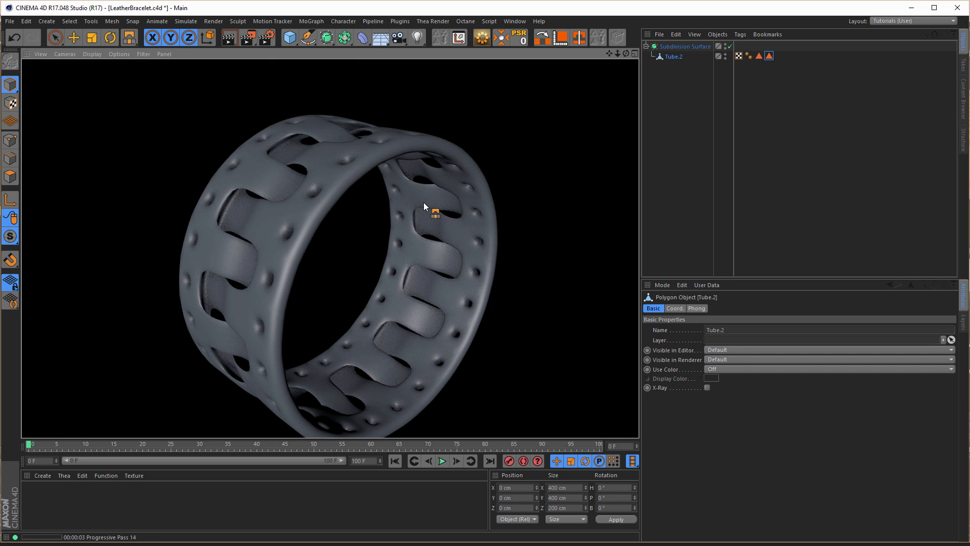
click(677, 58)
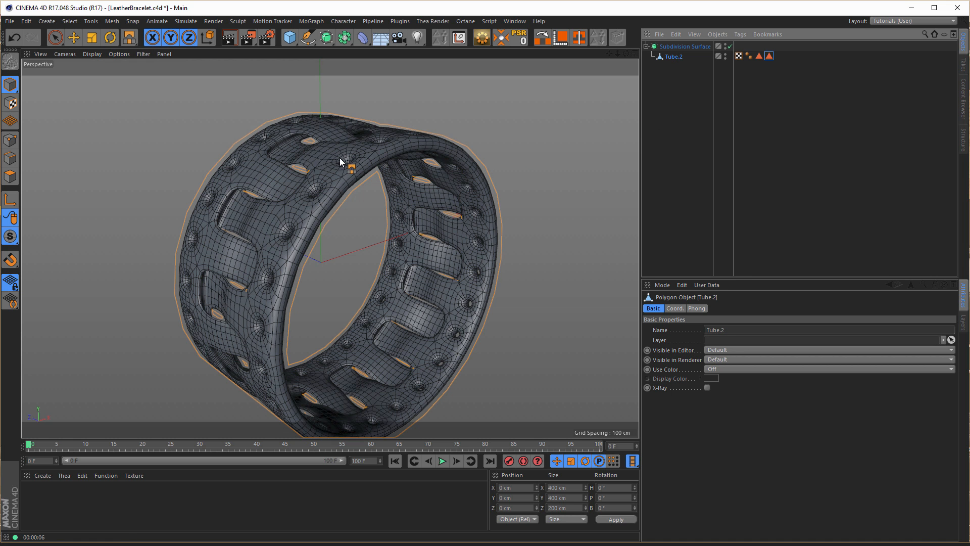
scroll(326, 157, up, 5)
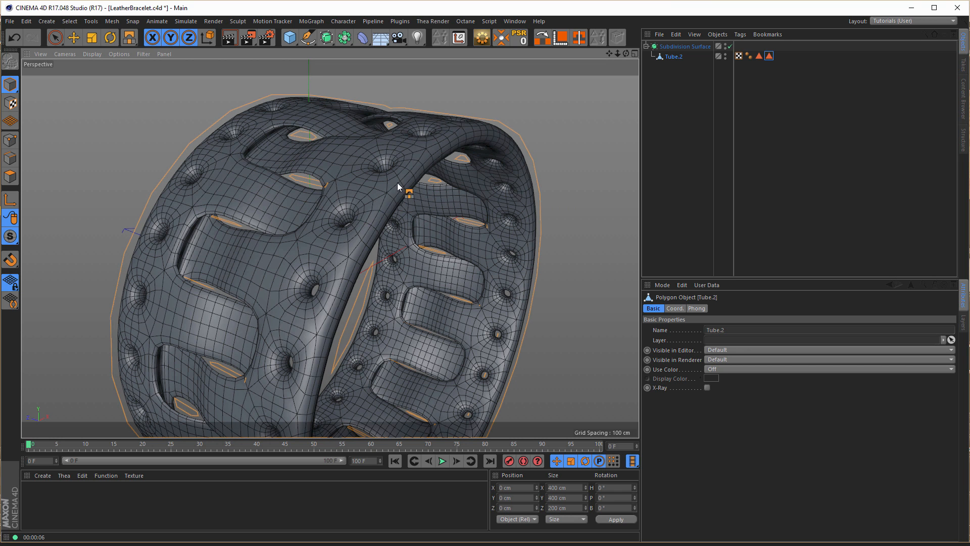
scroll(397, 182, down, 3)
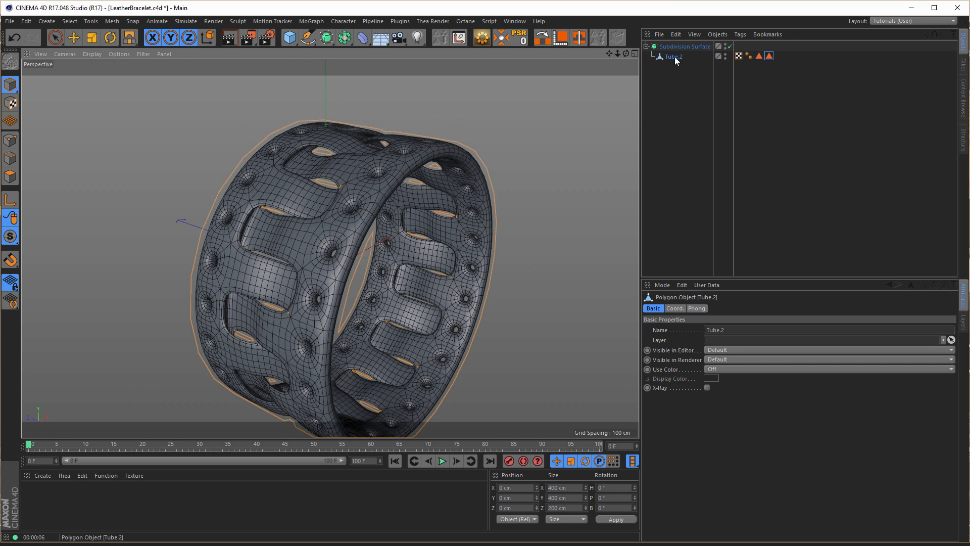
click(669, 112)
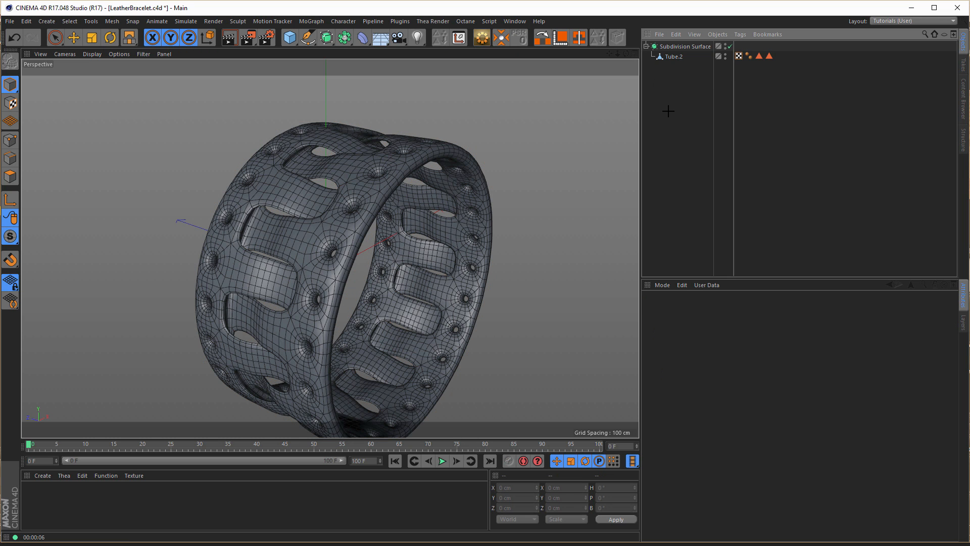
key(ctrl+s)
- Add a new Tube primitive and set its orientation to +Z so it lies along the bracelet's axis
click(290, 41)
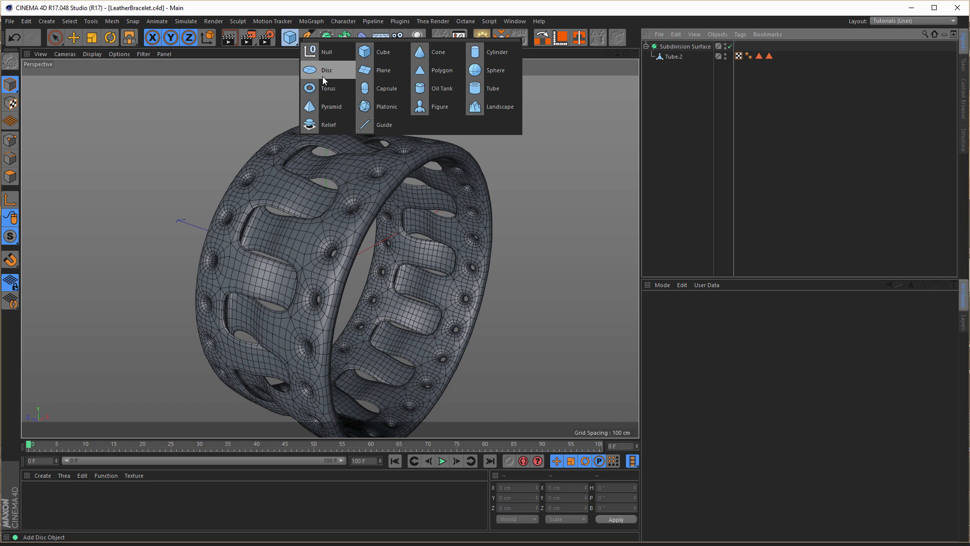
click(483, 87)
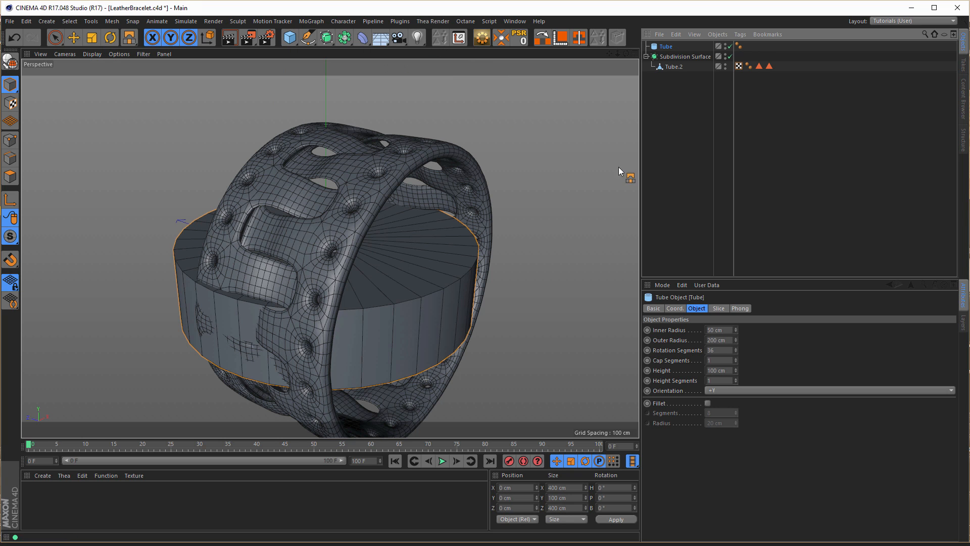
click(735, 389)
click(735, 439)
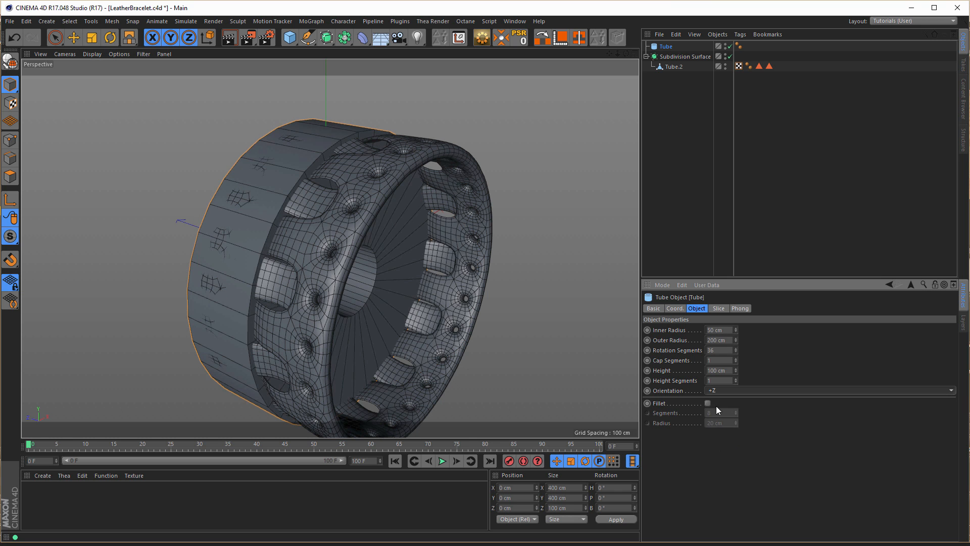
- Set the new tube's inner radius to 180 cm
alt+drag(411, 272, 423, 281)
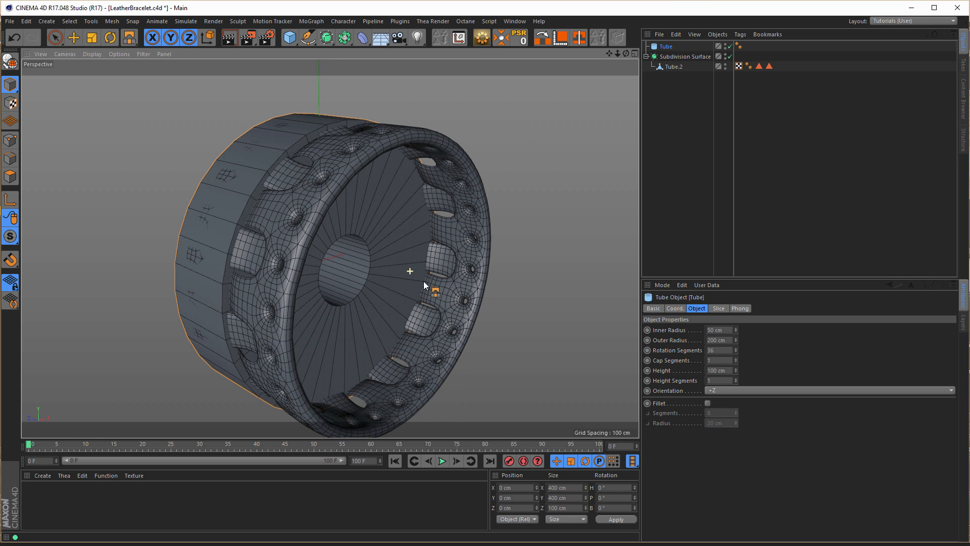
click(726, 331)
text(18)
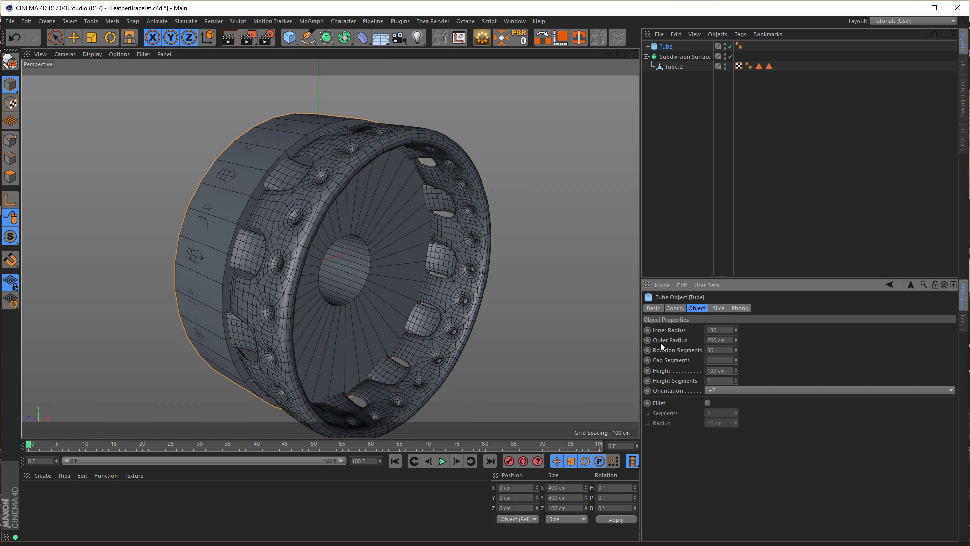
text(0)
key(Return)
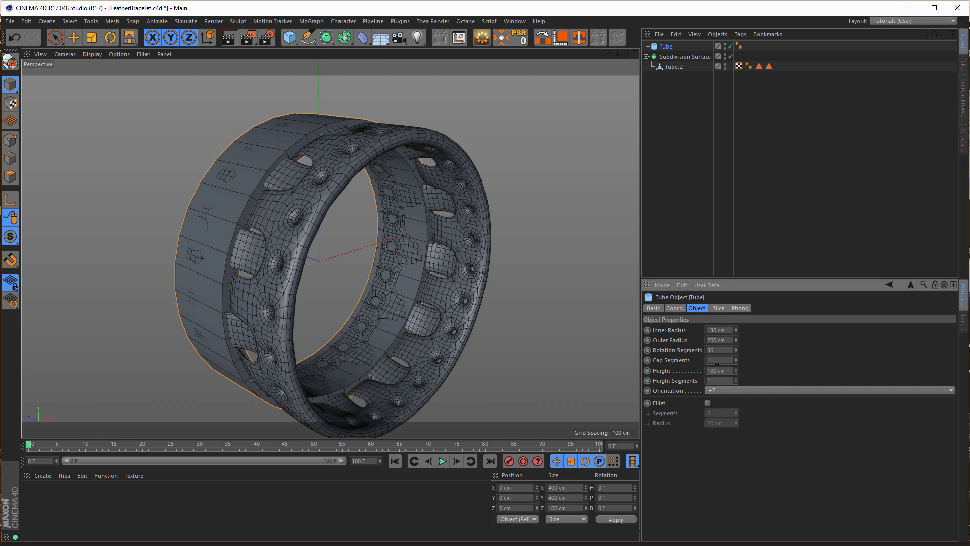
- Set the new tube's rotation segments to 24 and its height to 50 cm
click(720, 350)
text(24)
key(Return)
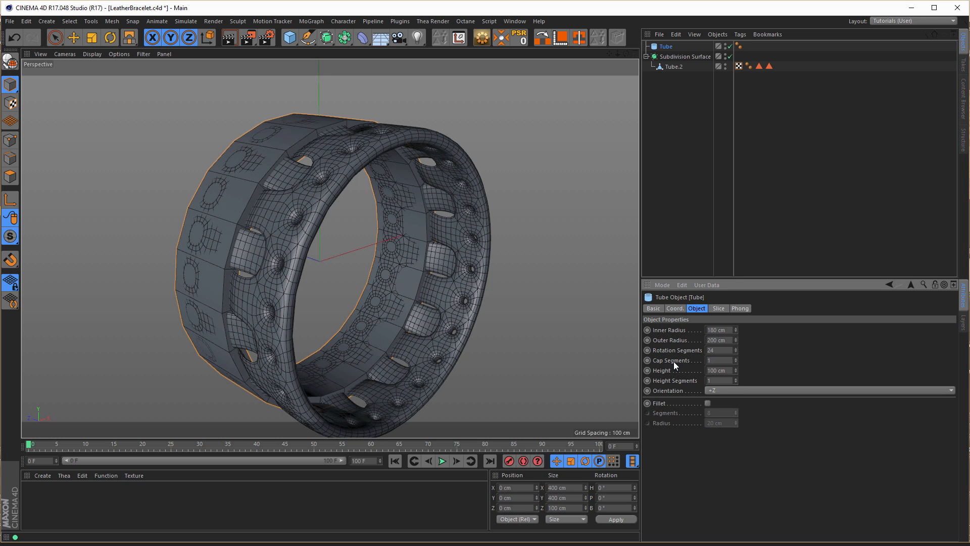
click(723, 371)
text(50)
key(Return)
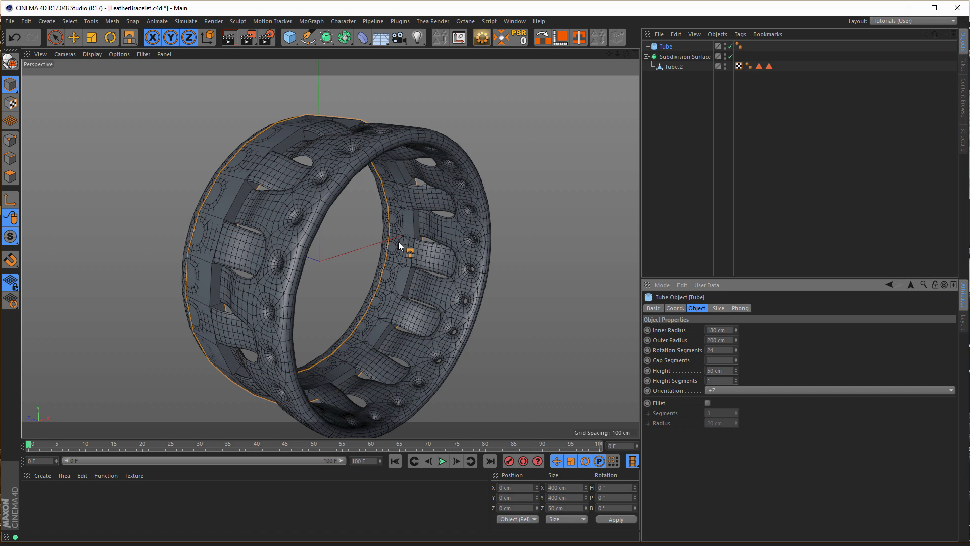
- Set the new tube's inner radius to 185 cm and its outer radius to 195 cm
alt+drag(323, 208, 553, 313)
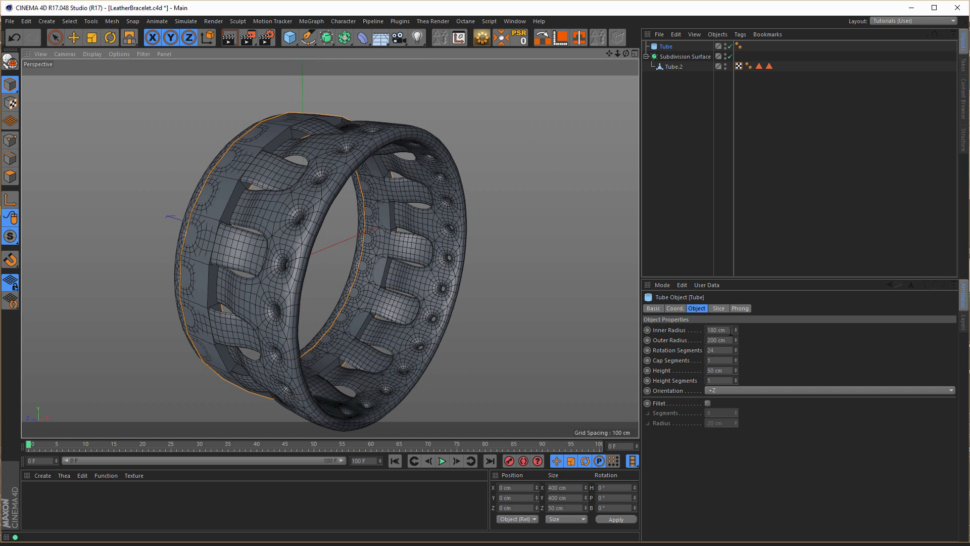
click(713, 330)
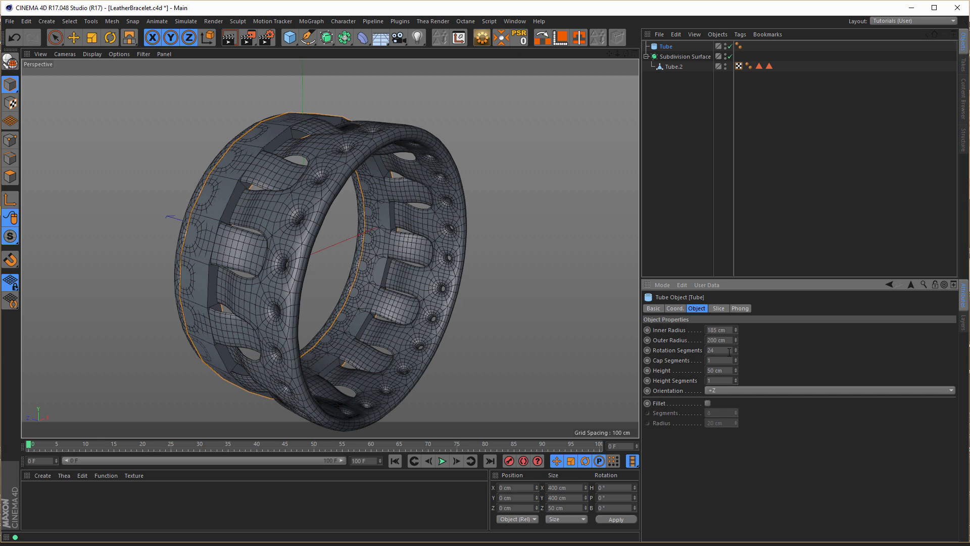
double_click(714, 340)
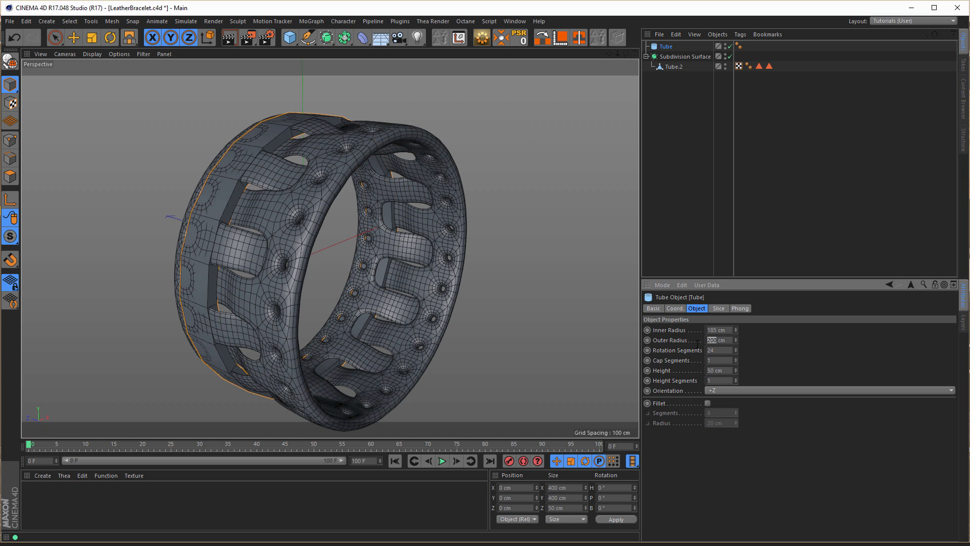
text(195)
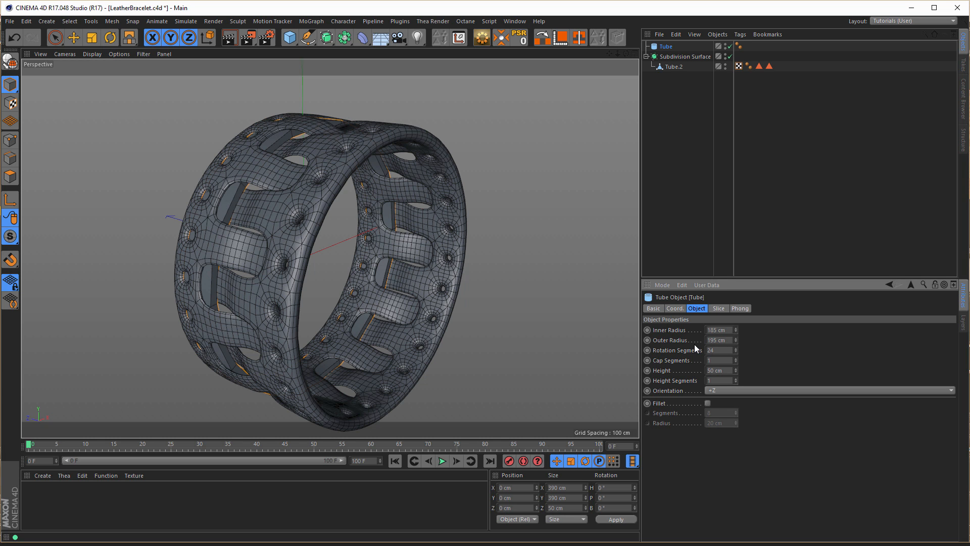
- Center the punched ring's axis with MagicCenter, then reset its position, scale and rotation inside the Subdivision Surface
click(677, 68)
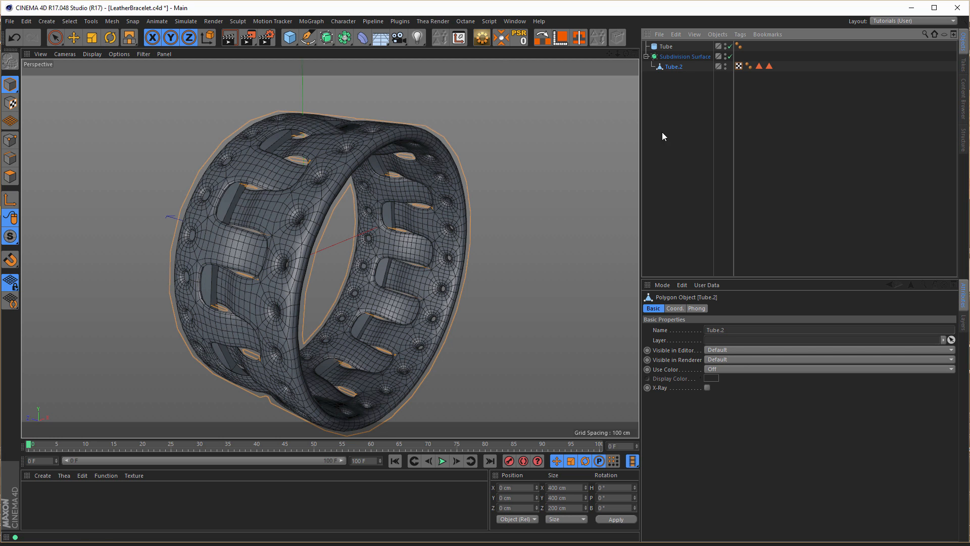
click(502, 38)
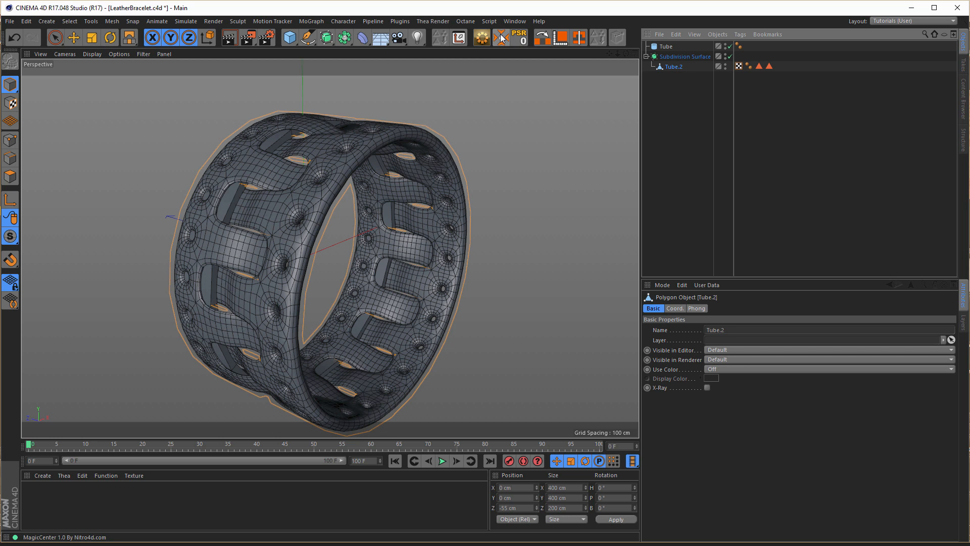
click(74, 37)
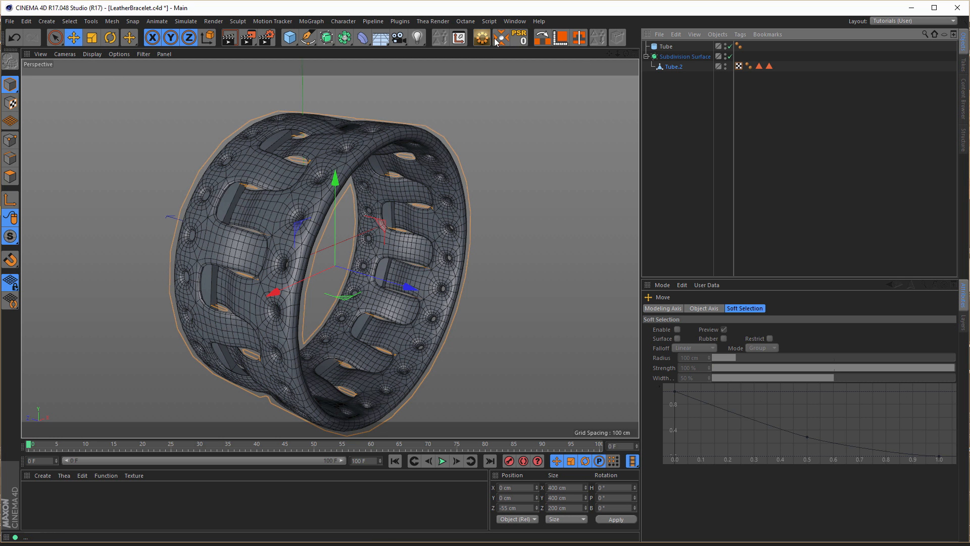
click(520, 42)
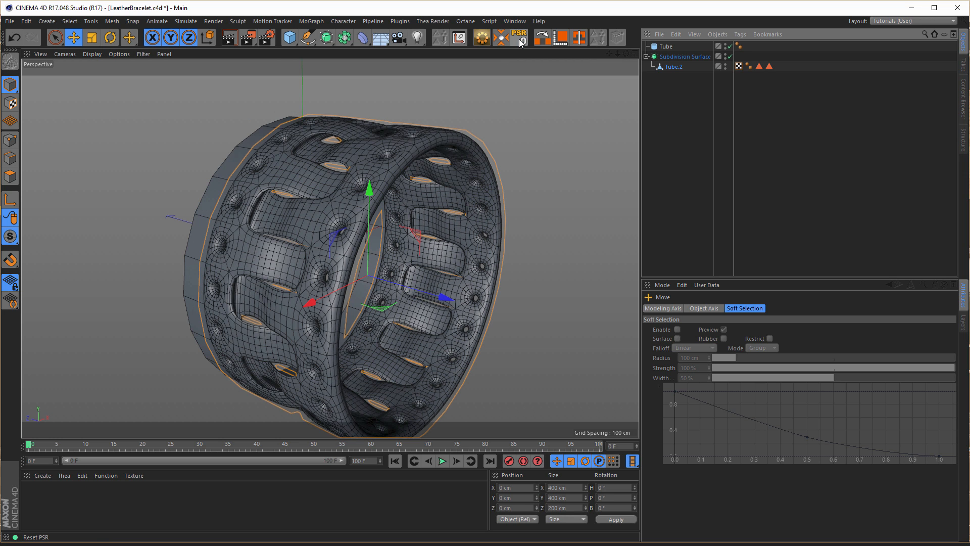
alt+drag(329, 171, 450, 171)
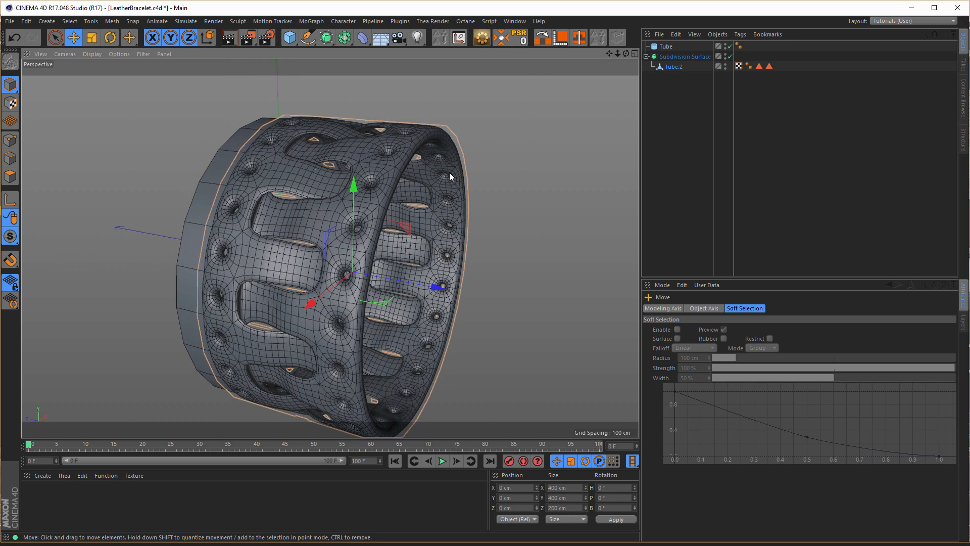
- Disable the new tube and show the punched ring in all four views
click(666, 46)
alt+drag(283, 202, 257, 214)
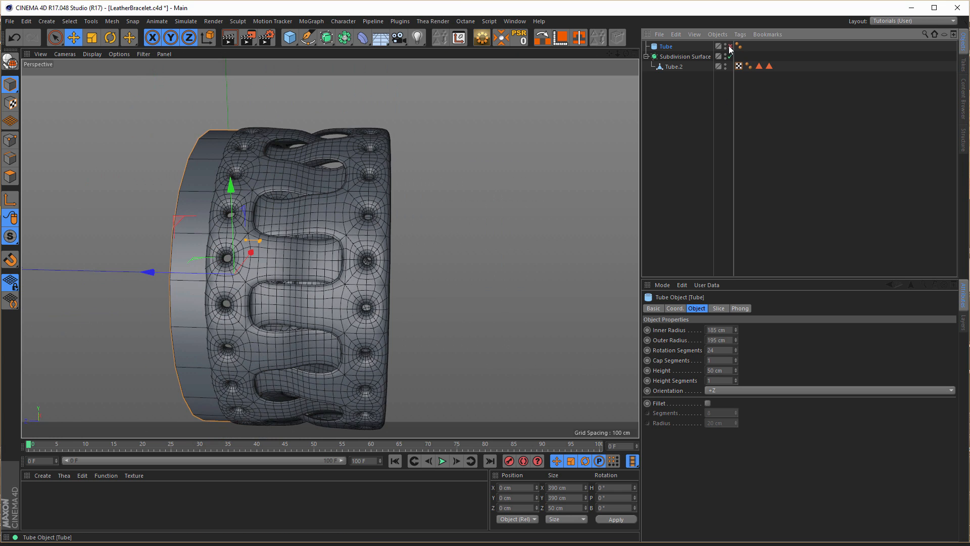
alt+drag(353, 217, 394, 222)
middle_click(409, 225)
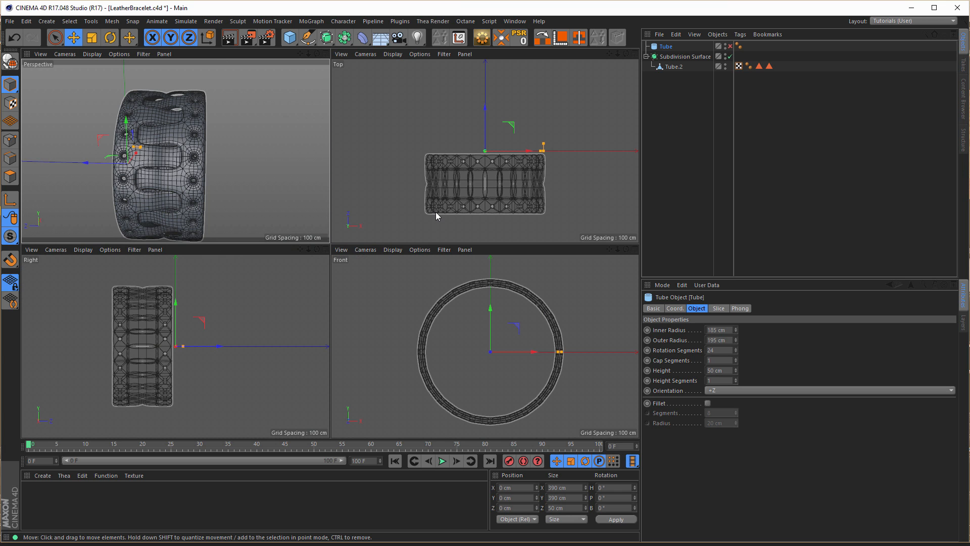
- Take the punched ring out of the Subdivision Surface and reset its position, scale and rotation to the world origin
click(674, 67)
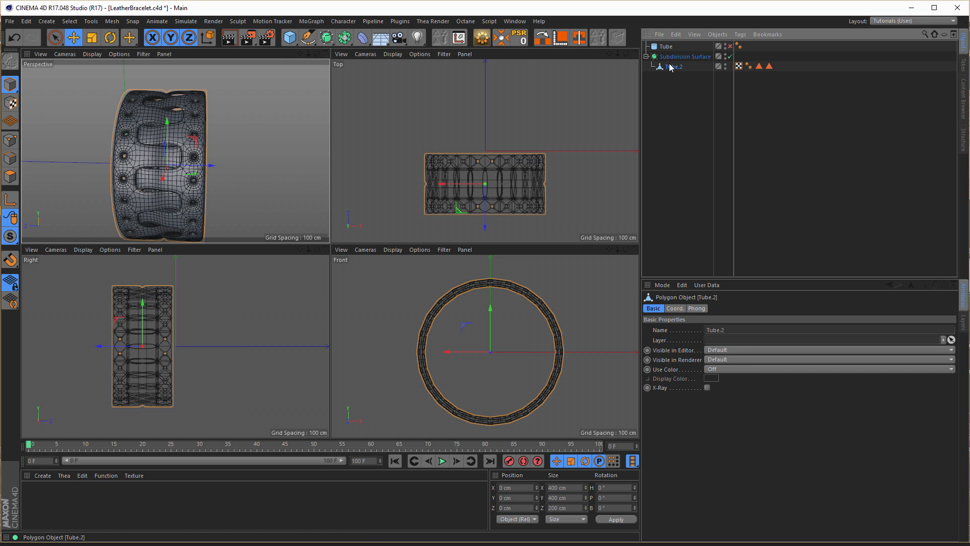
drag(672, 67, 672, 115)
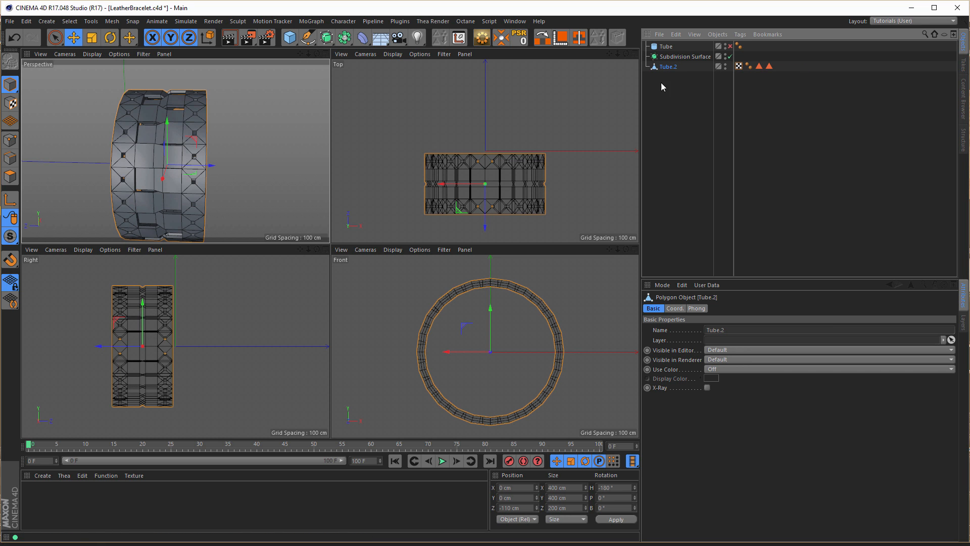
click(520, 38)
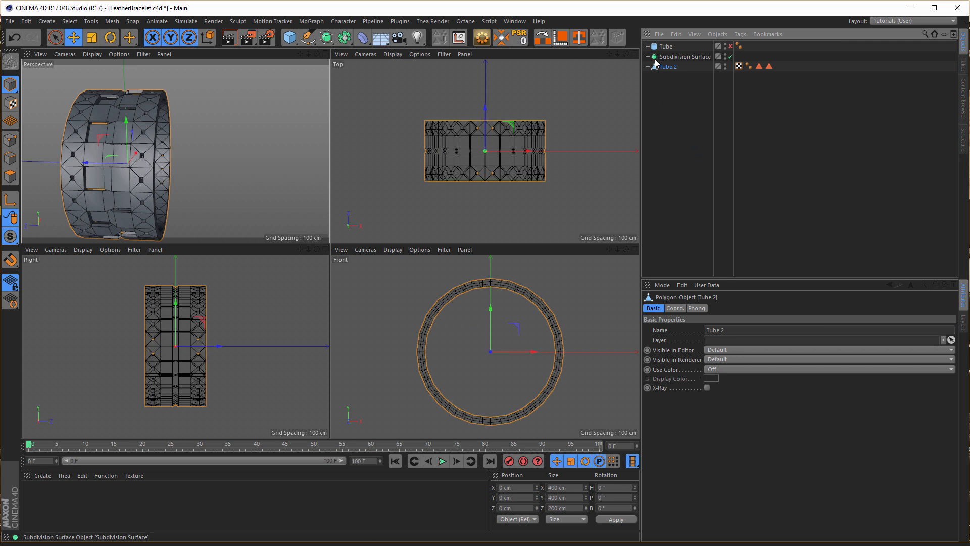
- Replace the emptied Subdivision Surface with a new one added as the parent of the punched ring
click(685, 56)
key(Delete)
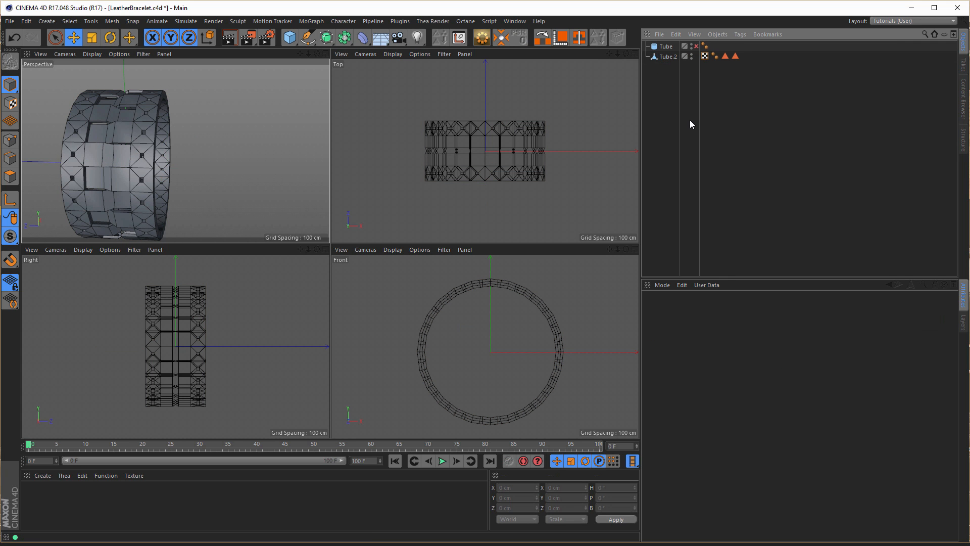
click(668, 58)
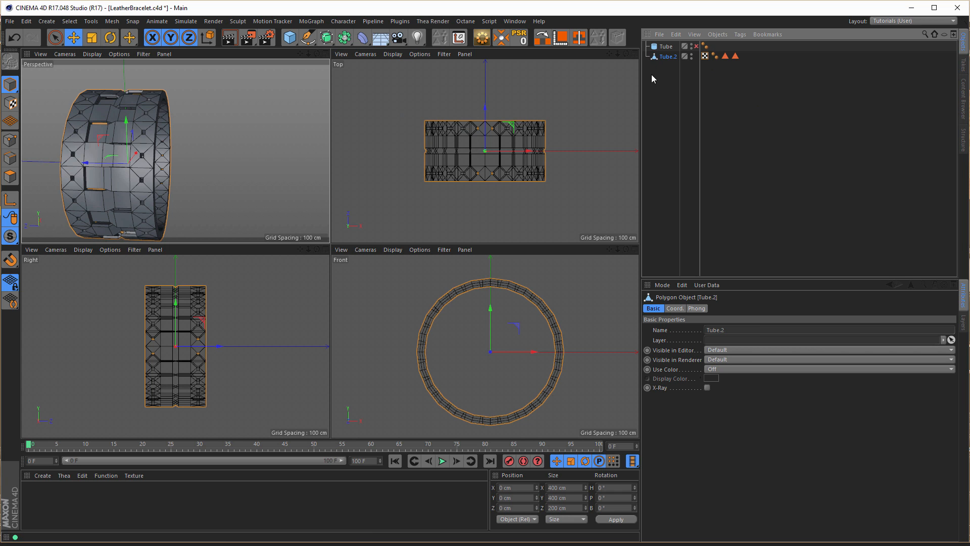
alt+click(326, 37)
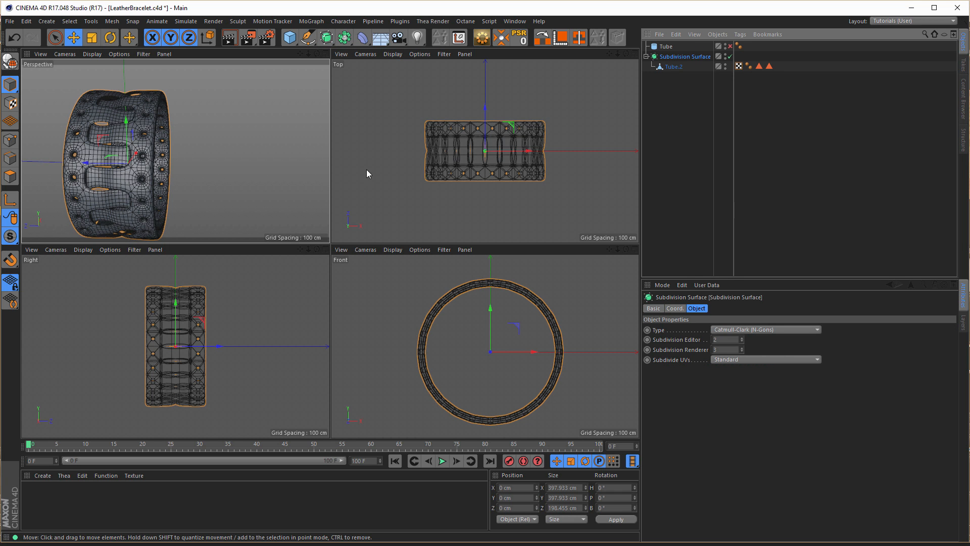
- Return to the single perspective view and re-enable the new tube, leaving it selected
middle_click(268, 130)
alt+drag(278, 175, 353, 177)
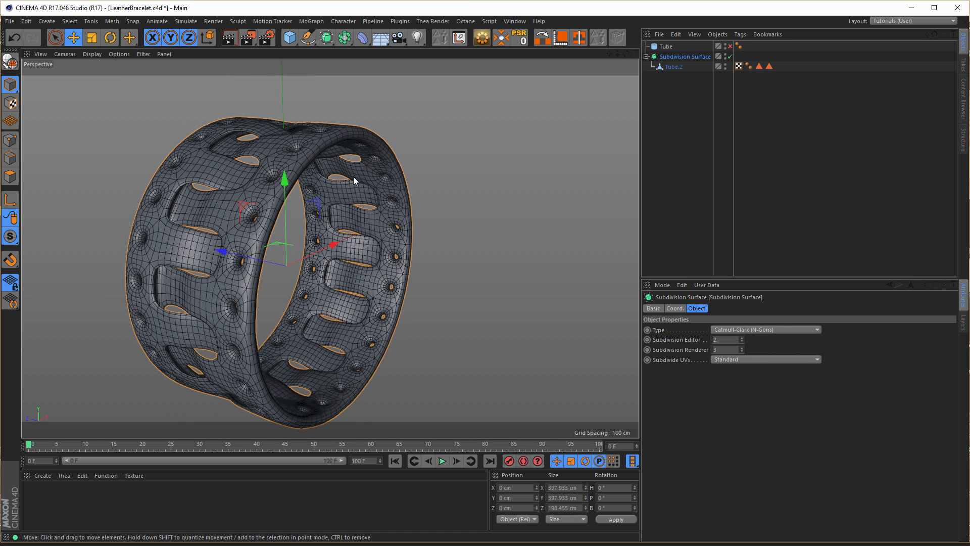
click(731, 46)
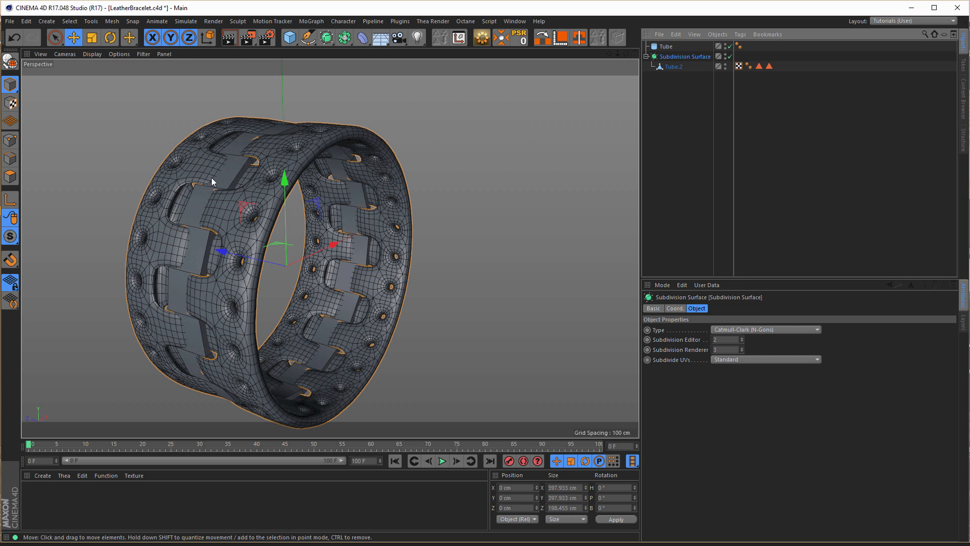
click(670, 47)
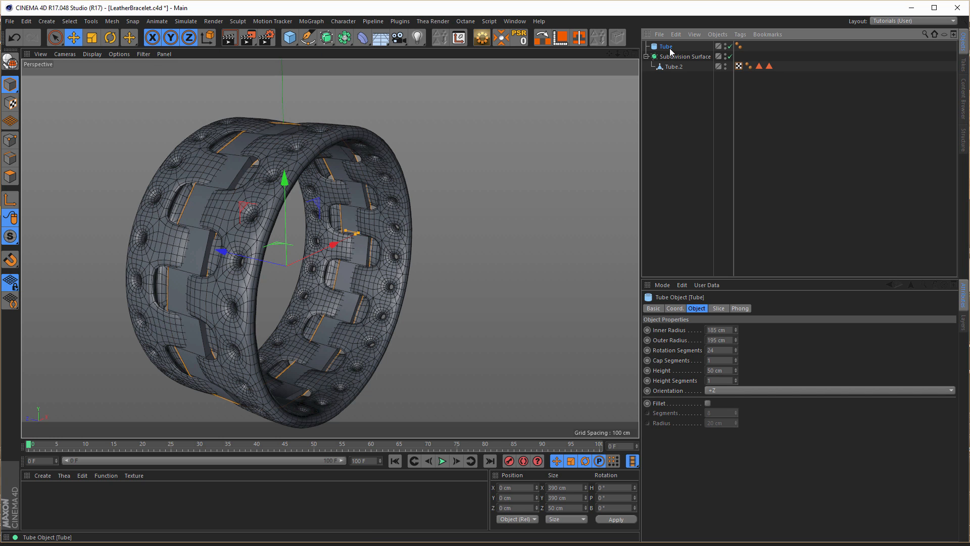
- Group the punched ring in a null under the Subdivision Surface and move the new tube into that null
click(674, 68)
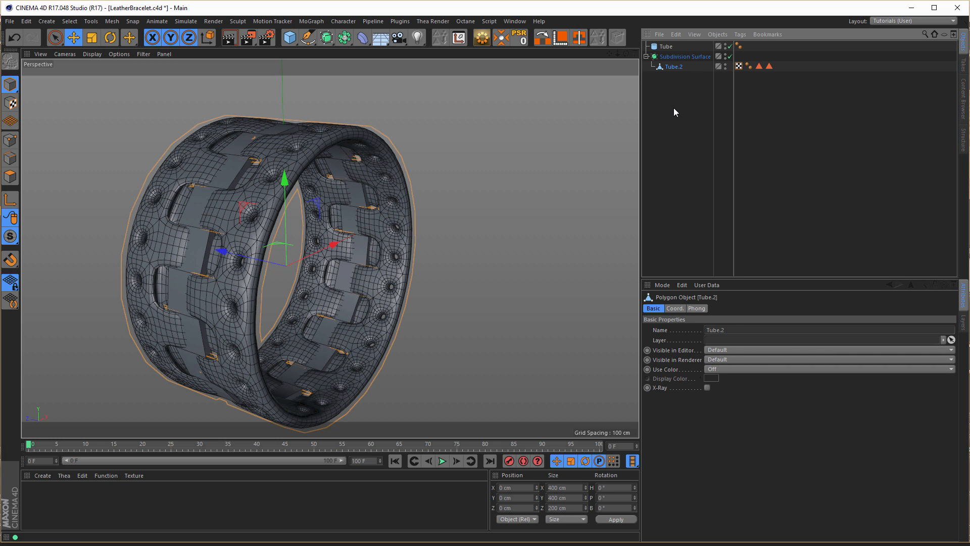
key(alt+g)
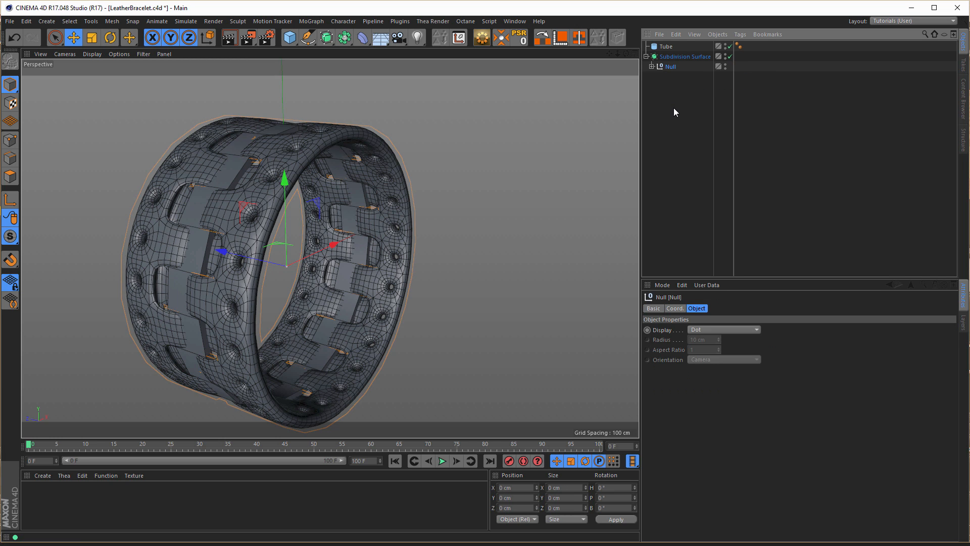
drag(662, 49, 672, 69)
scroll(223, 172, up, 5)
alt+drag(243, 164, 293, 186)
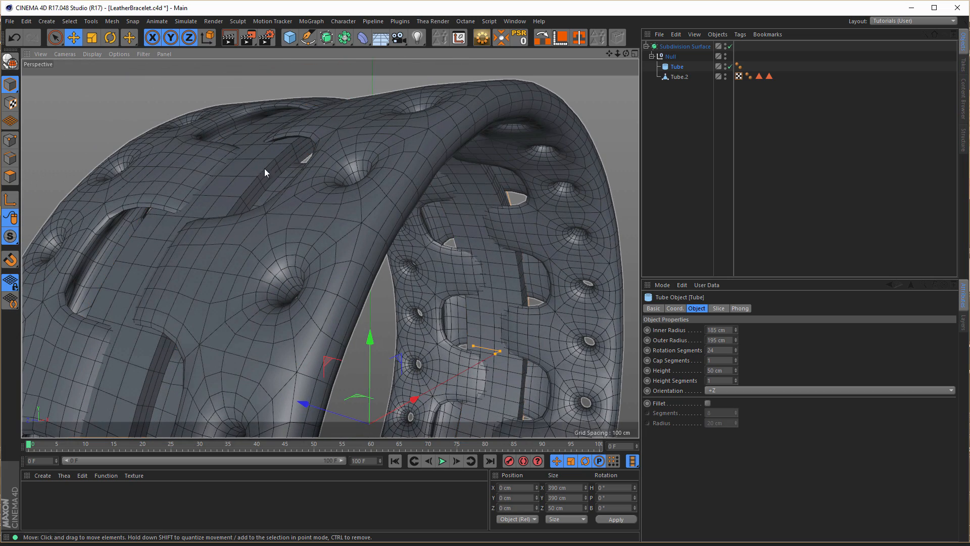
scroll(253, 173, down, 4)
alt+drag(257, 171, 256, 158)
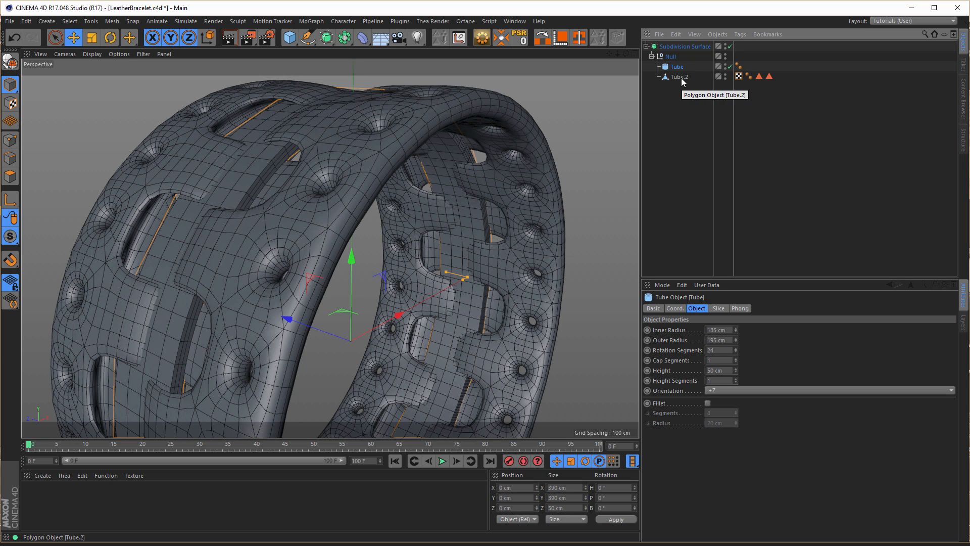
- Collapse the new tube into a single polygon object with the Subdivision Surface temporarily disabled, then re-enable smoothing
click(730, 46)
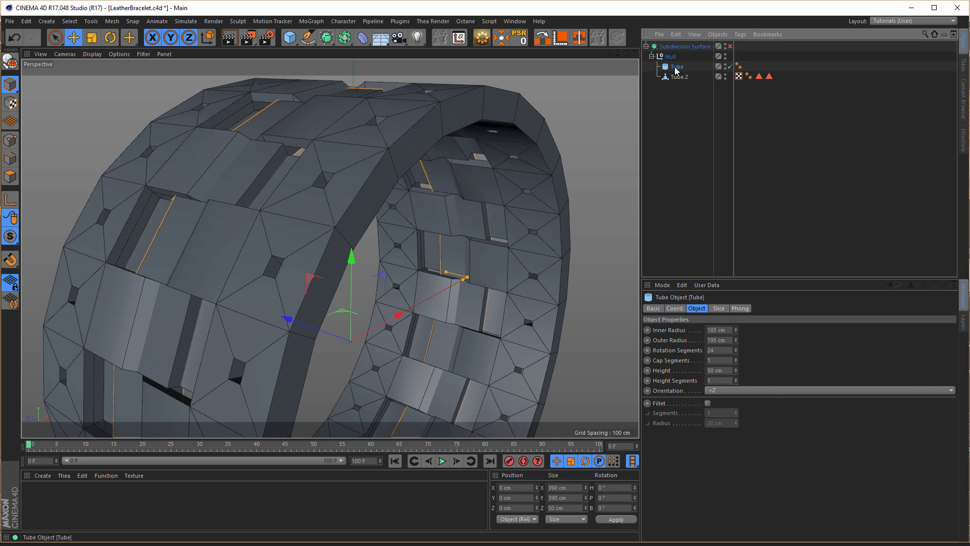
click(483, 39)
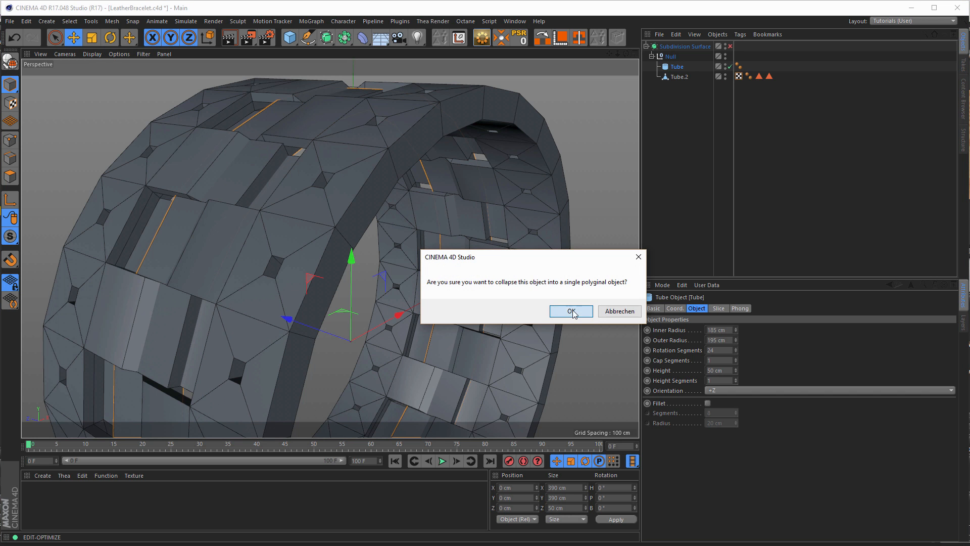
click(573, 312)
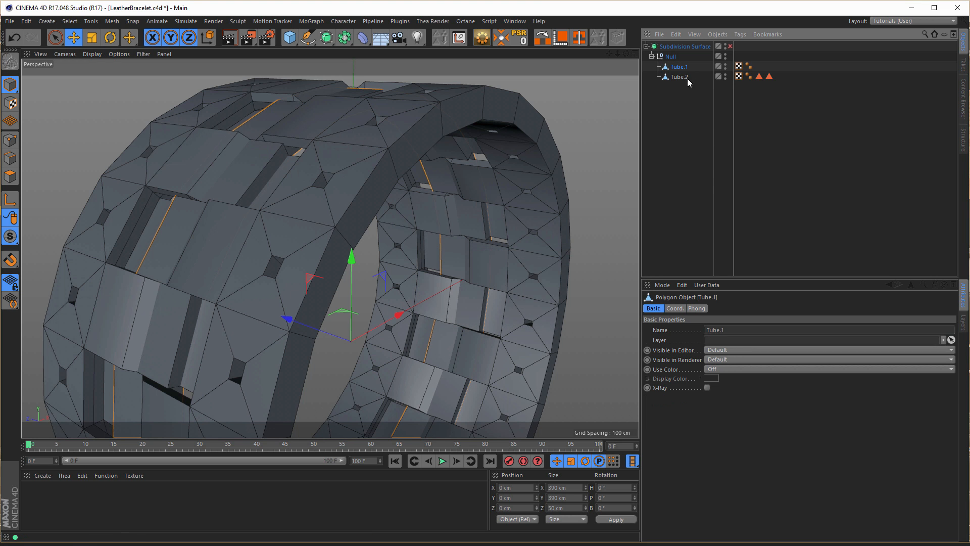
click(730, 46)
- Move the collapsed tube 40 cm along its Z axis so it threads through one row of the ring's slots
alt+drag(201, 206, 381, 217)
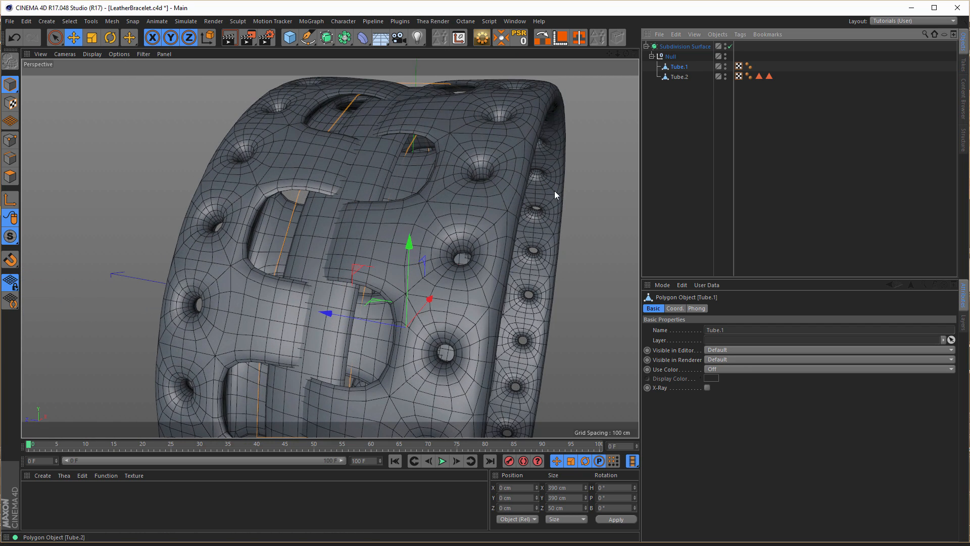
drag(324, 311, 281, 308)
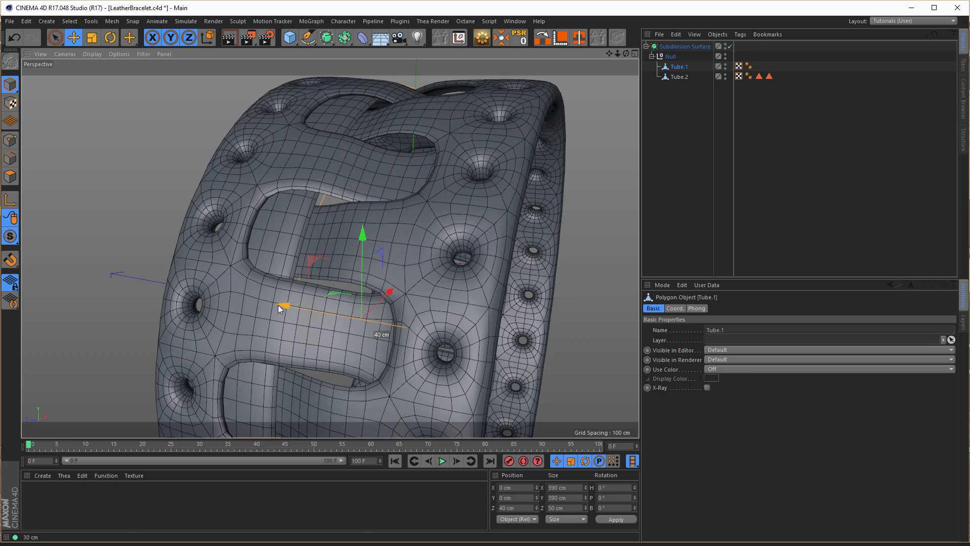
alt+drag(266, 199, 75, 253)
alt+drag(259, 216, 270, 201)
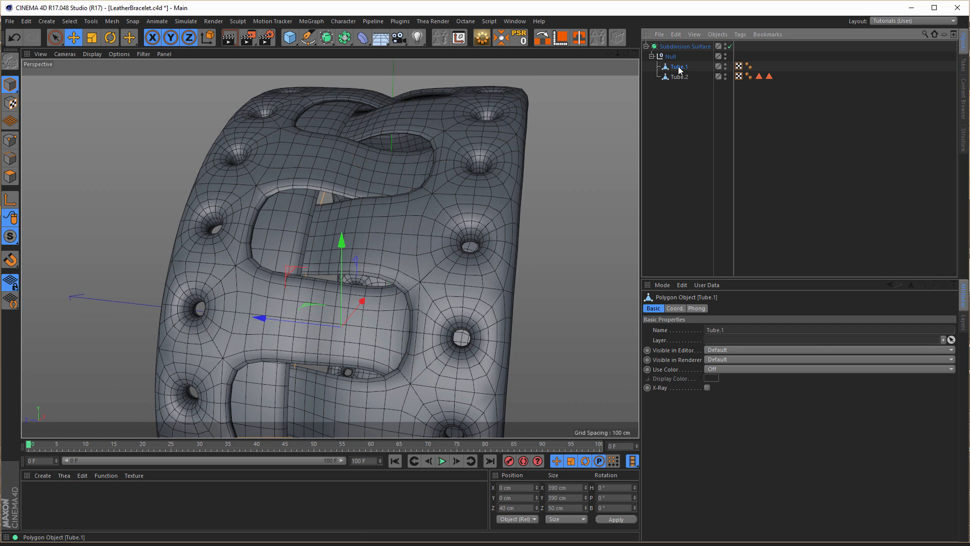
- Duplicate the collapsed tube inside the null and set the copy's Z position to -40 cm
ctrl+drag(679, 69, 680, 80)
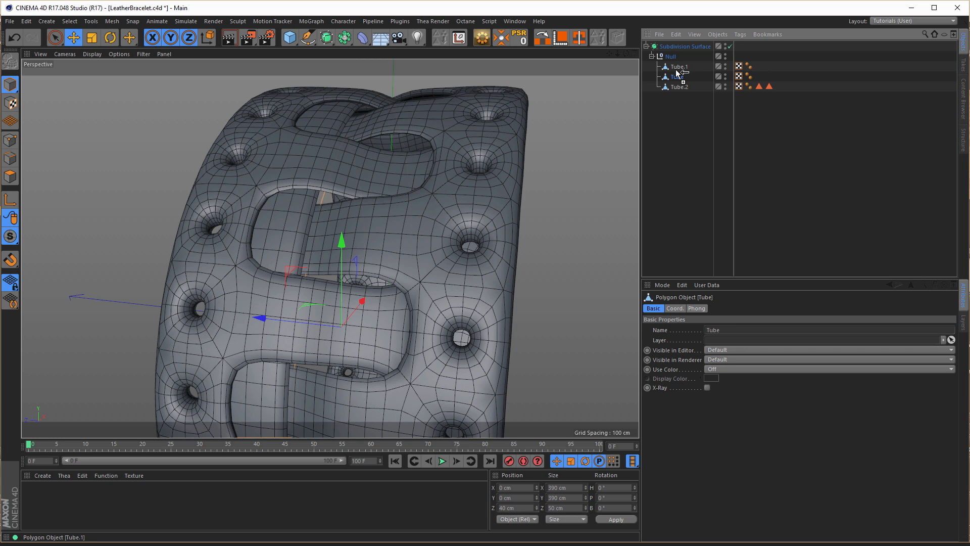
click(501, 507)
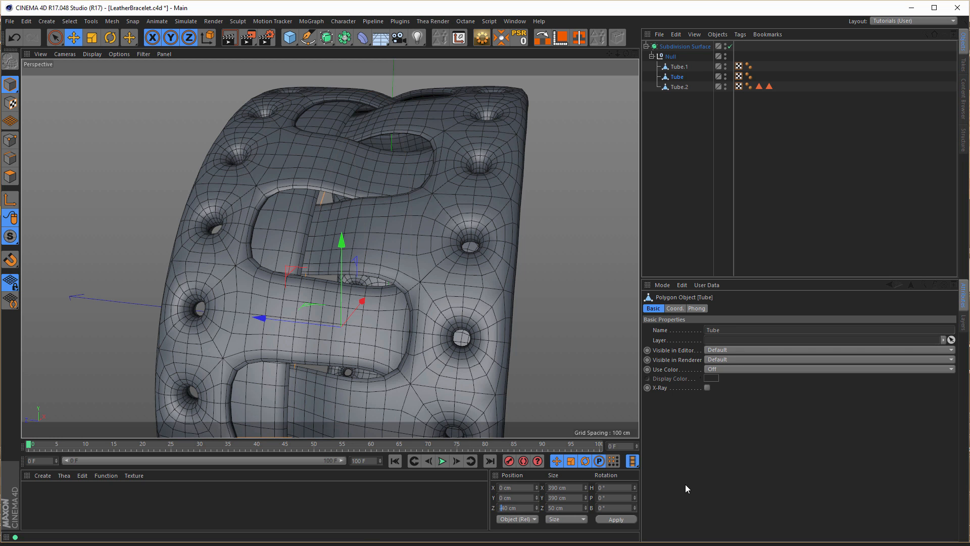
key(Return)
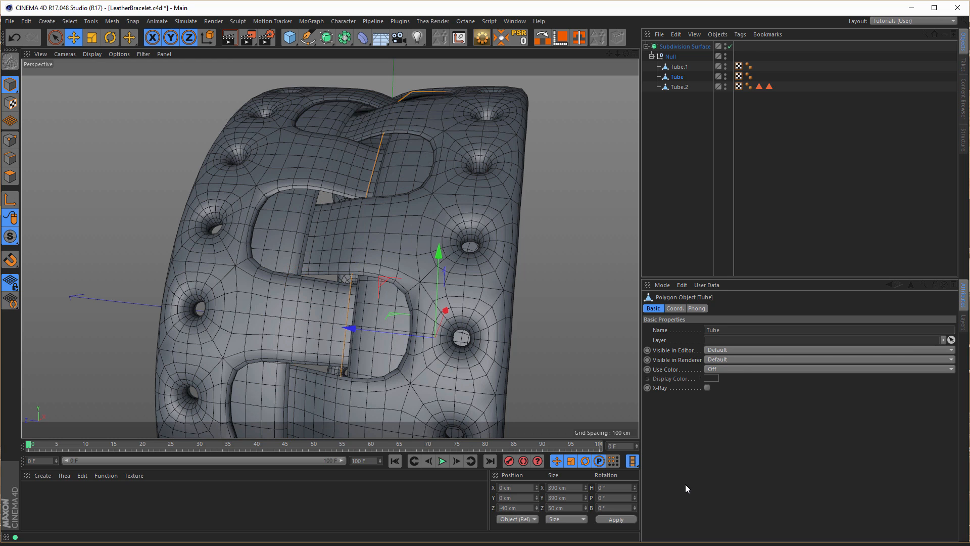
- Render a viewport preview of the woven bracelet and inspect the threaded bands from several angles
alt+drag(492, 333, 325, 234)
scroll(410, 287, down, 3)
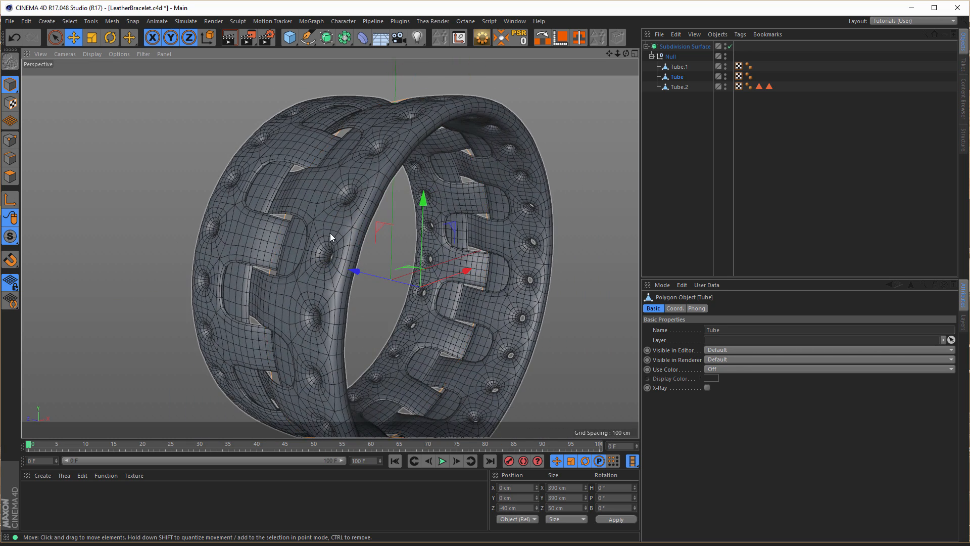
key(ctrl+r)
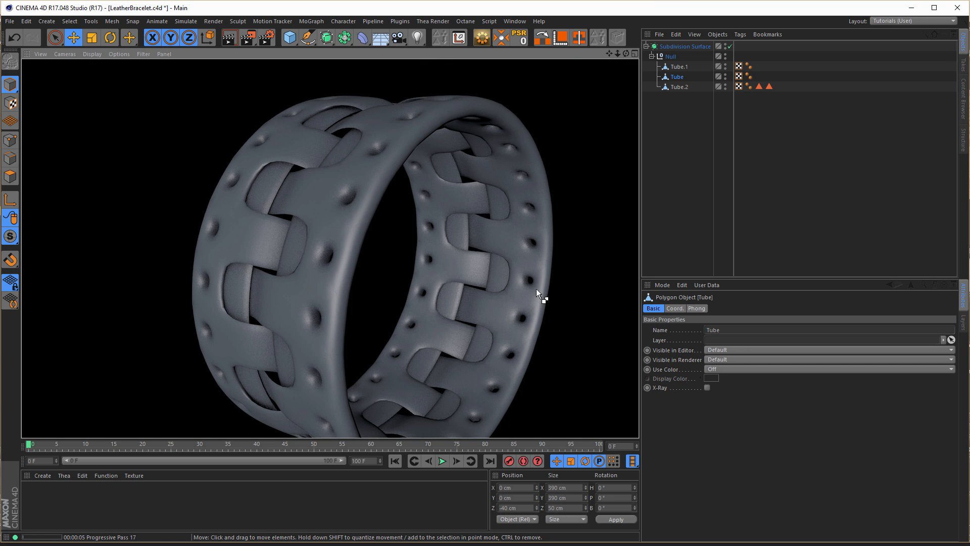
alt+drag(332, 262, 222, 246)
alt+right_drag(222, 247, 312, 238)
alt+drag(311, 238, 255, 298)
scroll(277, 302, down, 8)
alt+drag(373, 285, 337, 204)
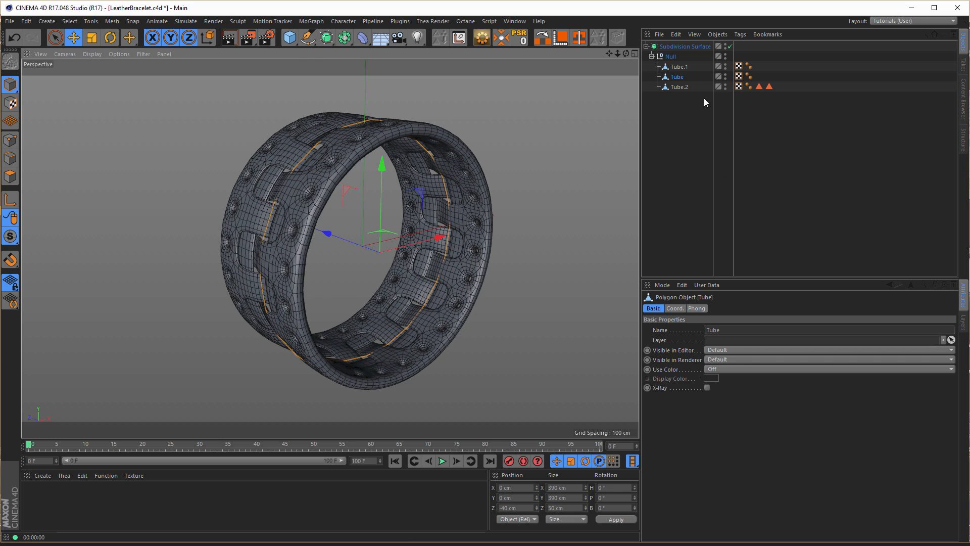
- Disable the Subdivision Surface and rename the band object Tube as inner 1
click(679, 88)
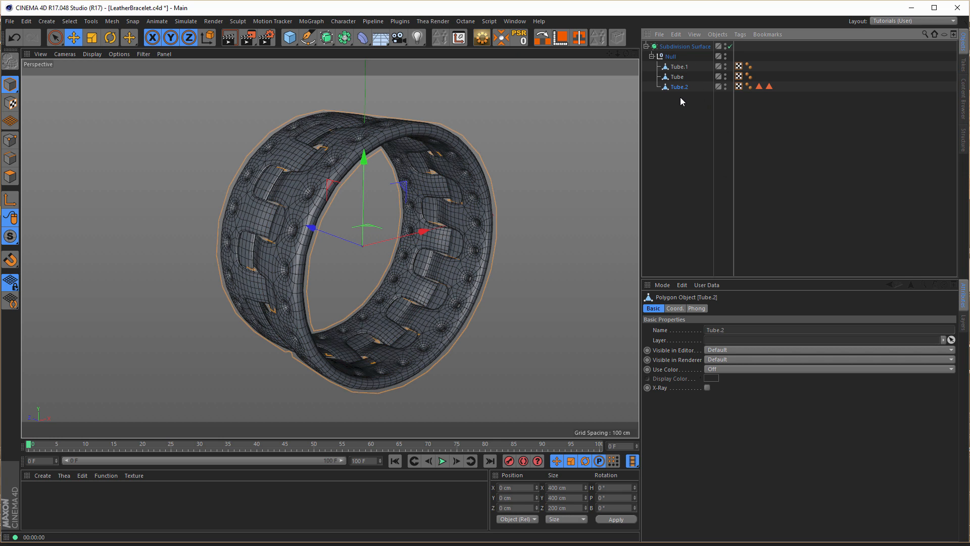
click(729, 46)
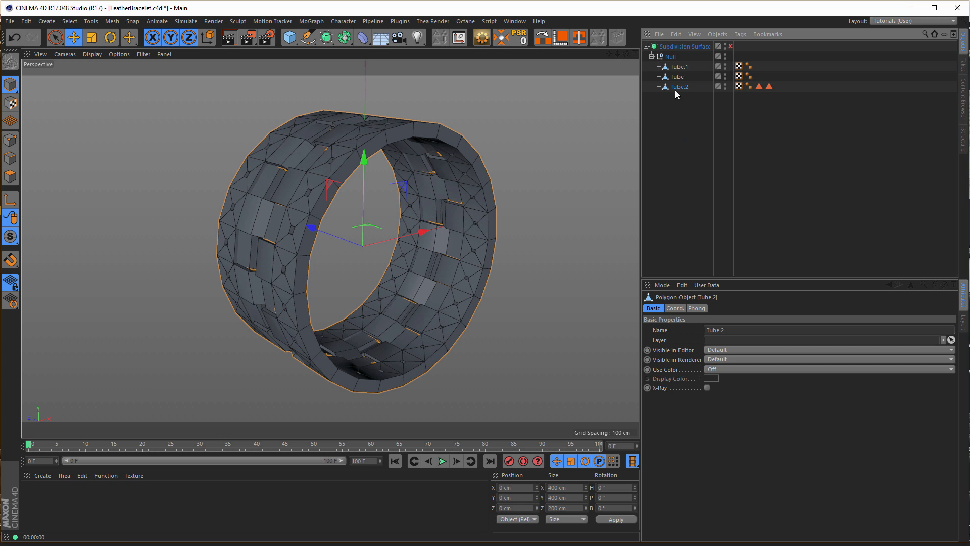
double_click(682, 67)
key(Return)
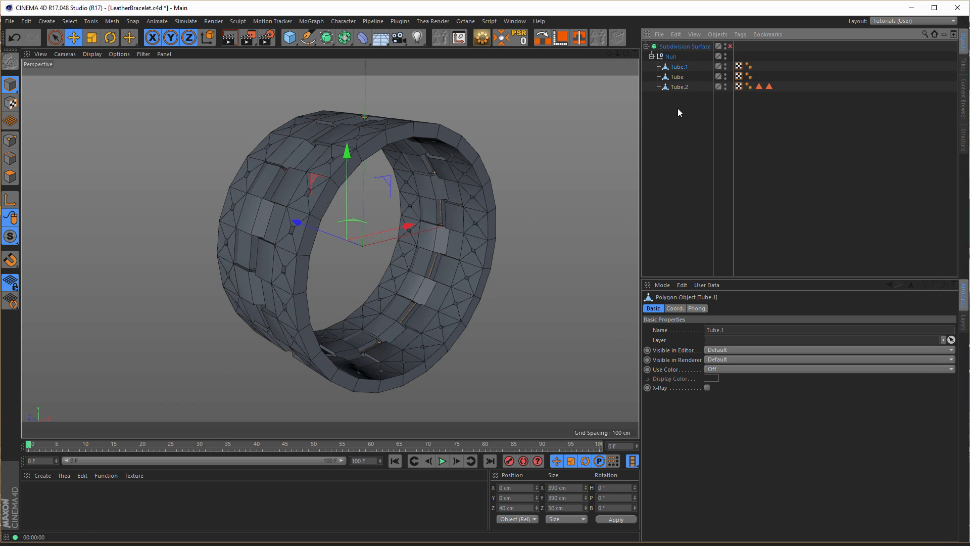
click(679, 79)
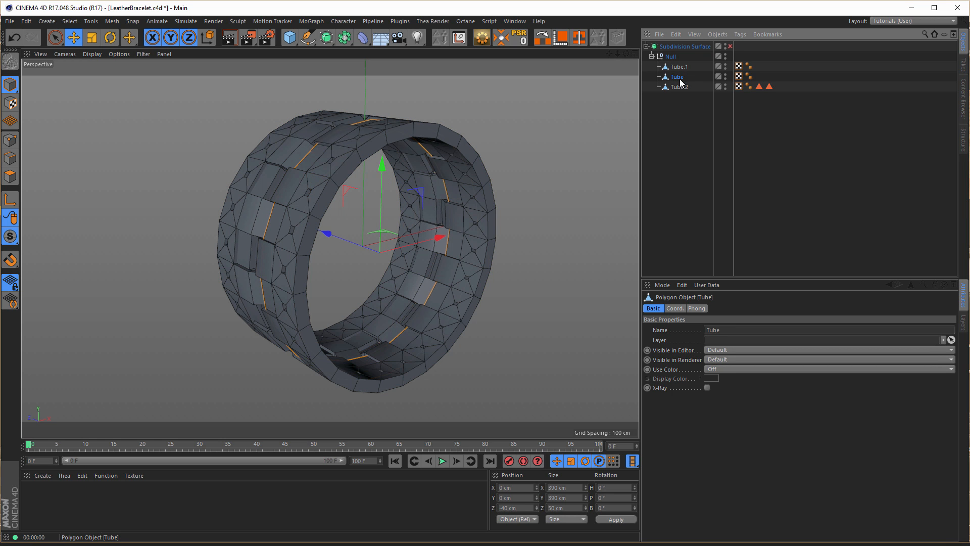
alt+drag(429, 141, 346, 133)
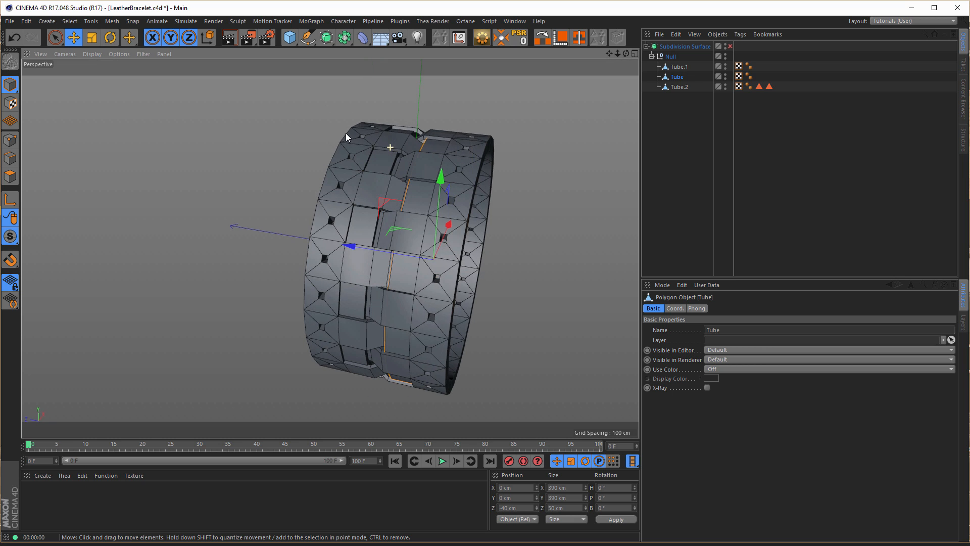
double_click(679, 77)
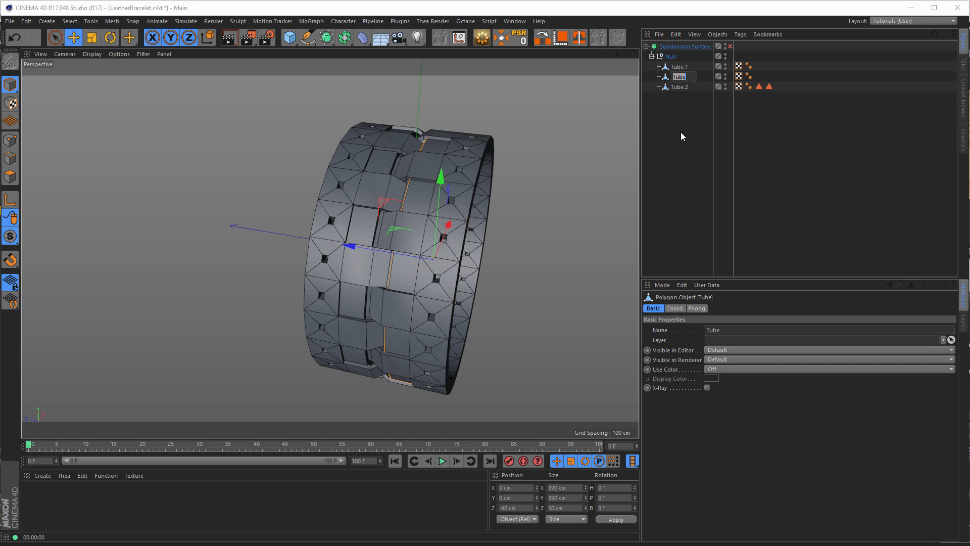
text(inner 1)
key(Return)
double_click(688, 90)
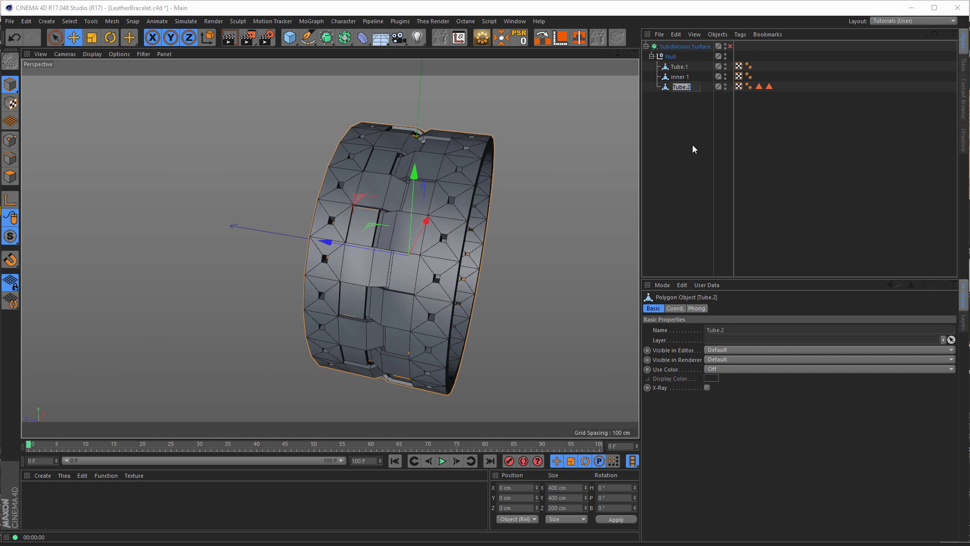
text(inner 2)
key(Return)
- Rename the second band, Tube.1, as inner 2 and the punched ring as main
alt+drag(554, 183, 481, 243)
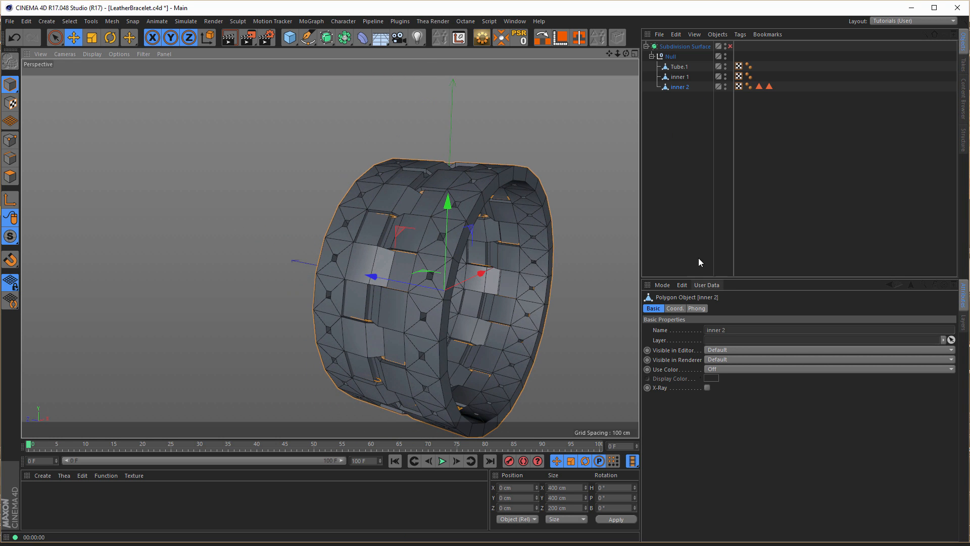
click(680, 67)
double_click(680, 67)
text(inner 2)
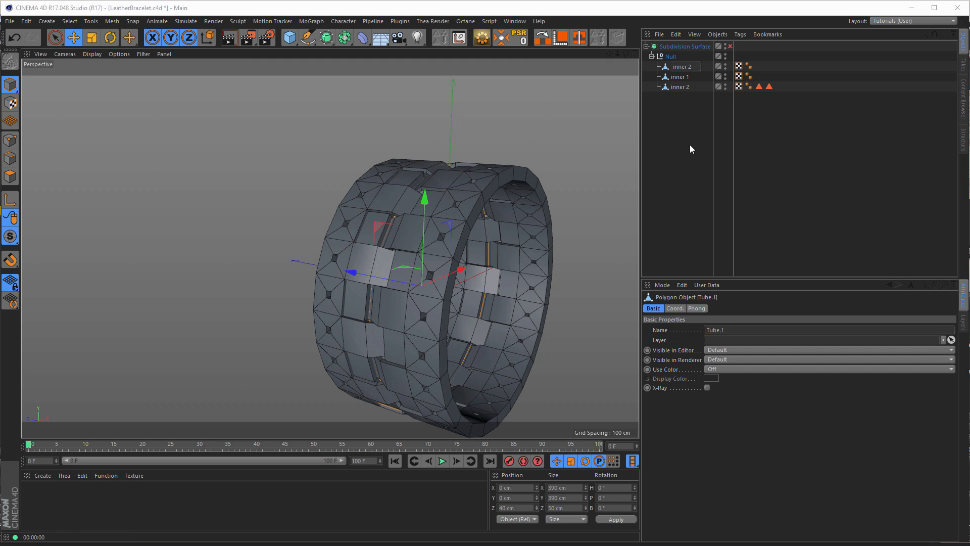
key(Return)
double_click(680, 87)
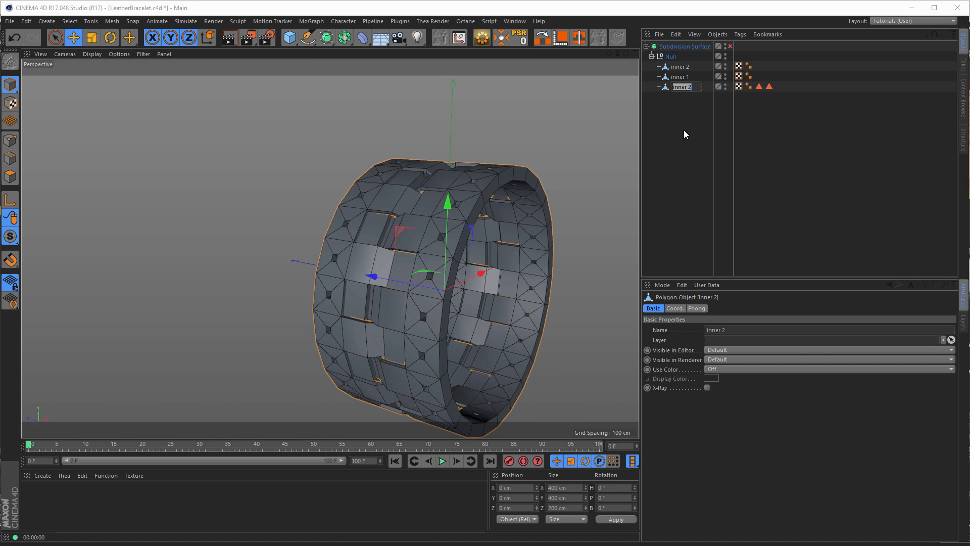
text(main)
key(Return)
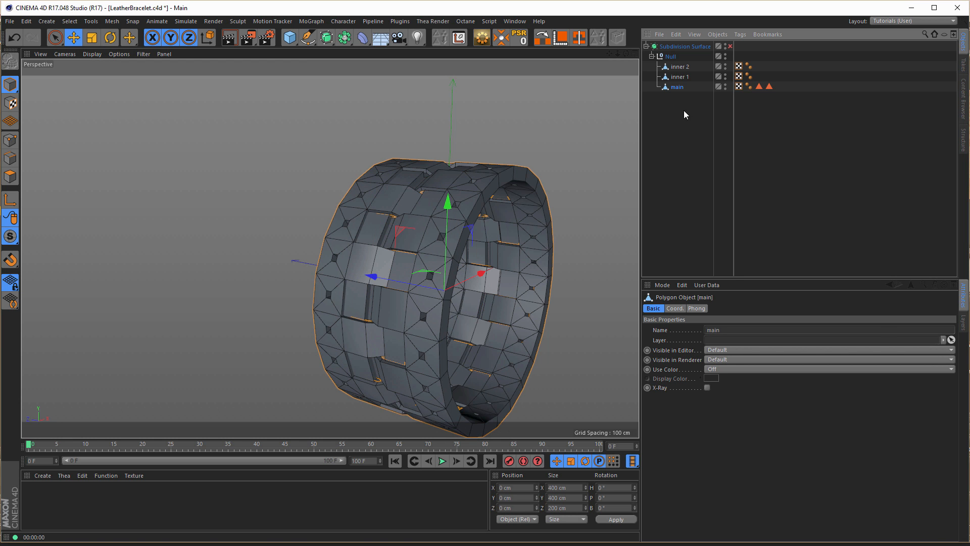
- Select the polygon loop on the main ring's front rim and cut it with the Knife in Loop mode at a 50% offset
alt+drag(487, 220, 419, 152)
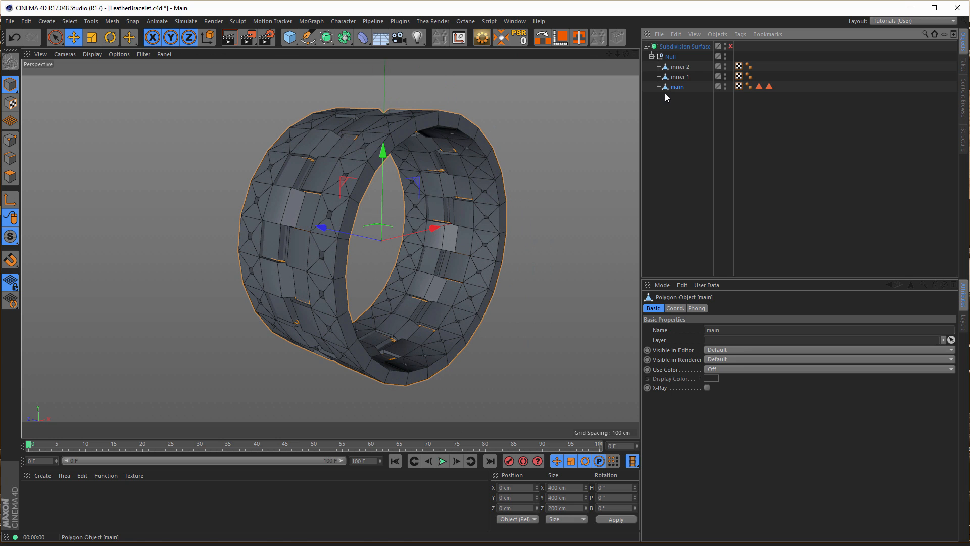
click(10, 177)
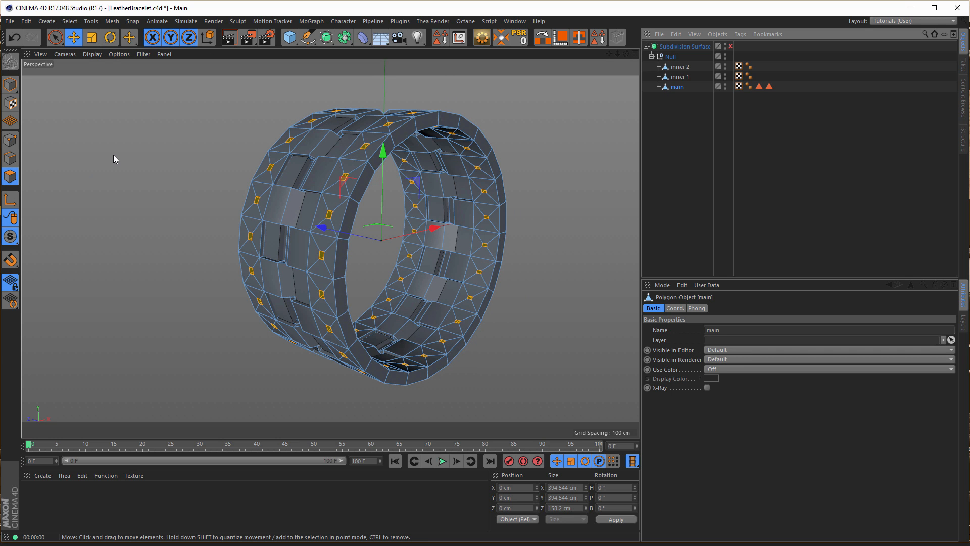
key(u)
key(l)
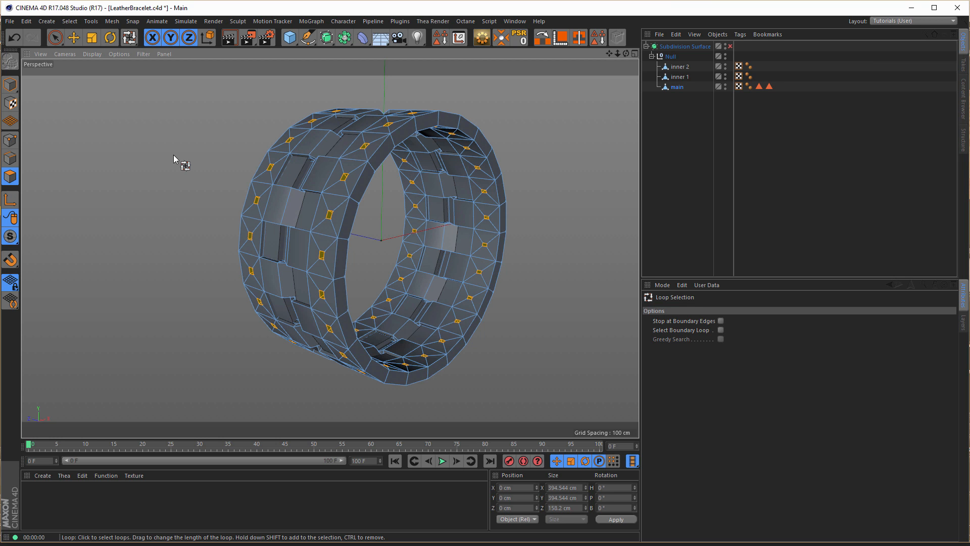
alt+middle_drag(341, 177, 302, 178)
alt+right_drag(303, 178, 327, 168)
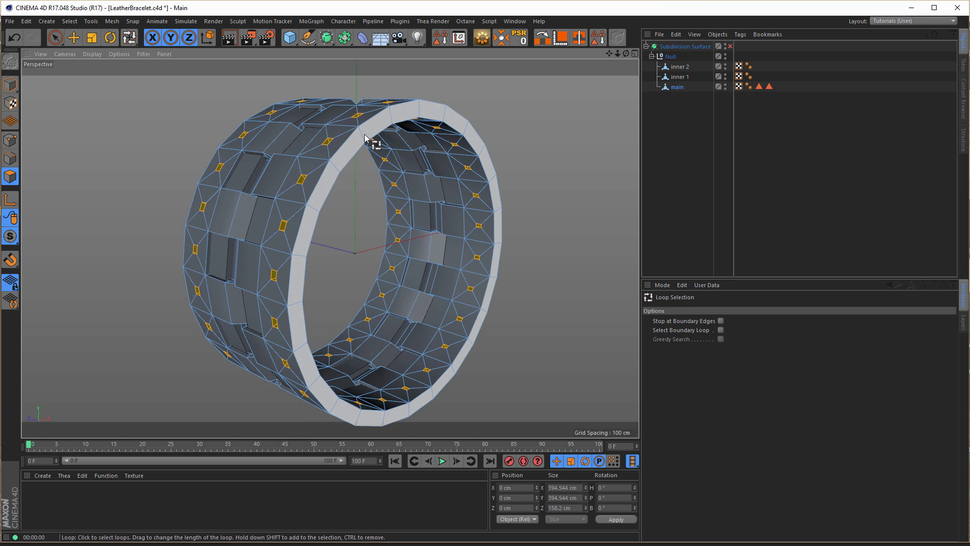
click(366, 136)
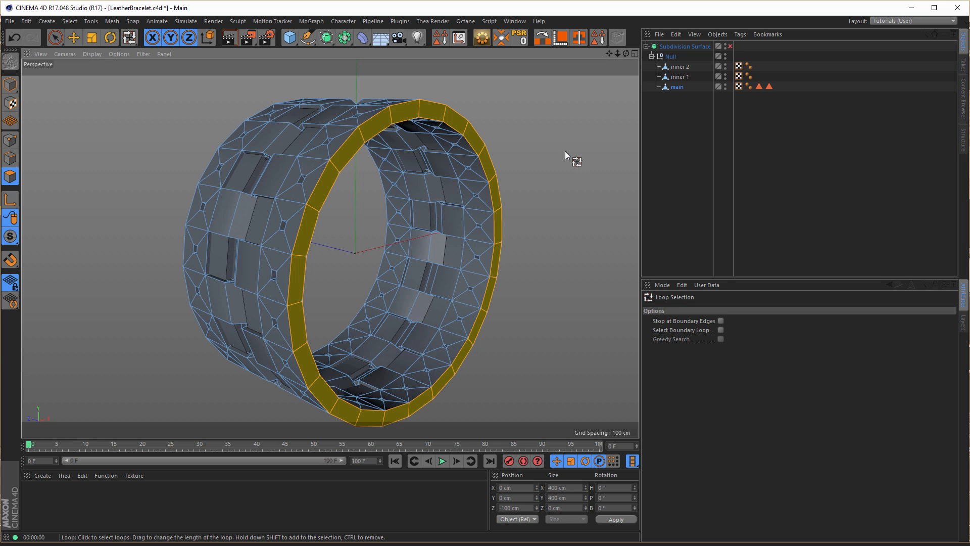
key(k)
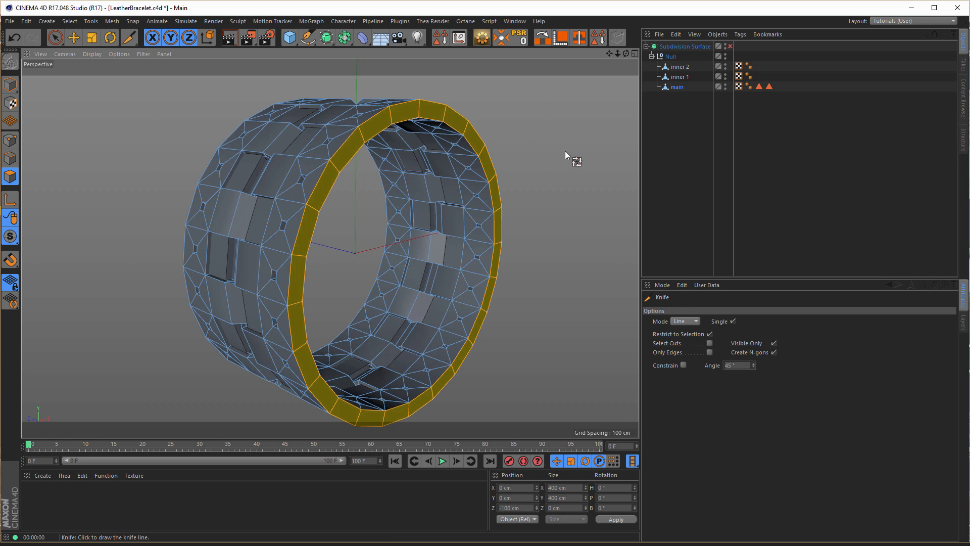
click(680, 322)
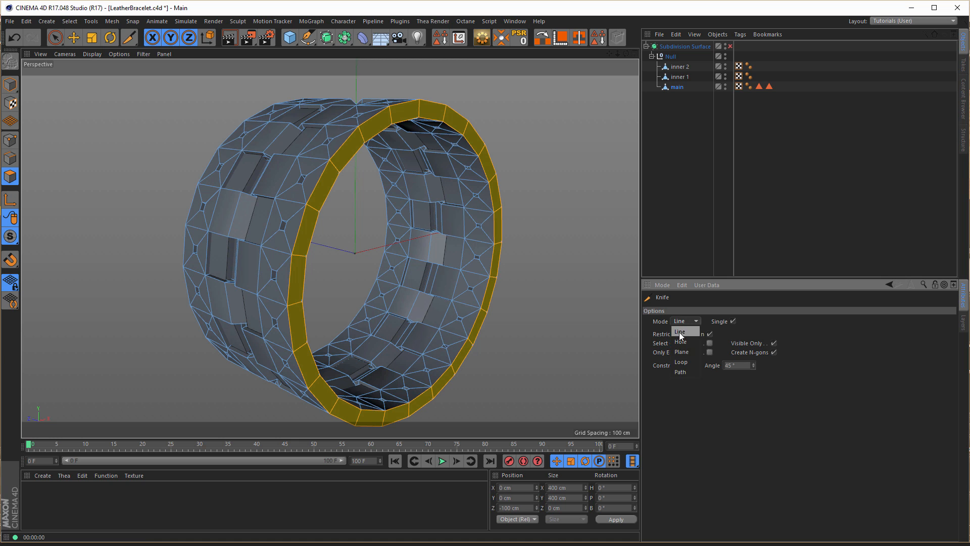
click(686, 363)
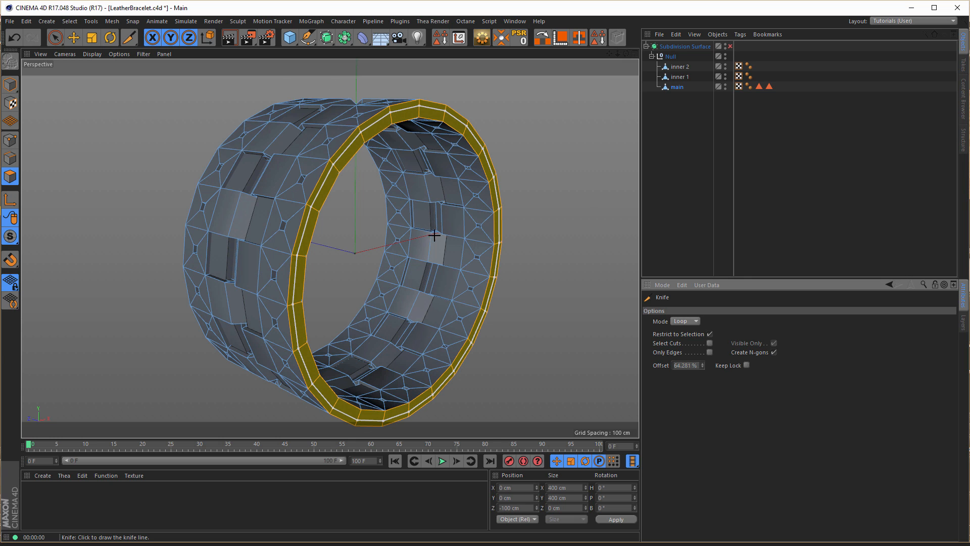
click(685, 365)
drag(676, 365, 737, 372)
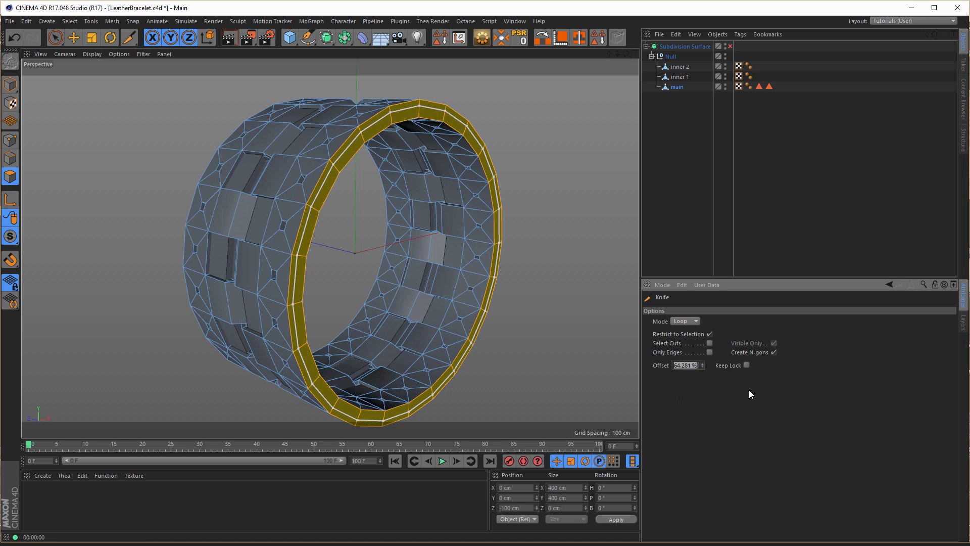
text(50)
key(Return)
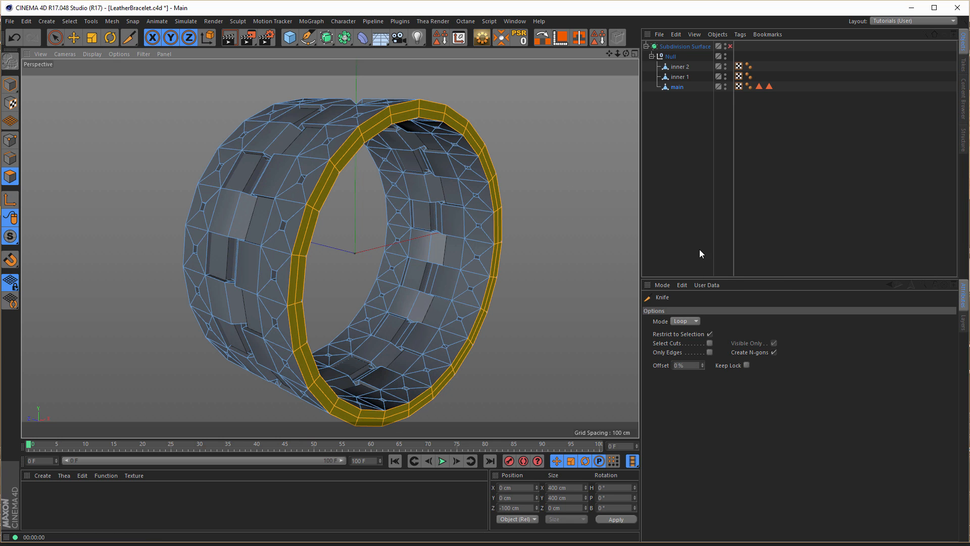
- Select the edge loop along the middle of the main ring's front rim and convert it into a spline with Edge to Spline
click(10, 158)
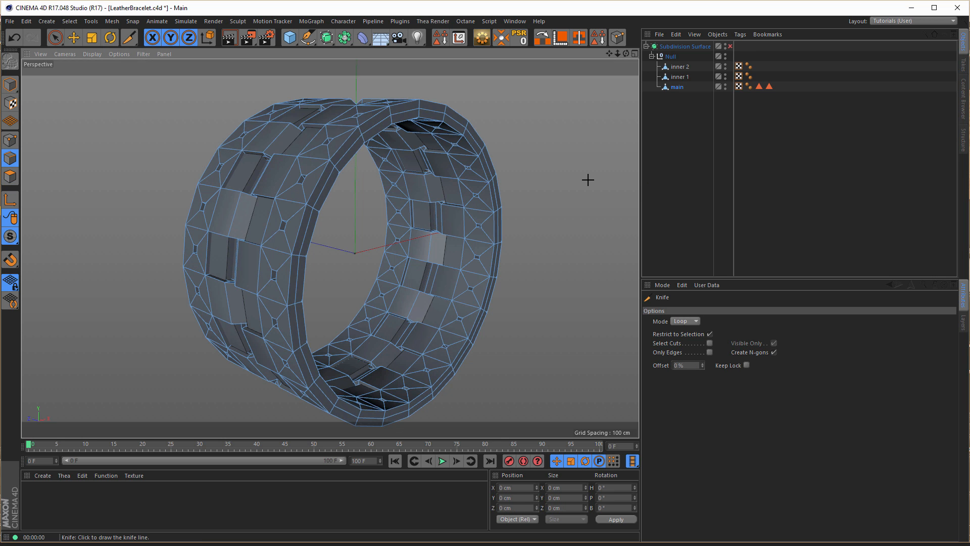
key(u)
key(l)
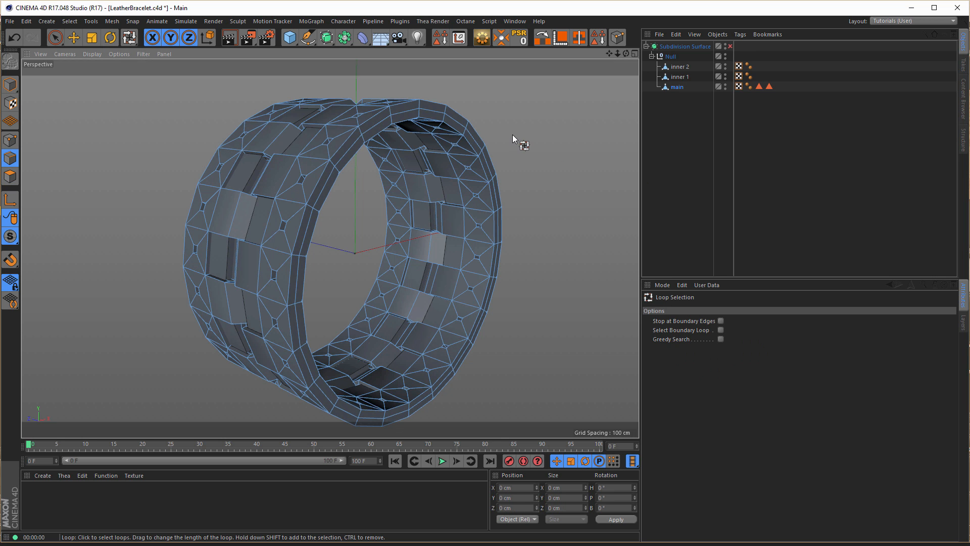
click(448, 115)
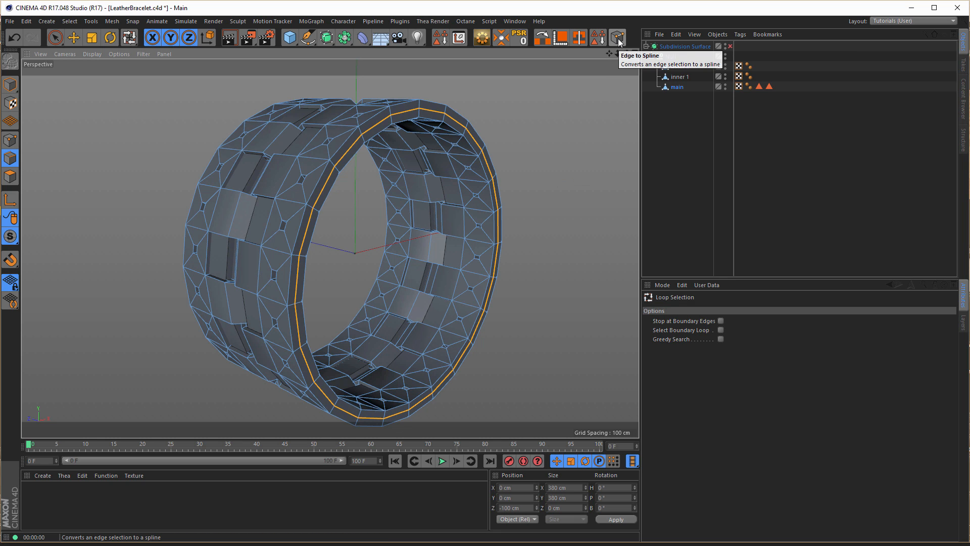
click(111, 21)
mouse_move(118, 47)
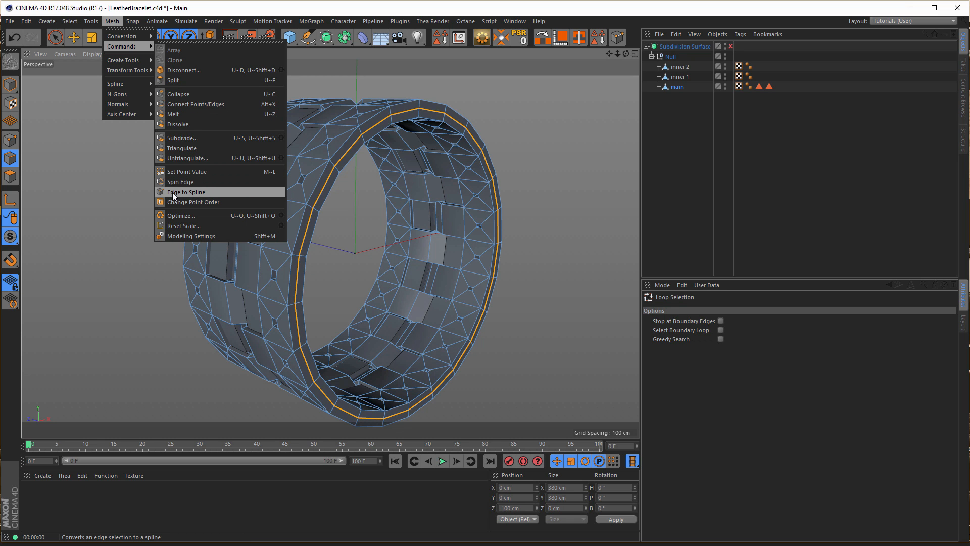
click(618, 13)
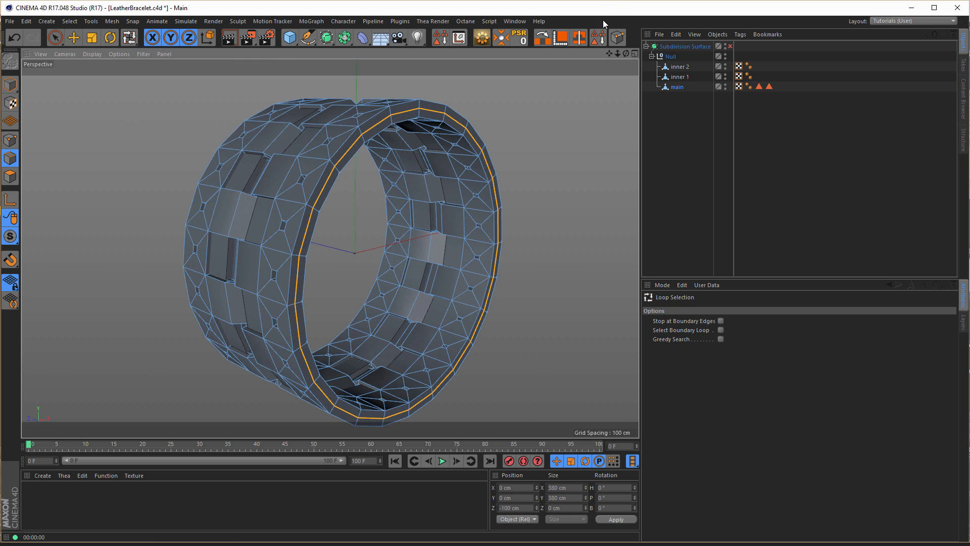
click(621, 39)
drag(670, 149, 668, 153)
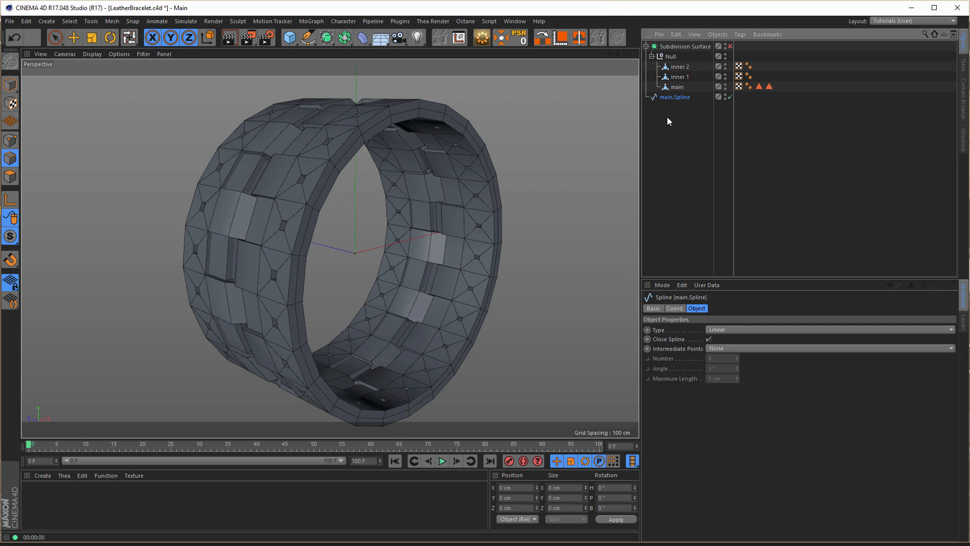
- Rename the extracted rim spline as Helix Path
double_click(670, 97)
text(Helix)
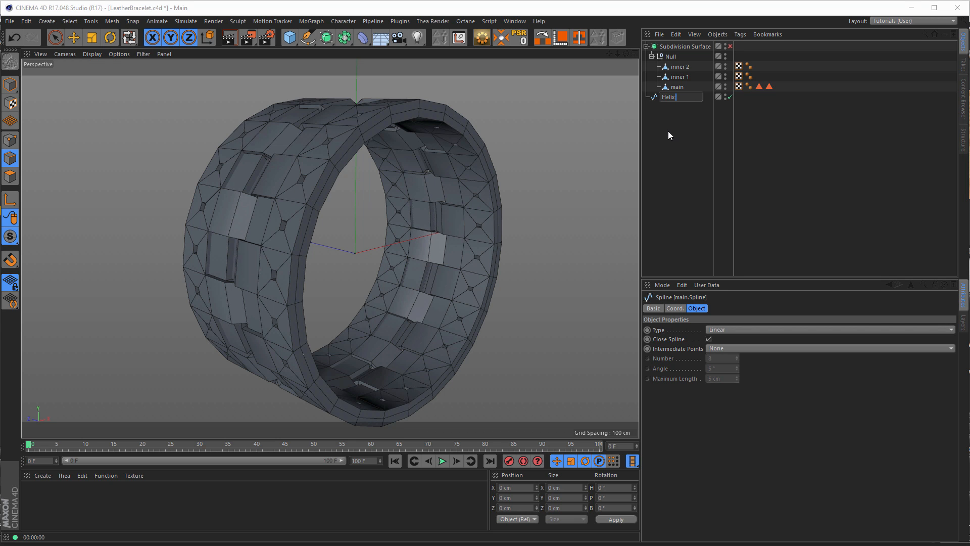
key(BackSpace)
text(x Path)
key(Return)
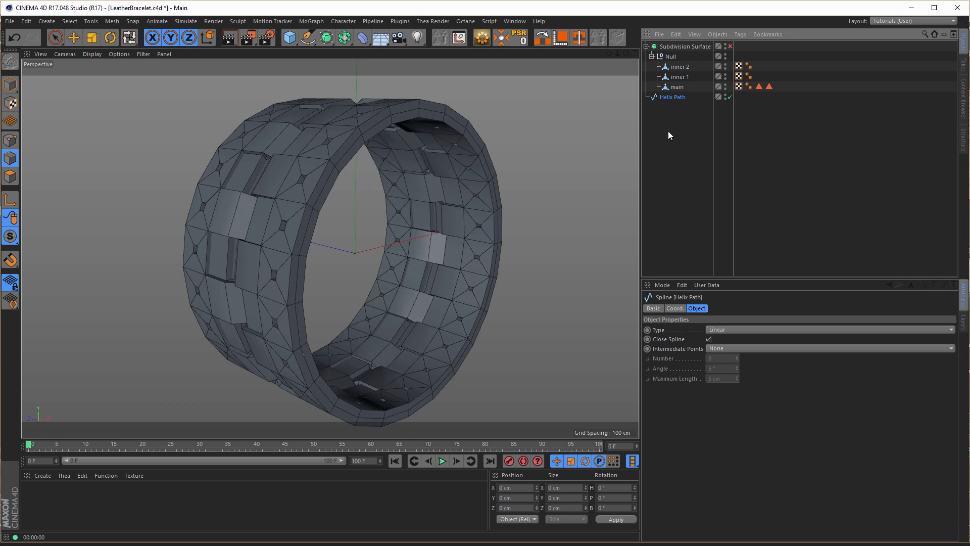
- Dissolve the selected middle edge loop on the main ring's front rim
click(676, 87)
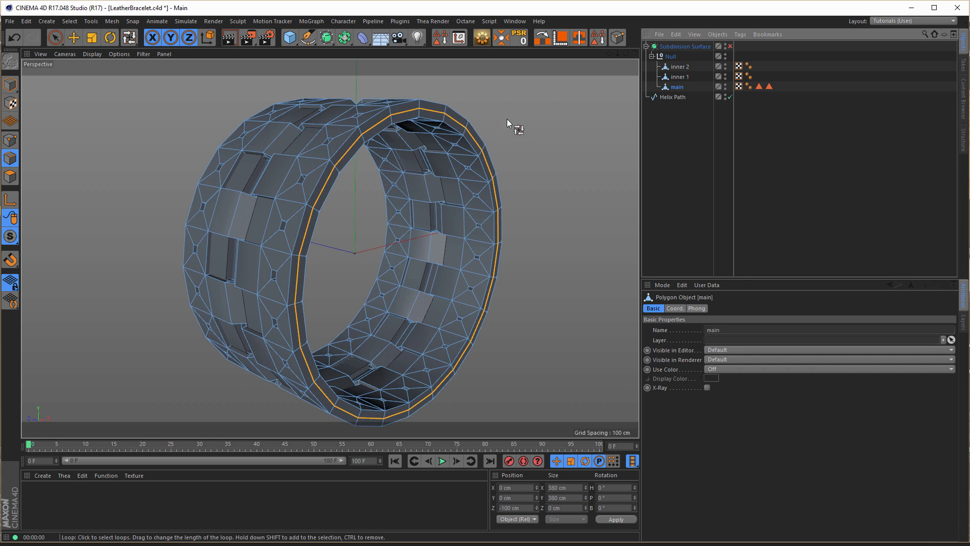
right_click(534, 118)
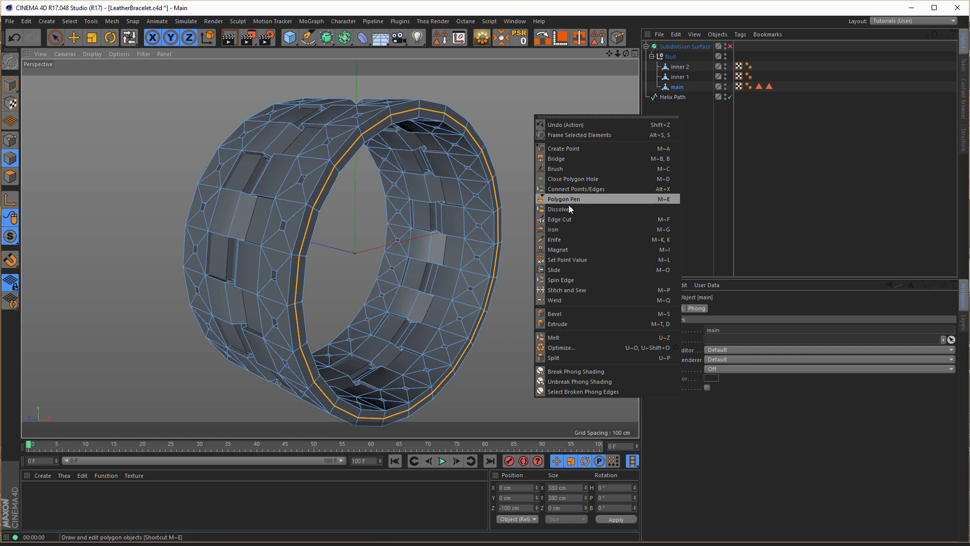
click(568, 210)
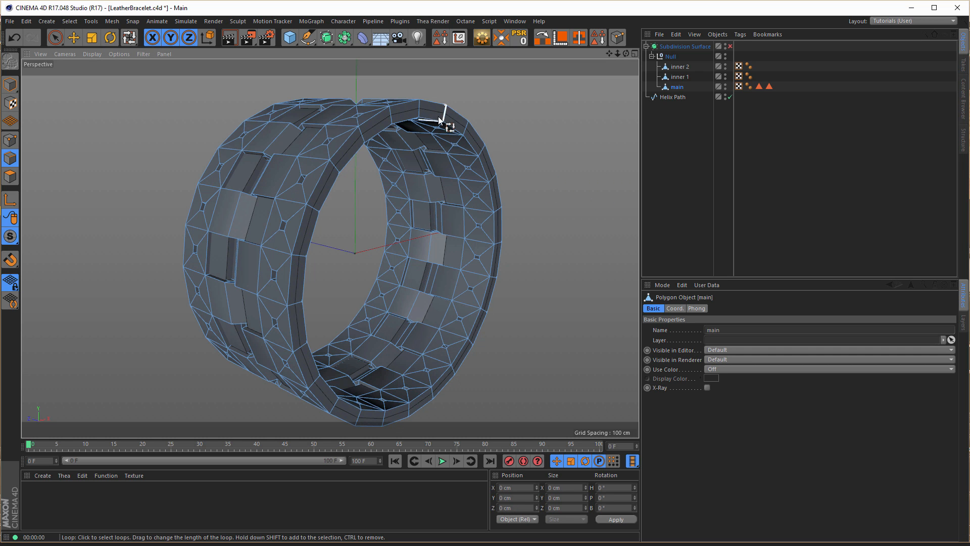
- Set the Helix Path spline's type to Bezier and its intermediate points to Adaptive
click(672, 98)
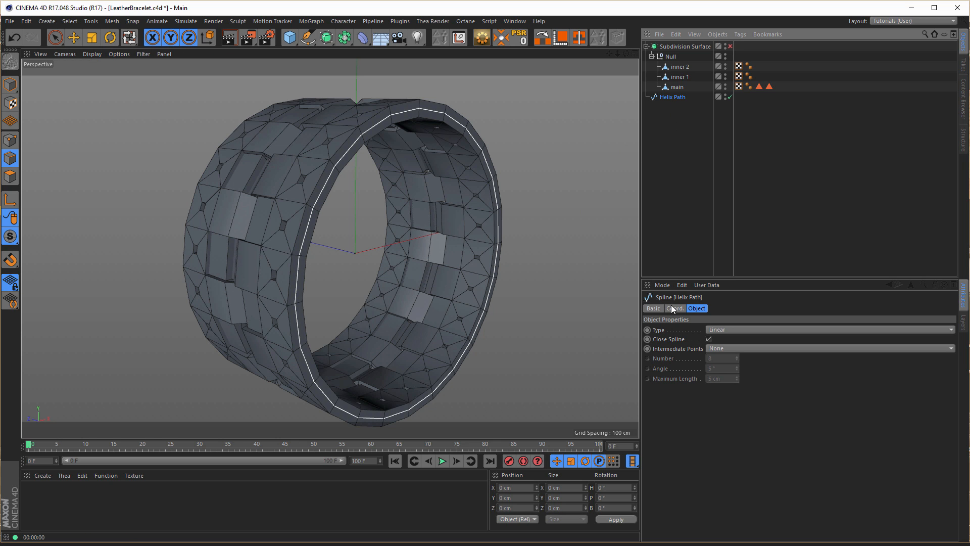
click(719, 332)
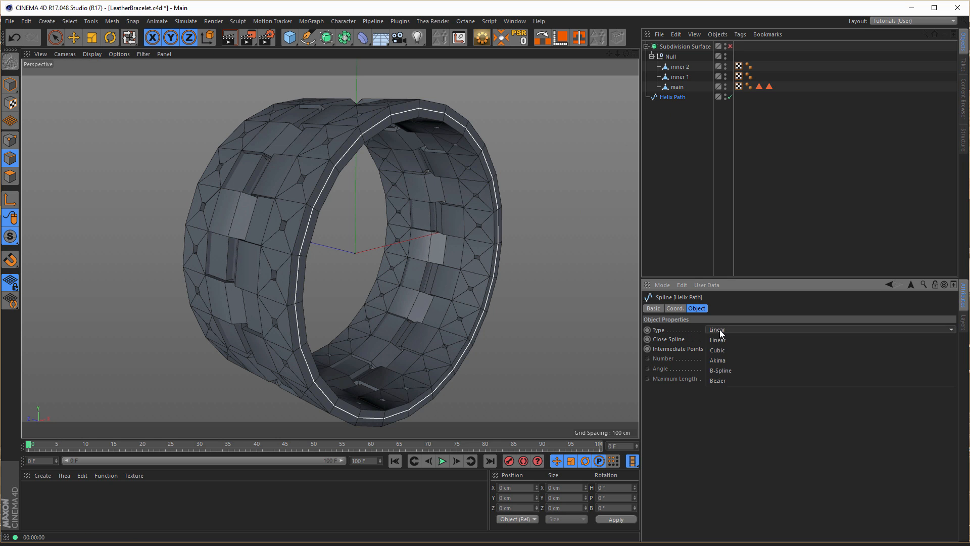
click(731, 378)
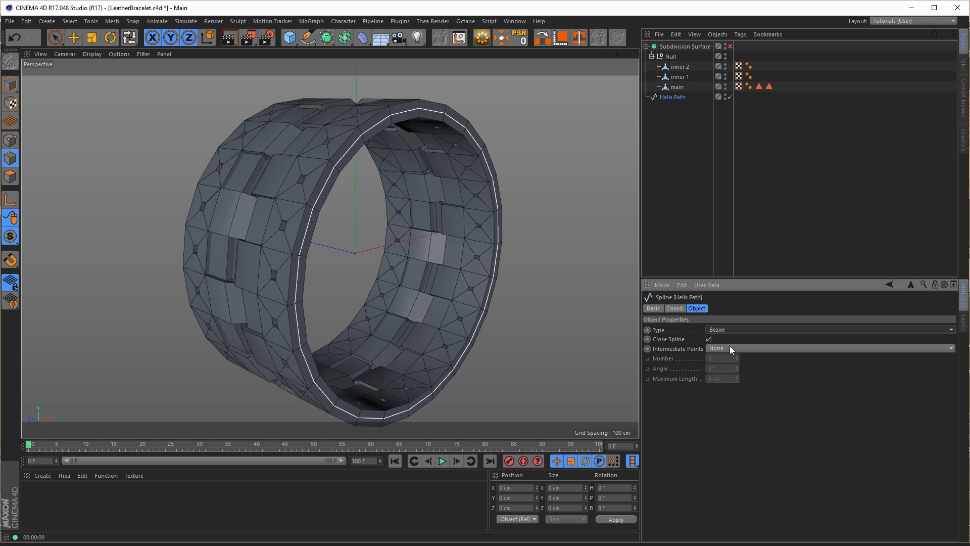
click(730, 348)
click(737, 387)
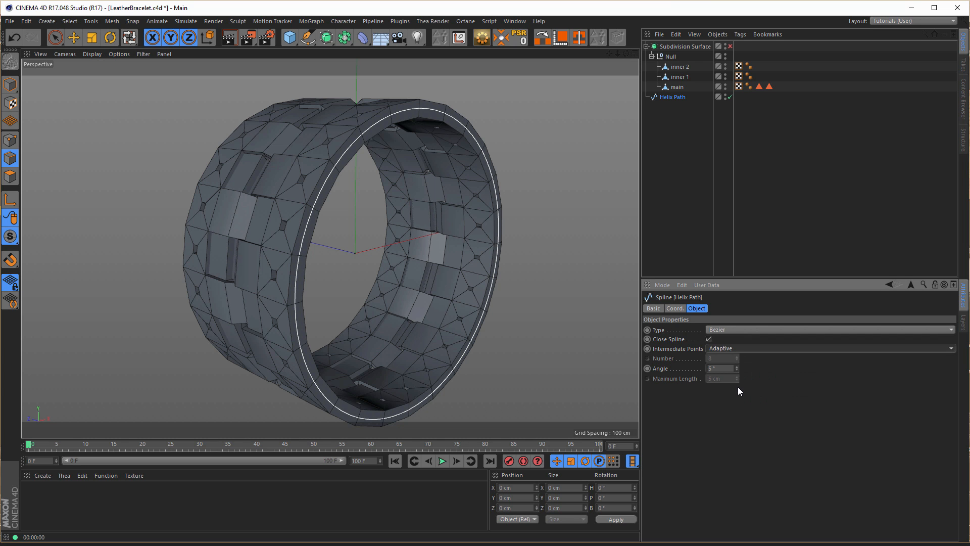
- Add a Helix spline to the scene and set its plane to ZY
alt+drag(377, 150, 263, 145)
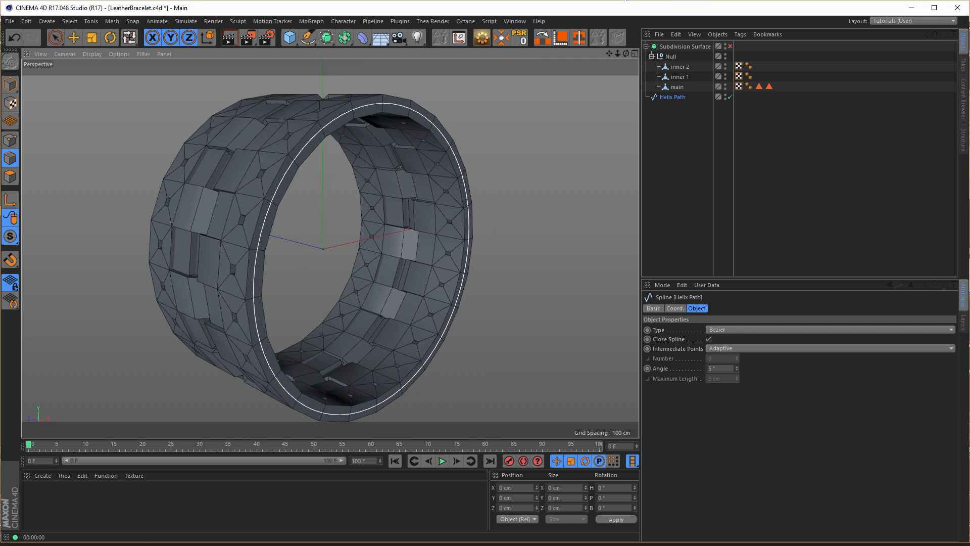
alt+drag(397, 109, 409, 101)
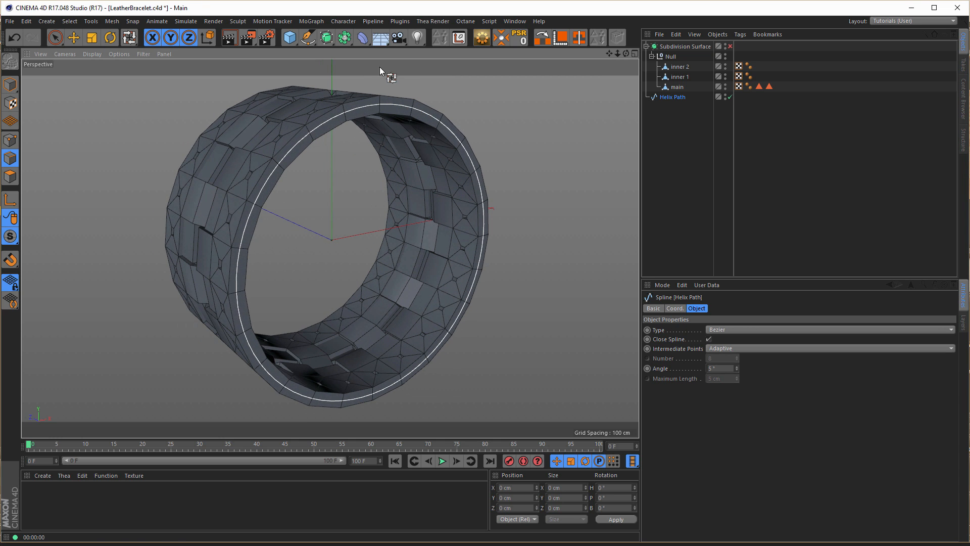
click(307, 37)
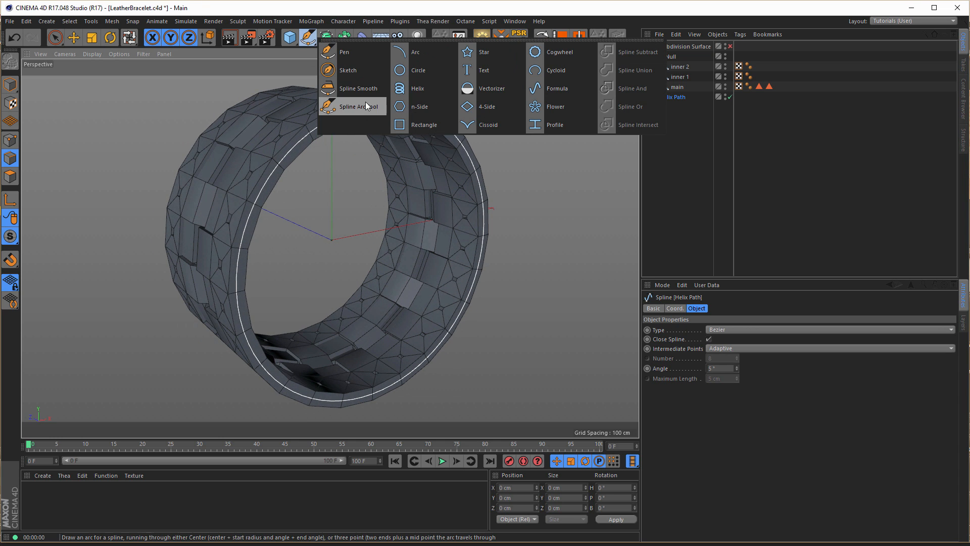
click(420, 86)
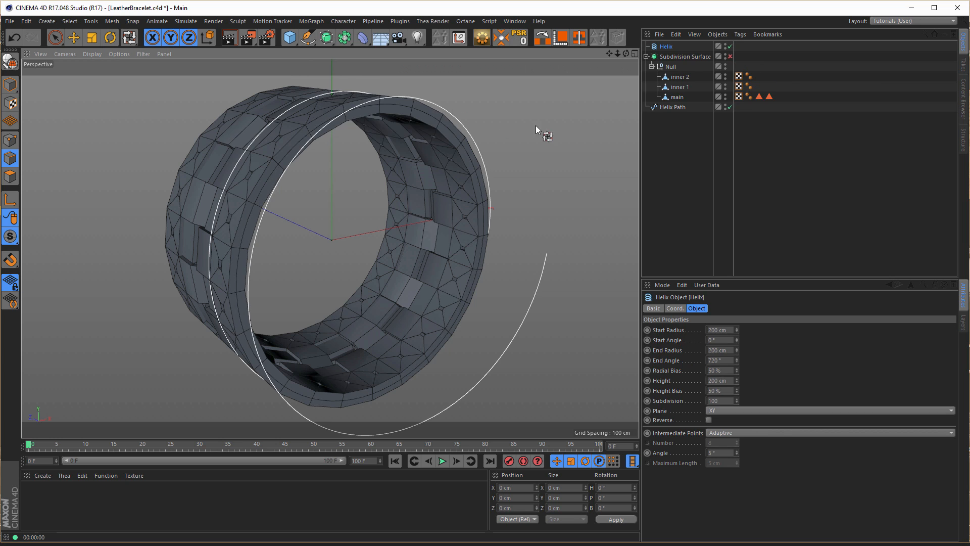
click(718, 410)
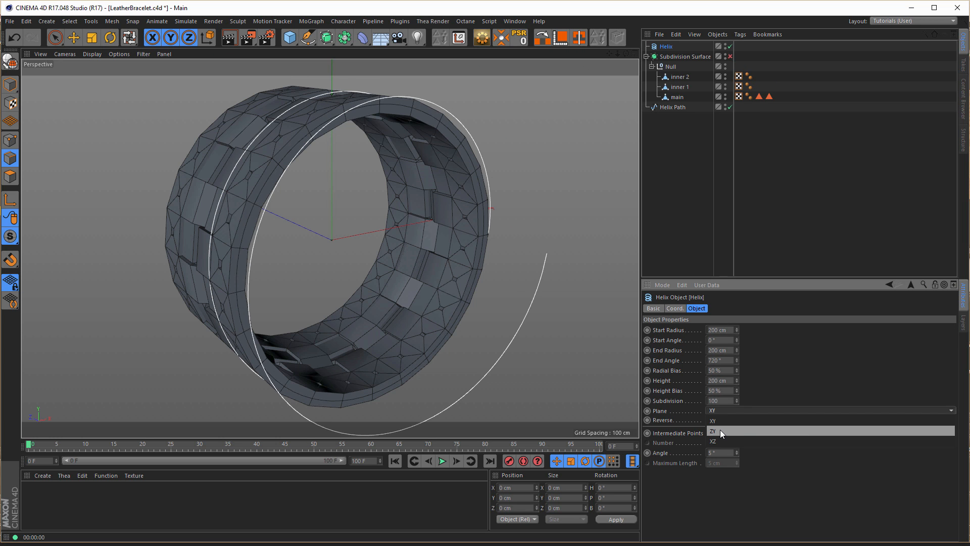
click(720, 430)
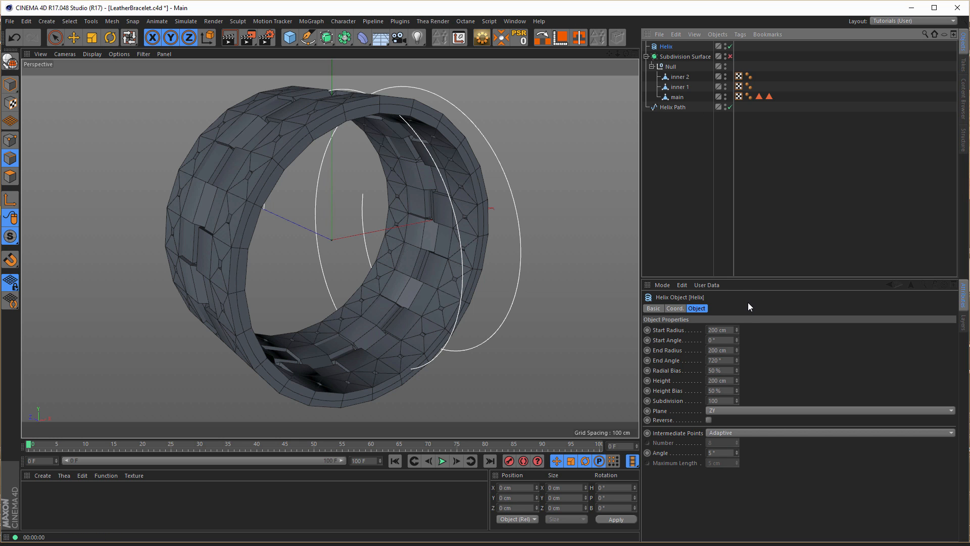
- Set the helix's start and end radius to 15 cm and its end angle to 8562°
click(728, 330)
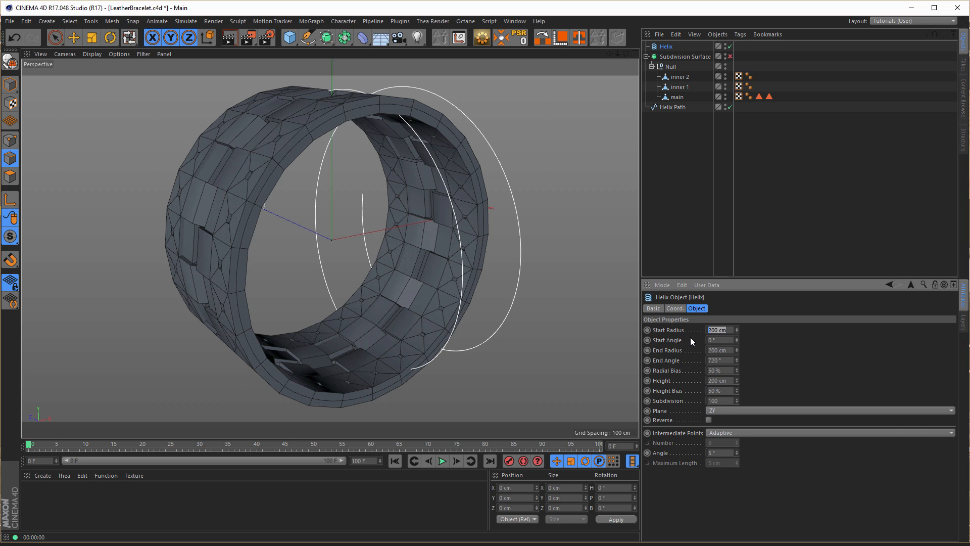
text(15)
key(Tab)
text(15)
key(Return)
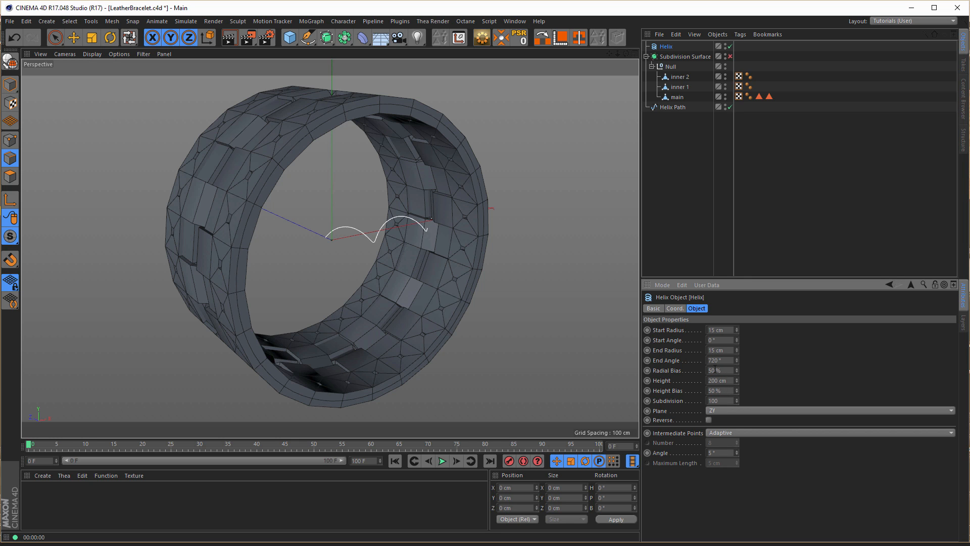
double_click(728, 359)
text(8562)
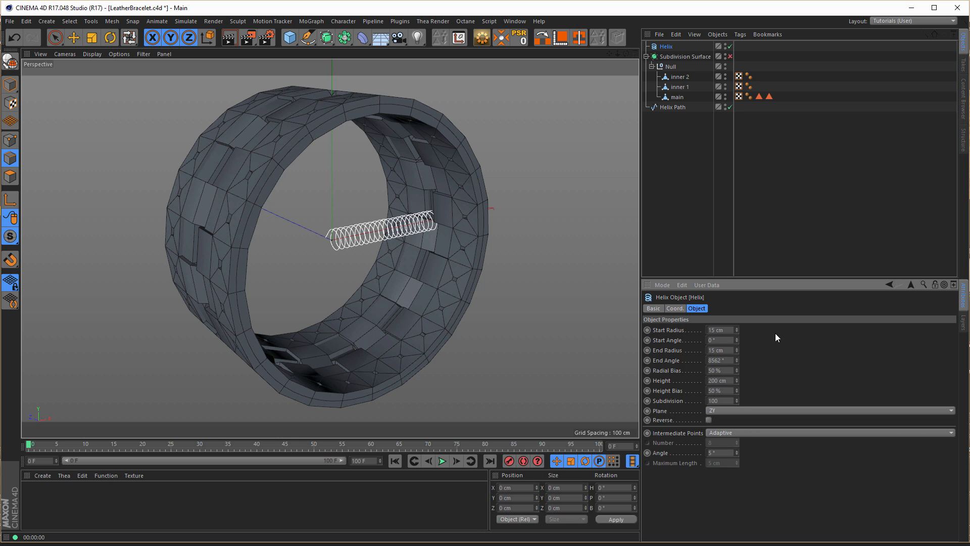
- Open the selection of deformer objects with the helix still selected
click(364, 35)
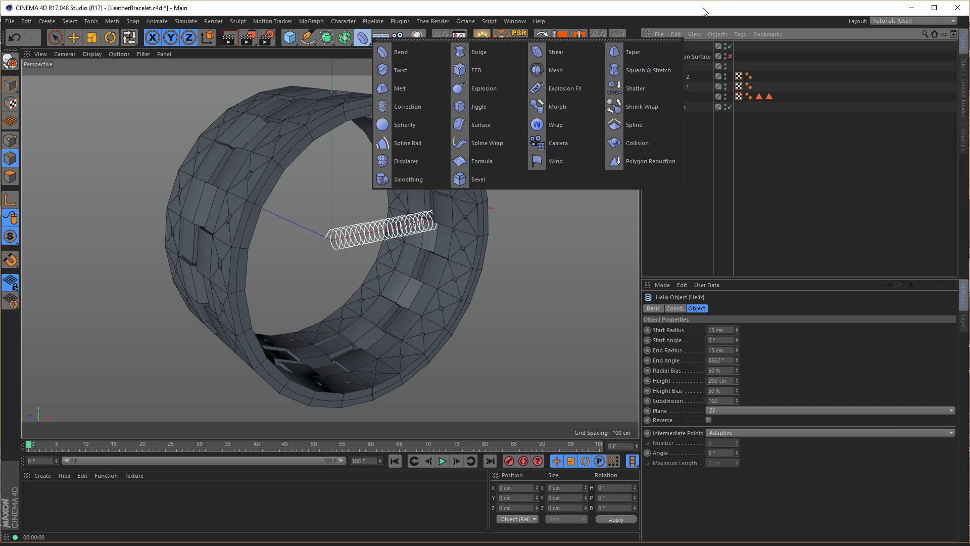
click(363, 37)
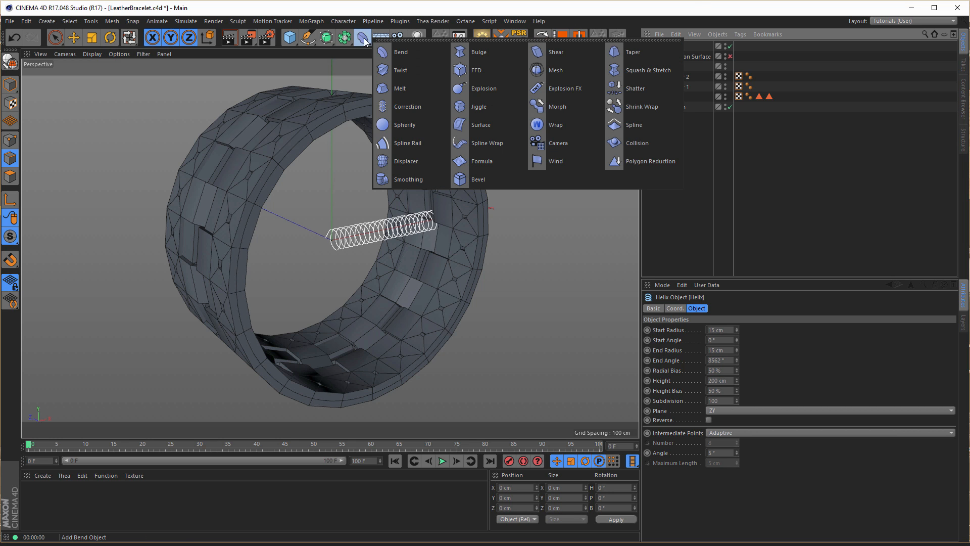
- Add a Spline Wrap deformer as a child of the Helix and assign Helix Path as its spline
shift+click(477, 143)
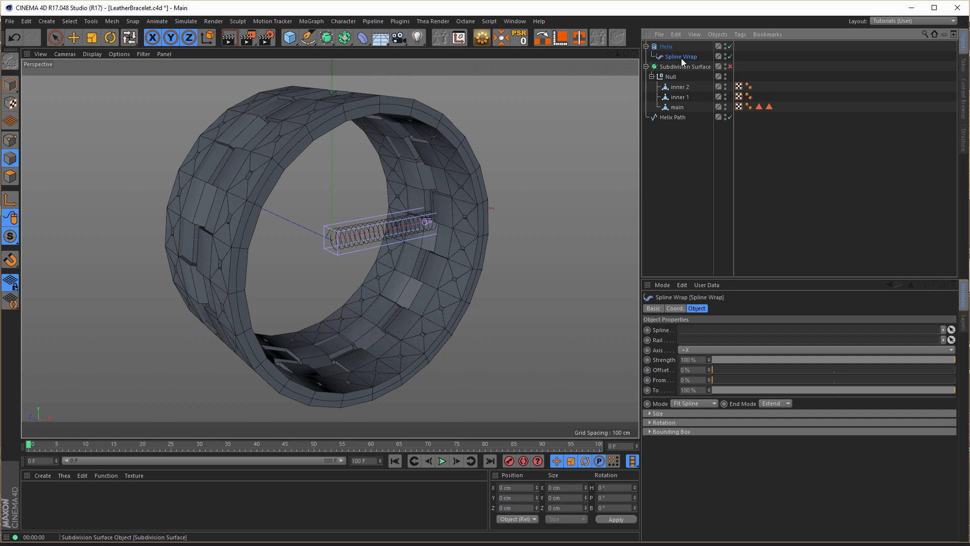
drag(663, 118, 694, 335)
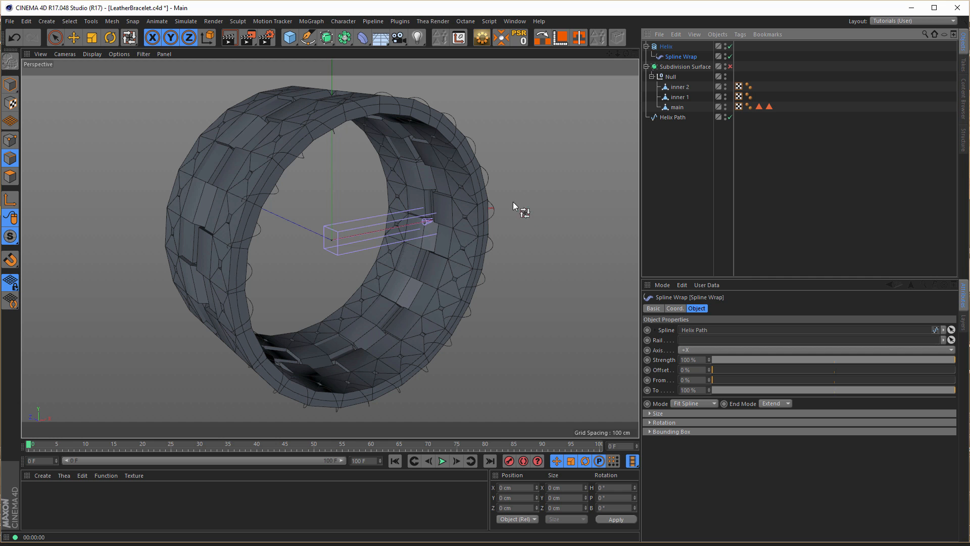
alt+right_drag(379, 107, 346, 106)
alt+drag(346, 106, 323, 101)
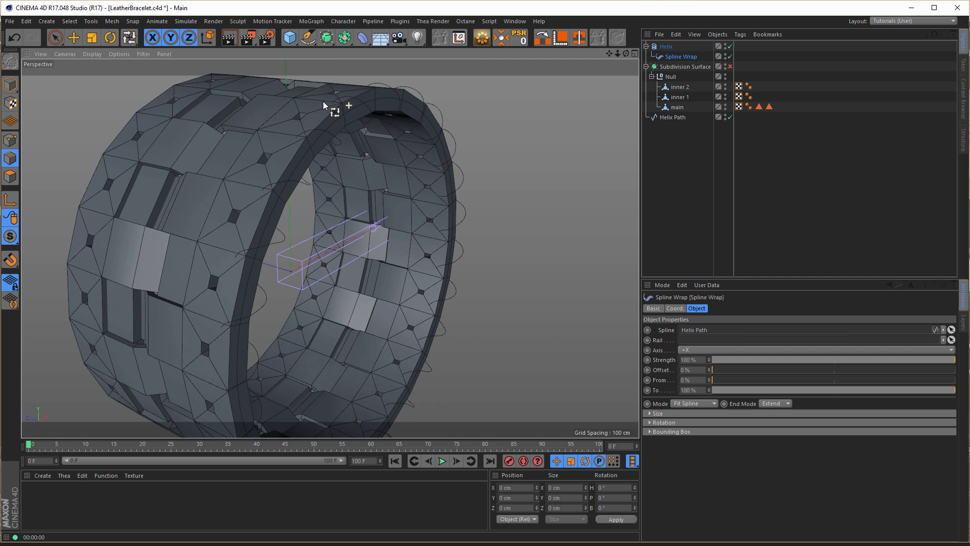
alt+drag(406, 107, 423, 108)
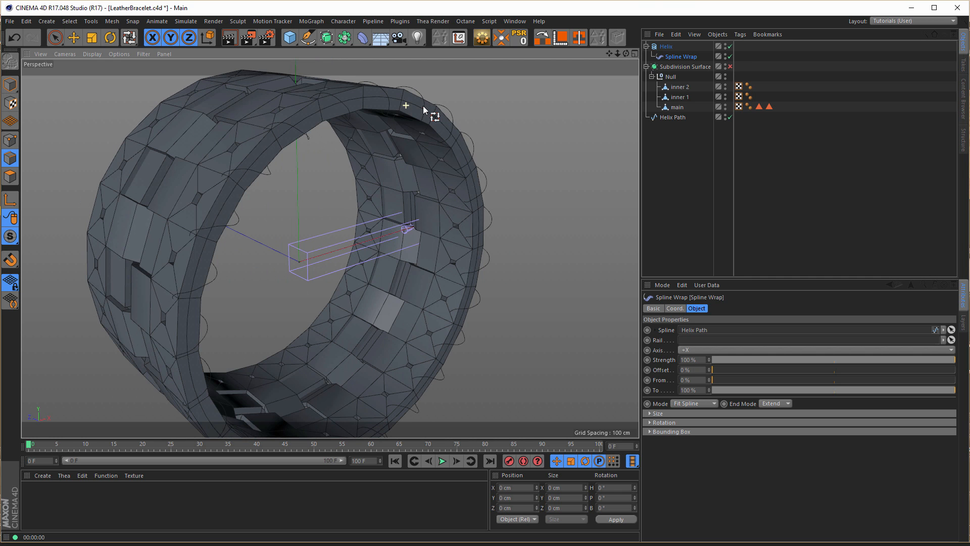
- Enable the Subdivision Surface on the bracelet and select the Helix
click(730, 67)
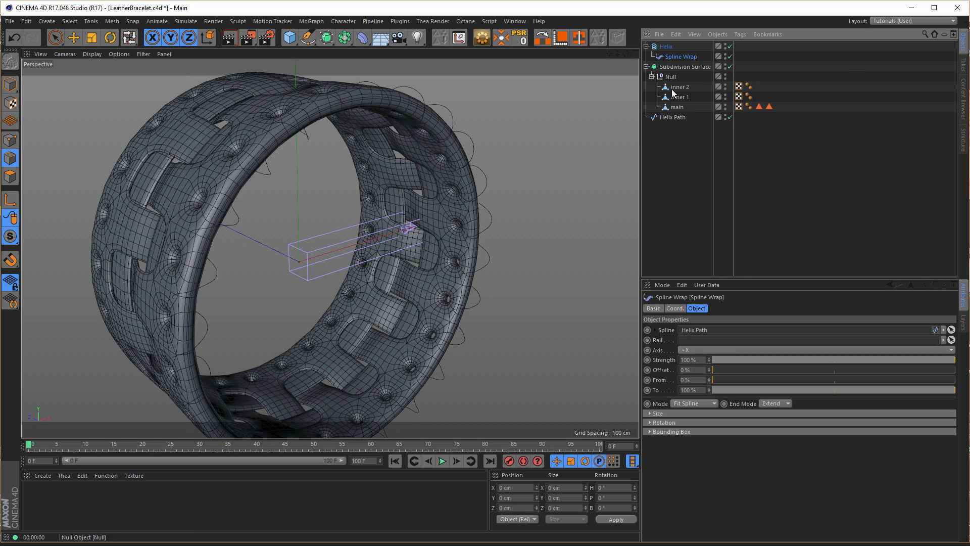
alt+drag(311, 111, 448, 147)
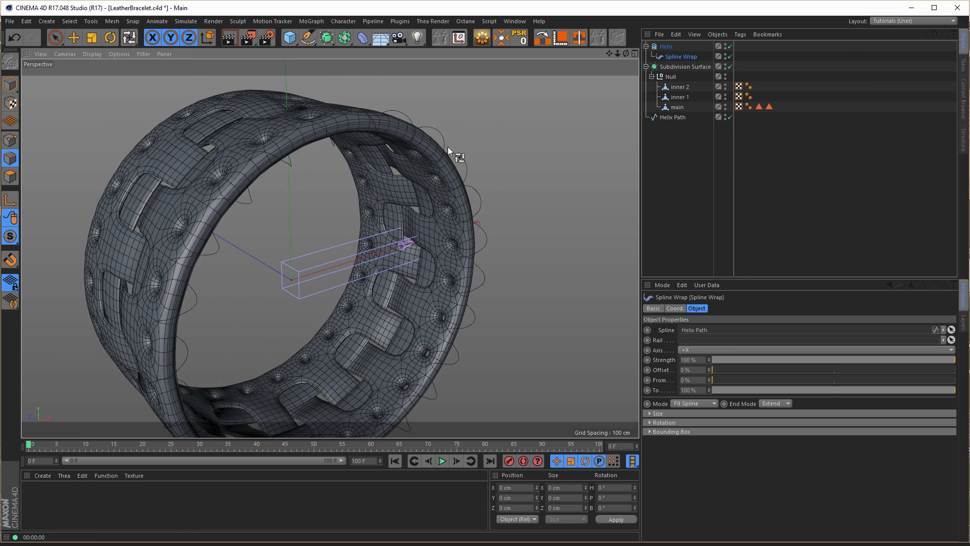
click(667, 48)
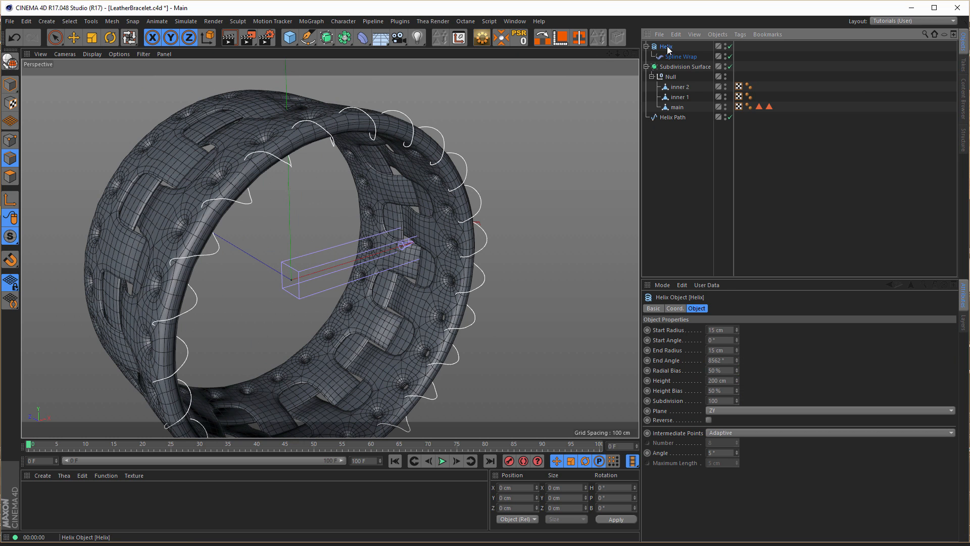
- Create a circle spline with a radius of 3 cm
click(308, 36)
click(417, 72)
click(731, 349)
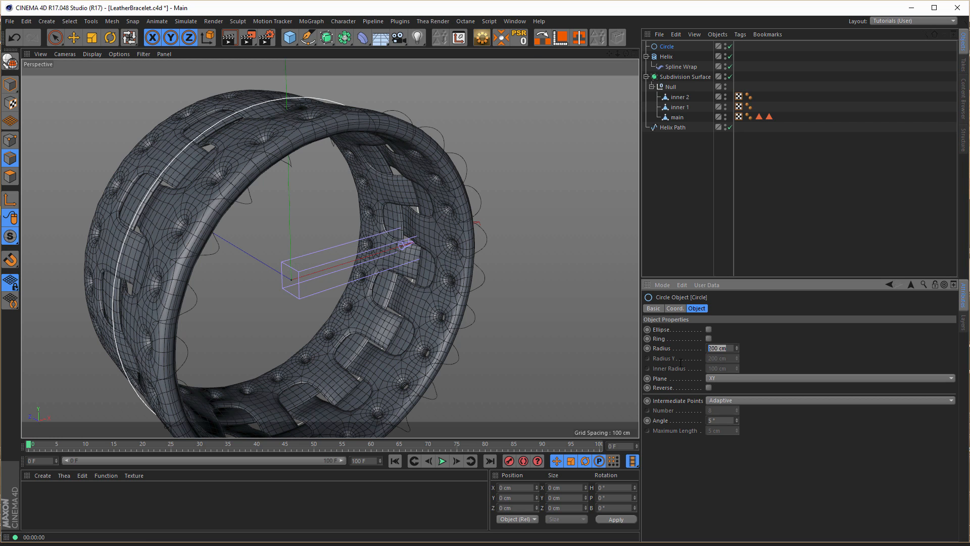
text(3)
key(Return)
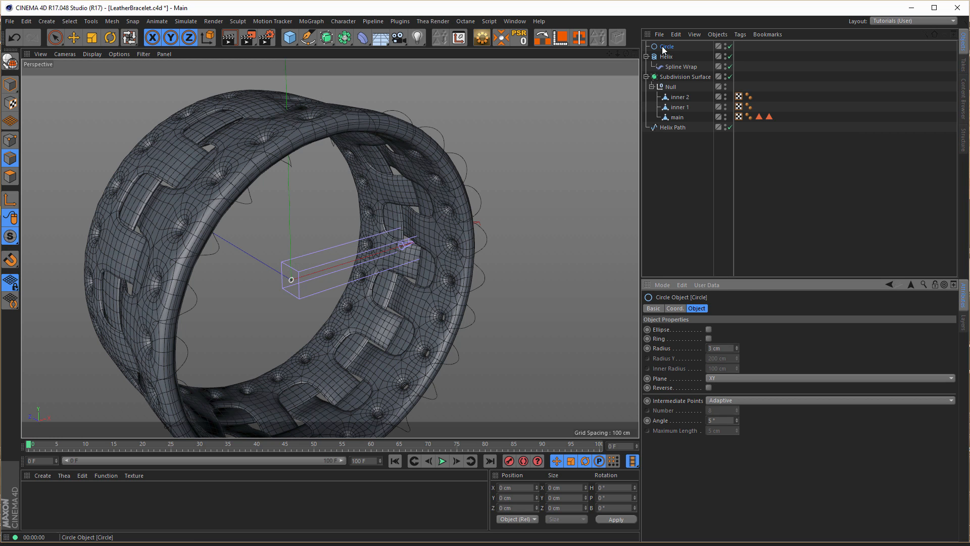
- Add a Sweep generator as parent of the Circle and place the Helix inside it as the path
click(326, 39)
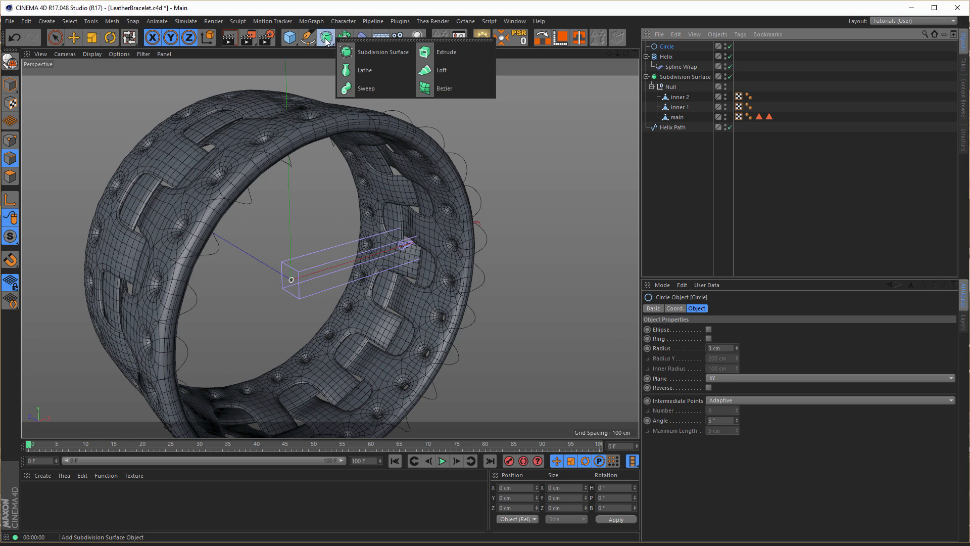
alt+click(370, 89)
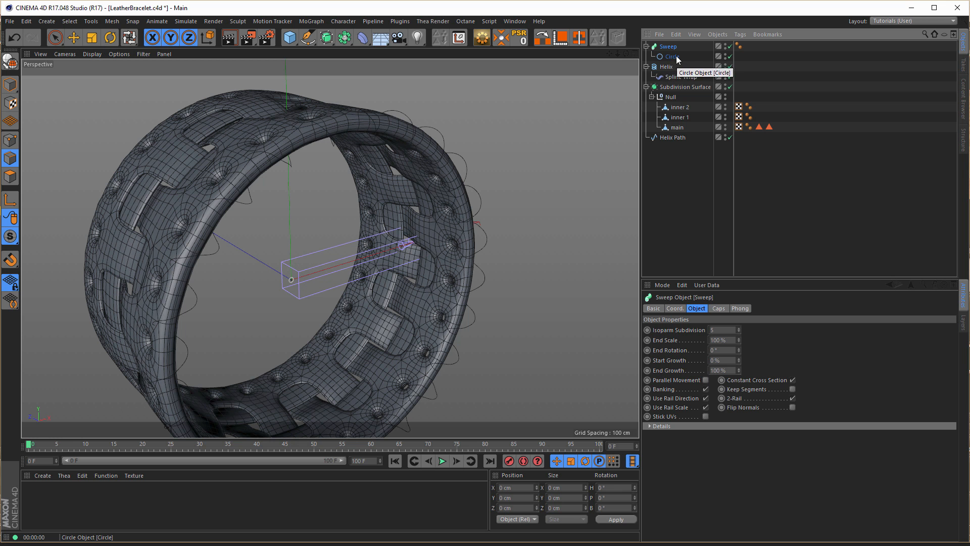
drag(664, 71, 673, 59)
alt+drag(356, 134, 328, 171)
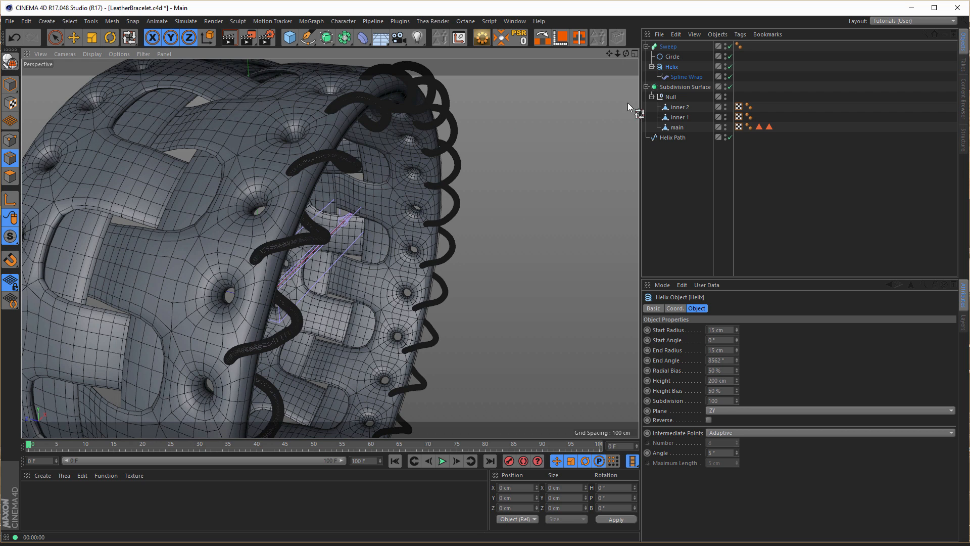
- Move the Helix Path spline along Z to about 10.8 cm, toward the bracelet's edge holes
click(674, 137)
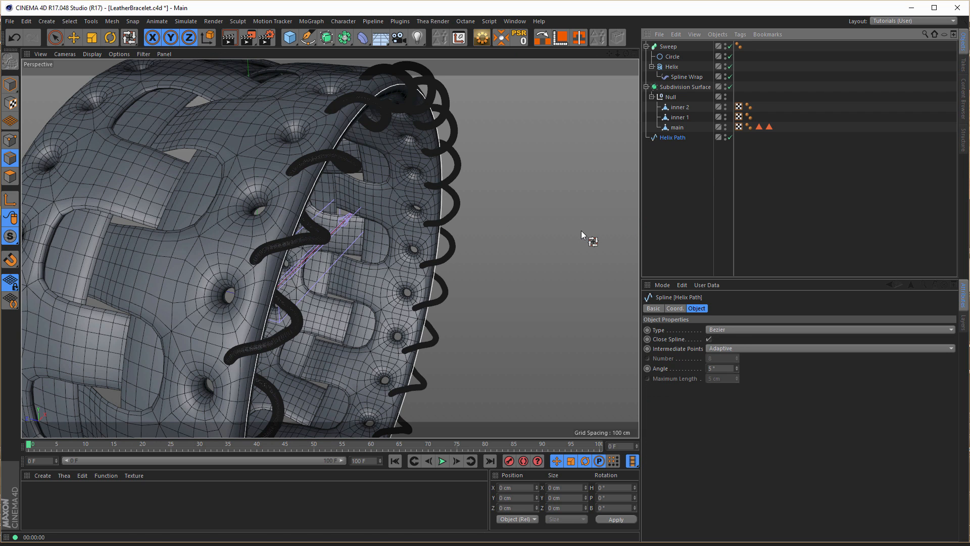
key(e)
click(10, 85)
drag(190, 279, 180, 283)
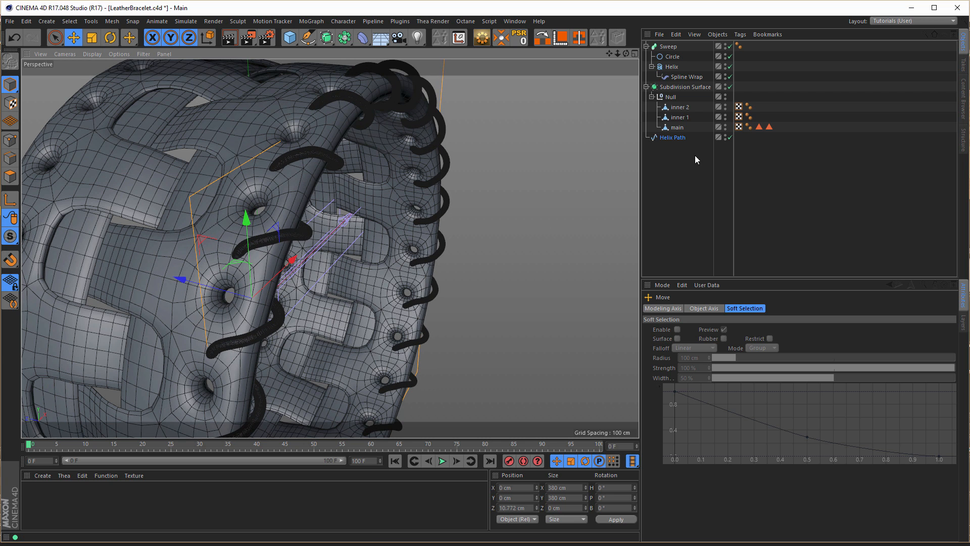
- Set the Spline Wrap's offset to 2.7%
click(677, 78)
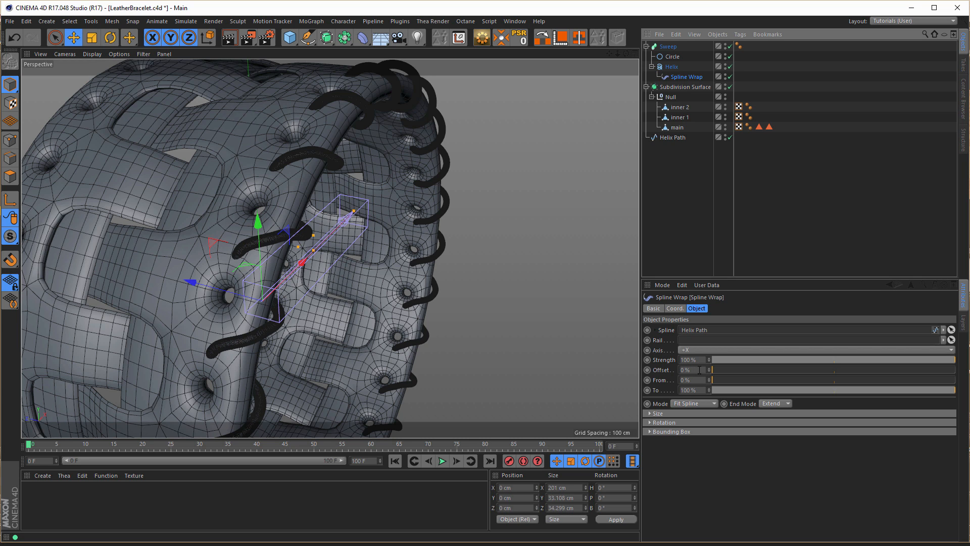
click(700, 370)
text(2)
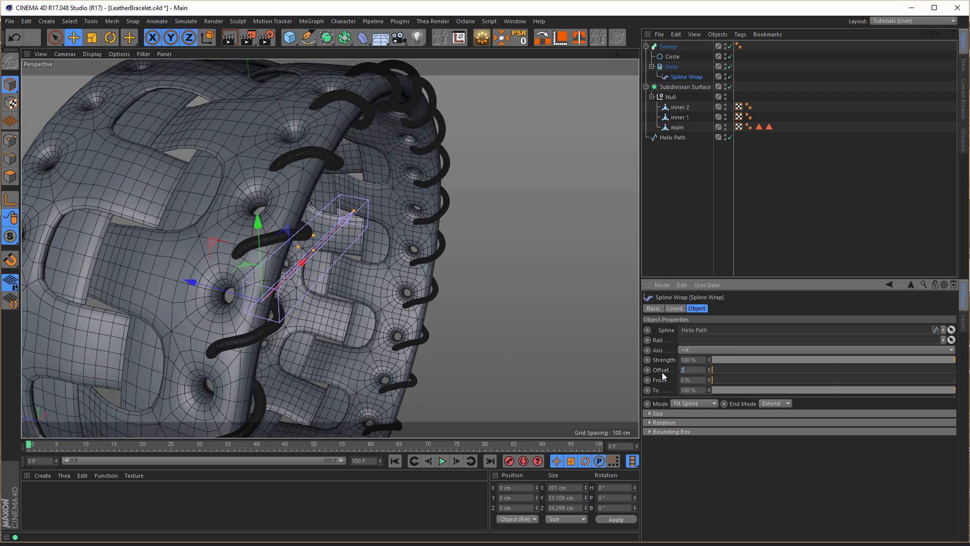
text(,7)
key(Return)
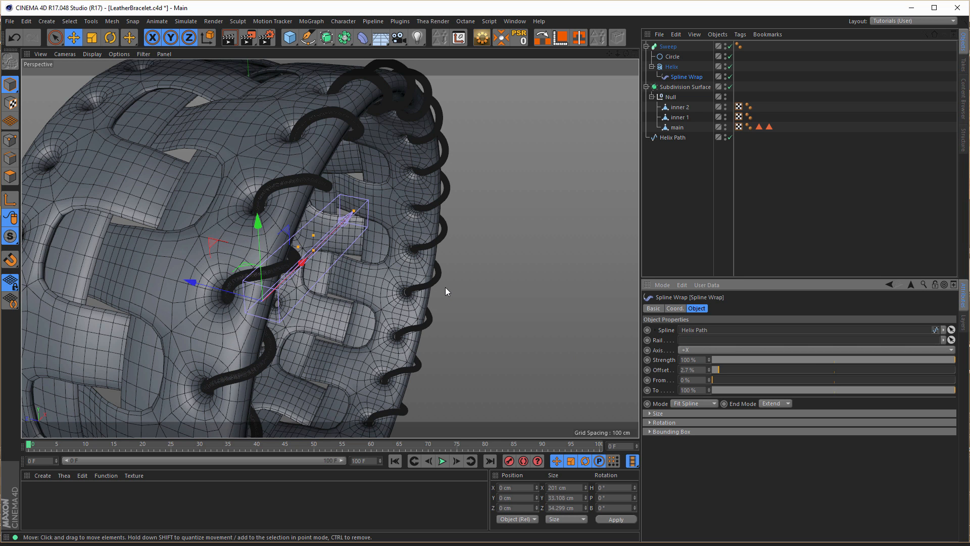
- Examine from several angles how the swept helix coils pass through the holes along the bracelet's edge
alt+right_drag(441, 289, 341, 281)
alt+drag(341, 280, 310, 170)
alt+right_drag(310, 169, 381, 180)
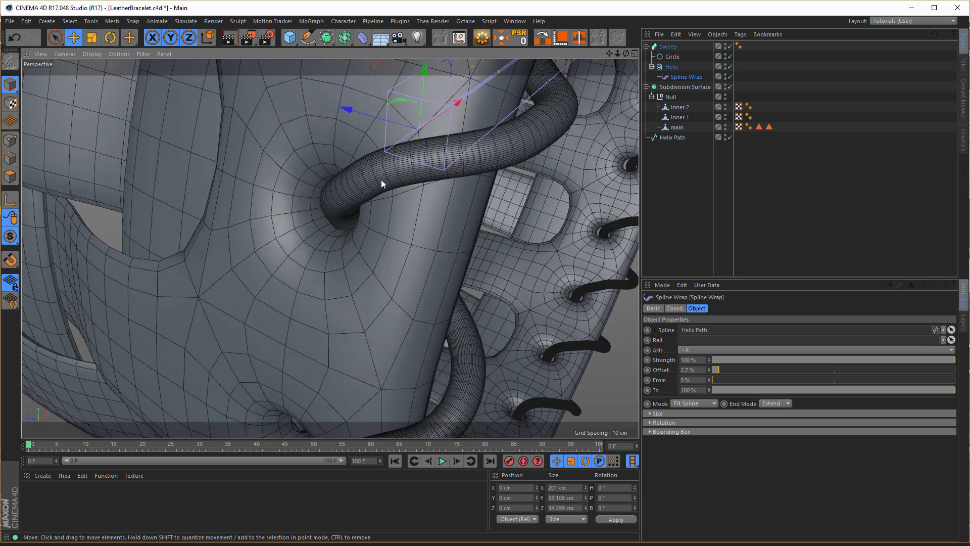
alt+drag(381, 180, 329, 199)
alt+middle_drag(331, 197, 335, 331)
alt+middle_drag(380, 160, 348, 296)
alt+drag(349, 295, 315, 292)
alt+right_drag(316, 292, 330, 280)
mouse_move(329, 280)
alt+mouse_down()
mouse_move(347, 260)
mouse_move(335, 265)
alt+mouse_up()
alt+right_drag(335, 265, 323, 174)
alt+drag(322, 174, 331, 301)
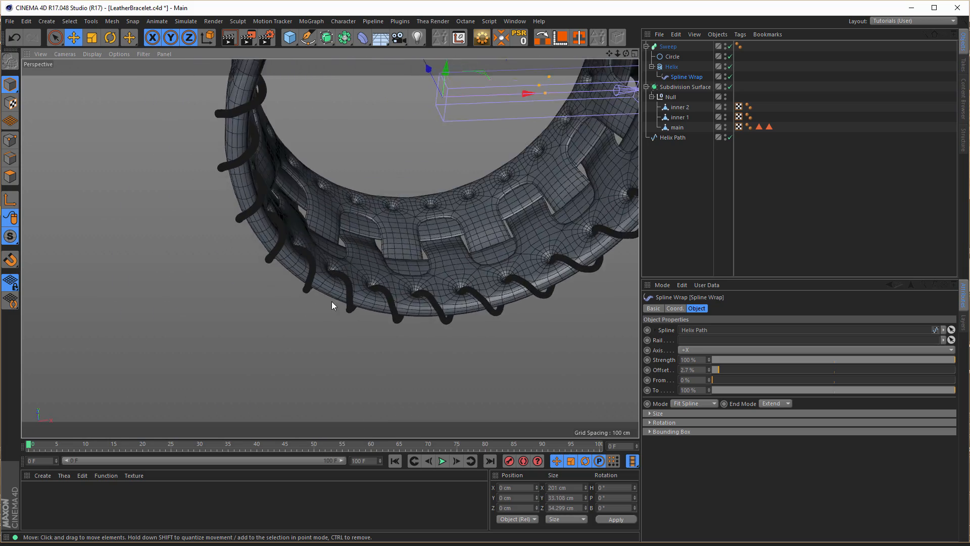
alt+right_drag(333, 301, 438, 292)
alt+drag(424, 289, 501, 277)
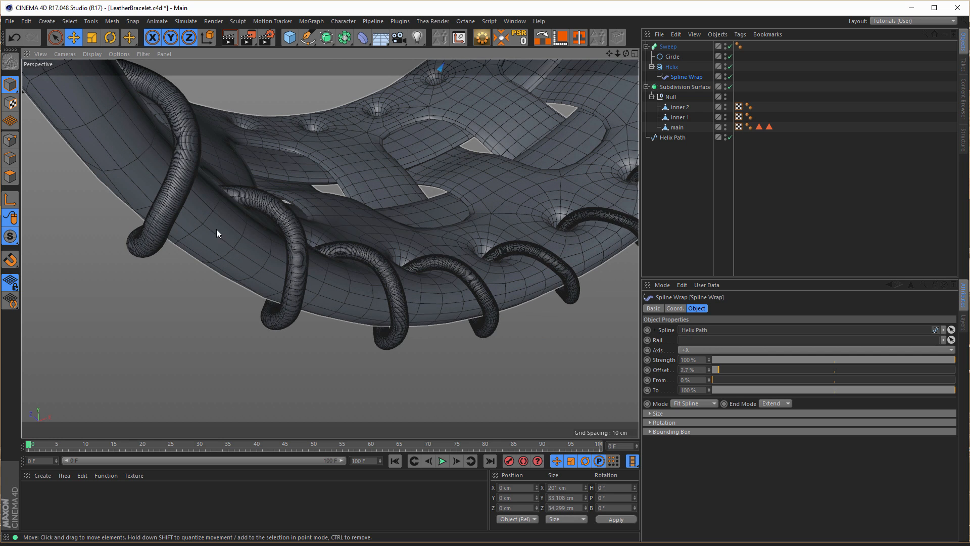
alt+right_drag(545, 278, 359, 290)
alt+drag(399, 222, 366, 245)
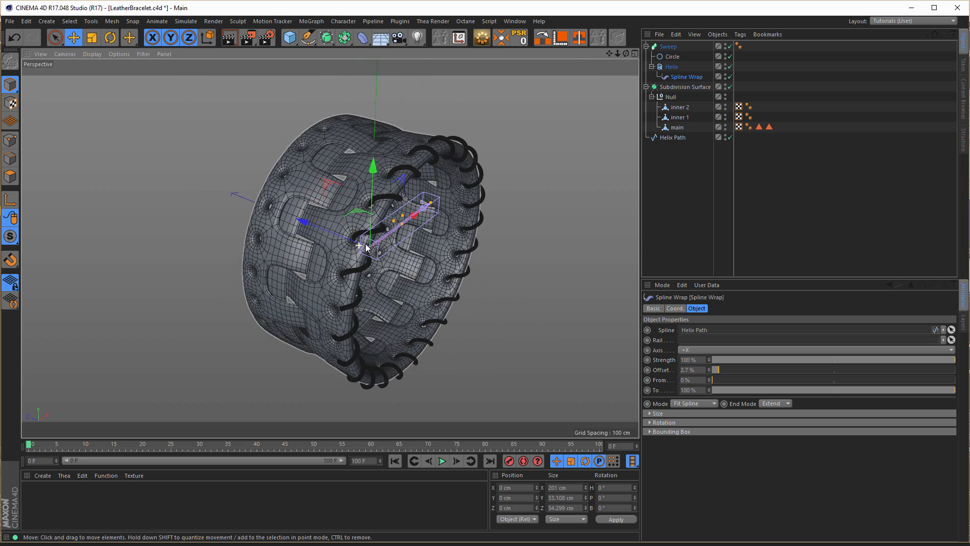
mouse_move(374, 216)
alt+right_down()
mouse_move(405, 210)
mouse_move(387, 203)
mouse_move(377, 222)
alt+right_up()
alt+drag(377, 221, 272, 217)
alt+drag(258, 163, 304, 189)
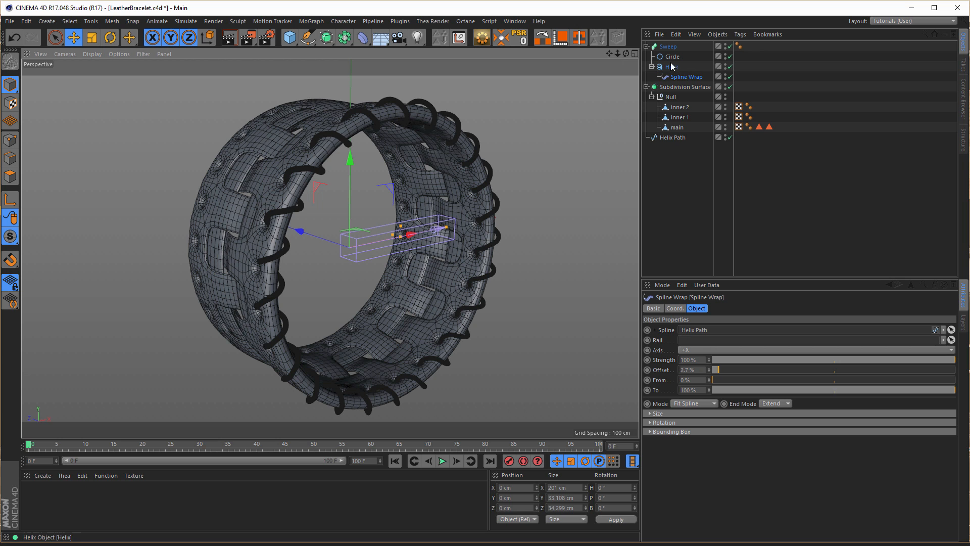
- Mirror the Sweep to the bracelet's other edge with a Symmetry object using the XY mirror plane
click(646, 46)
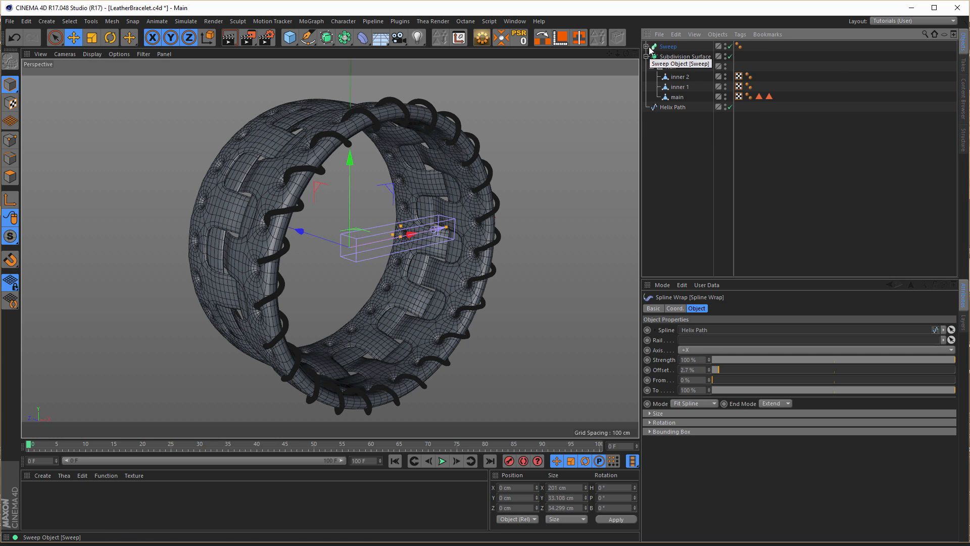
click(344, 38)
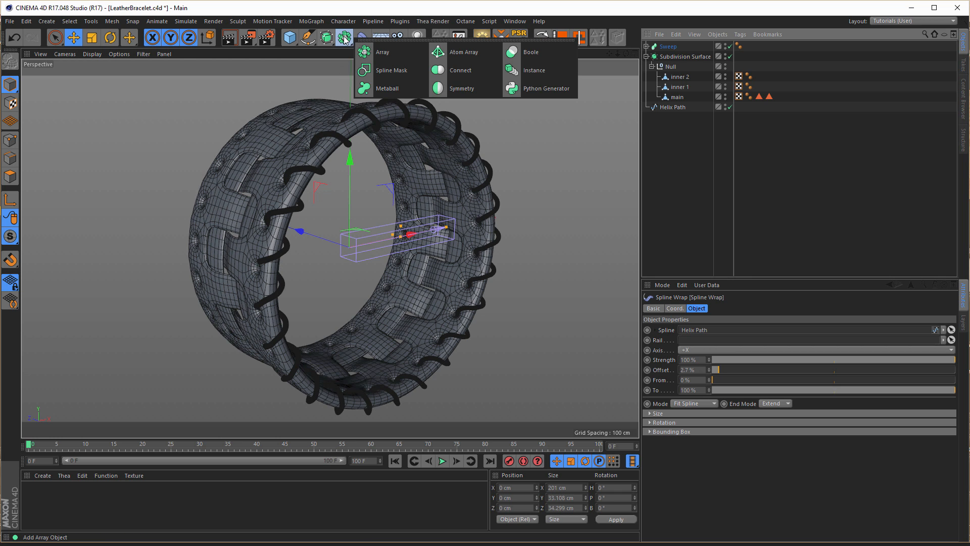
click(462, 89)
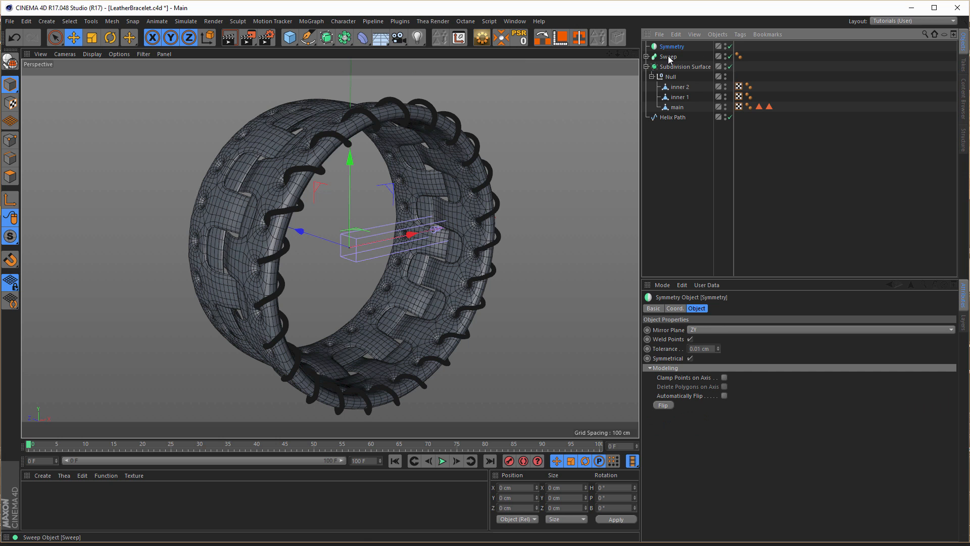
drag(669, 59, 674, 46)
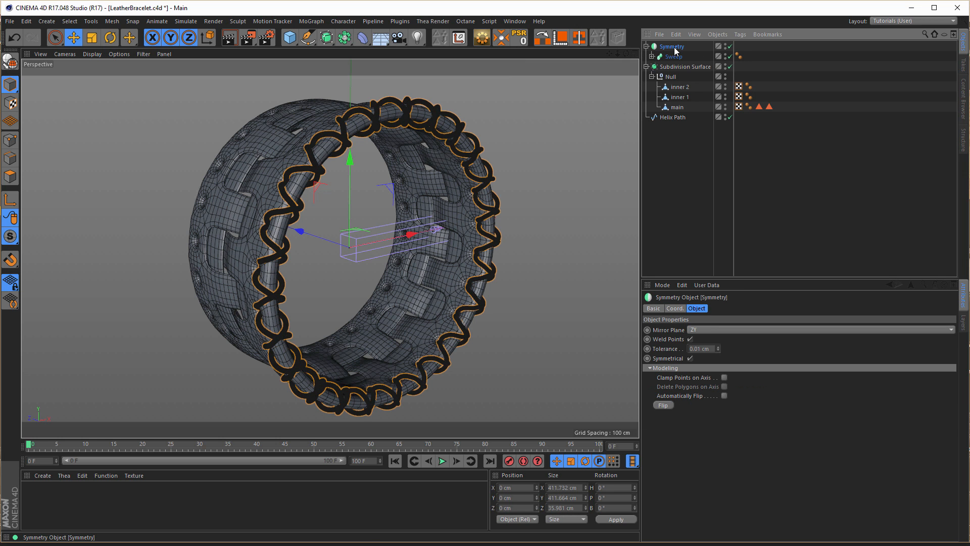
click(708, 329)
click(709, 339)
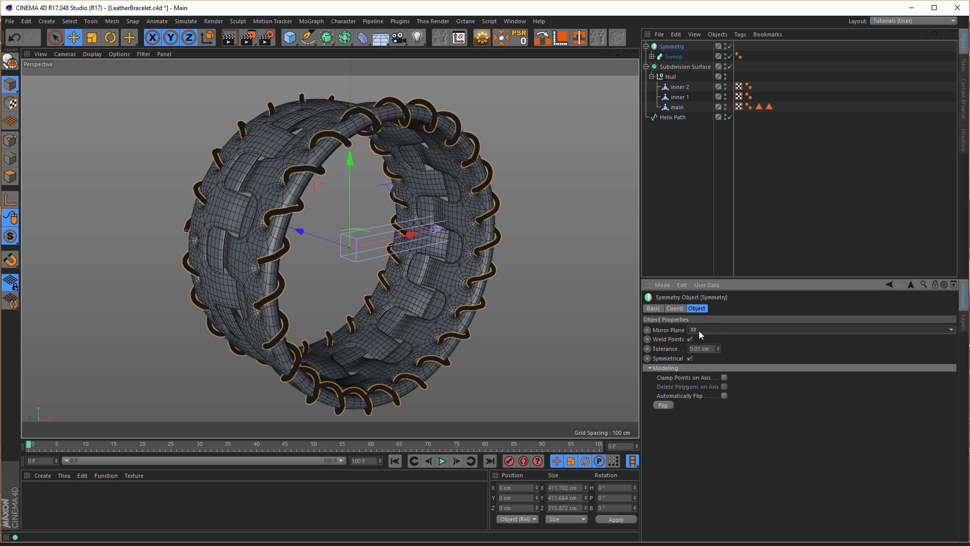
alt+drag(223, 178, 141, 199)
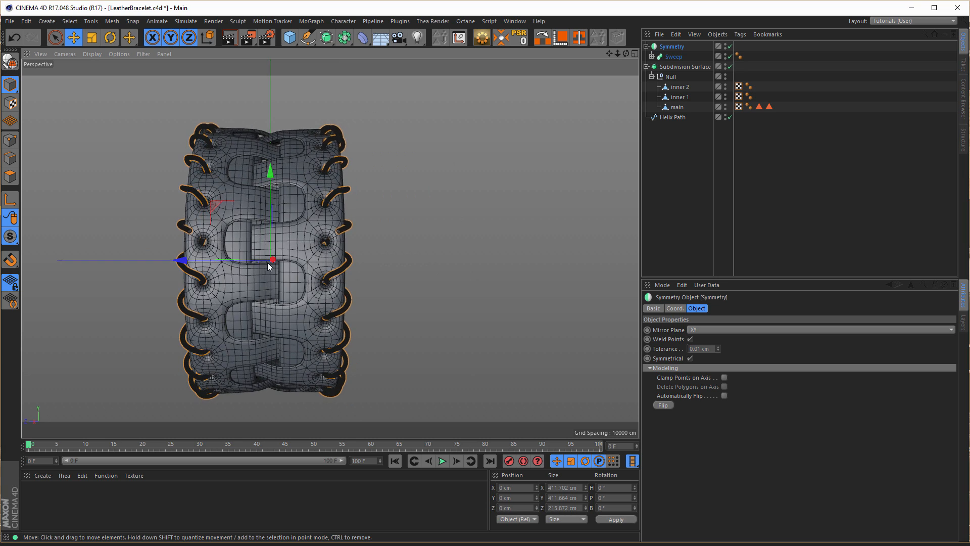
scroll(222, 239, up, 5)
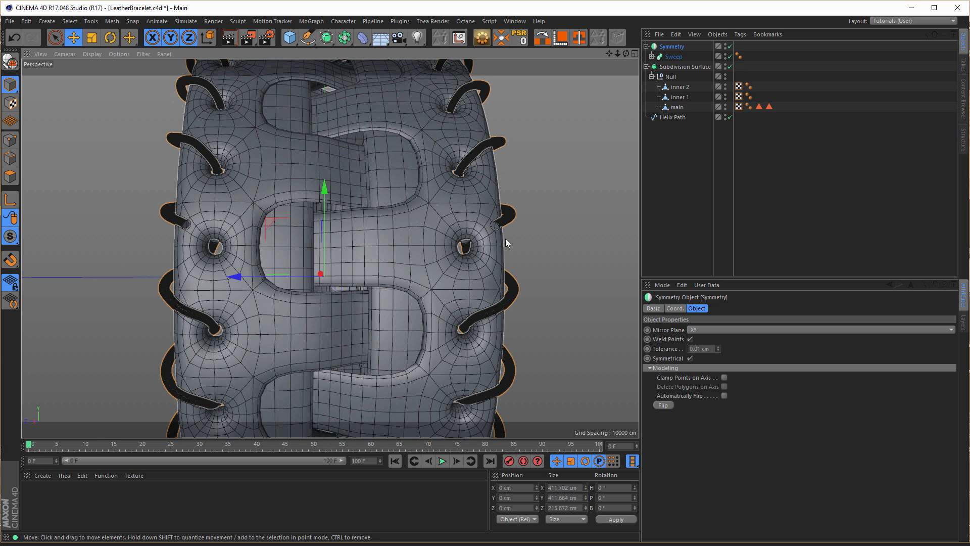
alt+drag(431, 200, 290, 111)
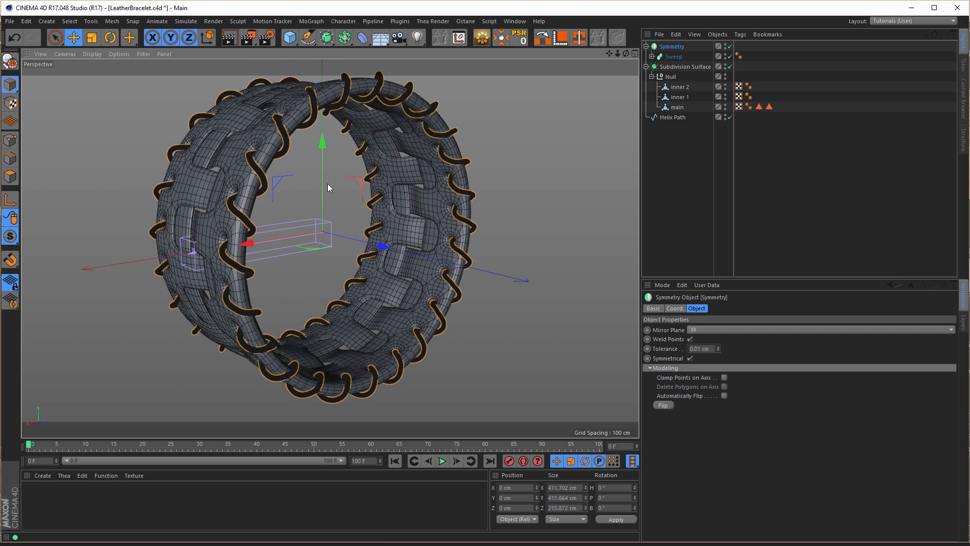
alt+drag(273, 161, 291, 180)
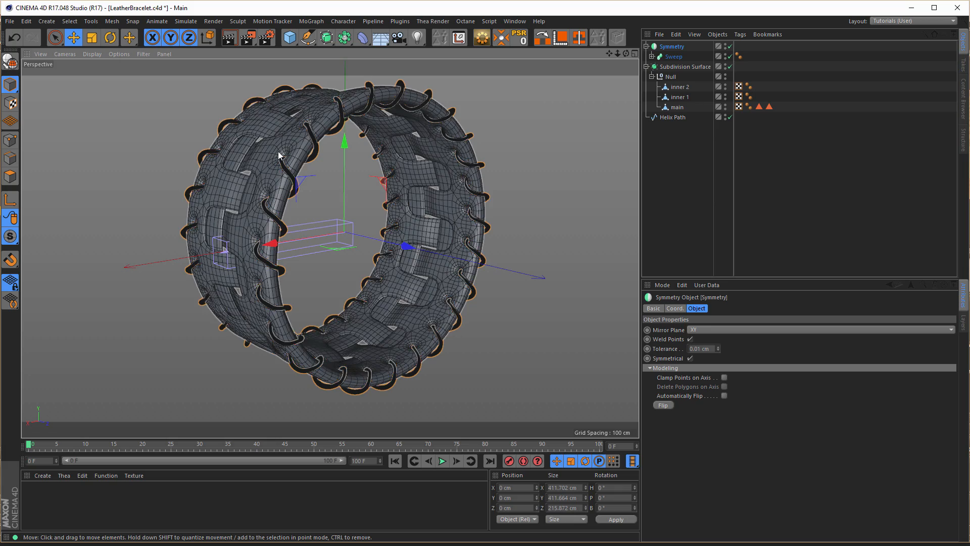
- Thicken the swept cord by setting its Circle profile's radius to 4 cm
scroll(280, 154, up, 6)
scroll(238, 163, down, 2)
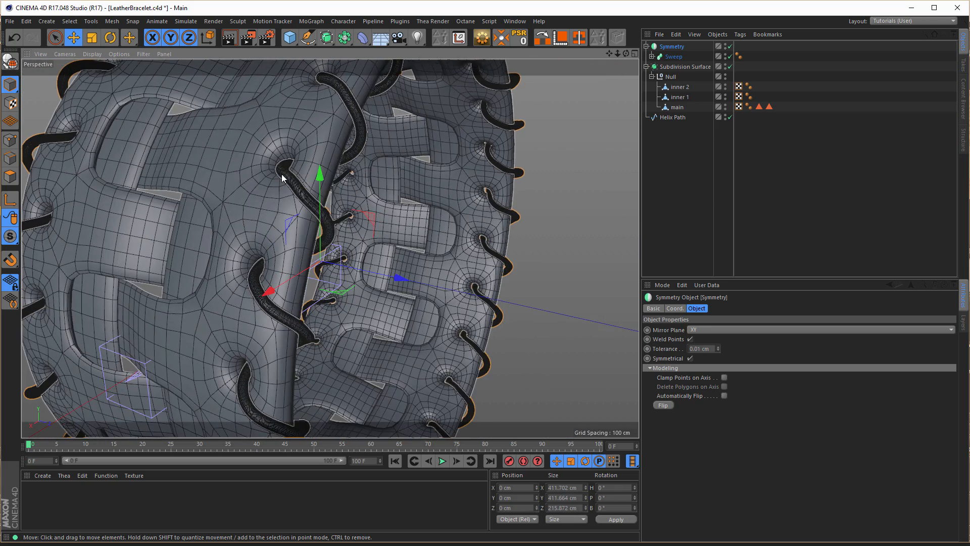
click(652, 56)
click(677, 67)
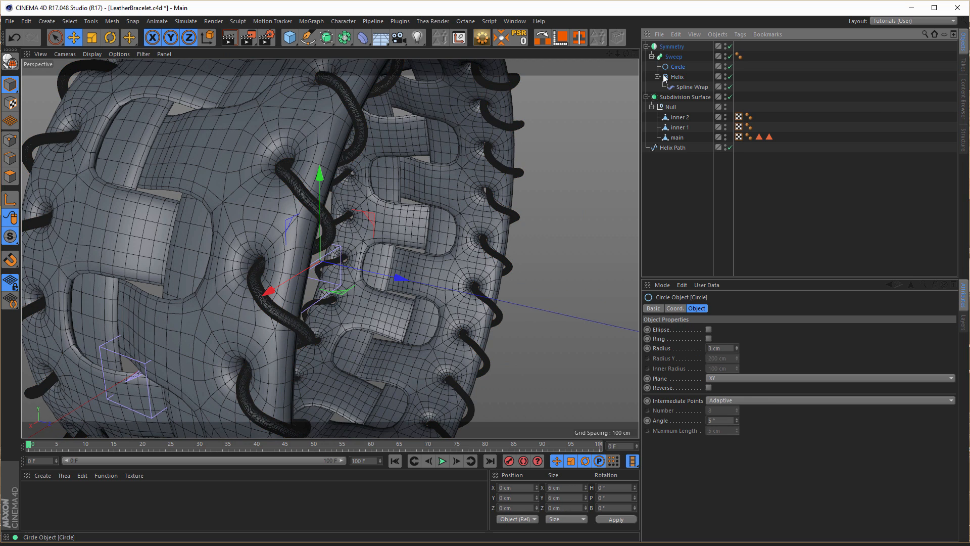
click(737, 347)
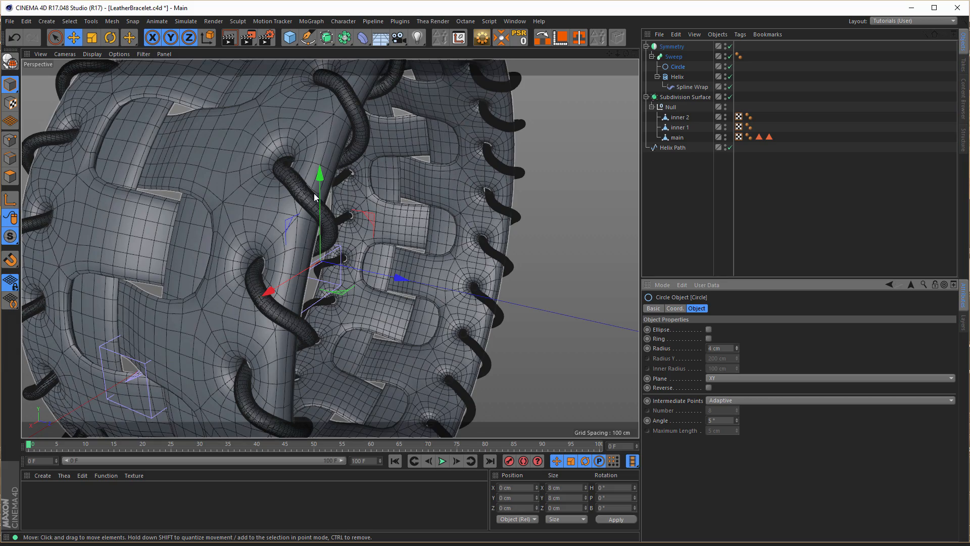
scroll(315, 197, up, 5)
alt+right_drag(298, 147, 359, 176)
alt+drag(359, 173, 381, 147)
alt+right_drag(381, 148, 219, 189)
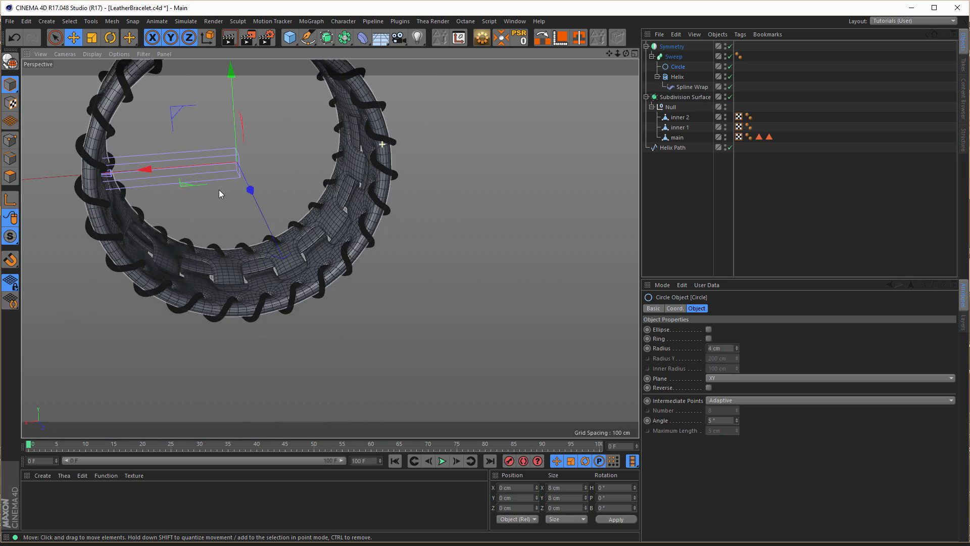
alt+middle_drag(219, 189, 325, 200)
alt+drag(325, 199, 298, 174)
scroll(423, 227, up, 10)
scroll(422, 223, down, 10)
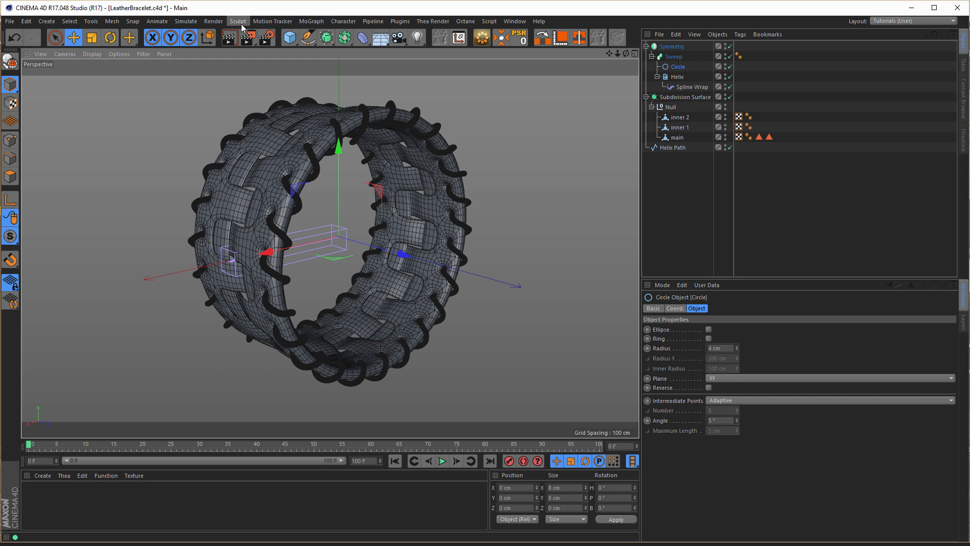
click(394, 26)
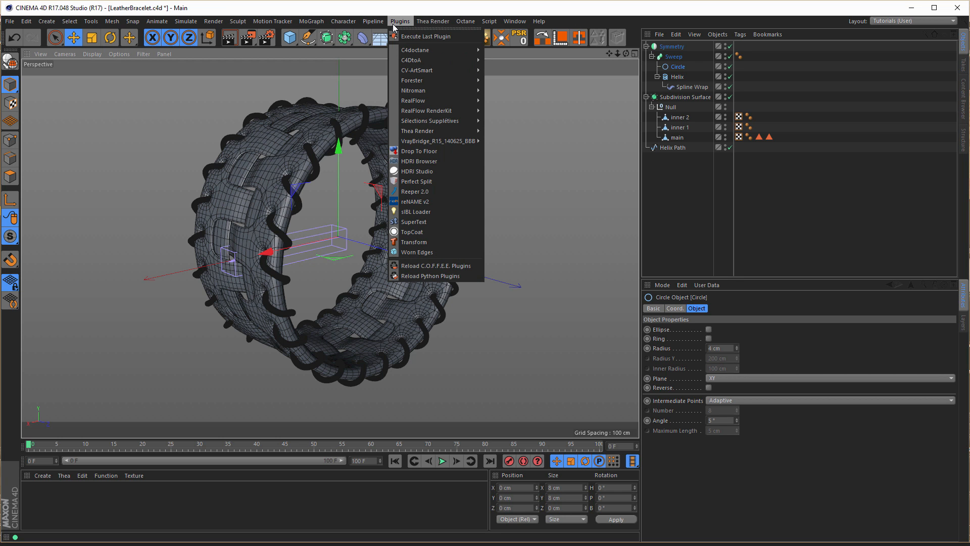
click(614, 11)
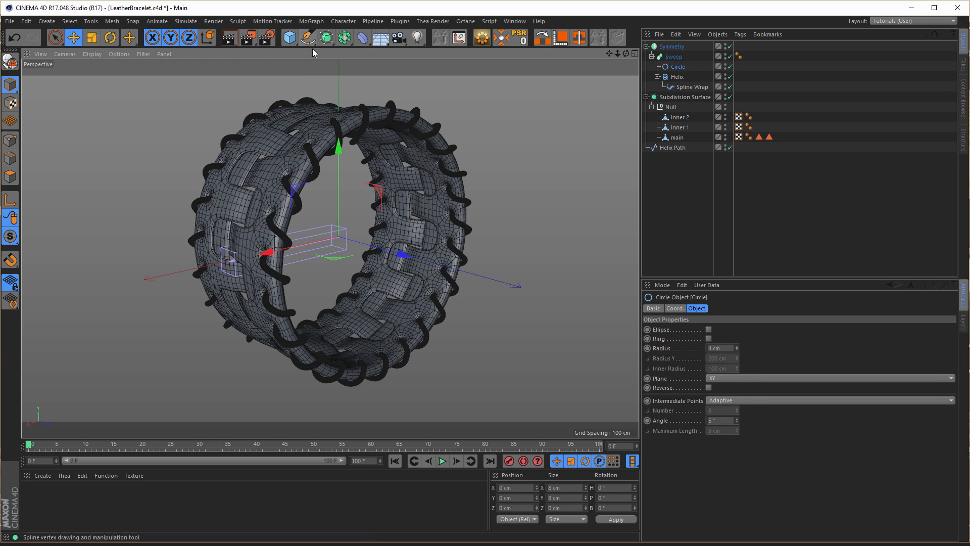
click(383, 43)
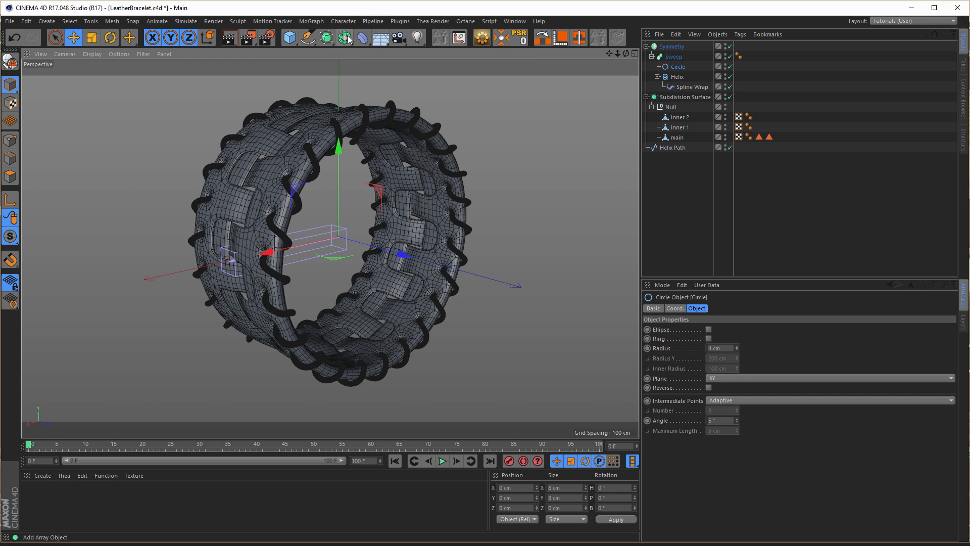
- Add a Disc at the bracelet's centre and scale it up to about 2758 cm across
click(290, 37)
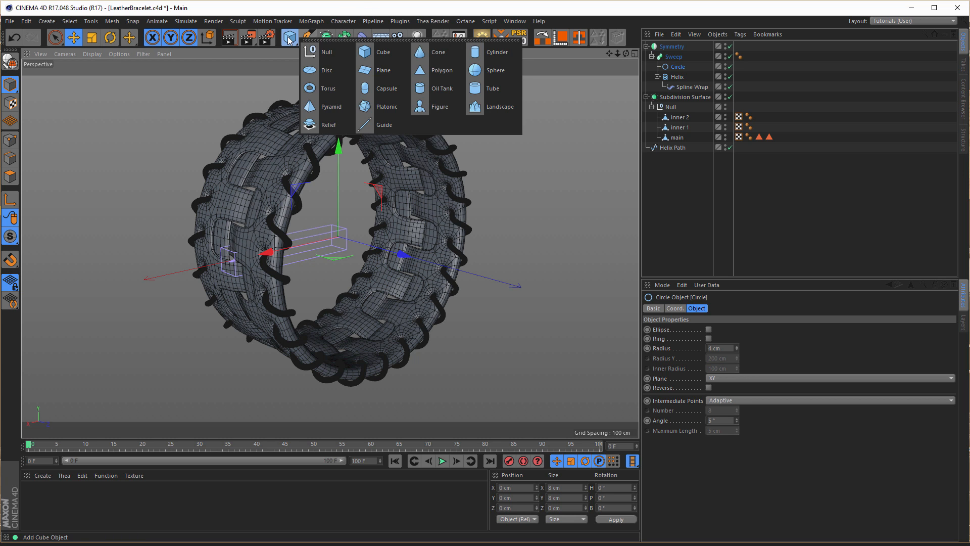
click(317, 72)
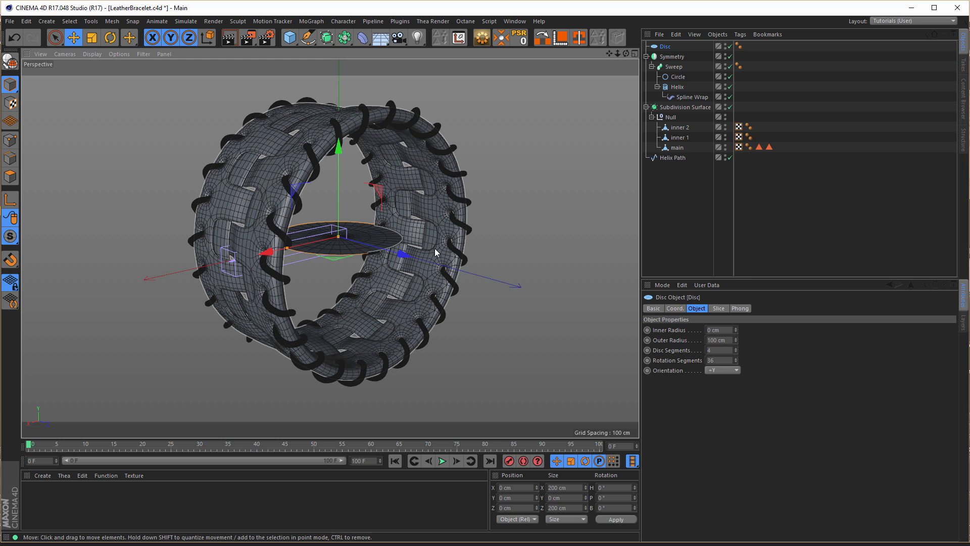
key(t)
drag(434, 248, 89, 339)
- Lower the Disc to about -206 cm in Y so it lies as a floor beneath the bracelet
middle_click(224, 391)
middle_click(225, 395)
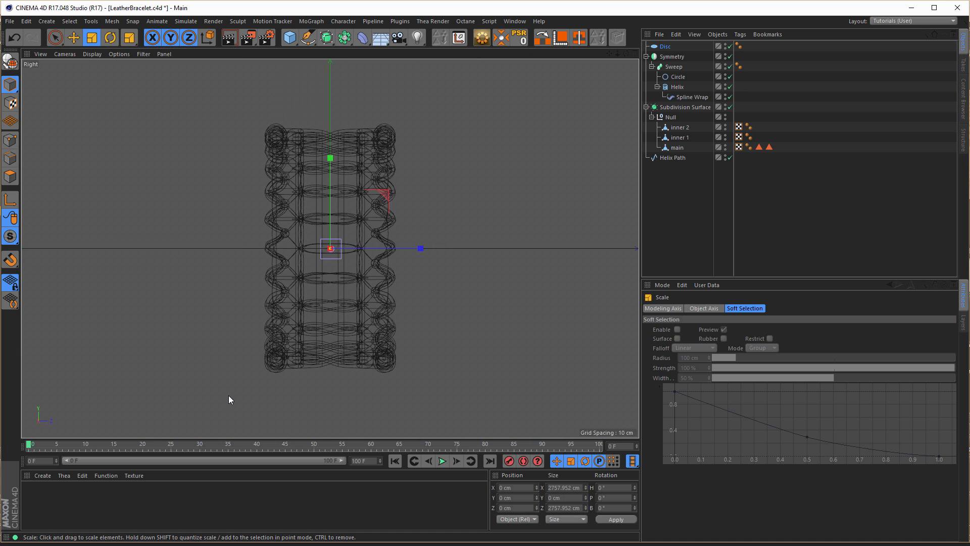
scroll(344, 313, up, 5)
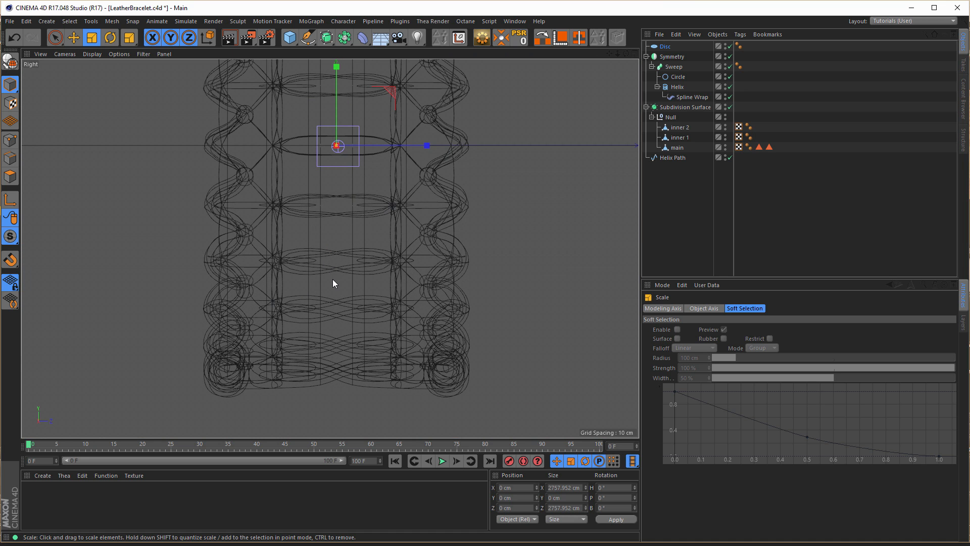
key(e)
drag(335, 72, 322, 320)
scroll(384, 389, up, 6)
scroll(311, 333, down, 10)
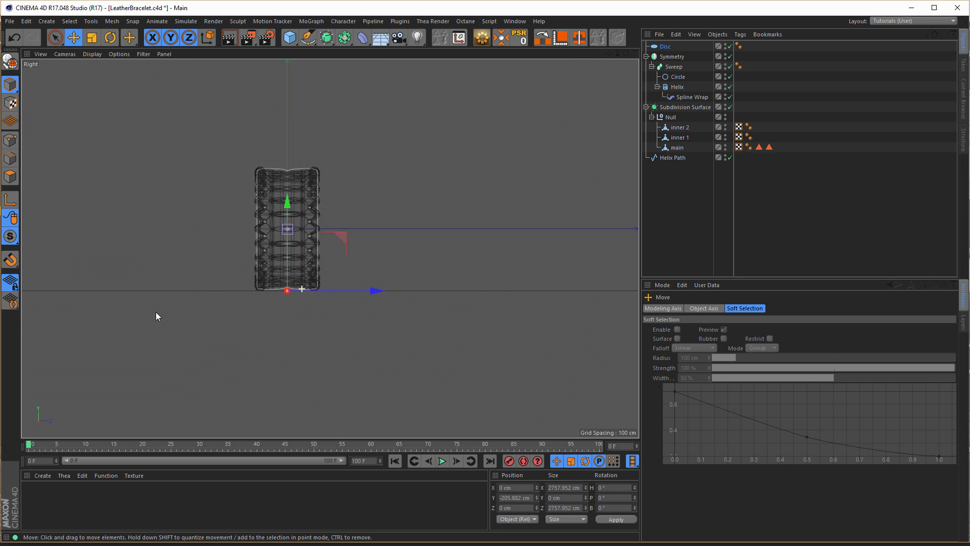
middle_click(302, 276)
middle_click(234, 156)
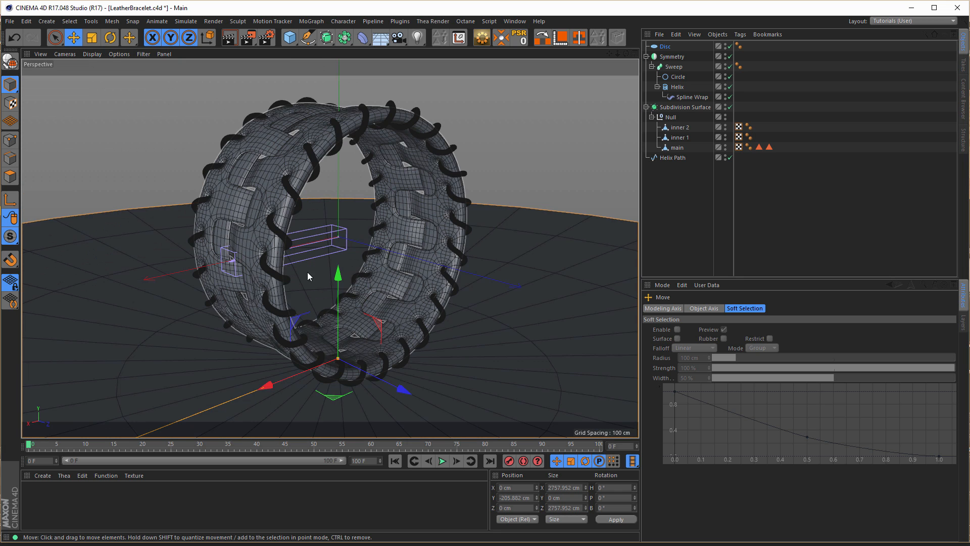
- Hide the Spline Wrap's outline in the editor view and enlarge the Disc to about 3467 cm across
click(726, 95)
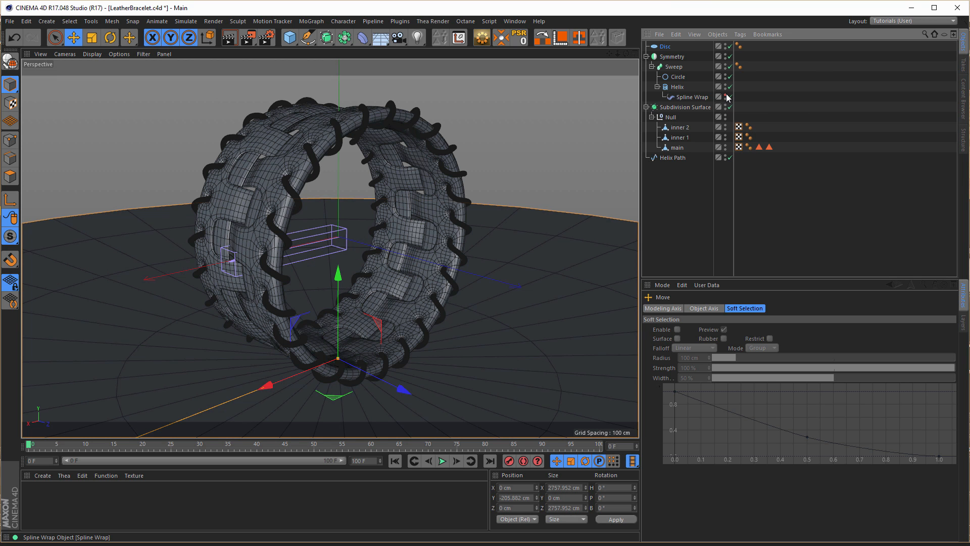
scroll(324, 268, down, 2)
alt+right_drag(324, 268, 314, 272)
alt+middle_drag(314, 273, 330, 266)
alt+drag(325, 268, 275, 273)
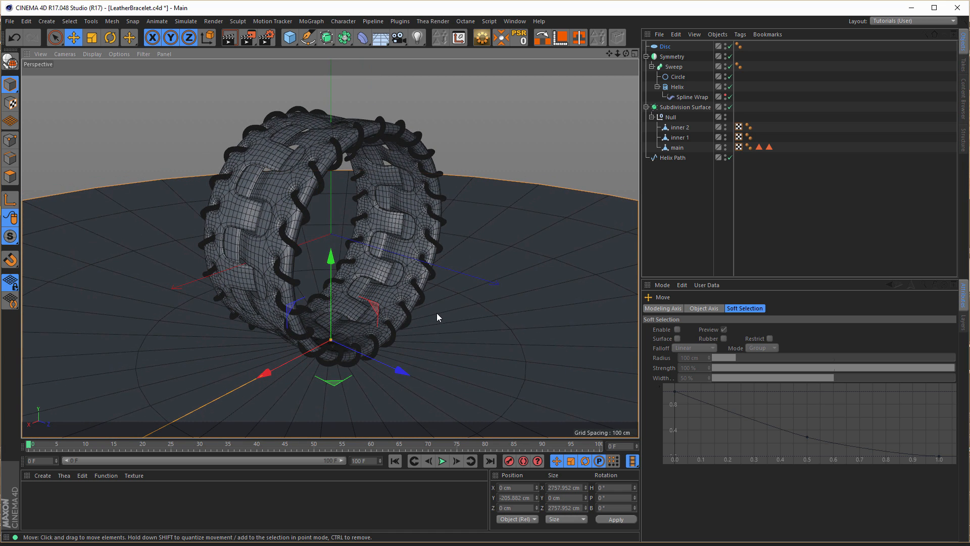
key(t)
drag(456, 300, 555, 274)
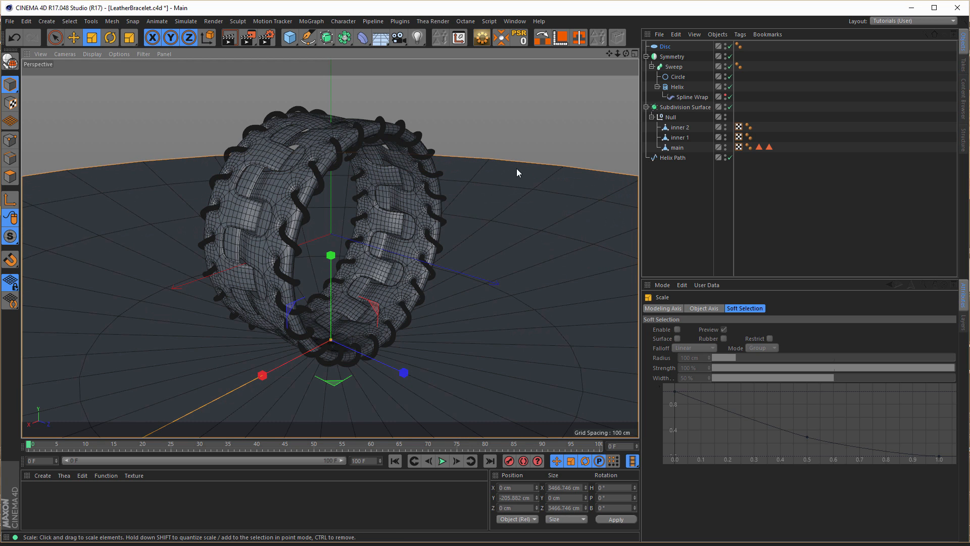
- Add a Background object to the scene and create a new material
click(382, 39)
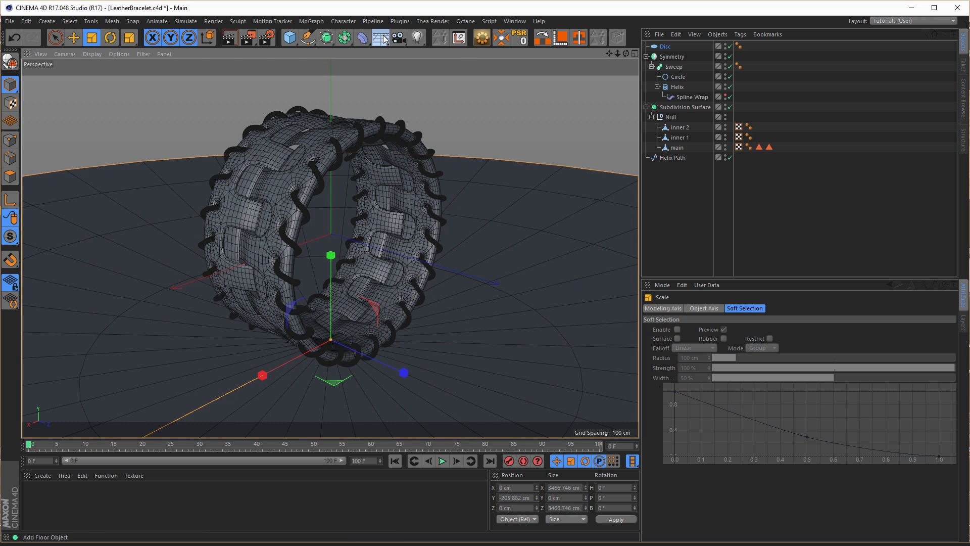
click(443, 128)
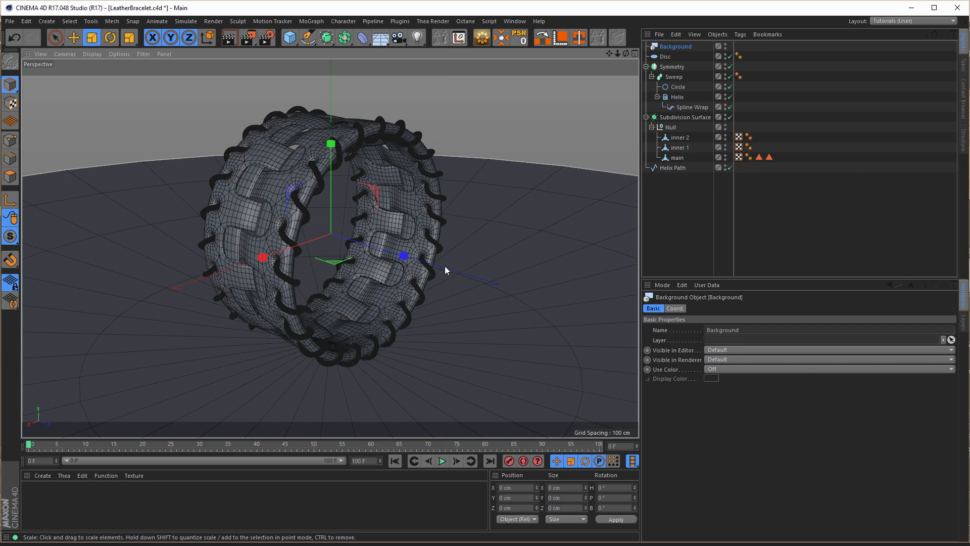
double_click(54, 507)
double_click(48, 504)
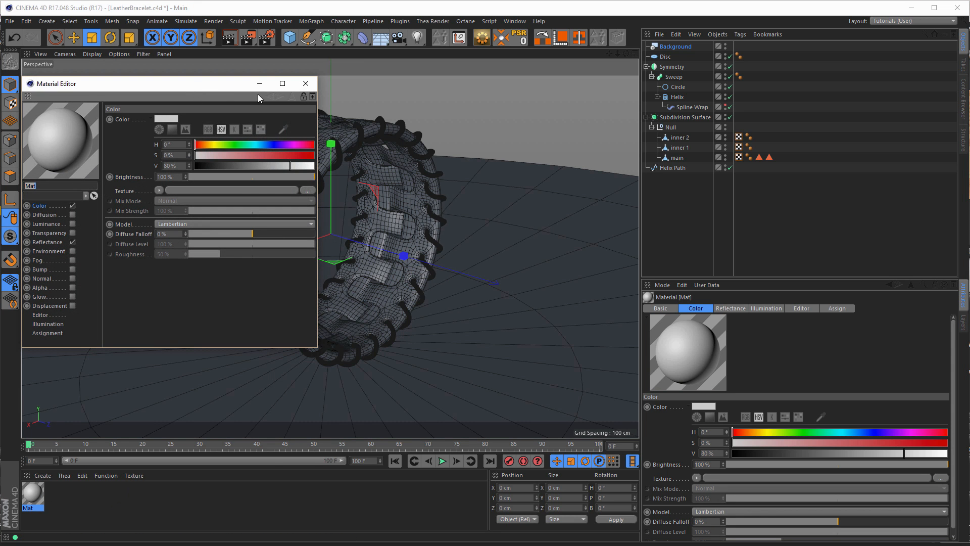
click(310, 86)
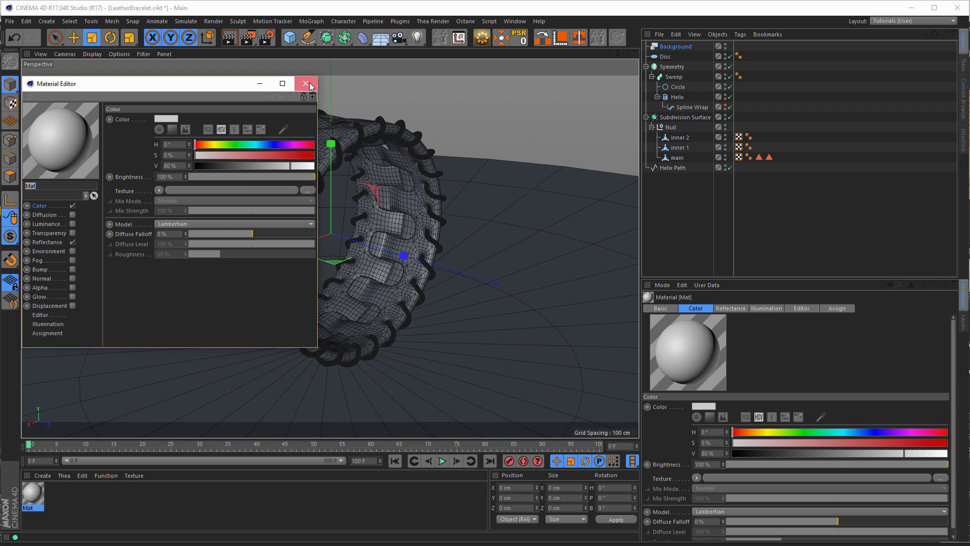
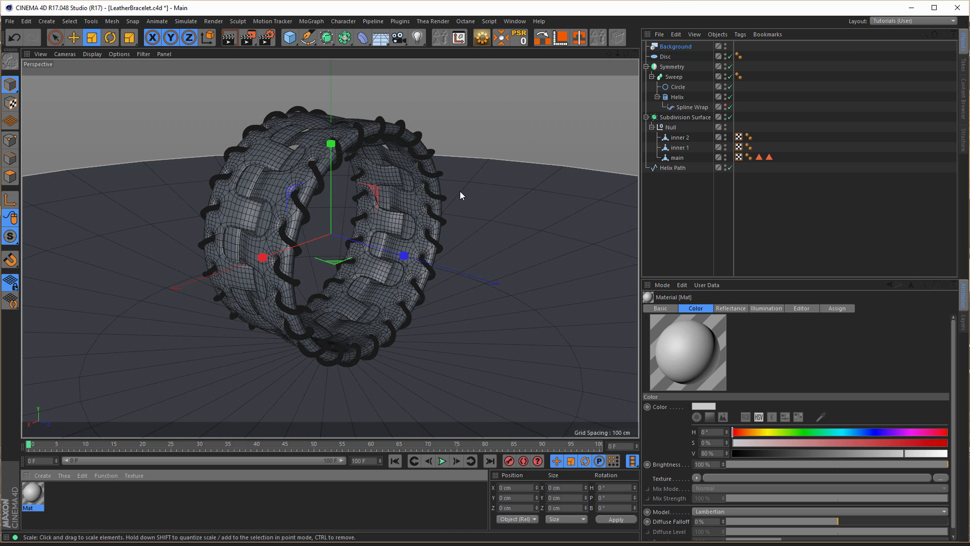
- Disable the new material's Reflectance and load a Gradient of type 2D - Circular as its Color texture
double_click(33, 498)
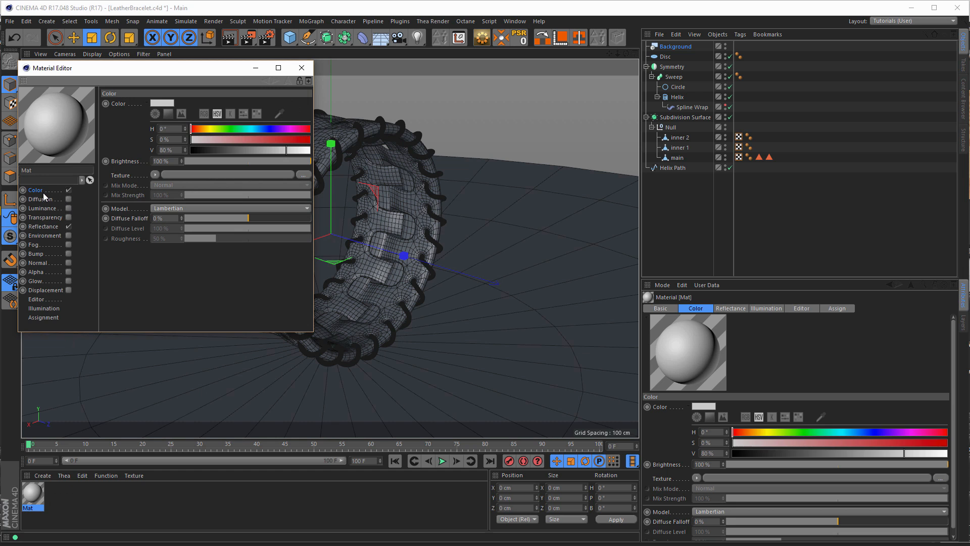
click(69, 226)
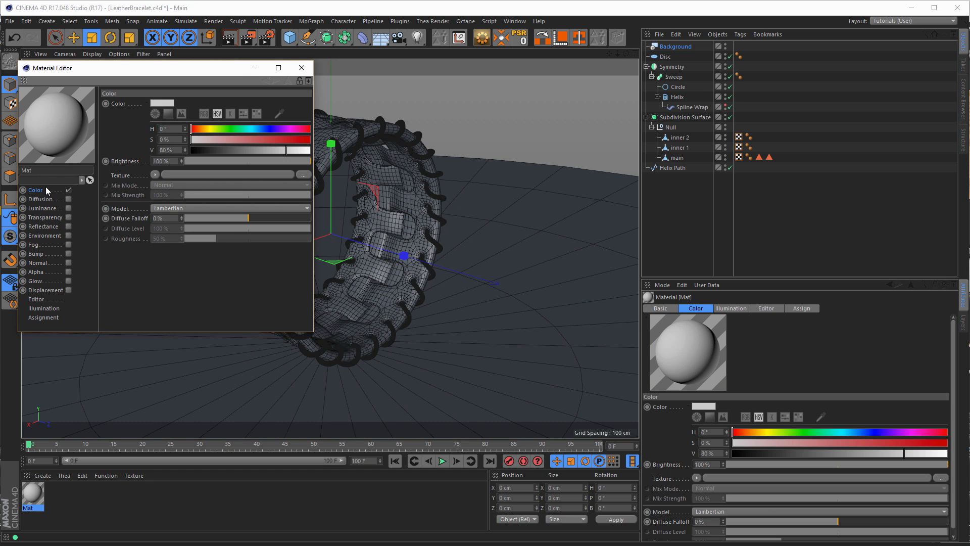
click(154, 175)
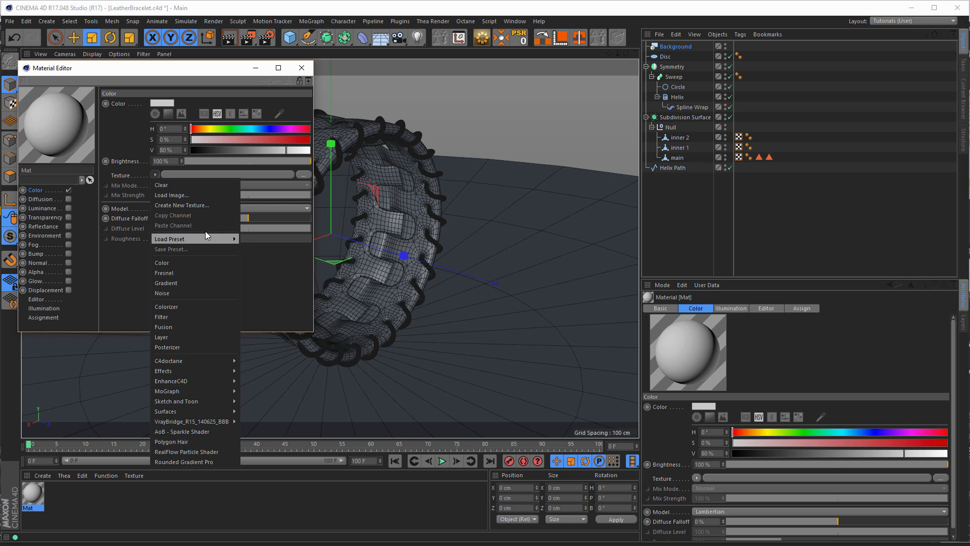
click(198, 283)
click(174, 198)
click(165, 205)
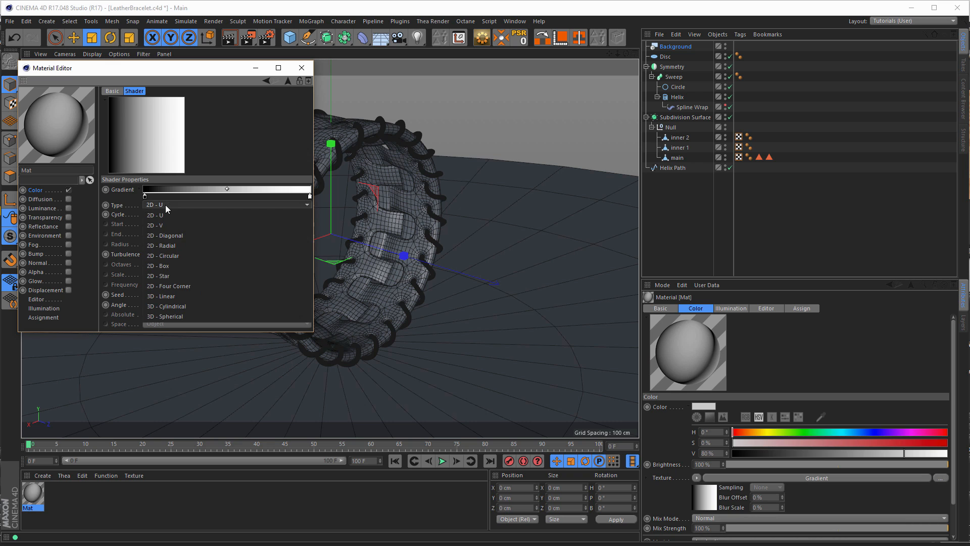
click(190, 255)
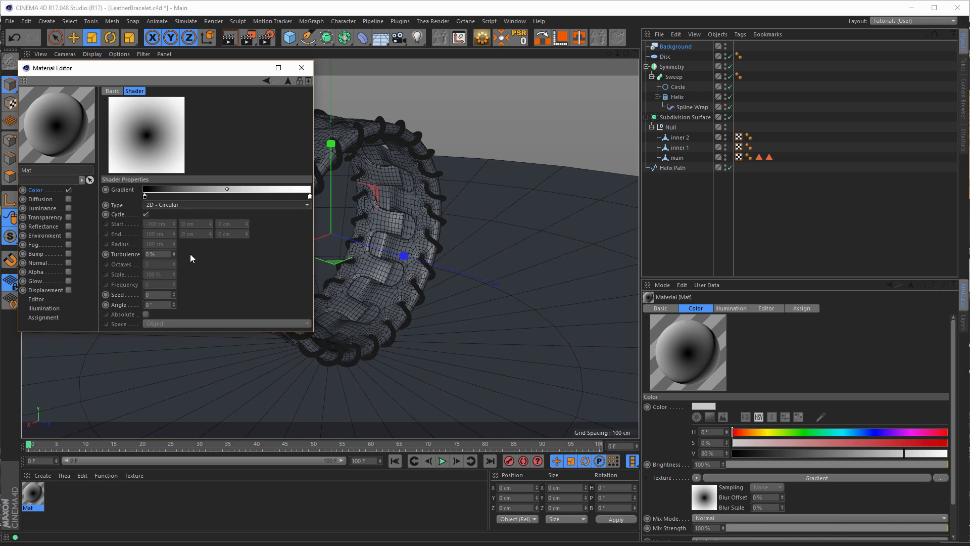
- Invert the gradient's knots and lighten the black end knot to a grey with 71% value
right_click(213, 189)
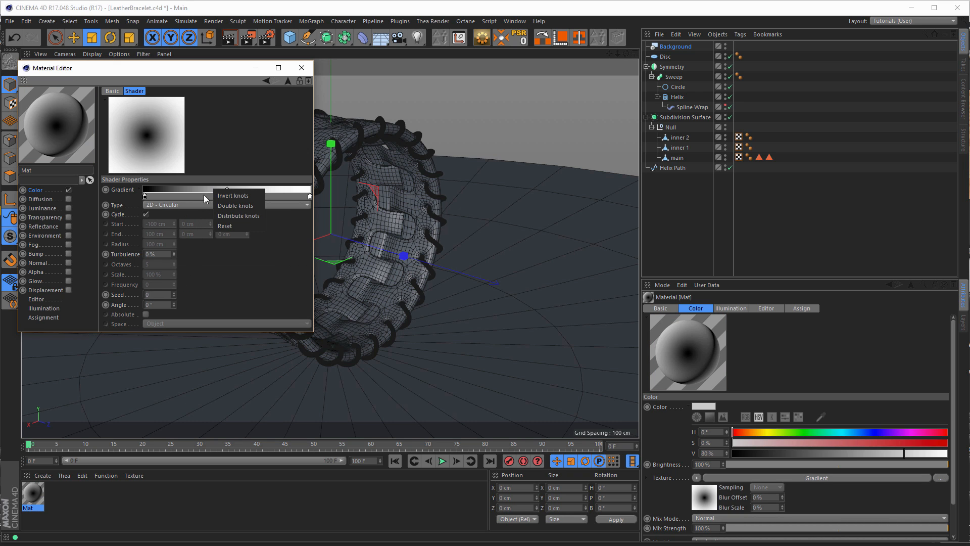
click(244, 199)
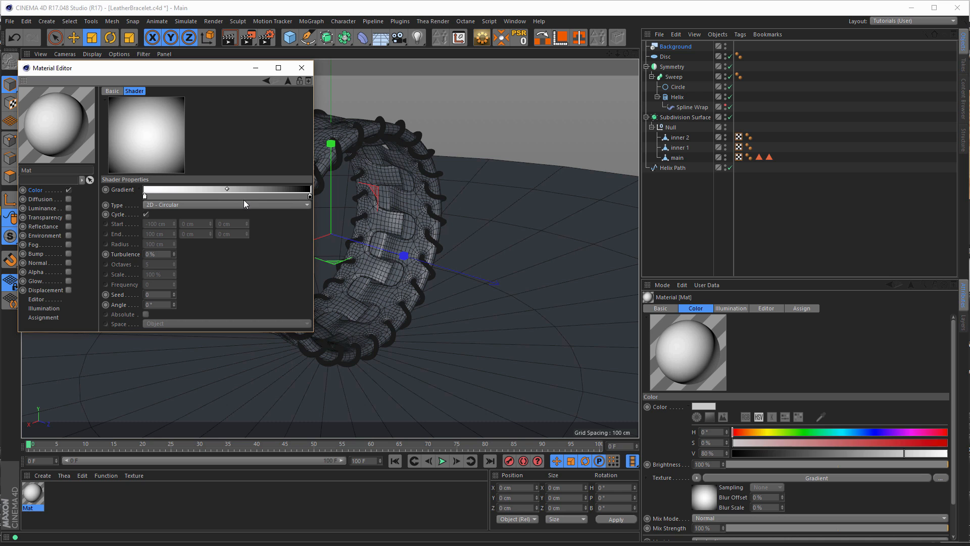
double_click(310, 196)
drag(329, 216, 349, 216)
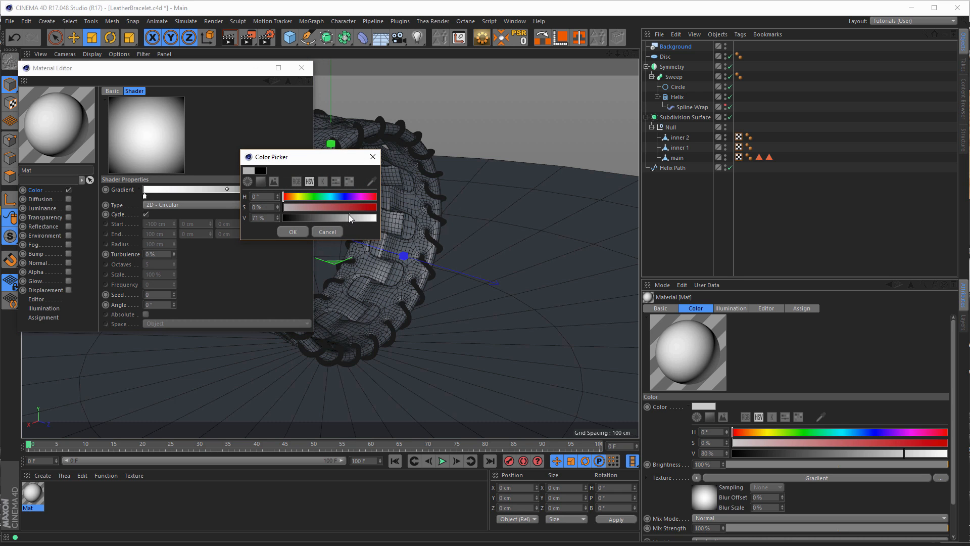
click(302, 231)
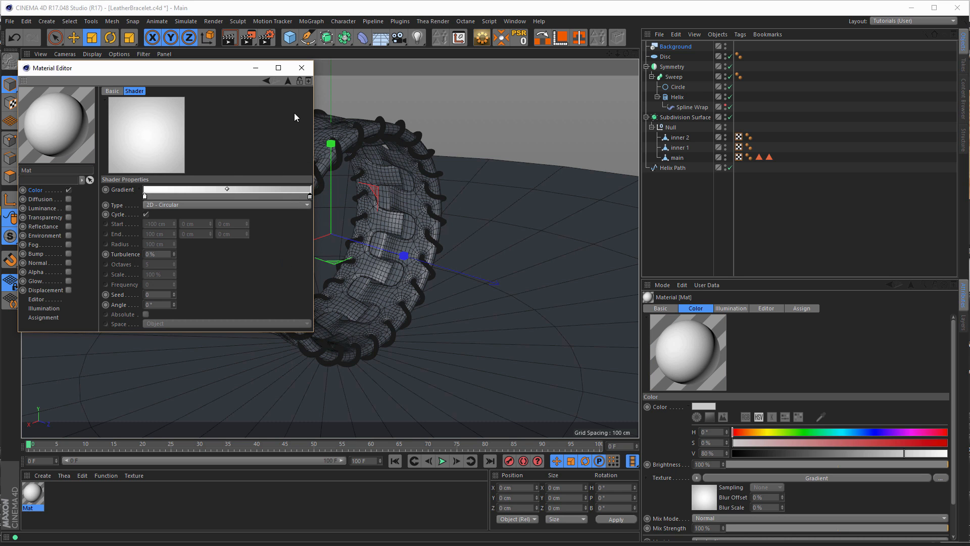
click(306, 68)
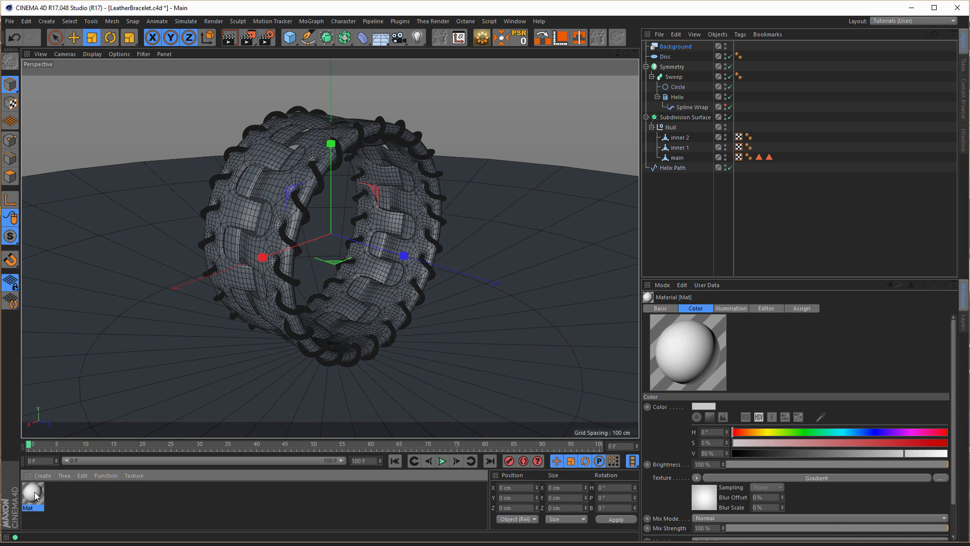
- Apply the gradient material to both the Disc and the Background, with the Disc's texture projection set to Frontal
drag(37, 496, 666, 58)
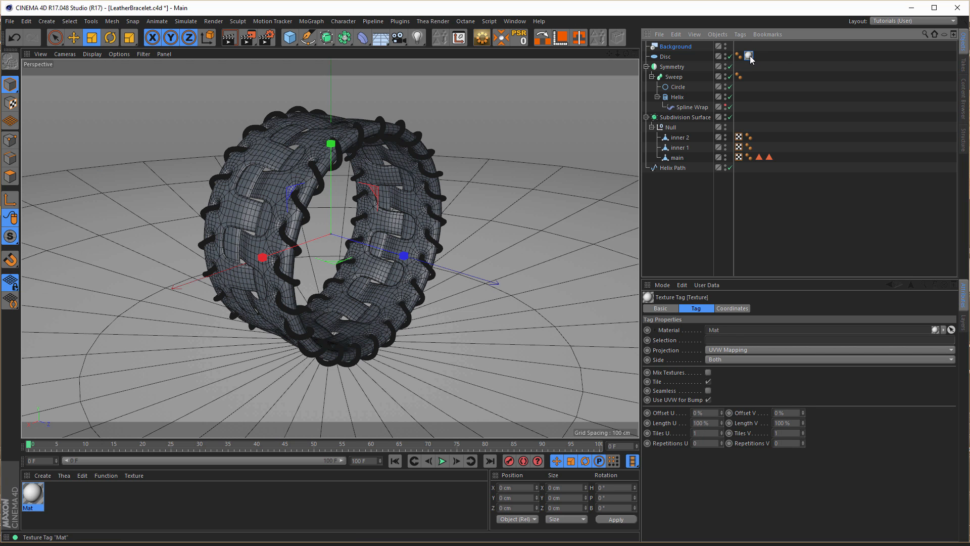
ctrl+drag(751, 59, 739, 46)
click(728, 350)
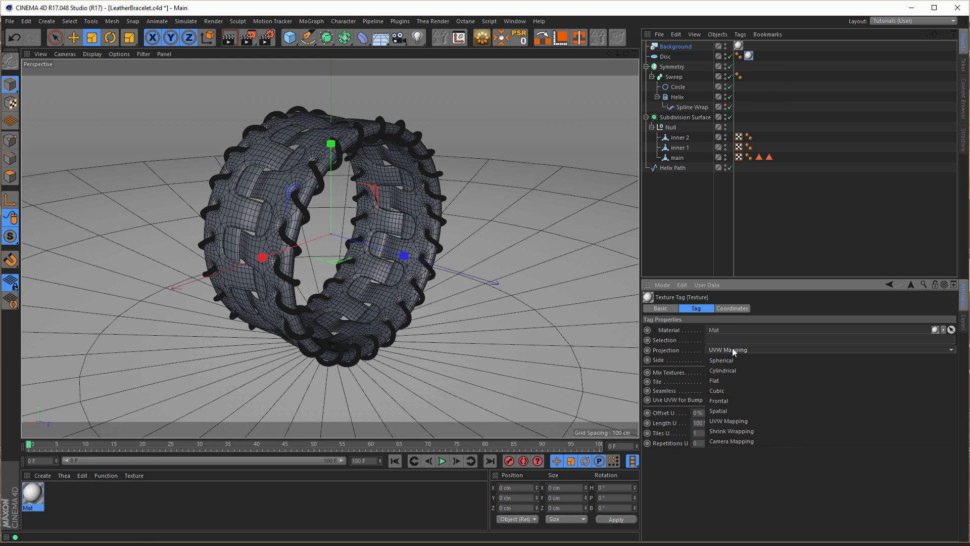
click(729, 400)
- Add a Compositing tag to the Disc and enable Compositing Background
right_click(666, 56)
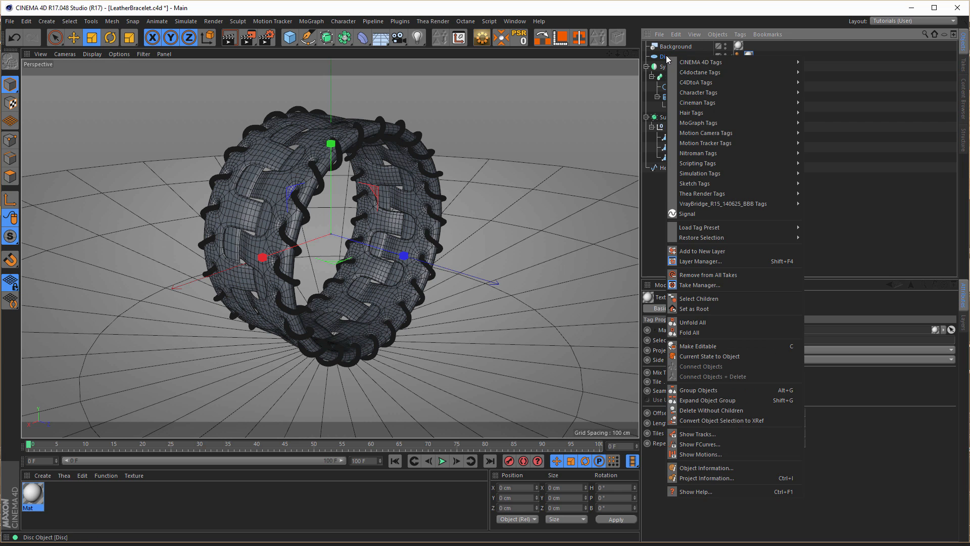
mouse_move(700, 62)
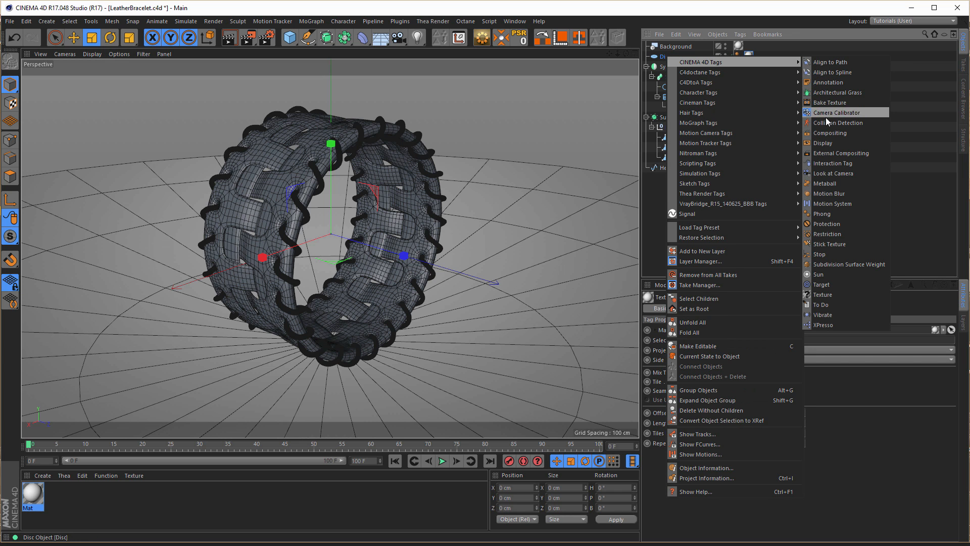
click(826, 132)
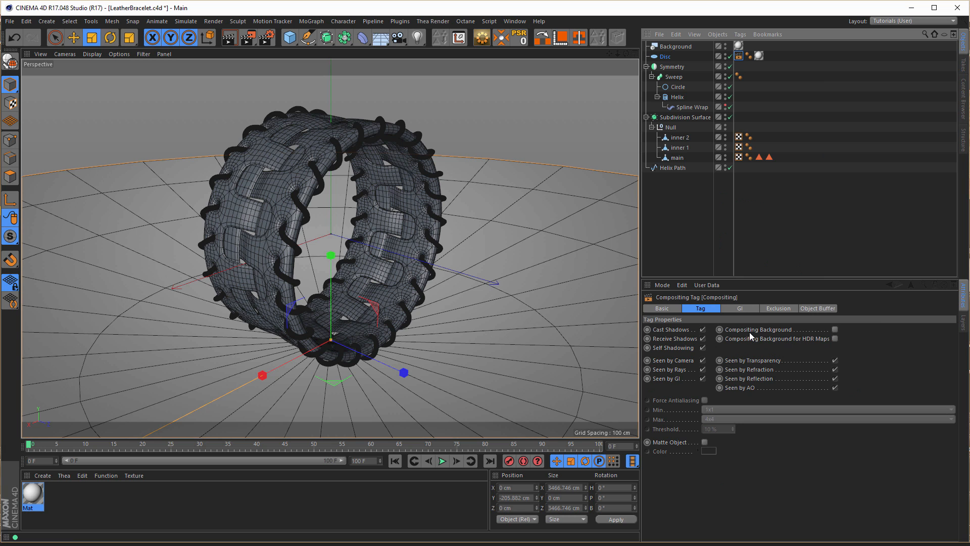
click(836, 329)
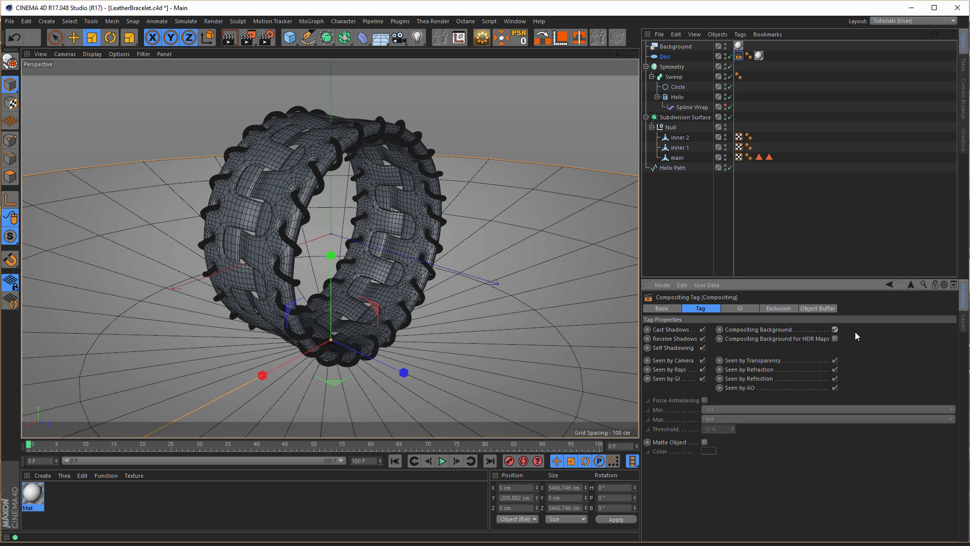
click(676, 47)
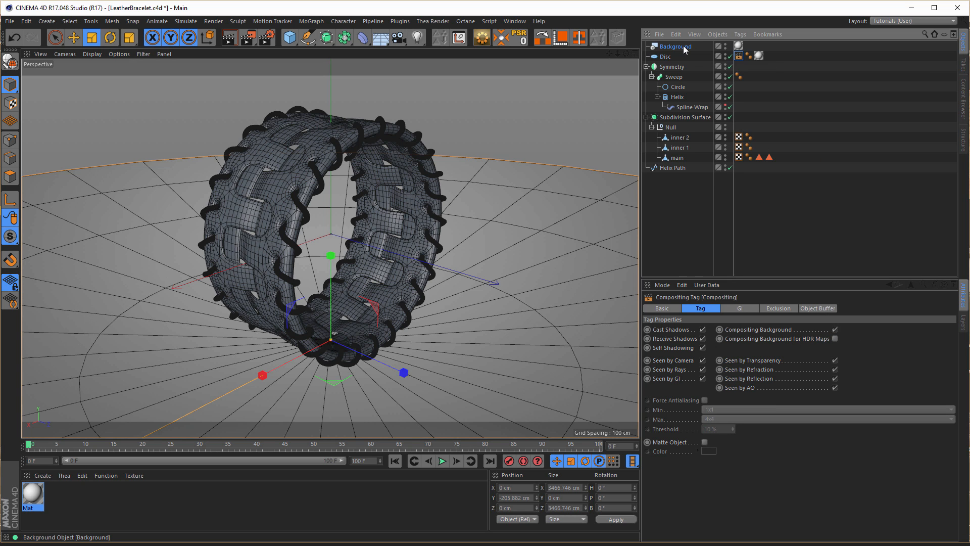
- Open the sIBL Loader plugin and switch its current preset collection to HDRI Studios
click(738, 46)
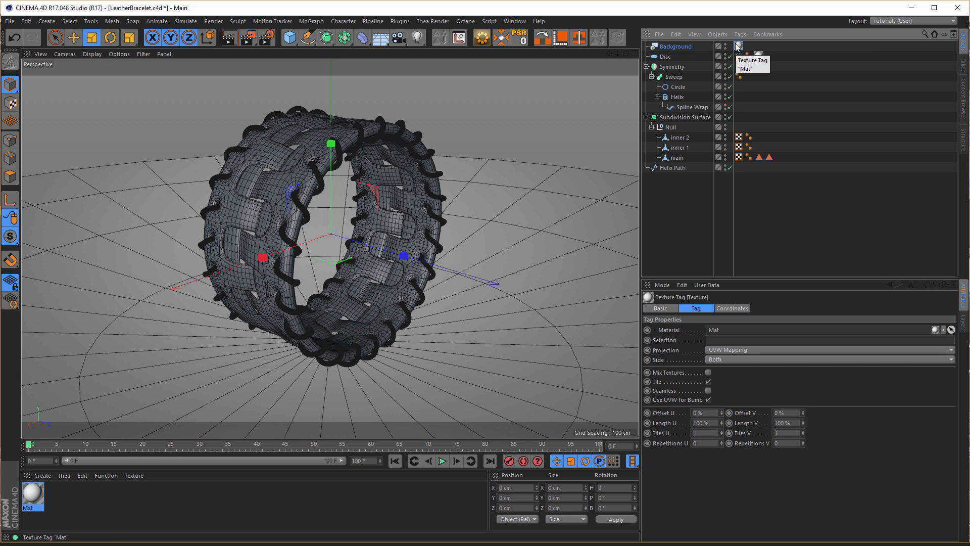
click(669, 45)
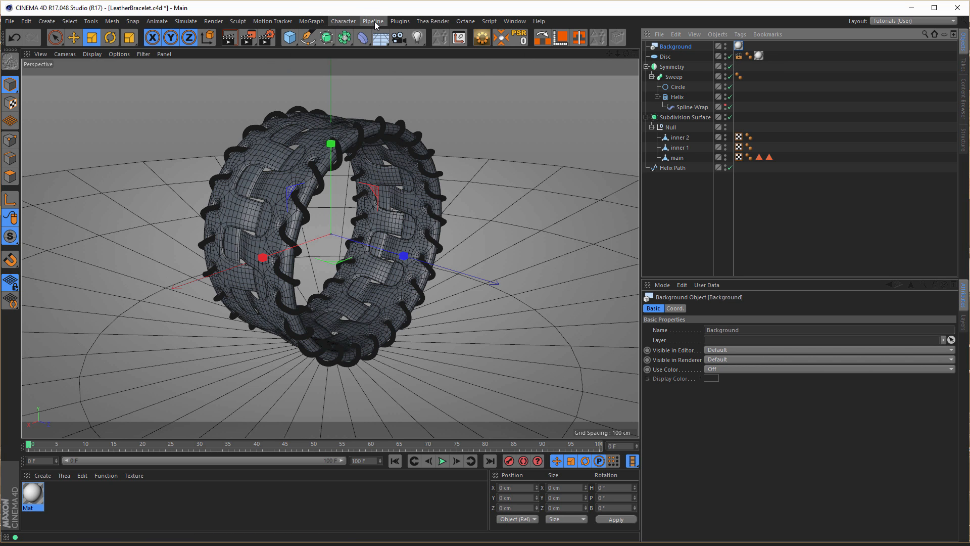
click(394, 20)
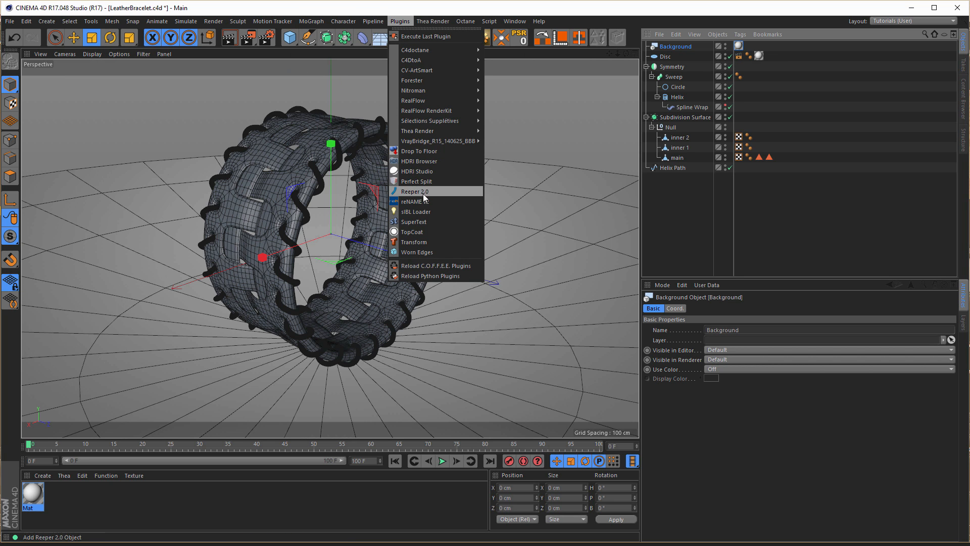
click(422, 212)
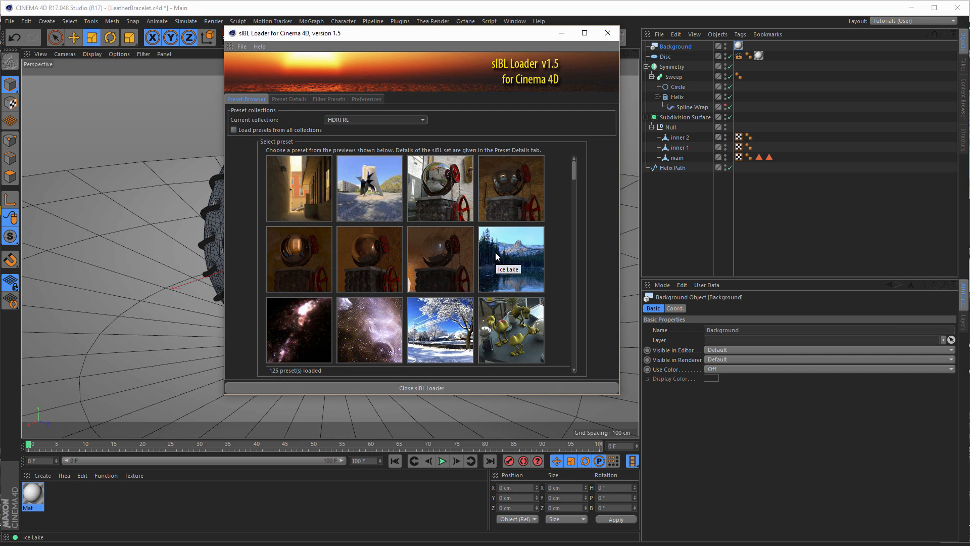
drag(623, 396, 641, 419)
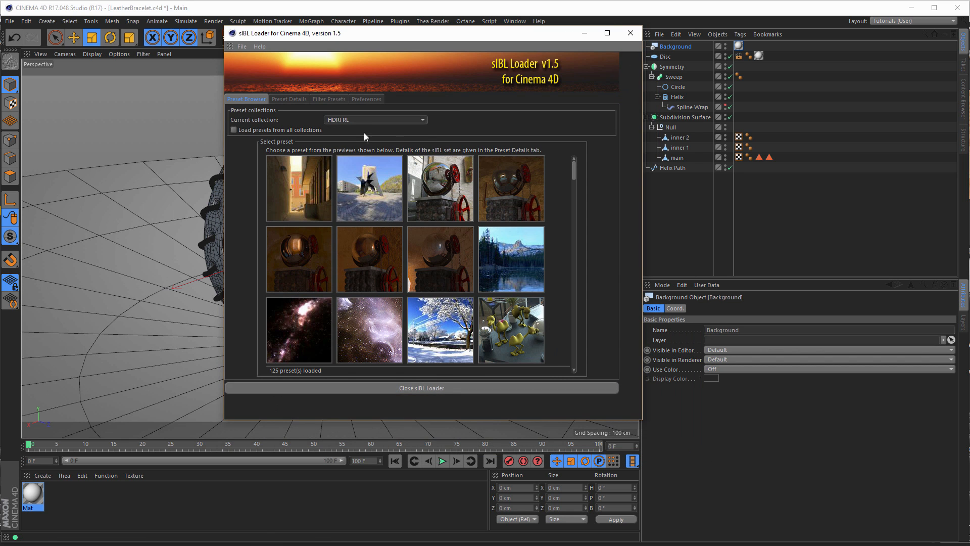
click(351, 120)
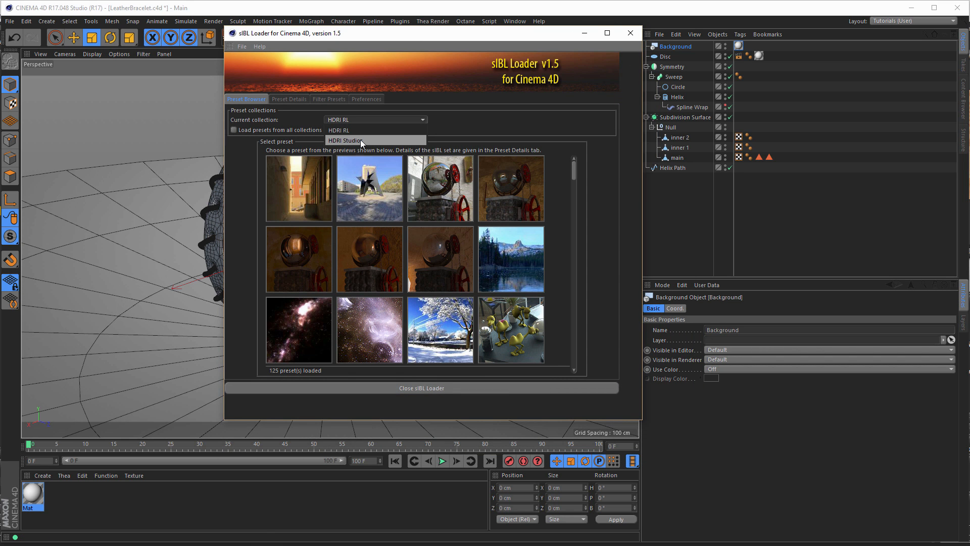
click(361, 141)
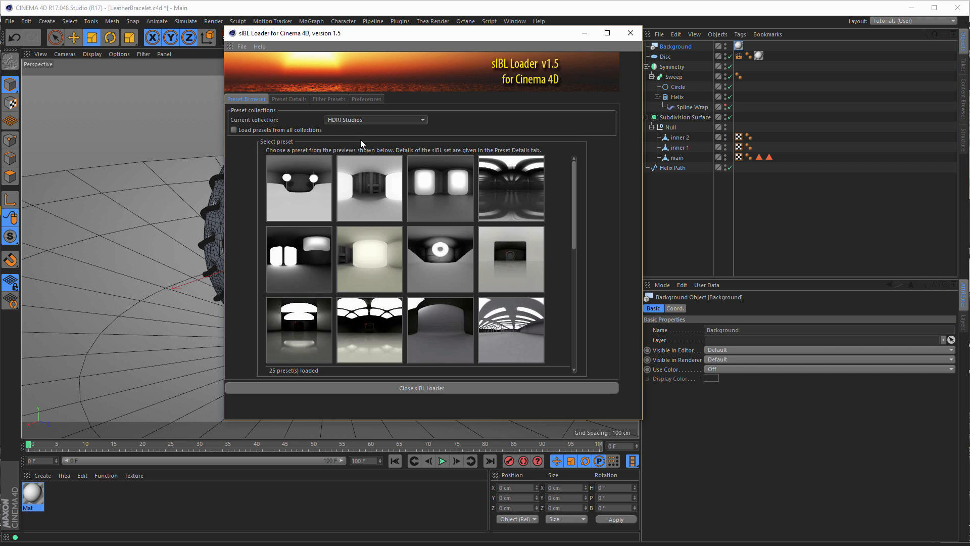
- Apply studio preset 03 to the scene with the inbuilt renderer and test-render the bracelet view
mouse_move(575, 174)
mouse_down()
mouse_move(567, 240)
mouse_move(571, 168)
mouse_up()
double_click(372, 189)
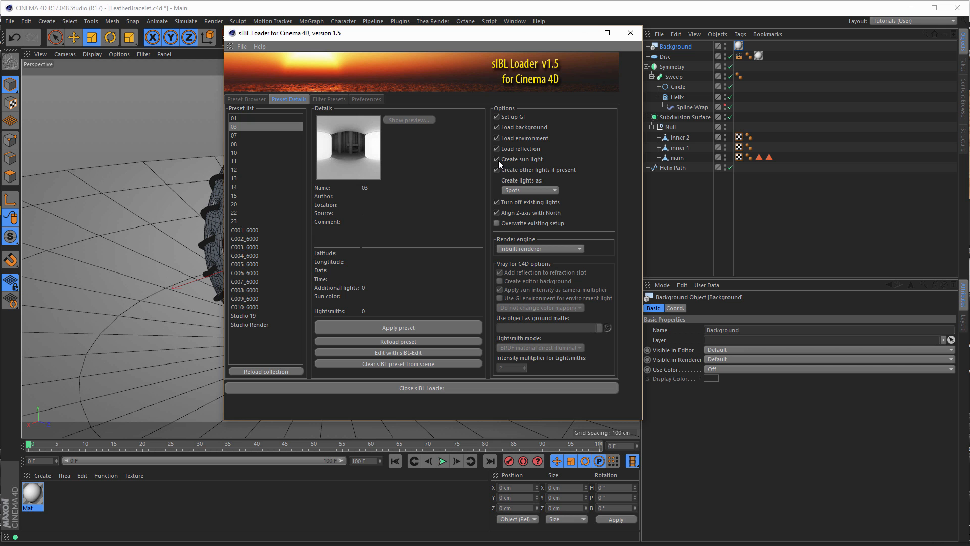
click(383, 329)
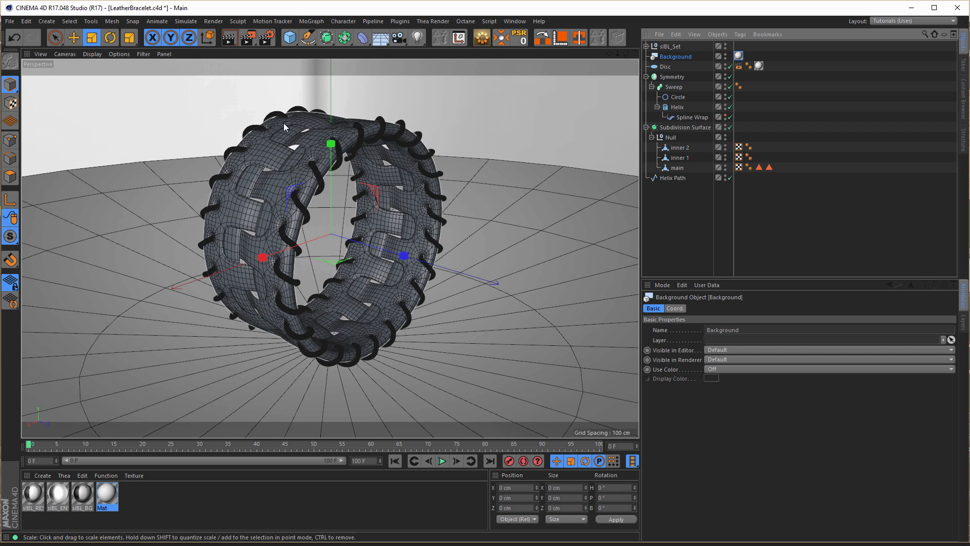
click(668, 46)
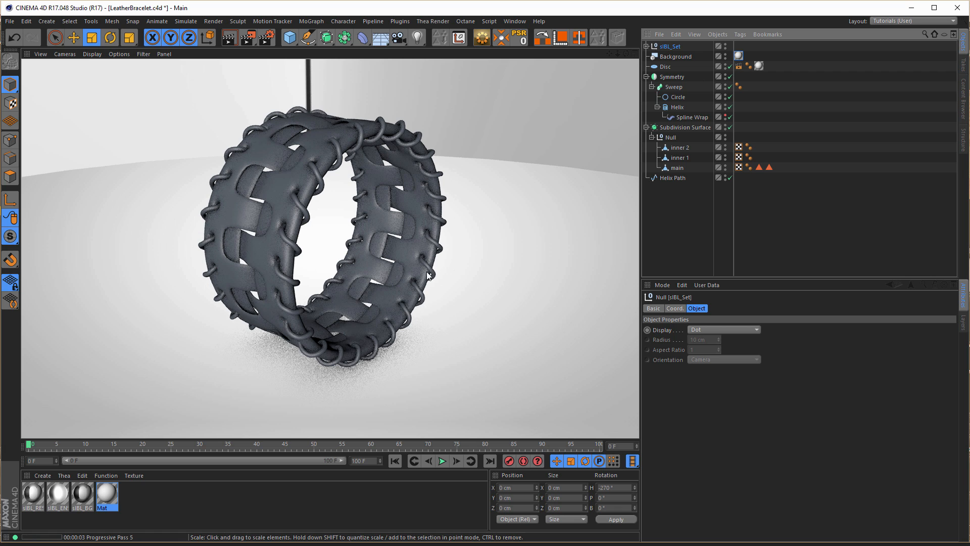
click(311, 511)
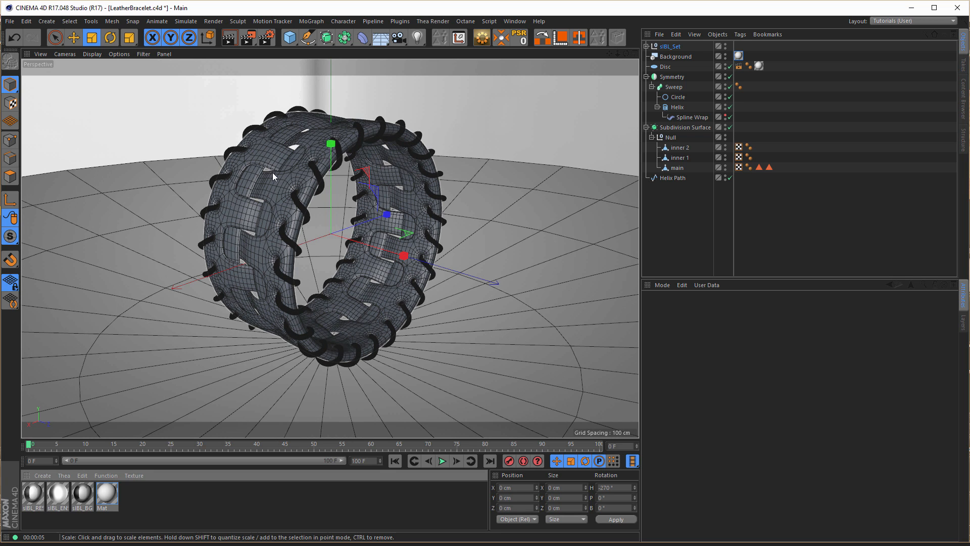
- Apply the saved Leather material preset to the bracelet and add the Leather Helix preset to the scene's materials
click(964, 94)
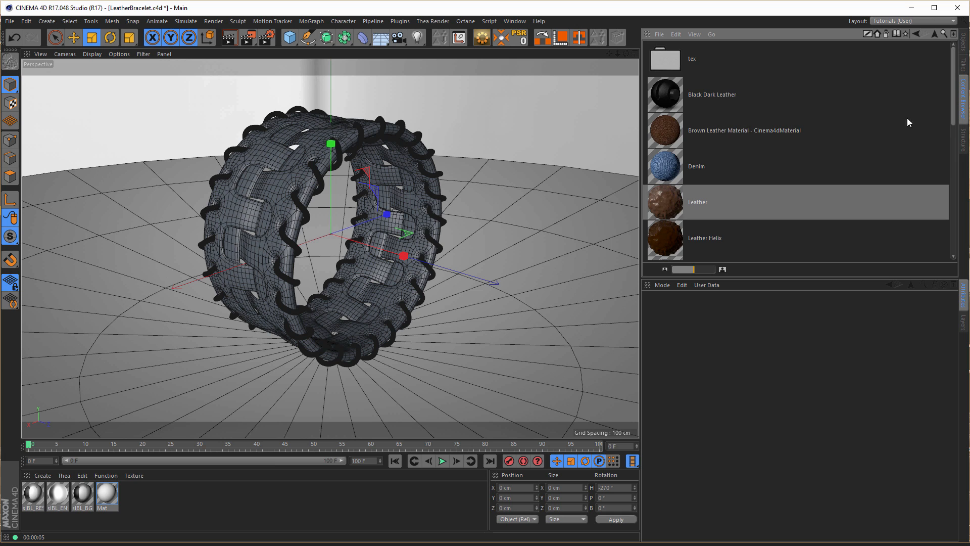
click(674, 202)
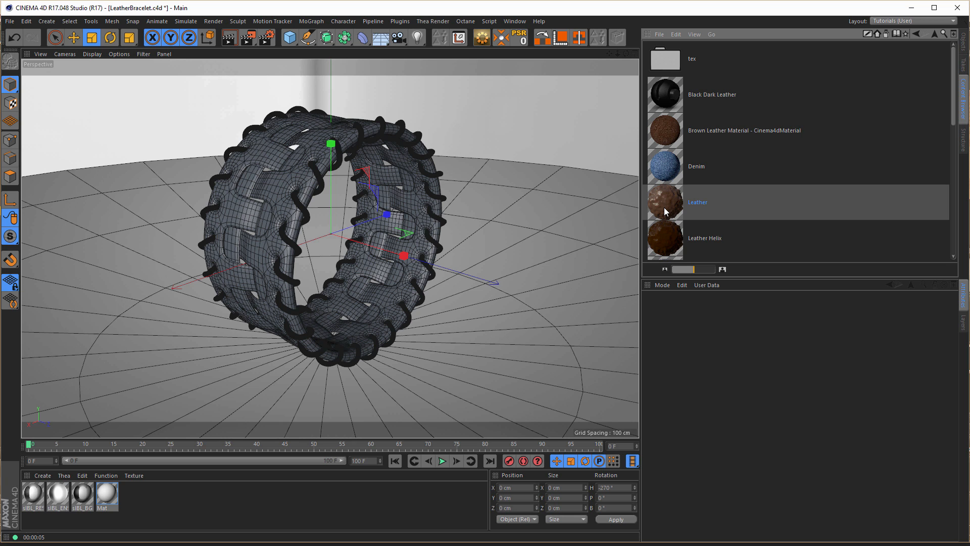
mouse_move(664, 208)
mouse_down()
mouse_move(639, 223)
mouse_move(383, 187)
mouse_move(270, 156)
mouse_up()
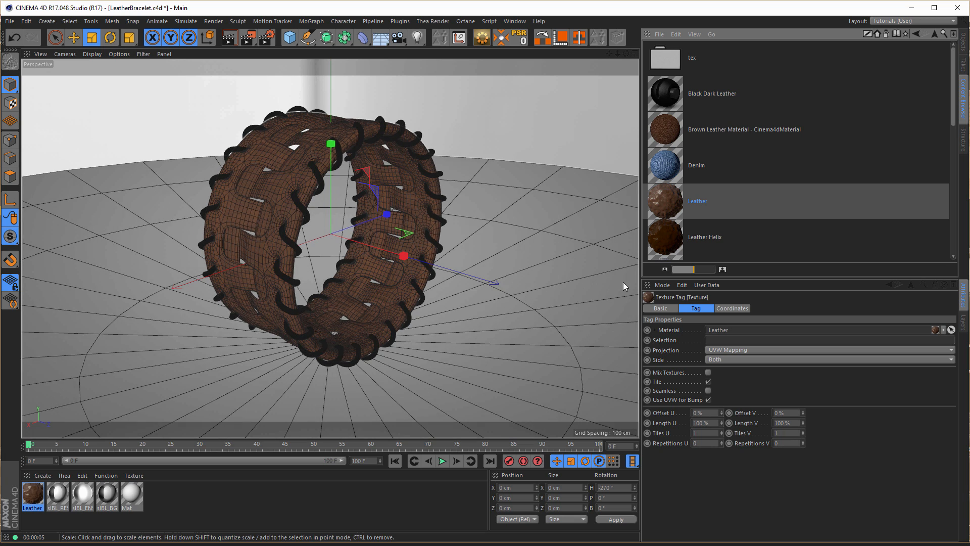
drag(668, 238, 177, 506)
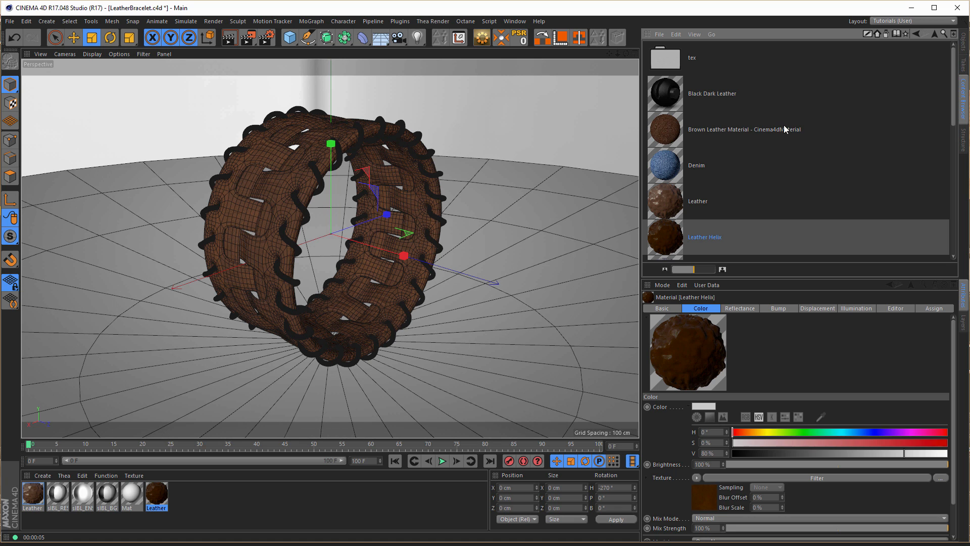
- Set the projection of the Leather texture on the Subdivision Surface to Cubic
click(963, 44)
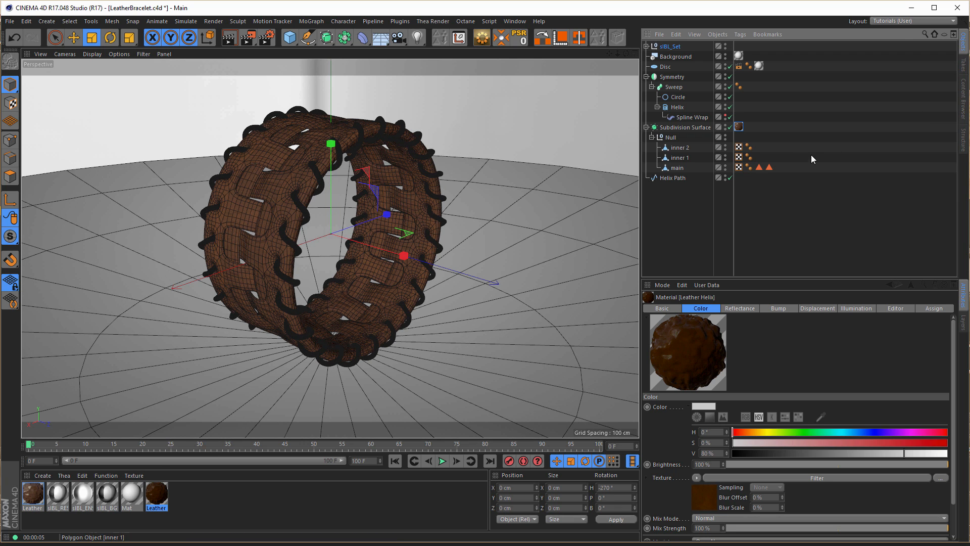
click(738, 127)
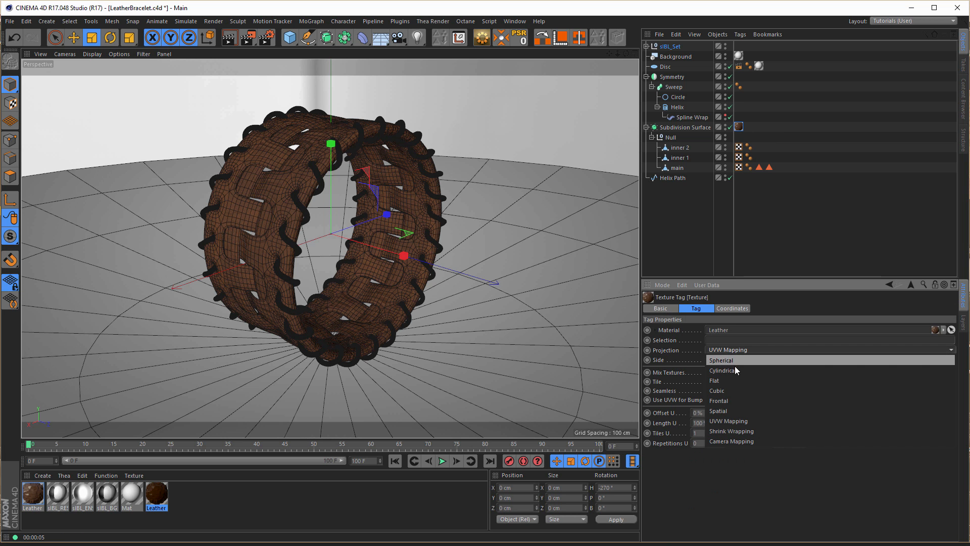
click(728, 350)
click(730, 390)
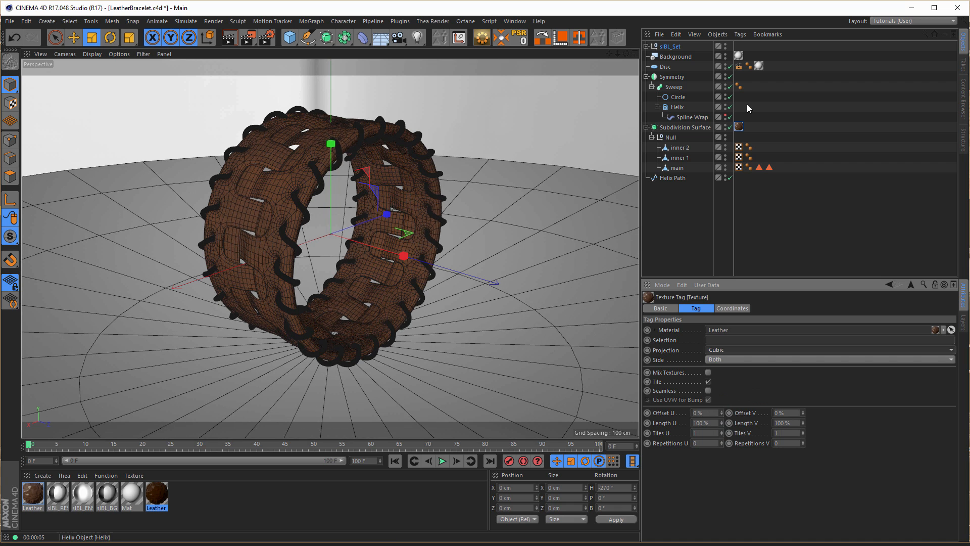
- Apply the Leather Helix material to the Symmetry object that holds the cord
click(158, 498)
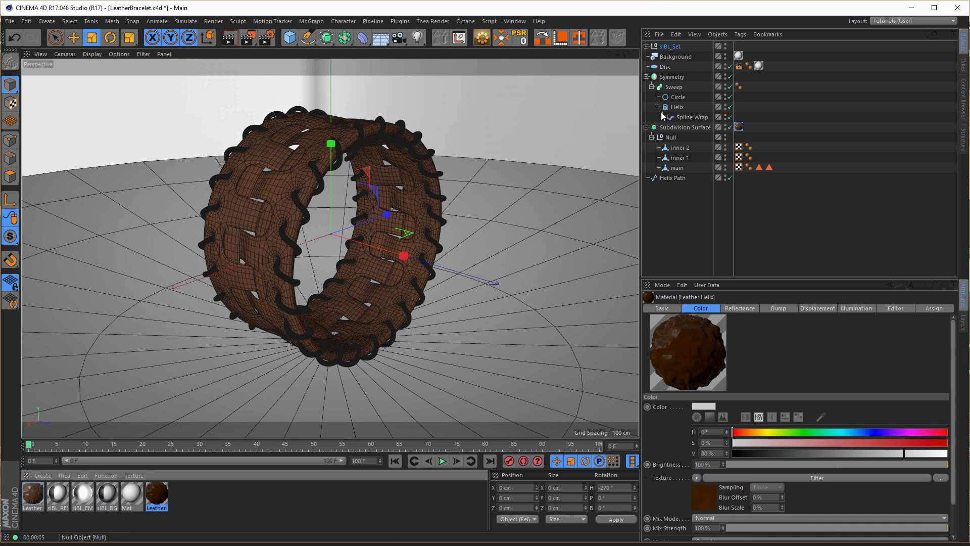
drag(162, 496, 681, 79)
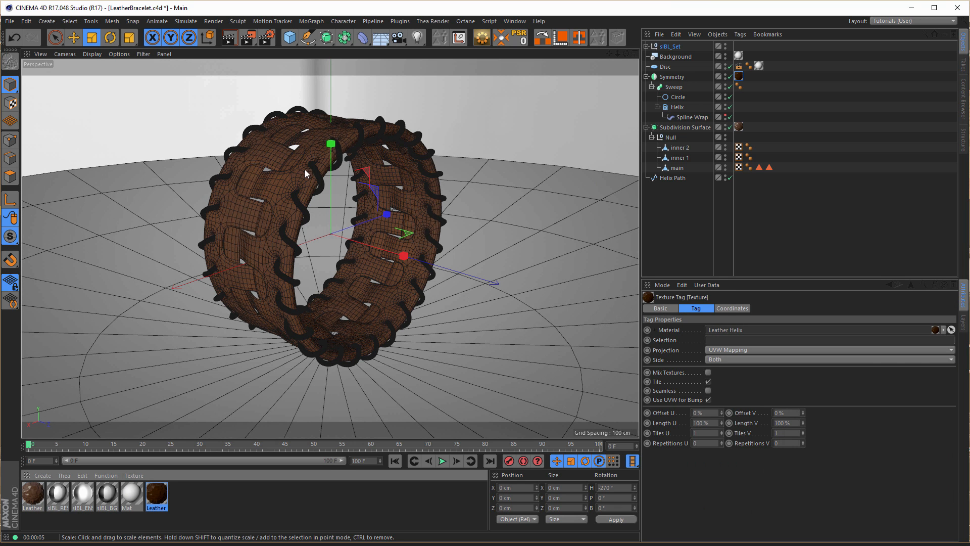
alt+drag(304, 170, 313, 182)
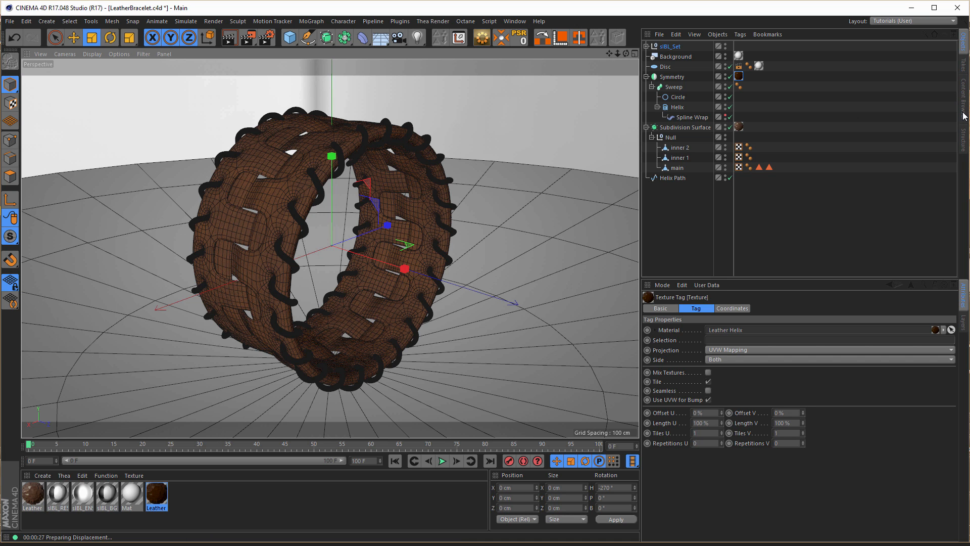
- Switch the active render setting from Very Low to Low, with Global Illumination enabled
click(265, 38)
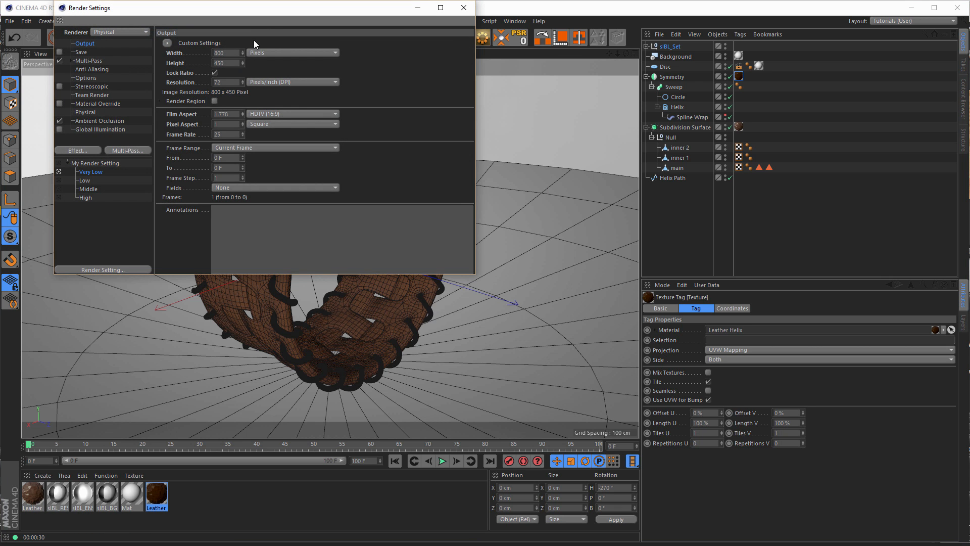
drag(274, 20, 315, 90)
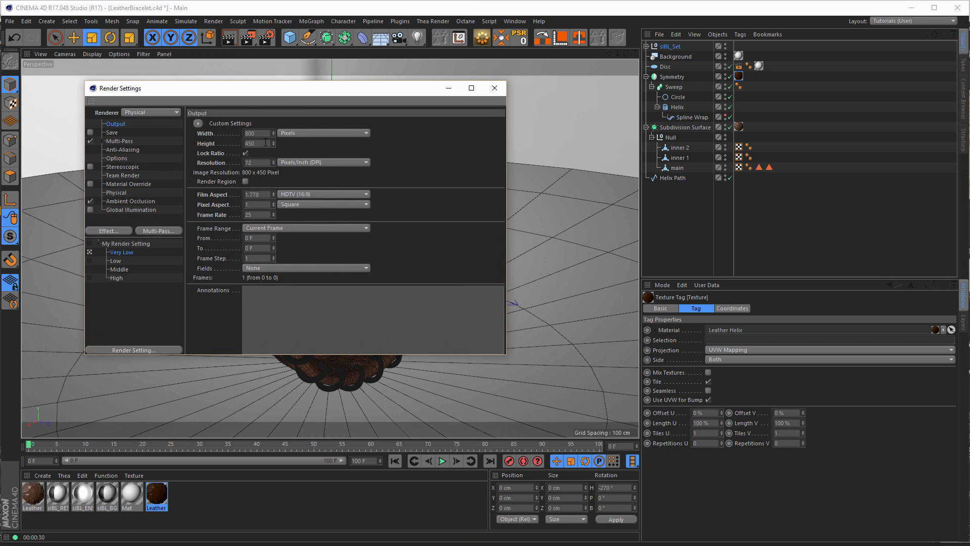
click(89, 261)
click(91, 210)
drag(268, 355, 286, 415)
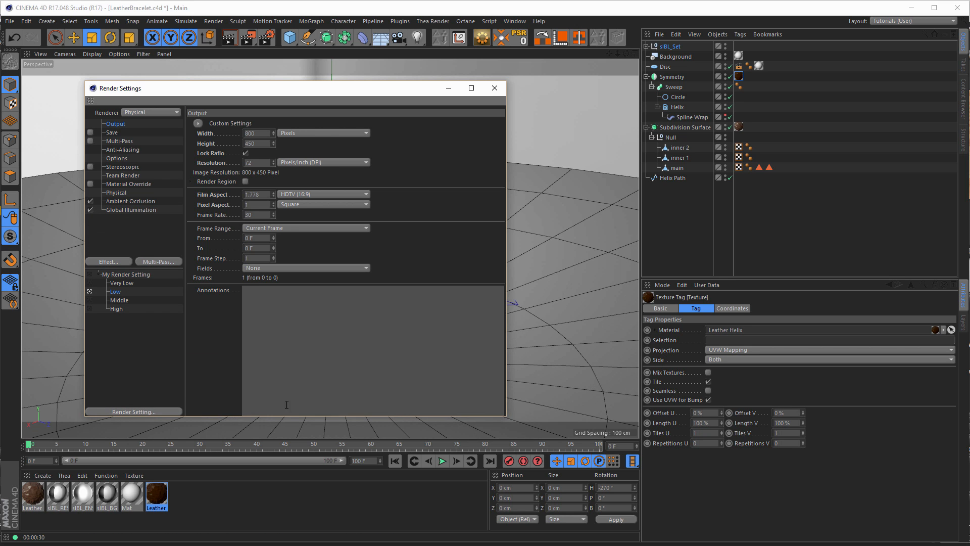
- Review the Low setting's Global Illumination sample options and the Physical renderer's sampler options
click(131, 210)
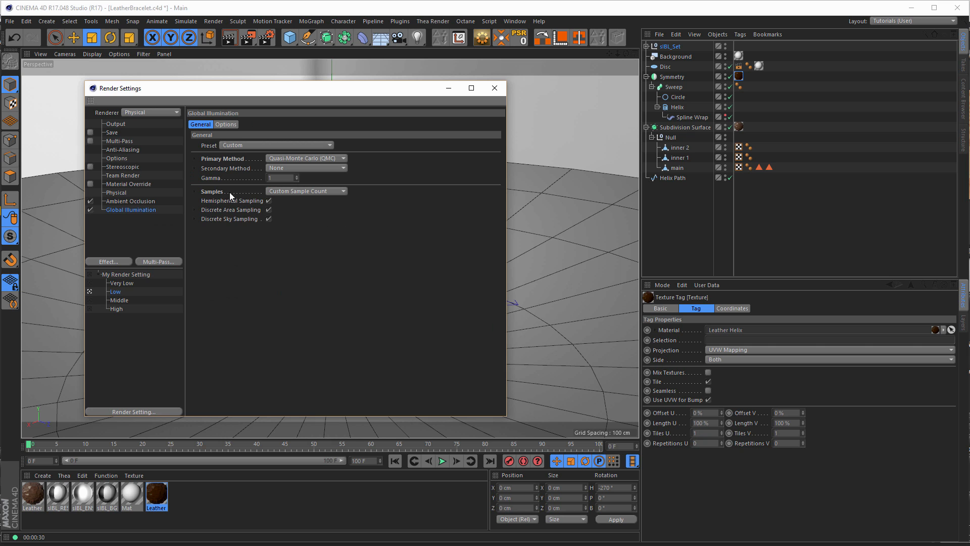
click(197, 192)
click(264, 212)
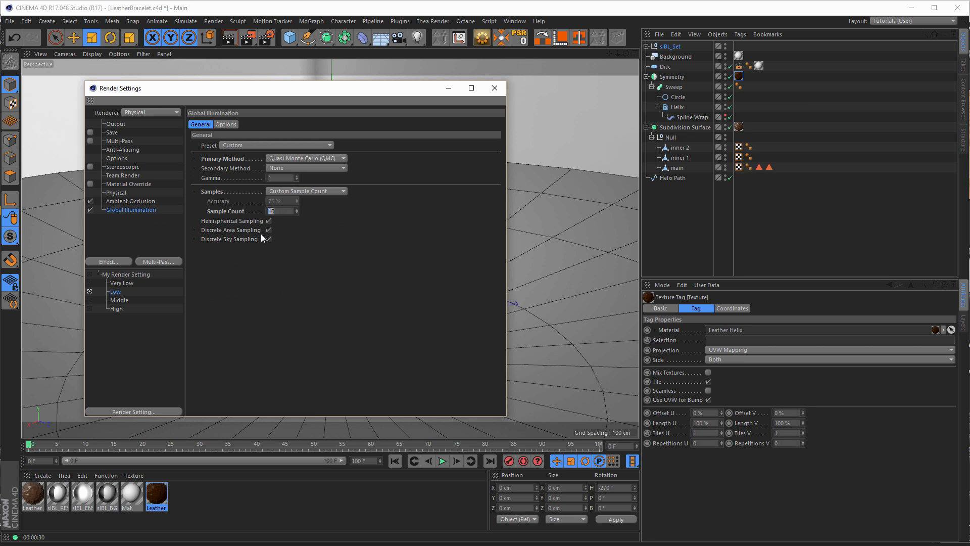
click(115, 193)
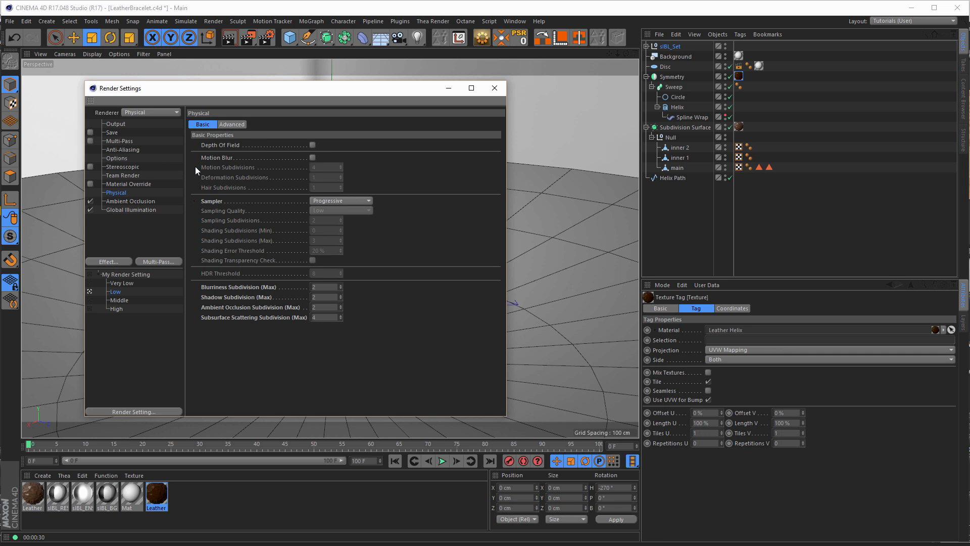
- Disable the Displacement channel of the Leather material
drag(320, 93, 889, 75)
double_click(31, 493)
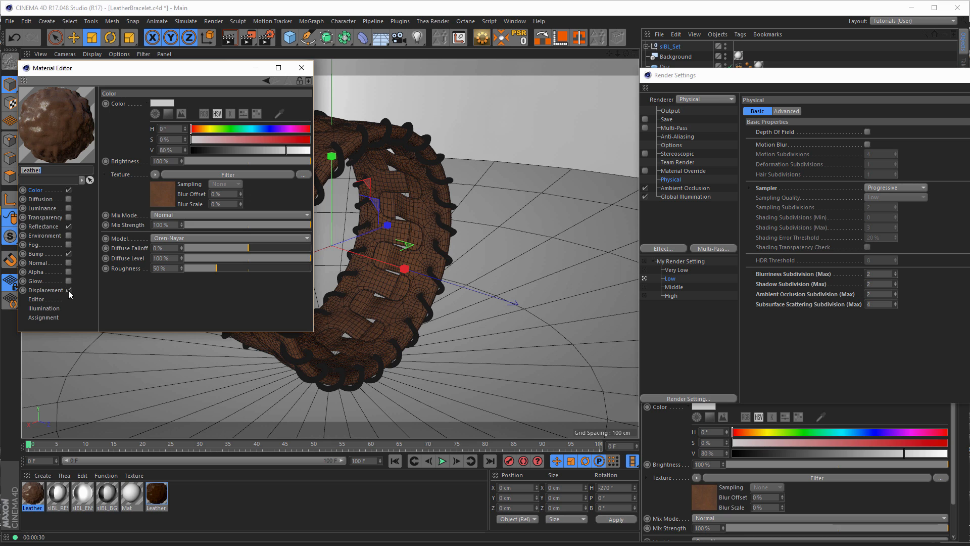
click(55, 290)
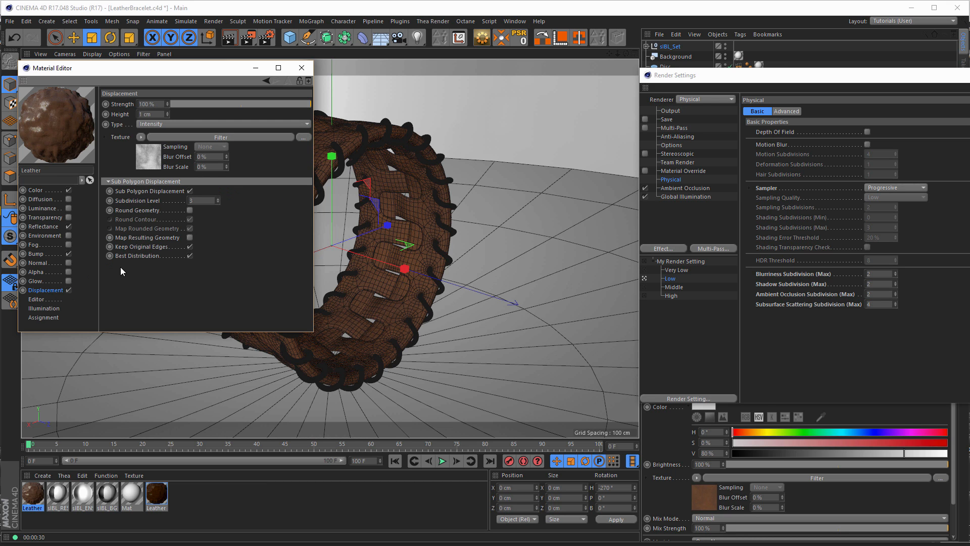
click(69, 290)
drag(159, 70, 760, 159)
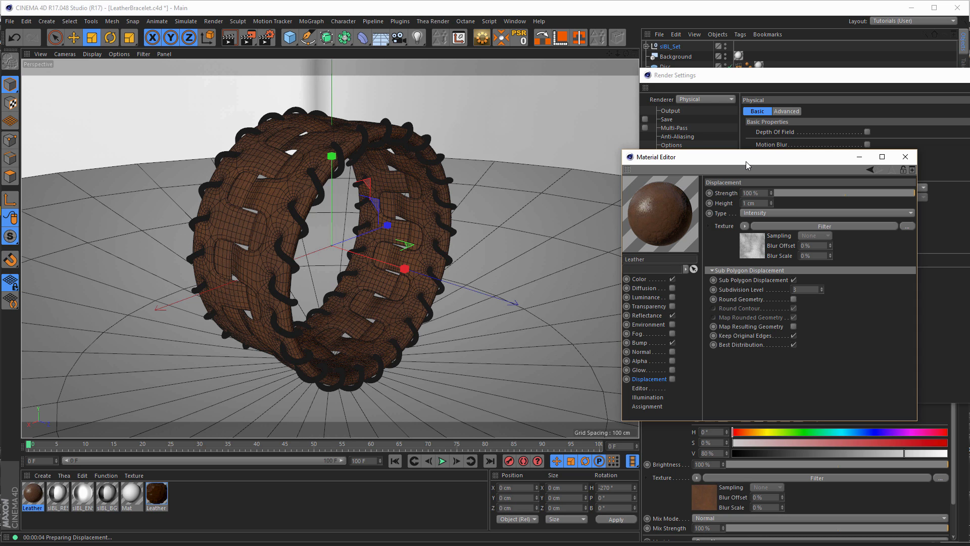
- Disable the Displacement channel of the Leather Helix material and test-render the view
click(157, 495)
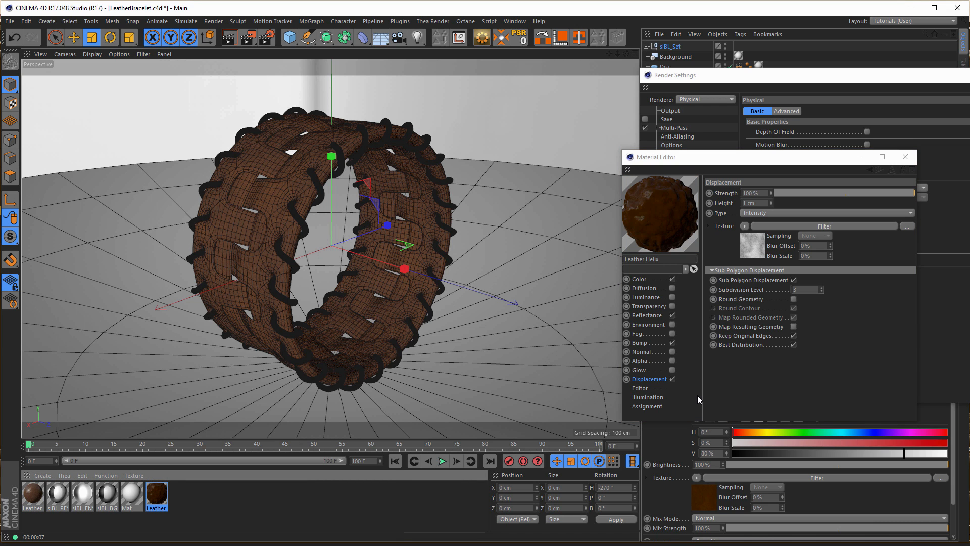
click(671, 379)
key(ctrl+r)
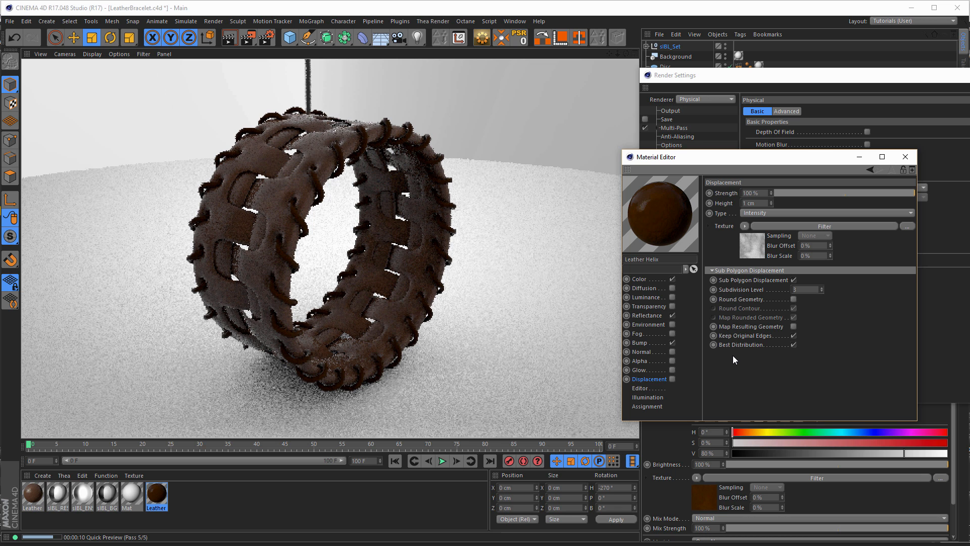
click(911, 158)
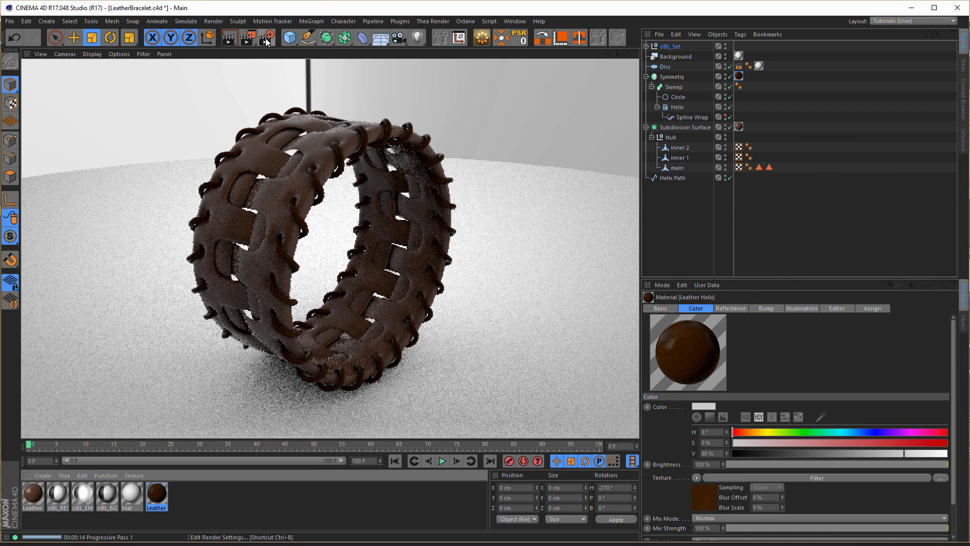
- Make Middle the active render setting
click(266, 40)
drag(730, 86, 351, 109)
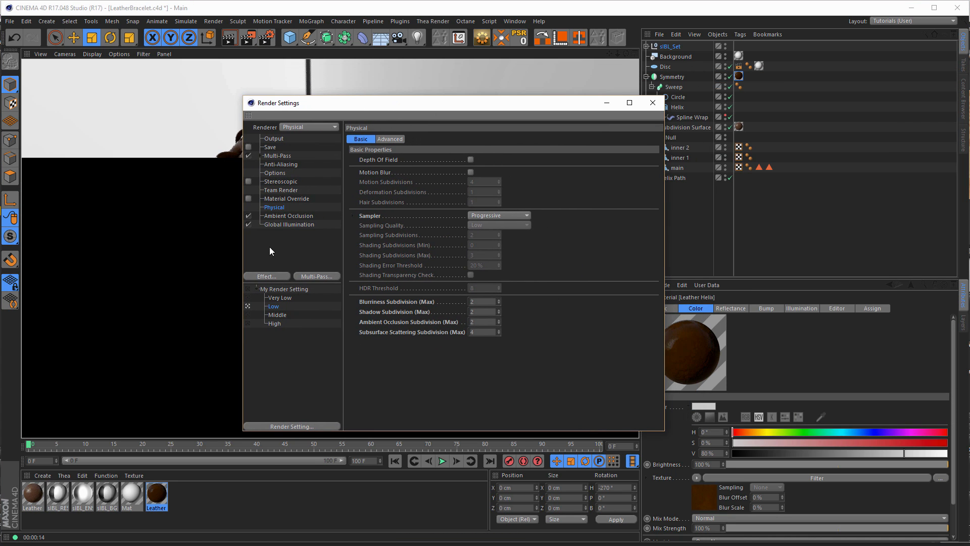
click(247, 315)
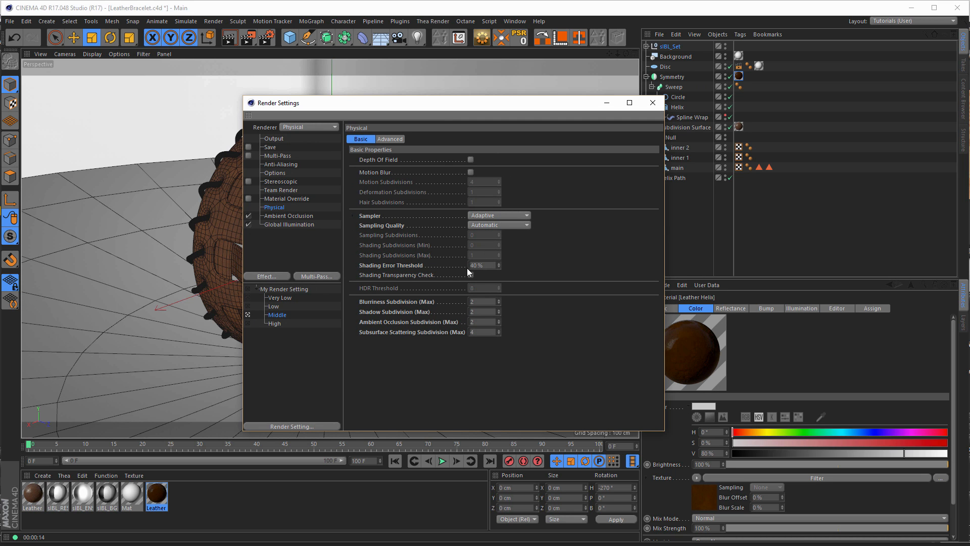
- Review the Global Illumination sample options of the Middle render setting
click(281, 225)
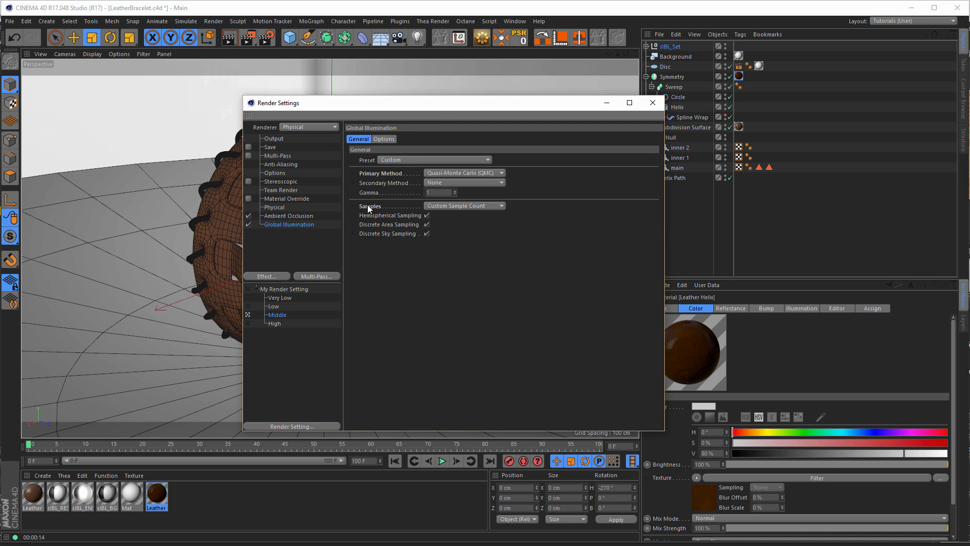
click(352, 207)
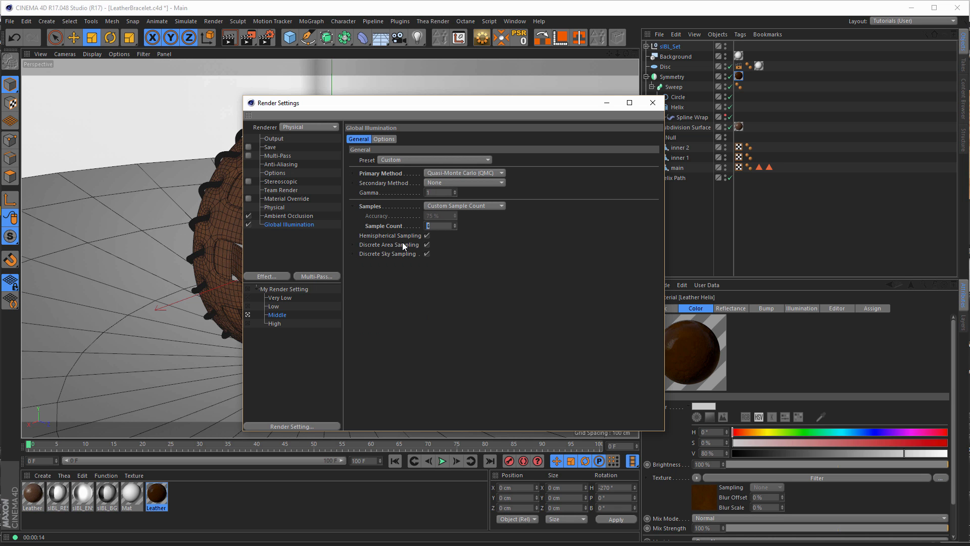
click(652, 103)
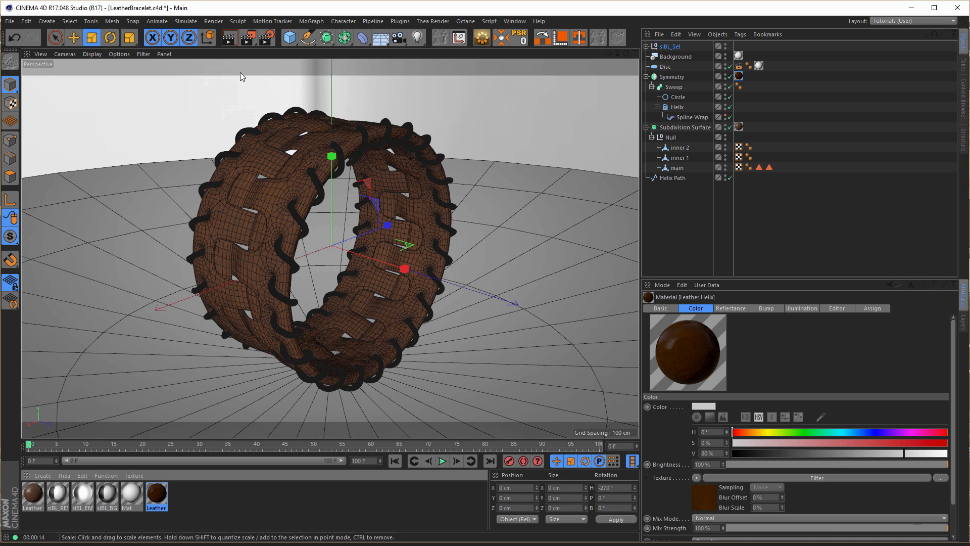
- Render the bracelet scene to the Picture Viewer and view it at 100% zoom in a smaller viewer window
click(253, 45)
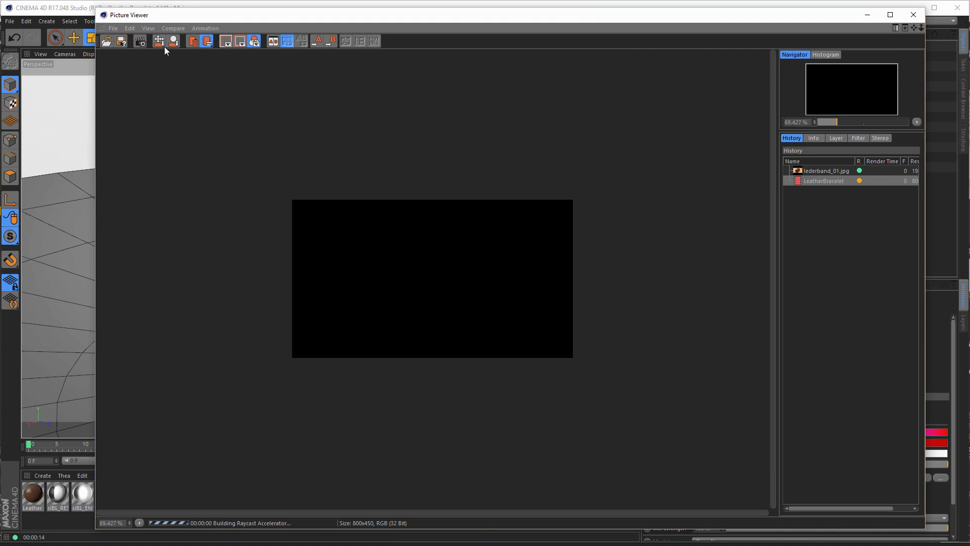
click(130, 524)
click(140, 523)
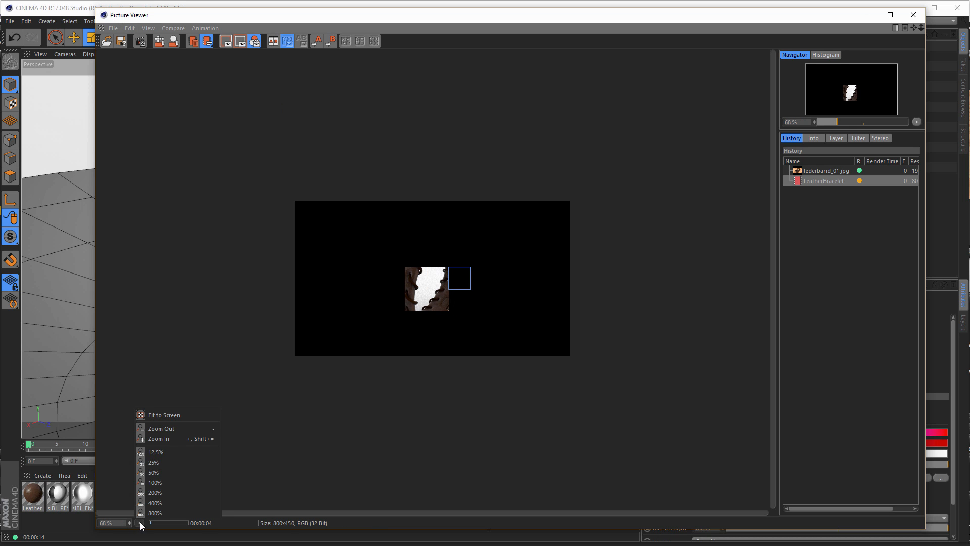
click(167, 483)
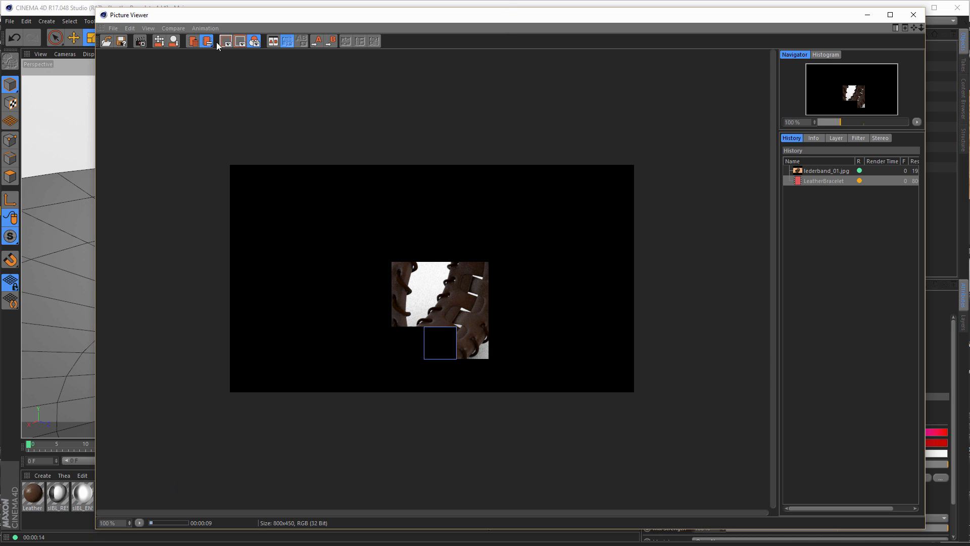
drag(96, 7, 290, 133)
drag(381, 146, 304, 72)
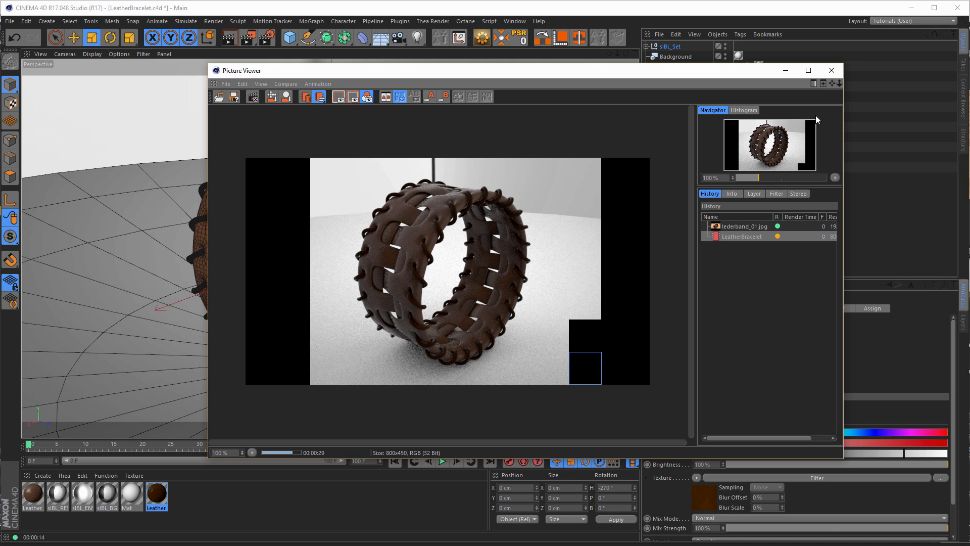
click(832, 70)
click(835, 69)
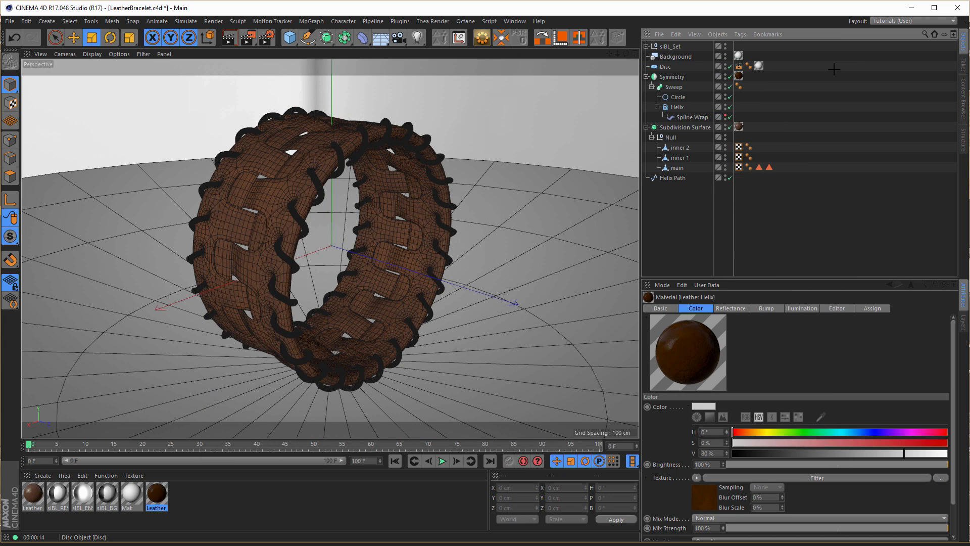
- Disable the Reflectance channel of the sIBL_ENSky material and review its Luminance and Illumination settings
click(668, 46)
click(646, 46)
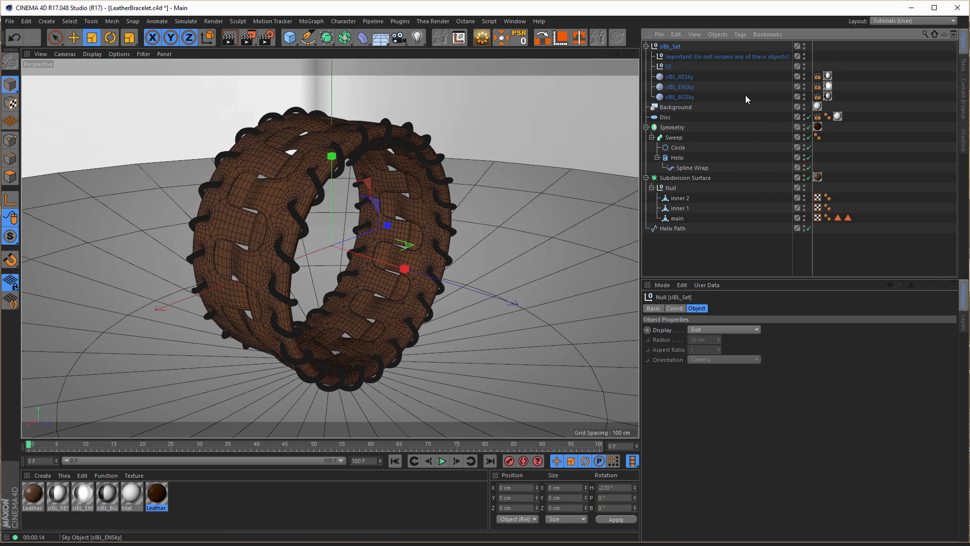
click(679, 87)
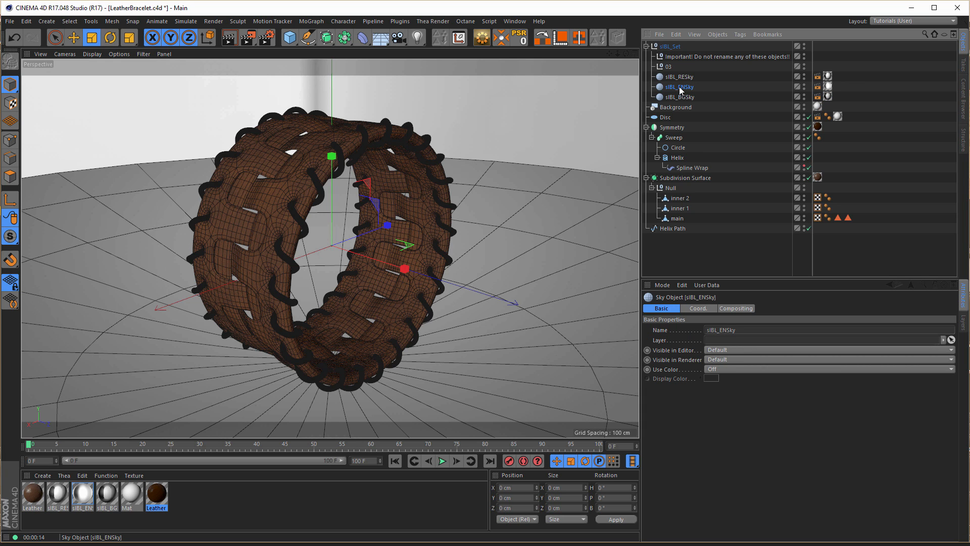
double_click(829, 87)
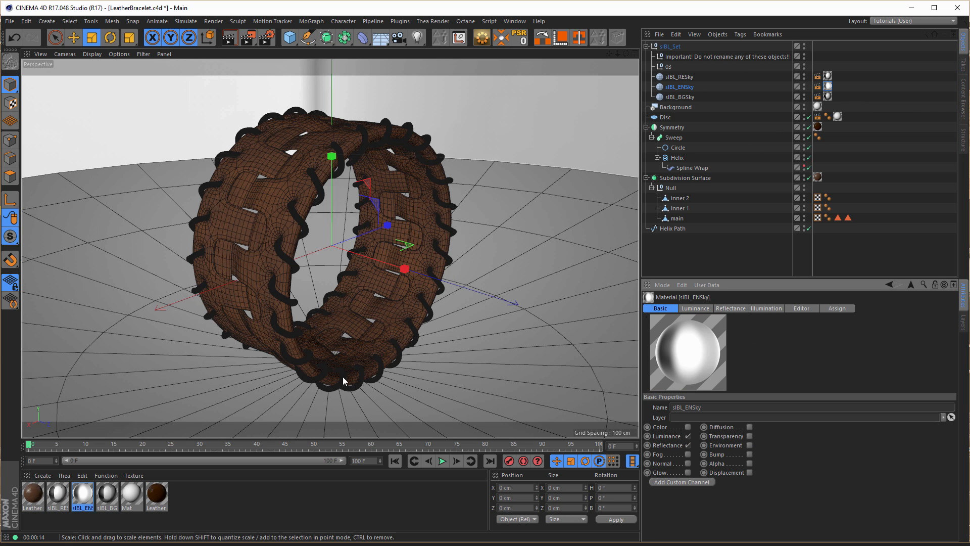
double_click(79, 495)
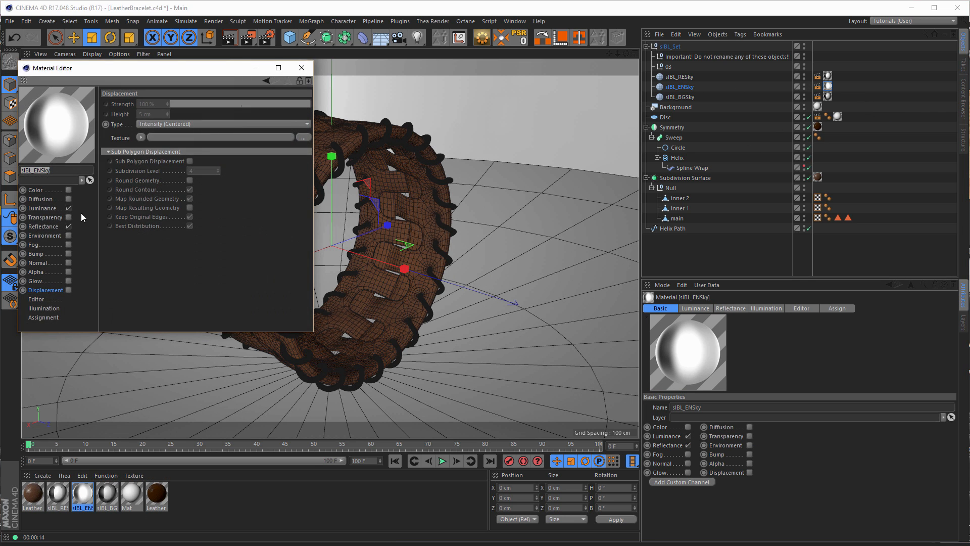
click(68, 226)
click(43, 209)
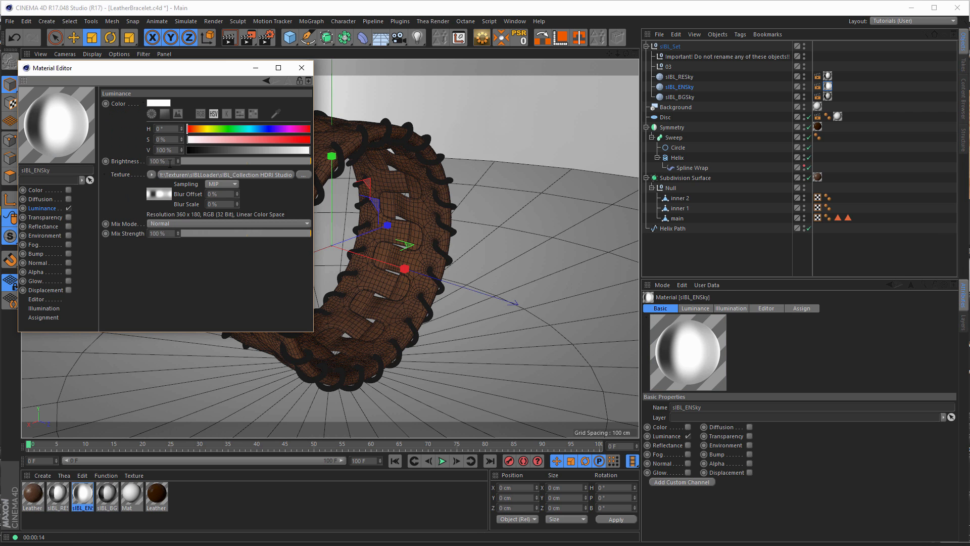
click(44, 309)
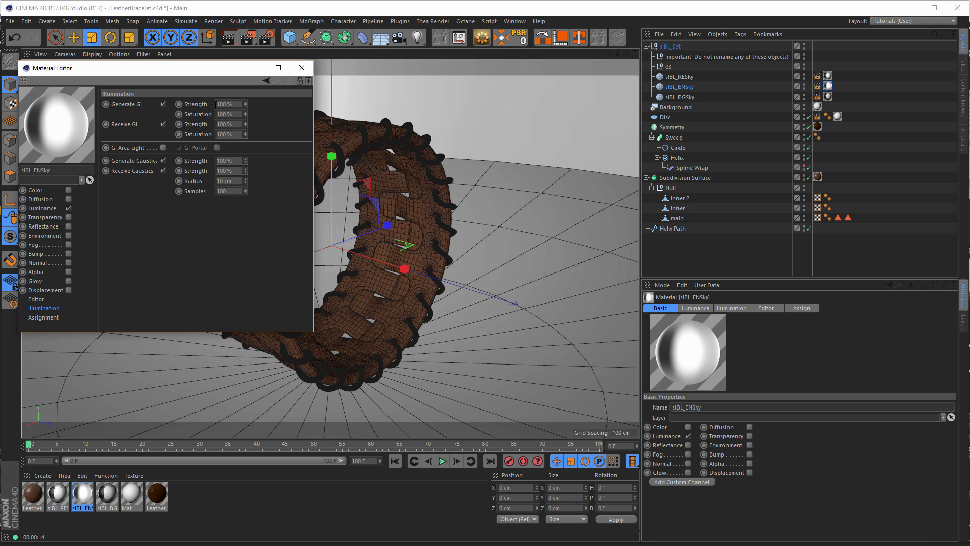
click(301, 67)
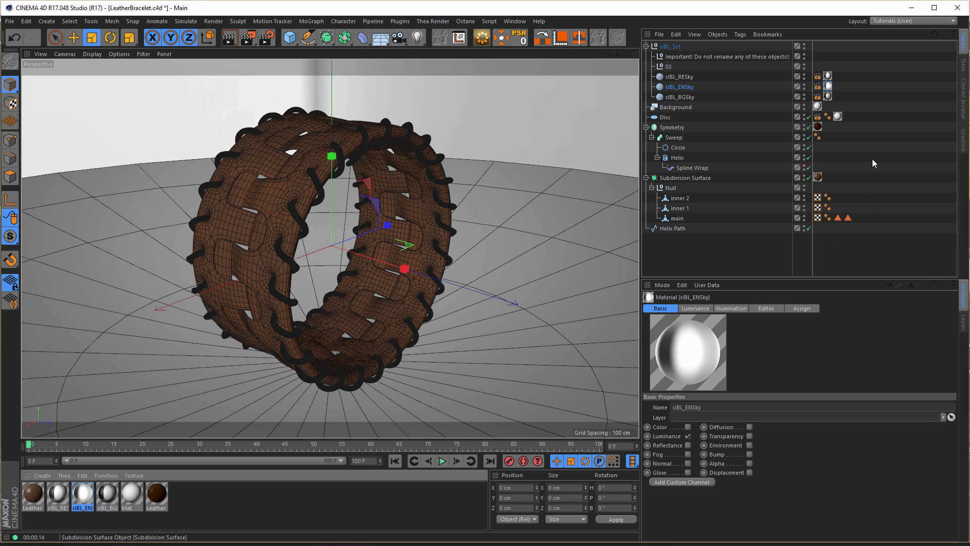
- Turn off Seen by Camera in the compositing tag of sIBL_BGSky and render the scene to the Picture Viewer
click(686, 98)
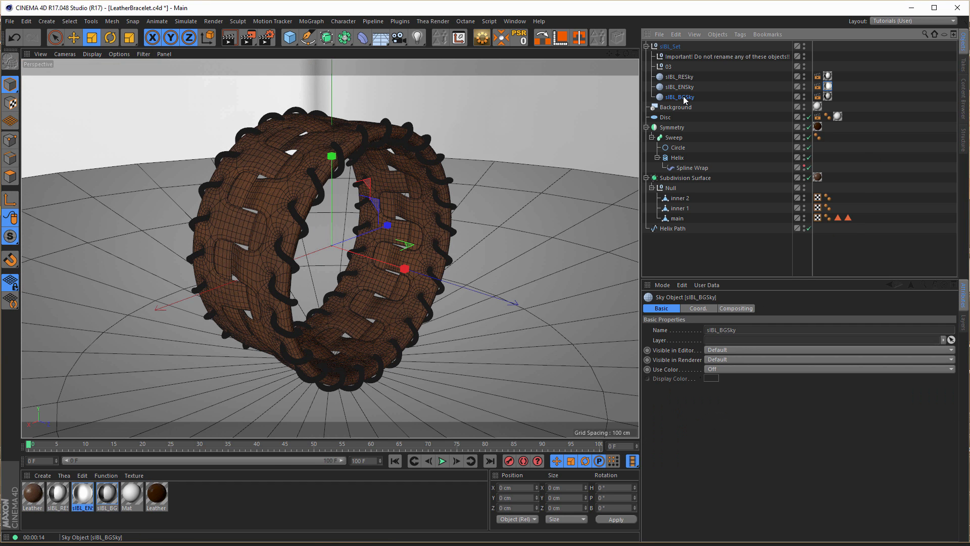
click(817, 96)
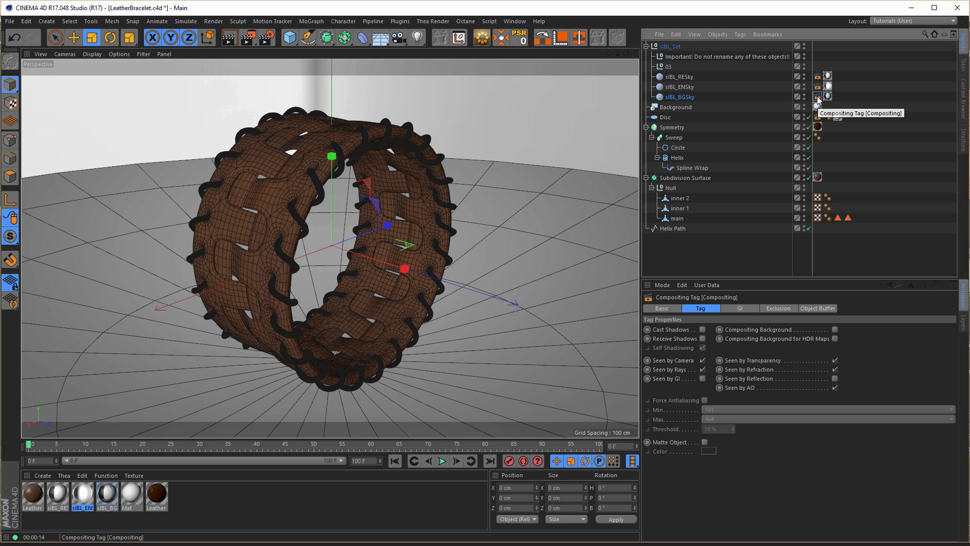
click(702, 360)
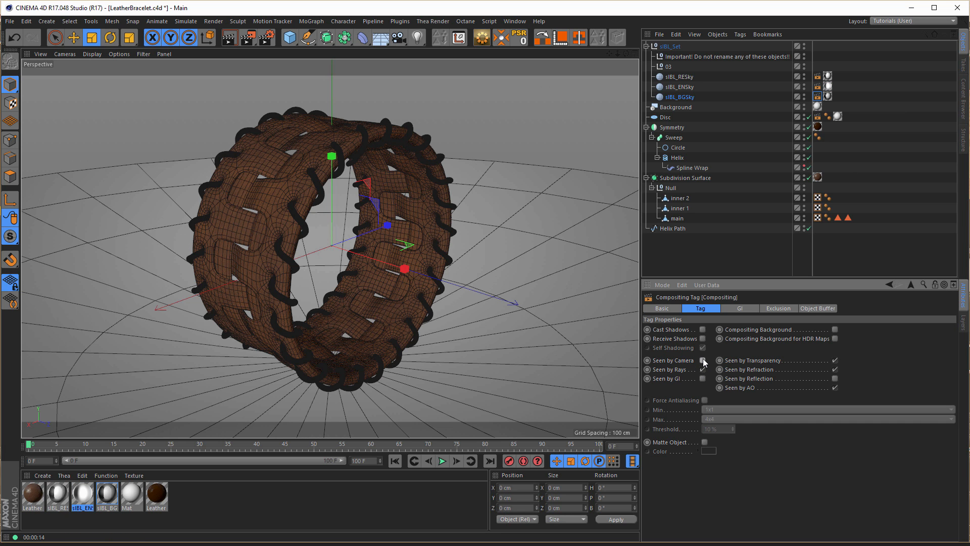
key(shift+r)
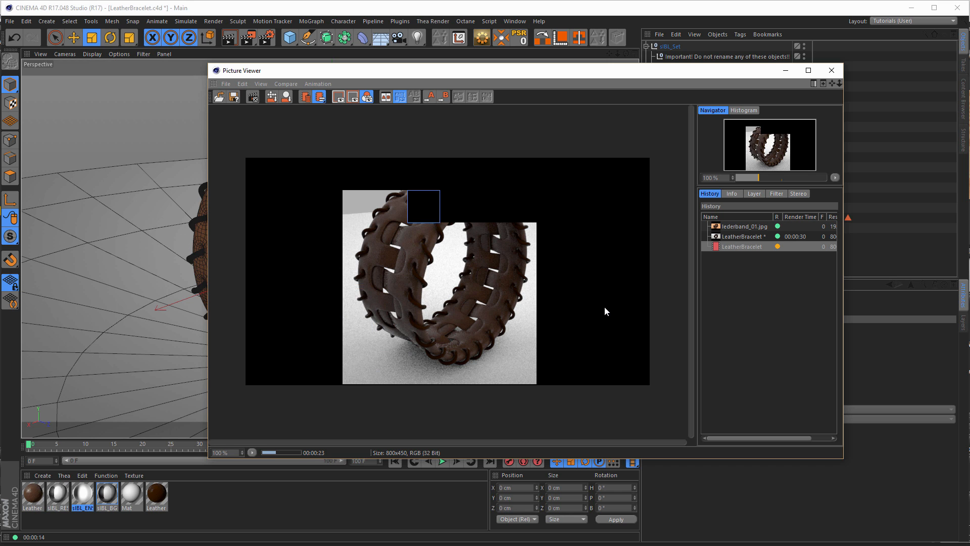
click(832, 71)
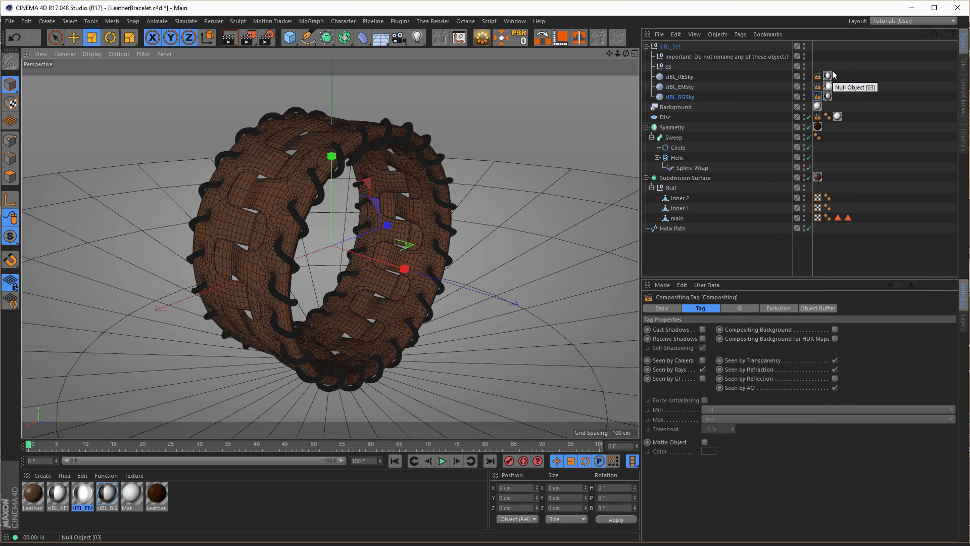
- Set the projection of the Background object's texture tag to Frontal and render the scene to the Picture Viewer
click(693, 106)
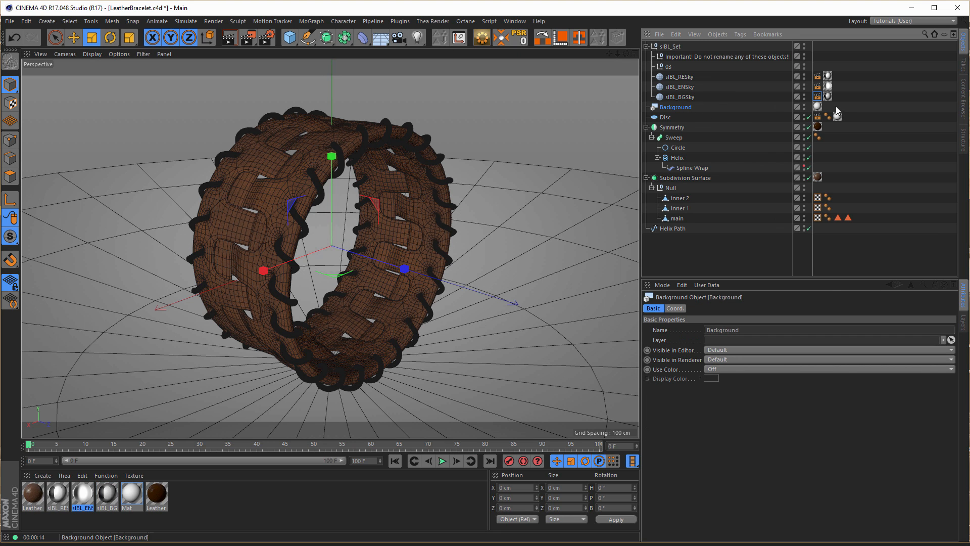
click(817, 106)
click(719, 349)
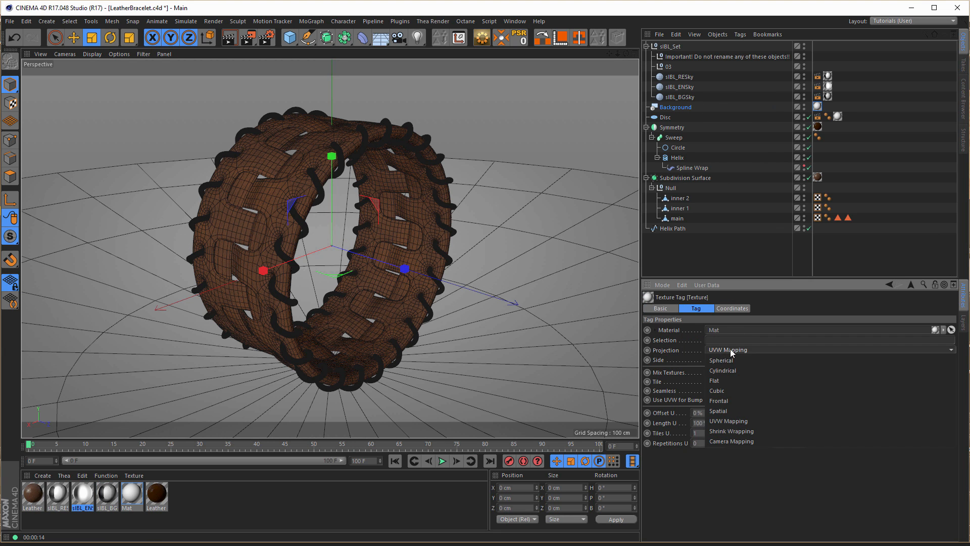
click(730, 400)
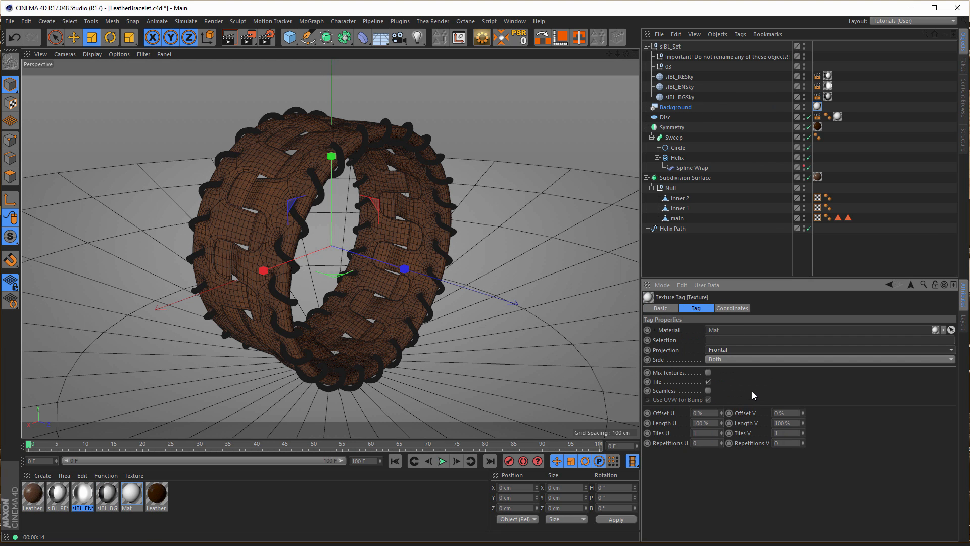
key(shift+r)
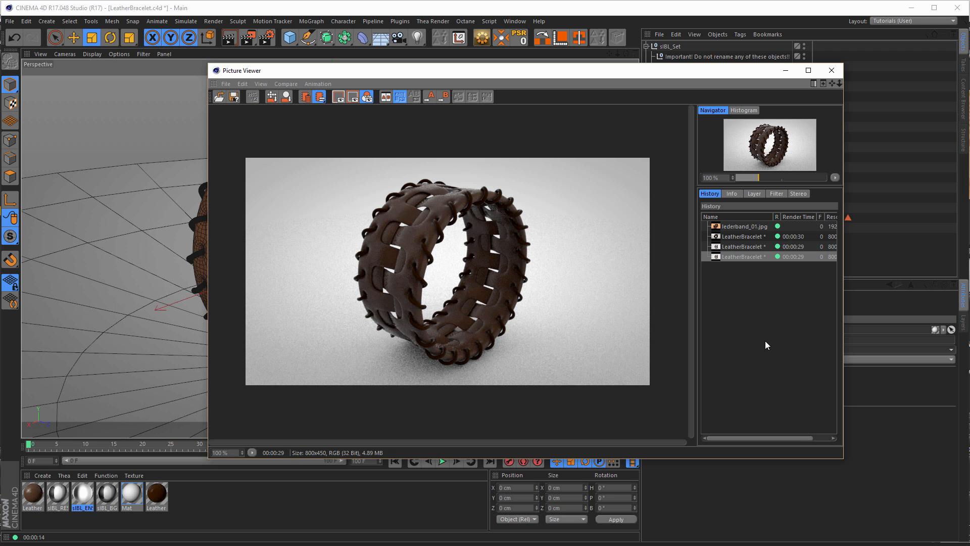
click(831, 70)
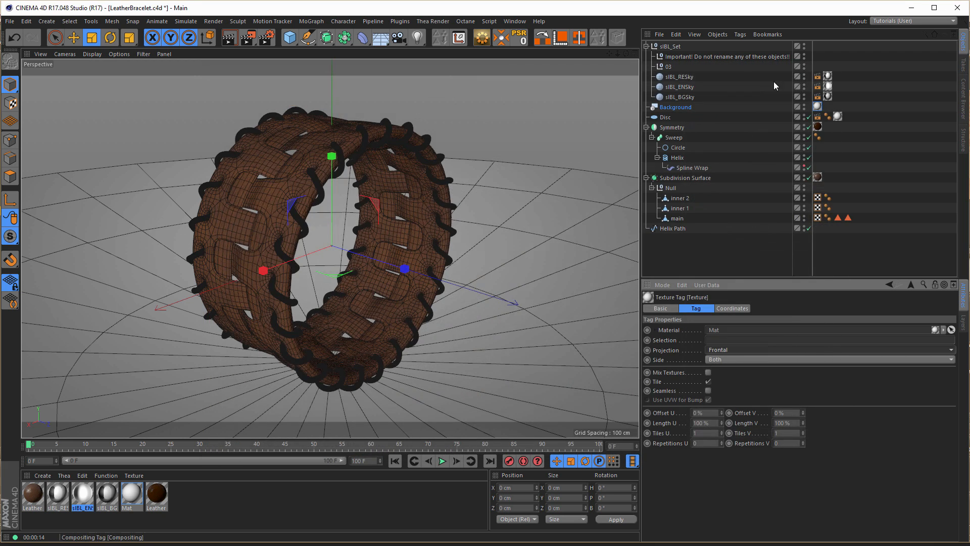
- Turn Seen by Camera back on in the compositing tag of sIBL_BGSky
click(669, 46)
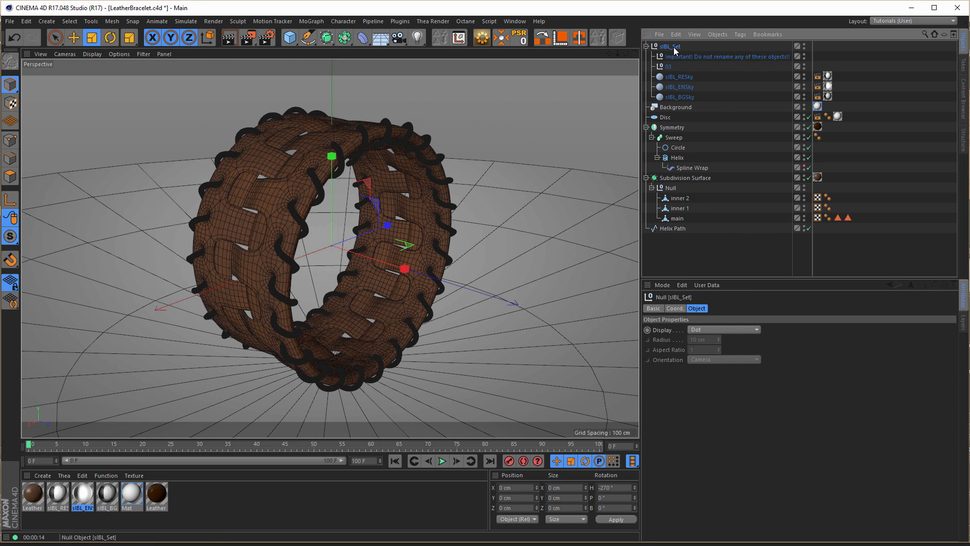
click(683, 97)
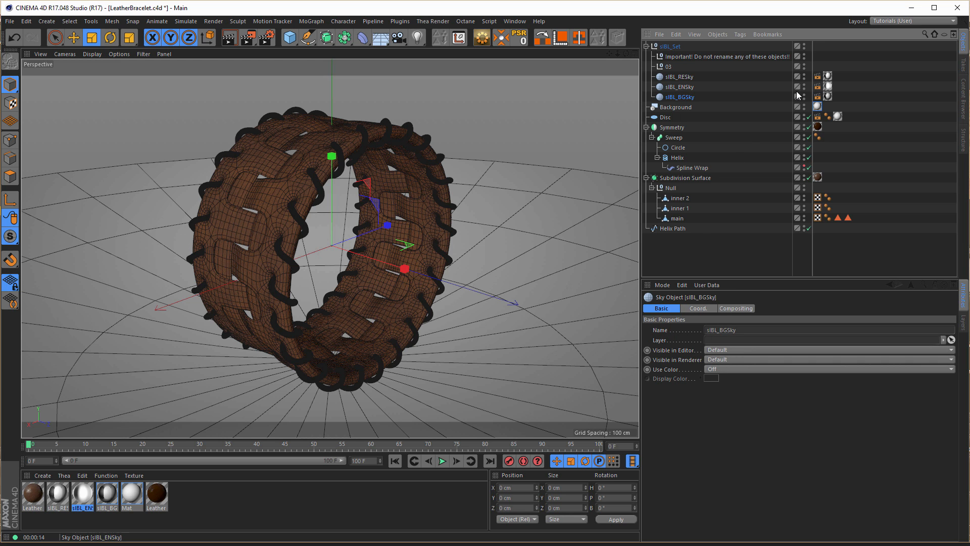
click(817, 96)
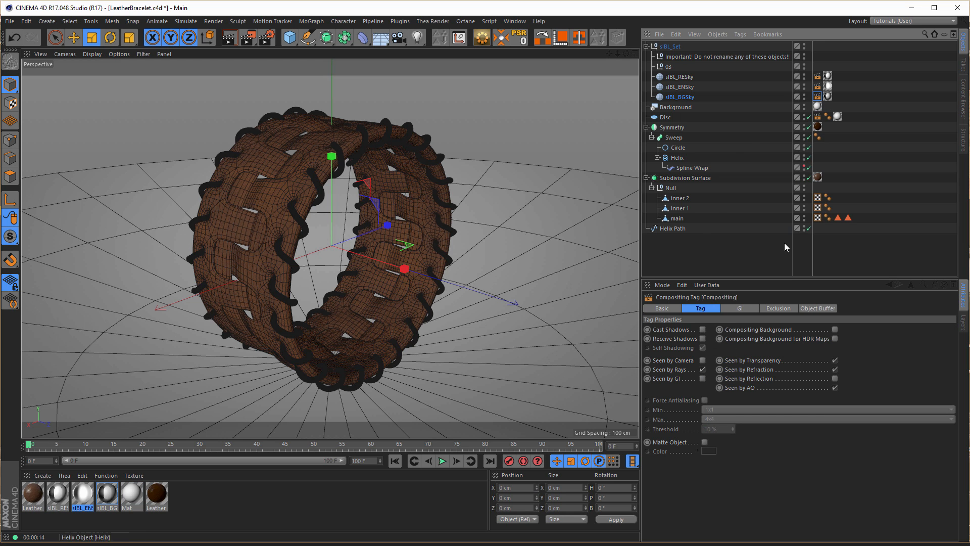
click(703, 360)
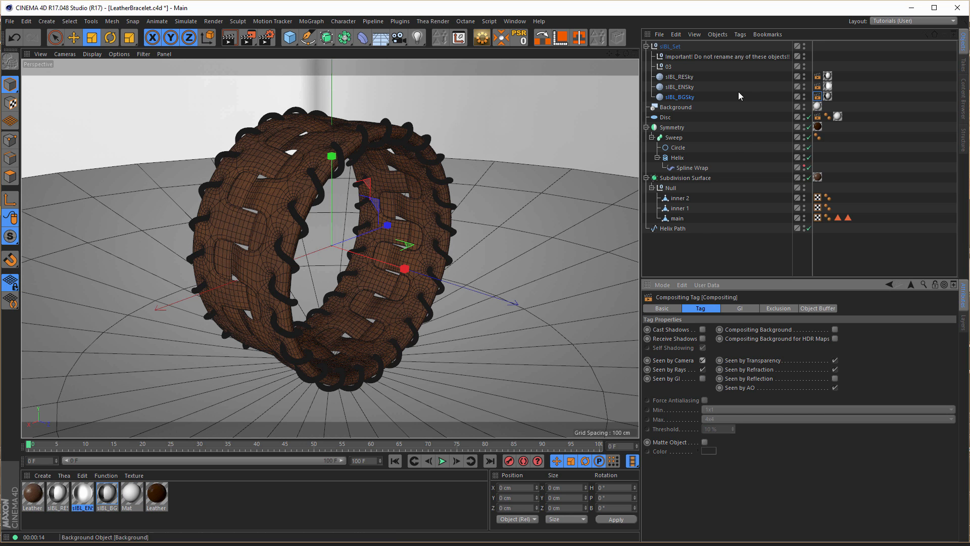
- Rotate the sIBL_Set null freehand to about H -50.5°, P -13.4° and B 4.5° to turn the HDRI environment
scroll(368, 236, down, 5)
alt+drag(367, 237, 354, 334)
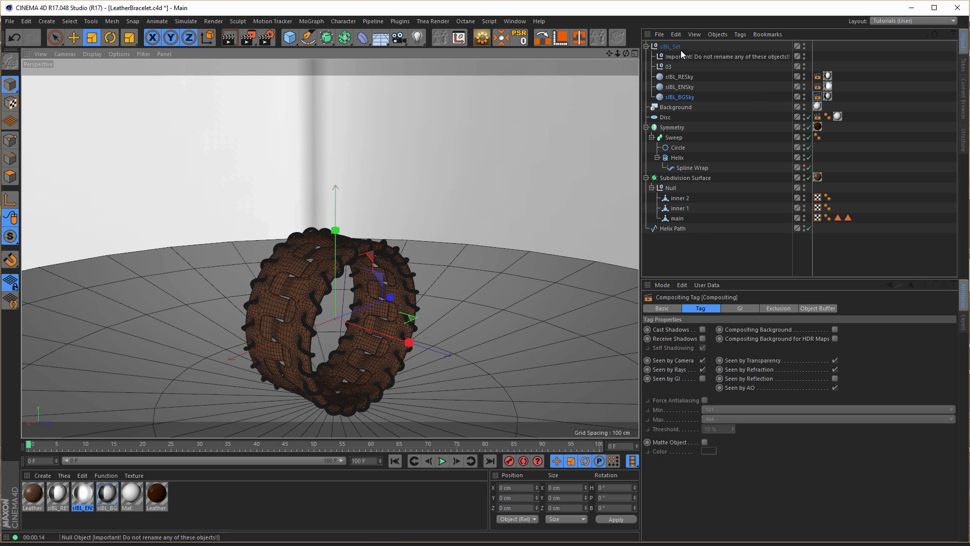
click(663, 47)
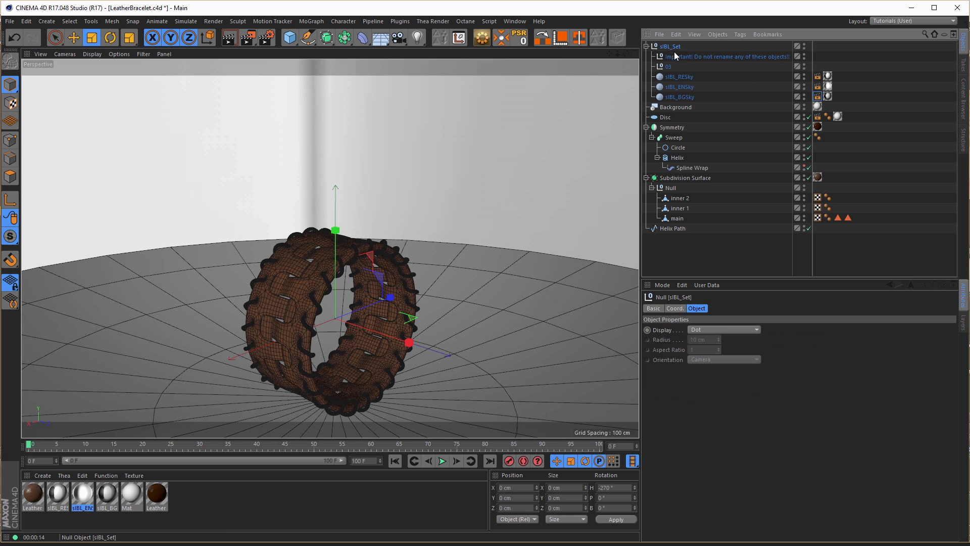
key(r)
drag(349, 341, 95, 251)
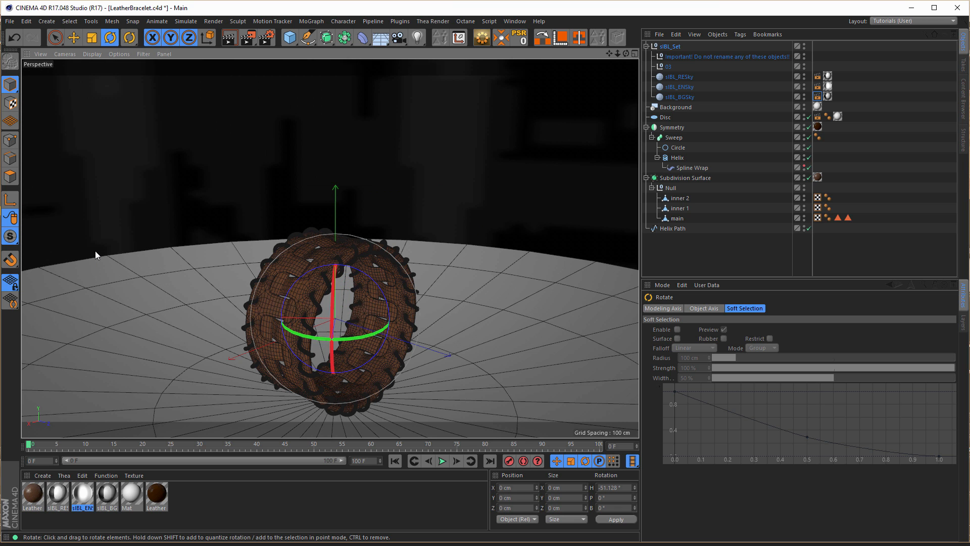
drag(336, 257, 340, 275)
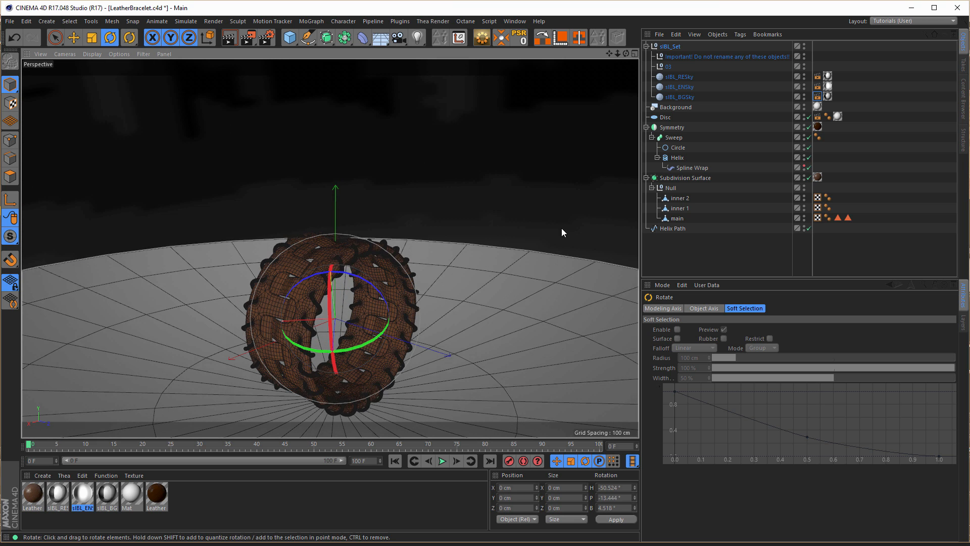
alt+middle_drag(447, 283, 446, 230)
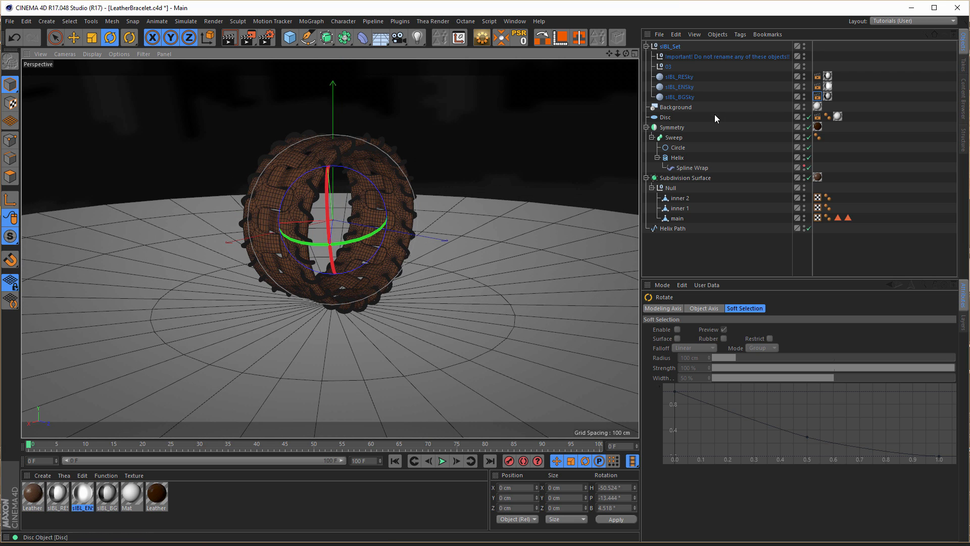
- Turn off Seen by Camera in the compositing tag of sIBL_BGSky
click(817, 96)
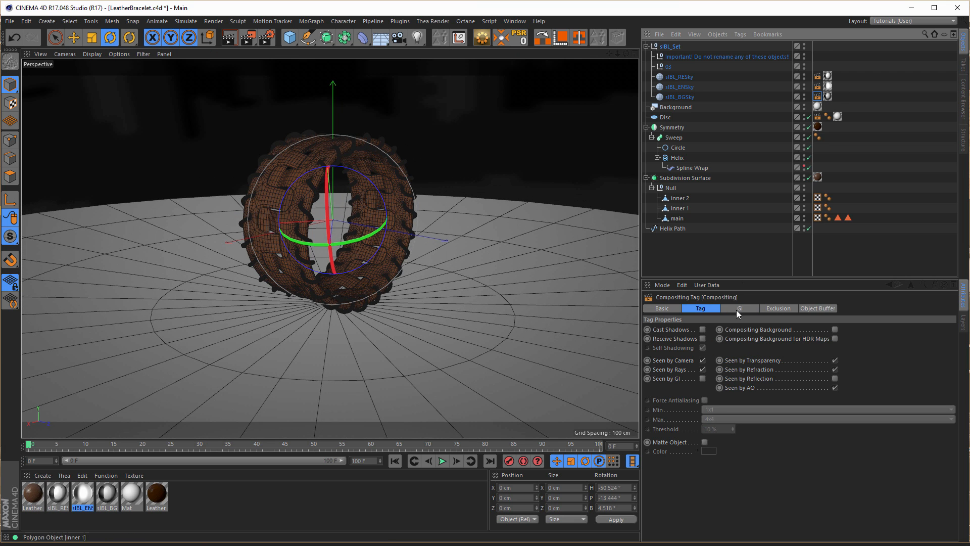
click(702, 359)
- Create a camera from a closer three-quarter view of the bracelet and lock it with a Protection tag
alt+right_drag(345, 239, 376, 238)
alt+middle_drag(386, 200, 398, 262)
mouse_move(398, 261)
alt+mouse_down()
mouse_move(432, 232)
mouse_move(430, 214)
mouse_move(420, 237)
alt+mouse_up()
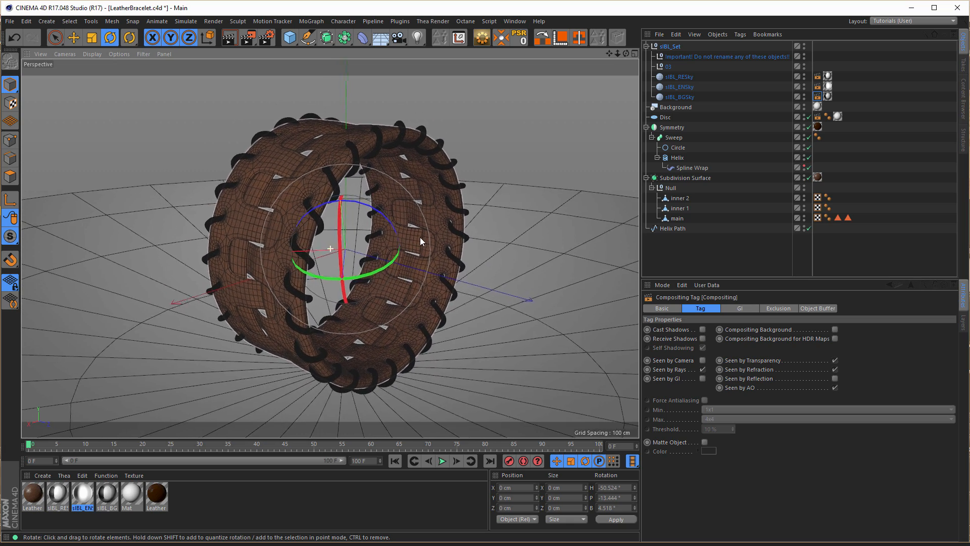
click(399, 37)
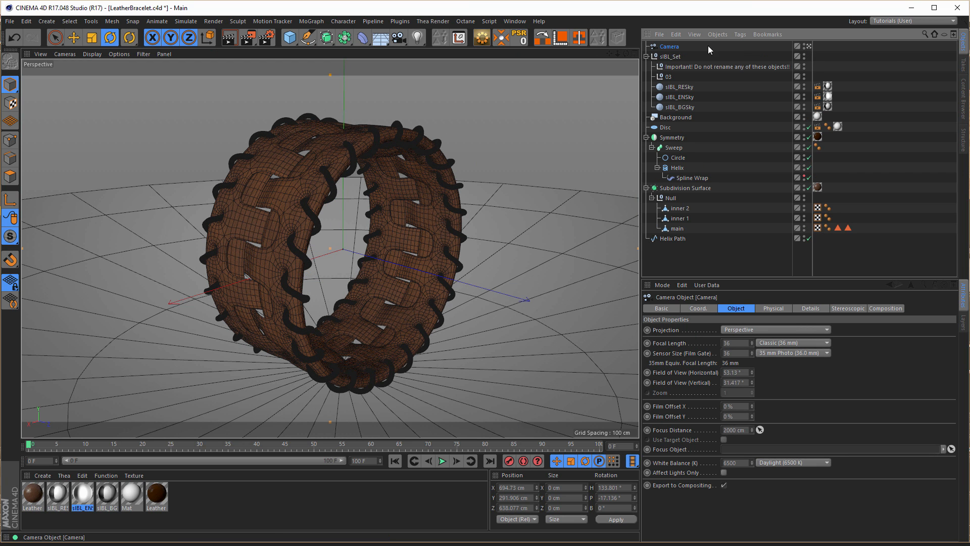
right_click(674, 47)
mouse_move(792, 57)
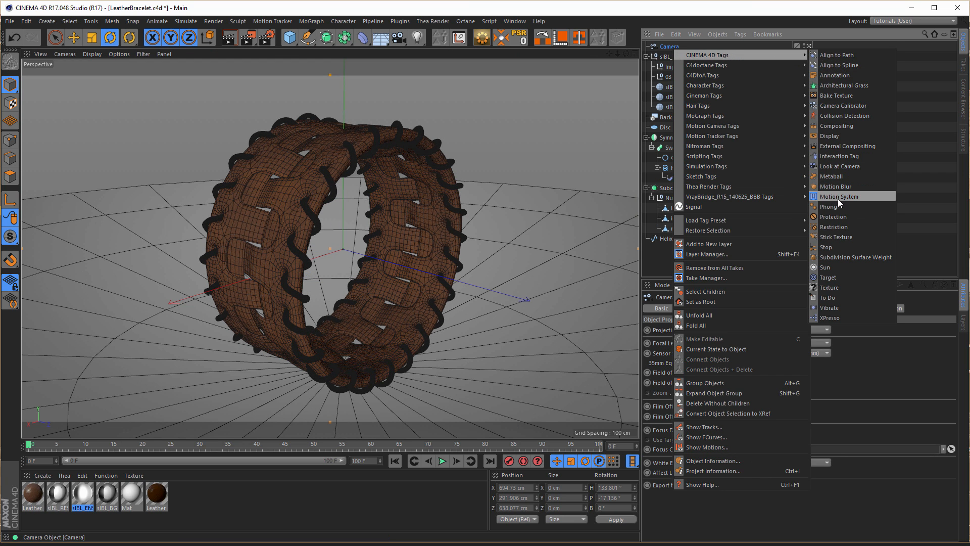
click(842, 220)
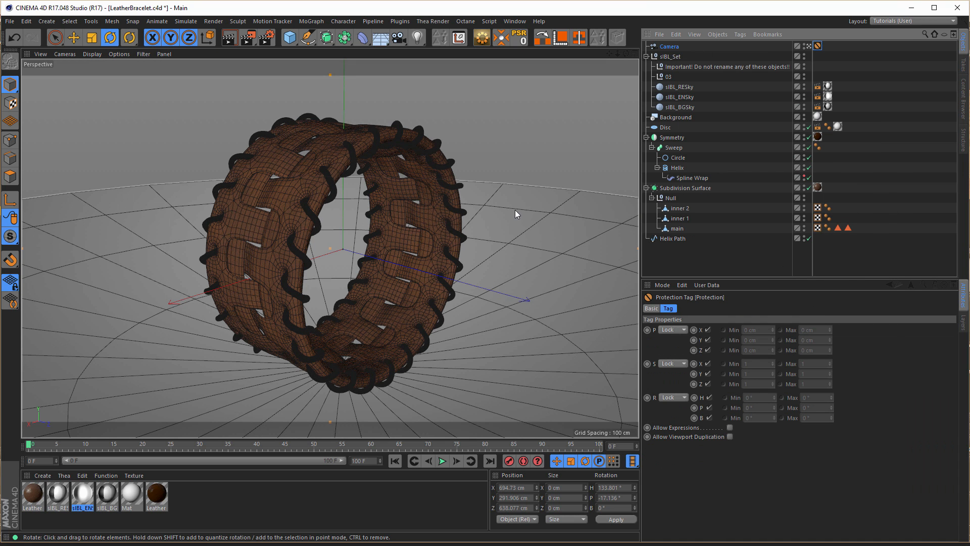
- Render the camera view to the Picture Viewer, compare it with the previous render, and stop rendering
key(shift+r)
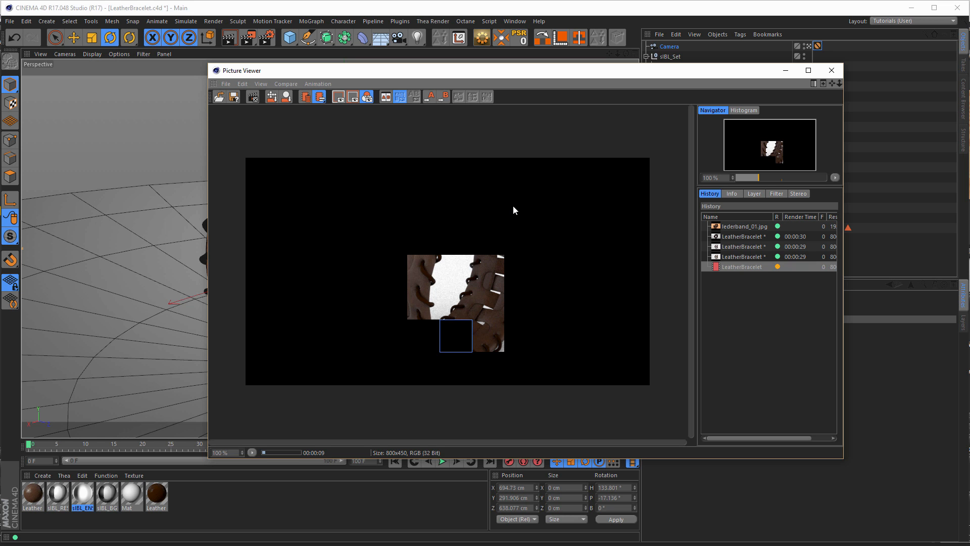
click(738, 257)
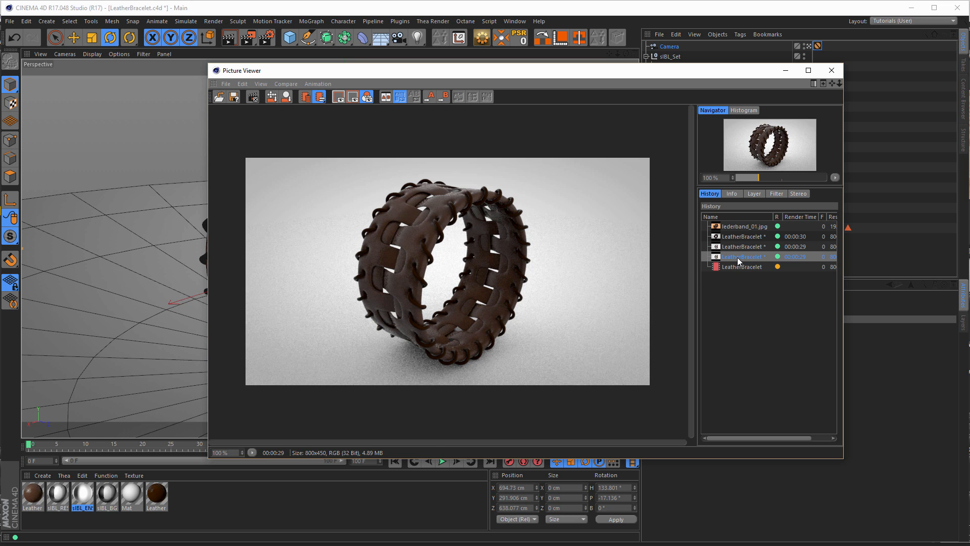
click(735, 267)
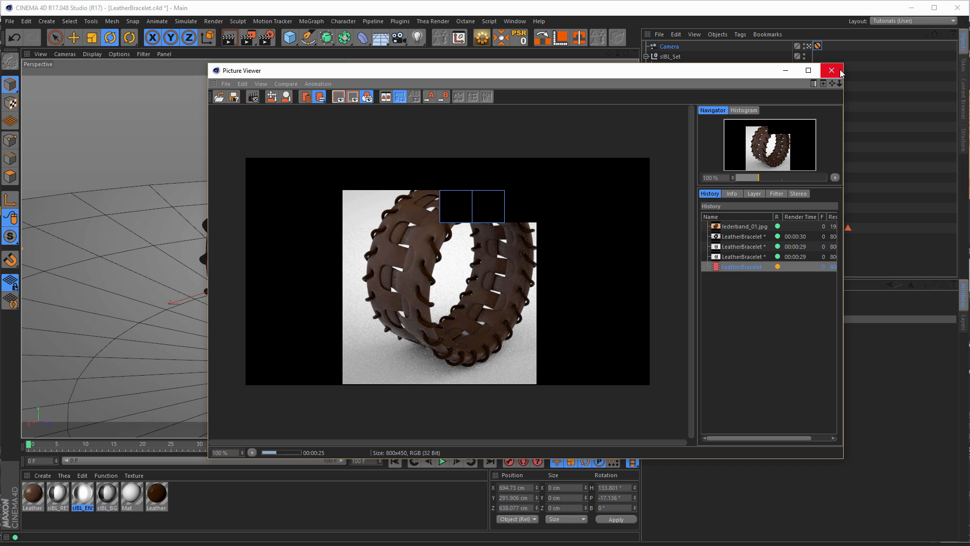
click(841, 73)
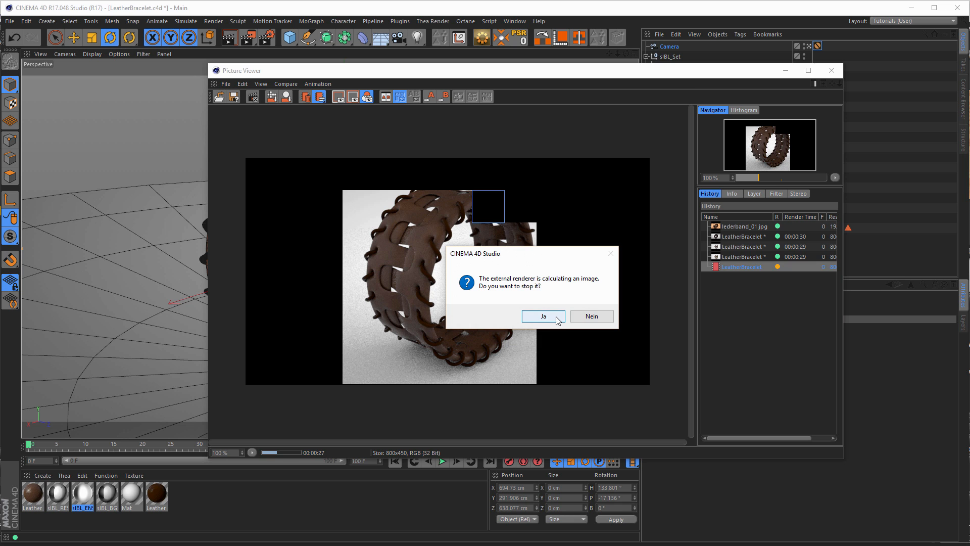
click(555, 317)
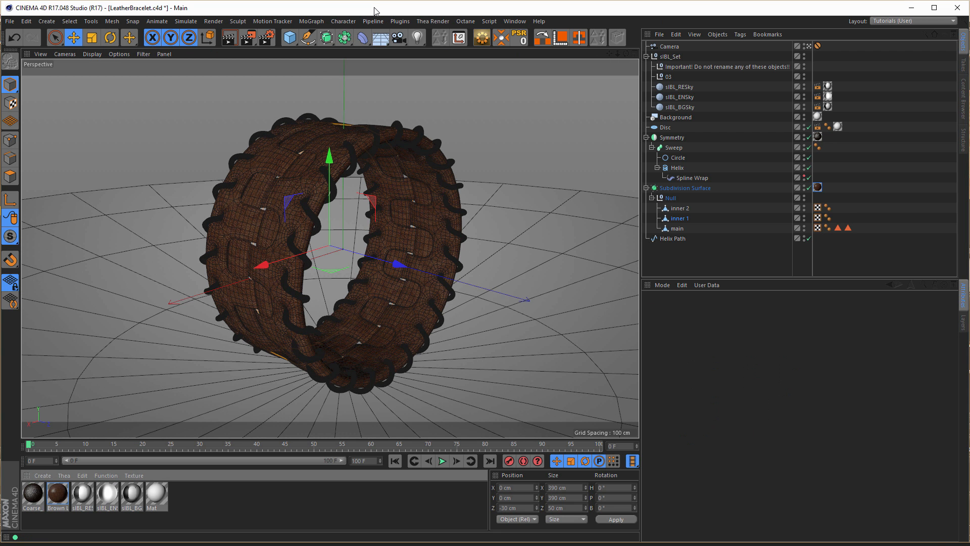
- Review the latest bracelet render in the Picture Viewer and the leather materials in the Content Browser
key(shift+F6)
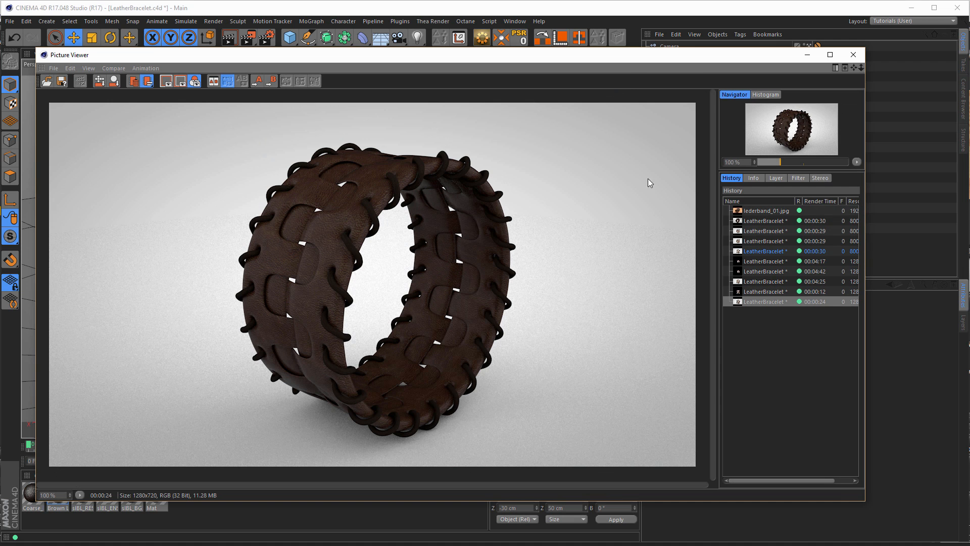
click(860, 56)
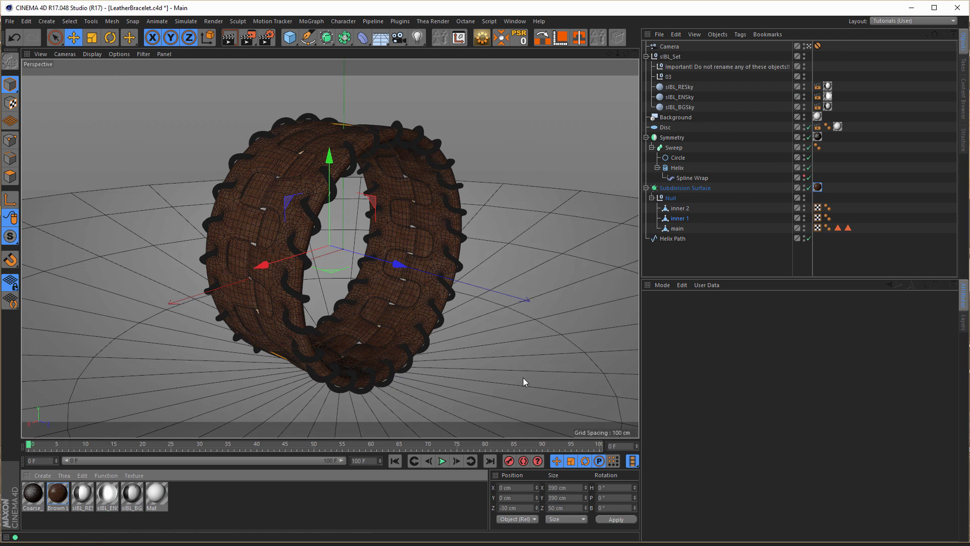
click(965, 92)
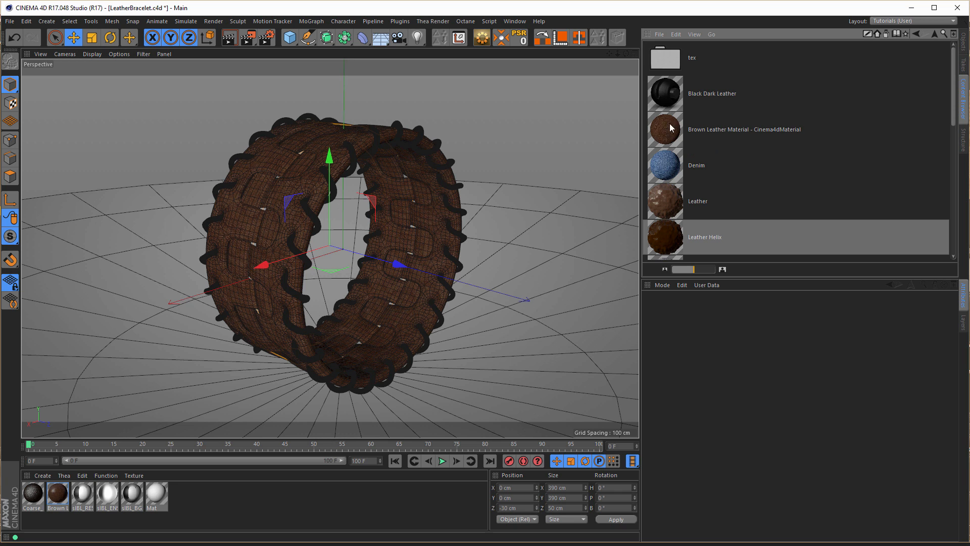
click(964, 42)
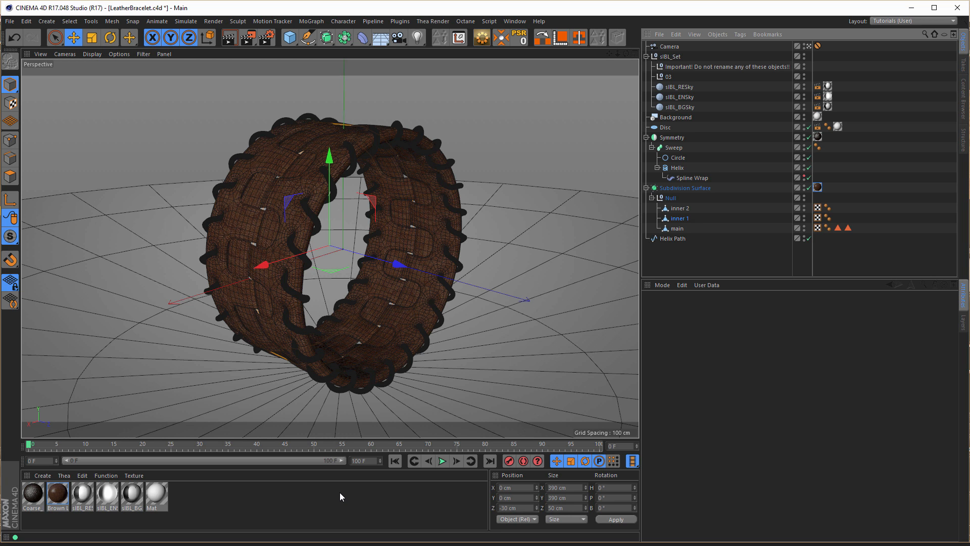
- Start a test render of the bracelet in the Picture Viewer and stop it partway
key(shift+r)
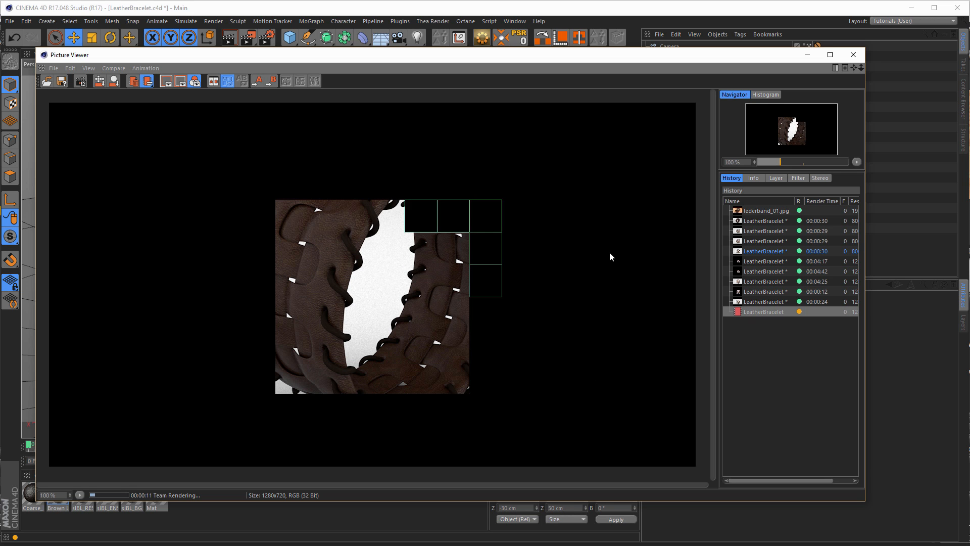
click(854, 58)
click(543, 315)
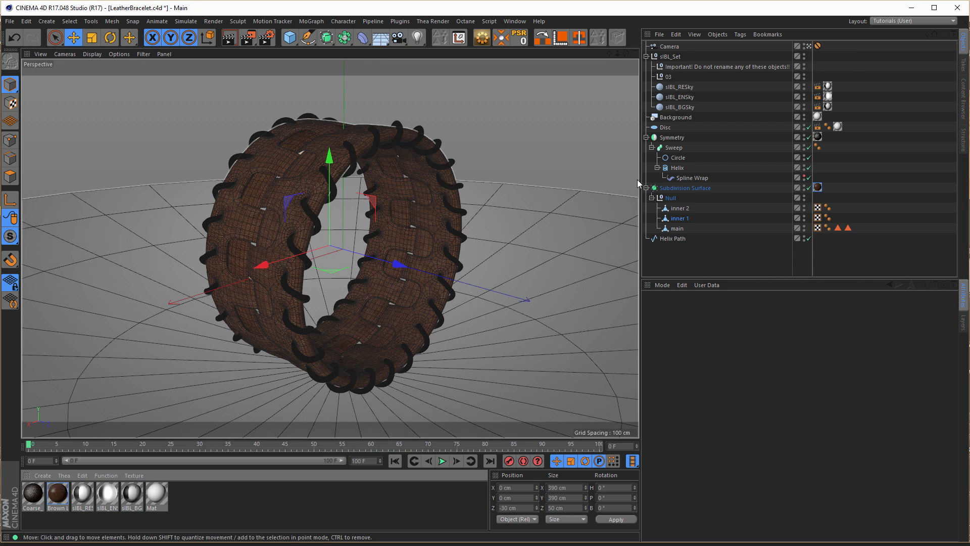
- Leave the camera view and try spreading the inner strips apart along Z, with inner 2 at 40 cm
click(808, 46)
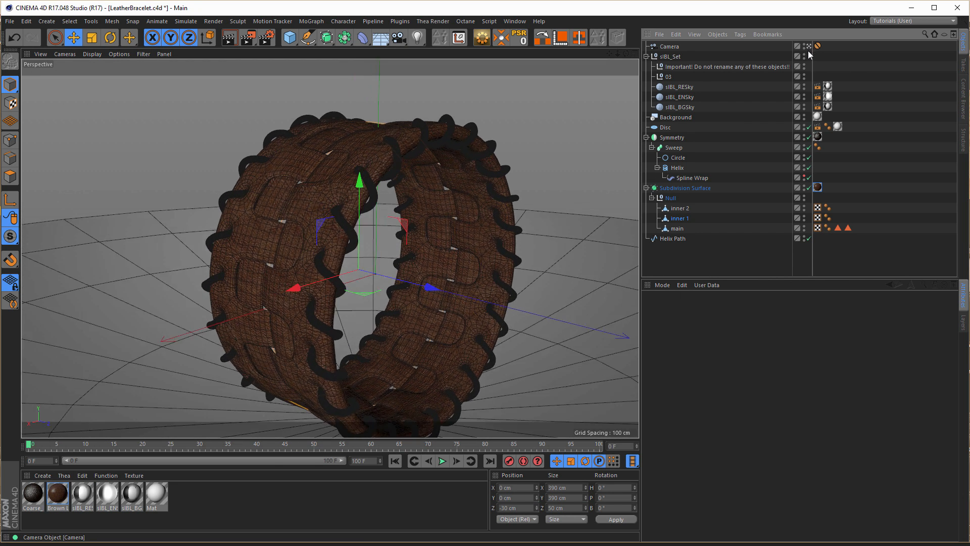
alt+drag(299, 182, 295, 186)
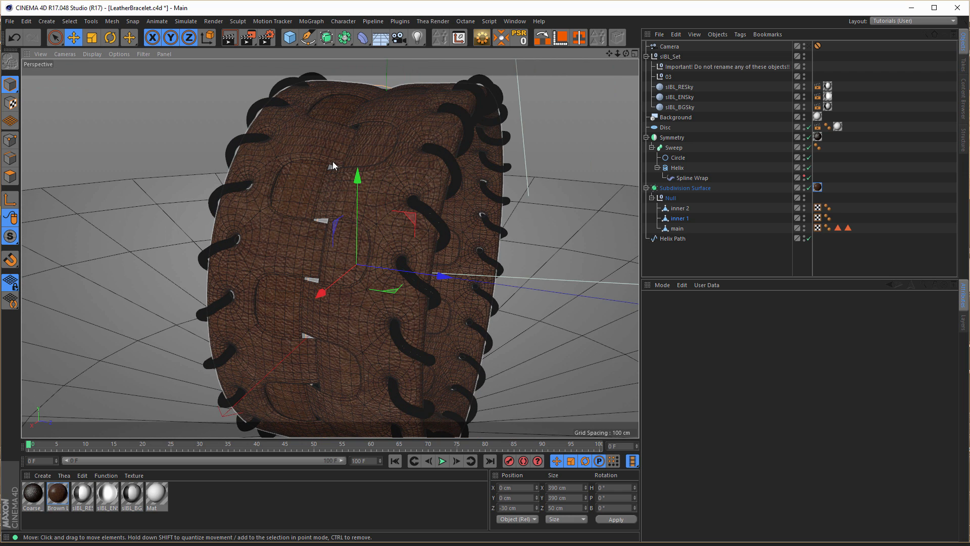
click(677, 209)
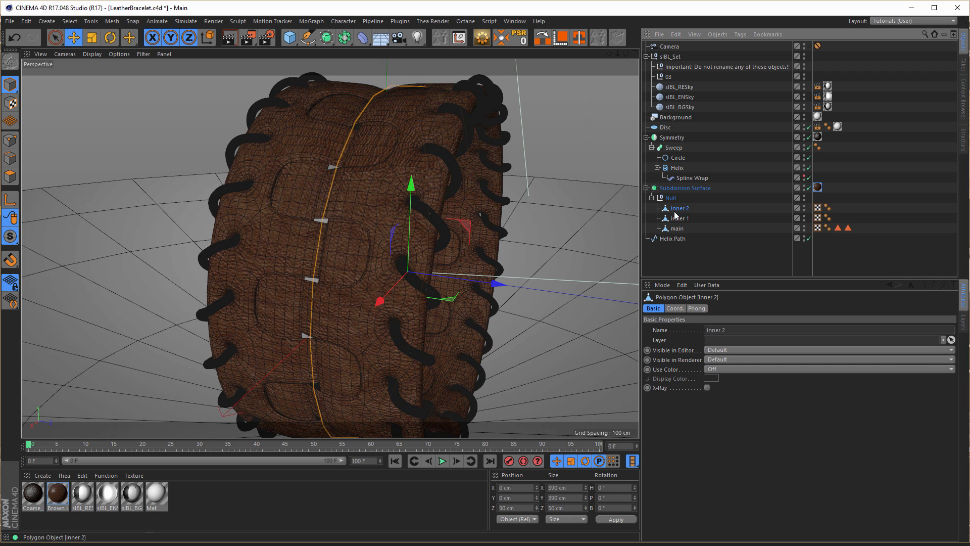
drag(495, 286, 503, 284)
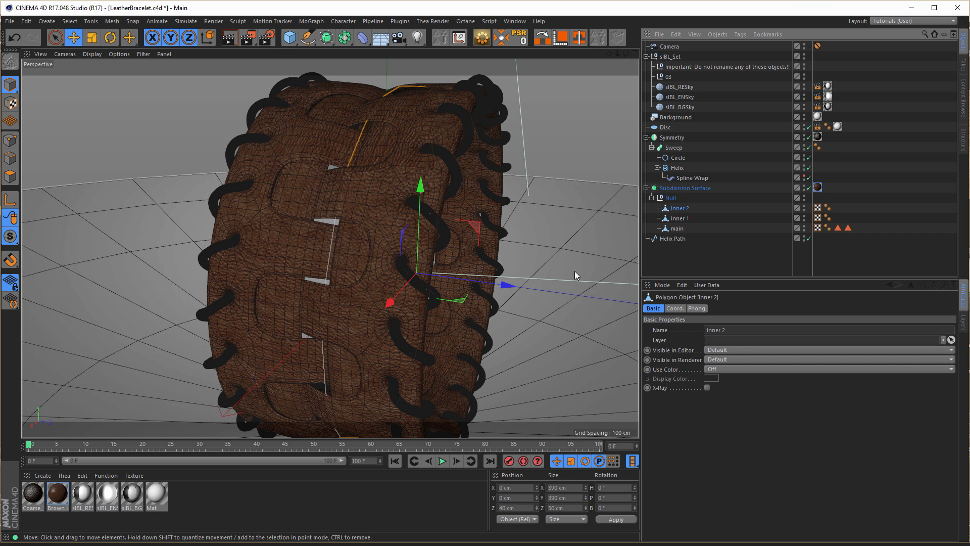
click(680, 218)
drag(450, 279, 439, 279)
- Move inner 1 back to Z -30 cm and inner 2 back to Z 30 cm
alt+drag(410, 250, 359, 217)
drag(428, 280, 433, 278)
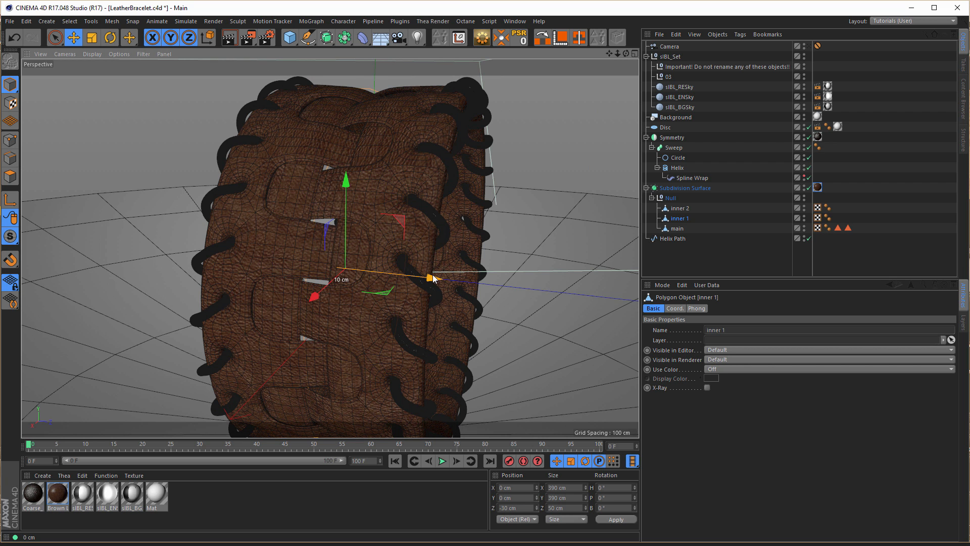
click(492, 272)
mouse_move(503, 287)
mouse_down()
mouse_move(478, 284)
mouse_move(493, 281)
mouse_up()
- Set the Start Radius and End Radius of the cord's Helix to 14 cm
alt+drag(392, 222, 406, 185)
alt+right_drag(405, 184, 340, 205)
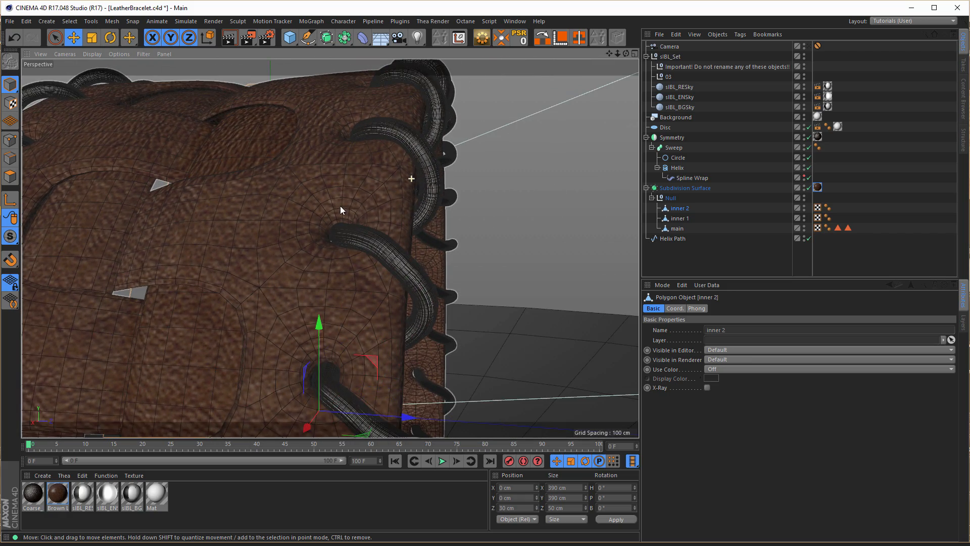
alt+drag(341, 205, 425, 200)
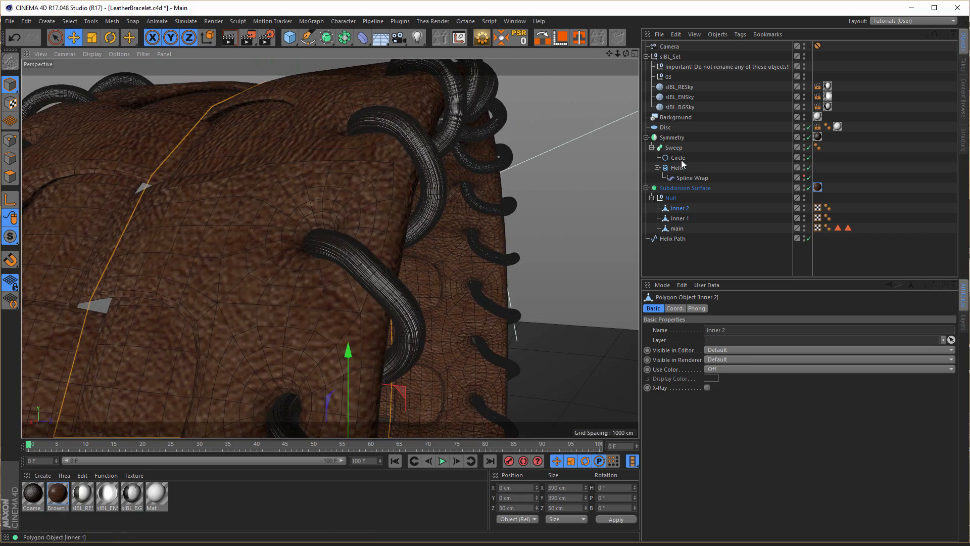
click(678, 168)
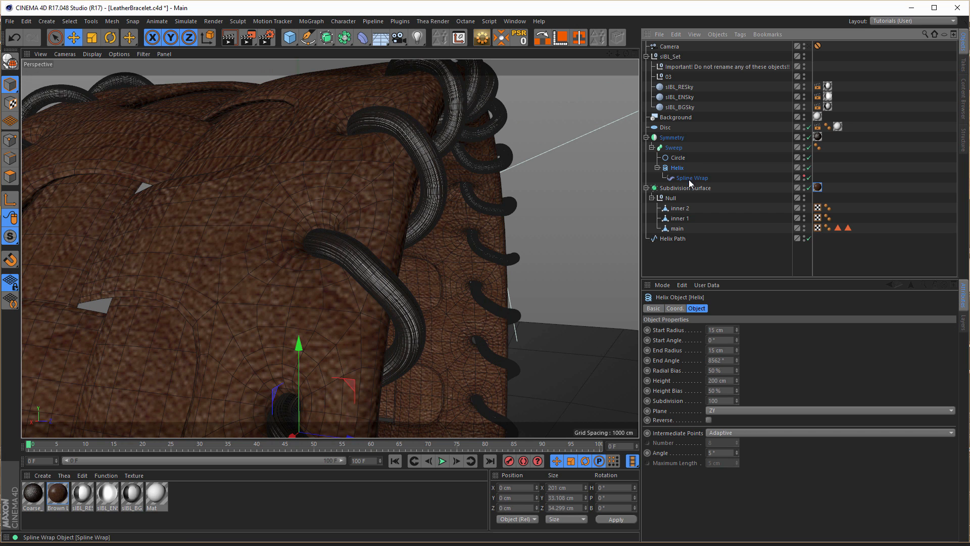
click(738, 332)
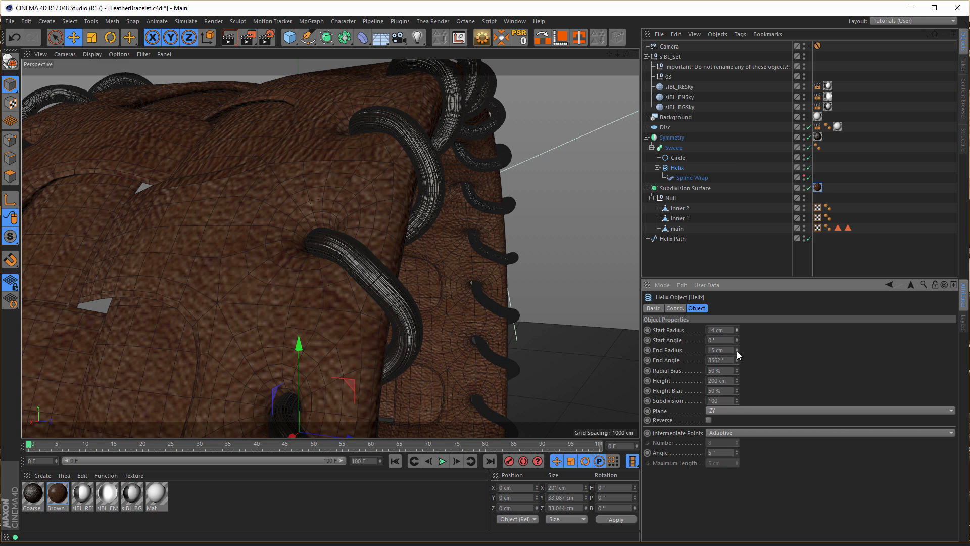
click(736, 351)
scroll(393, 266, up, 10)
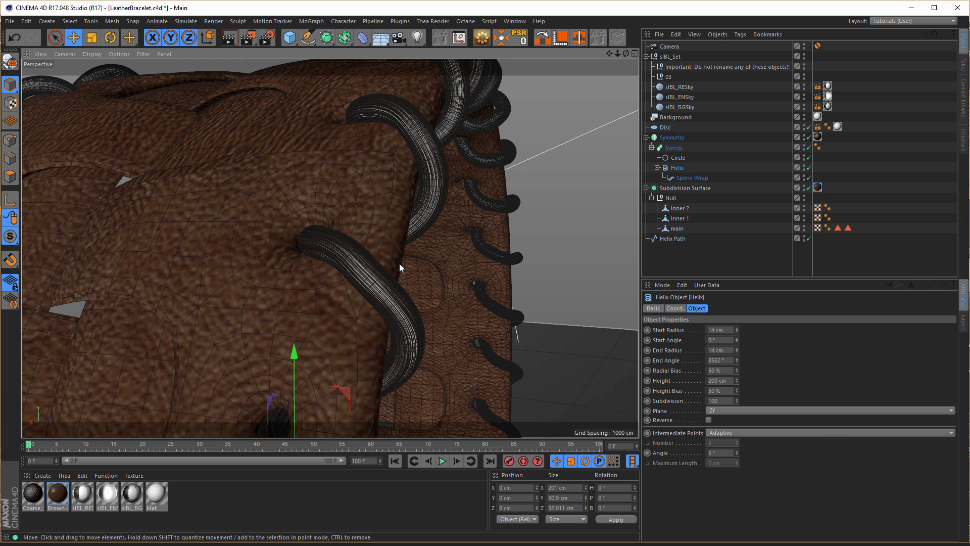
alt+drag(353, 243, 373, 260)
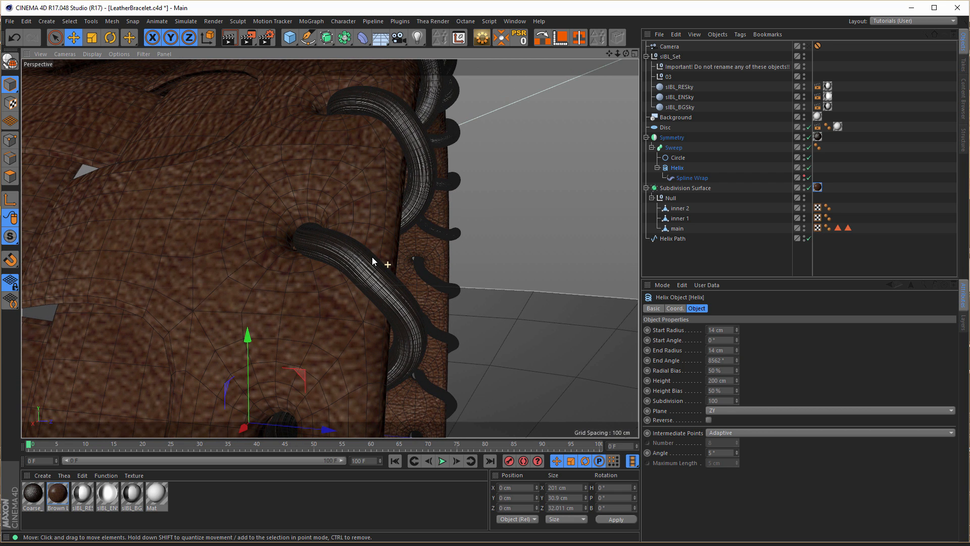
- Move the Helix Path spline freehand along Z to about 11.6 cm to shift the cord stitching
click(665, 243)
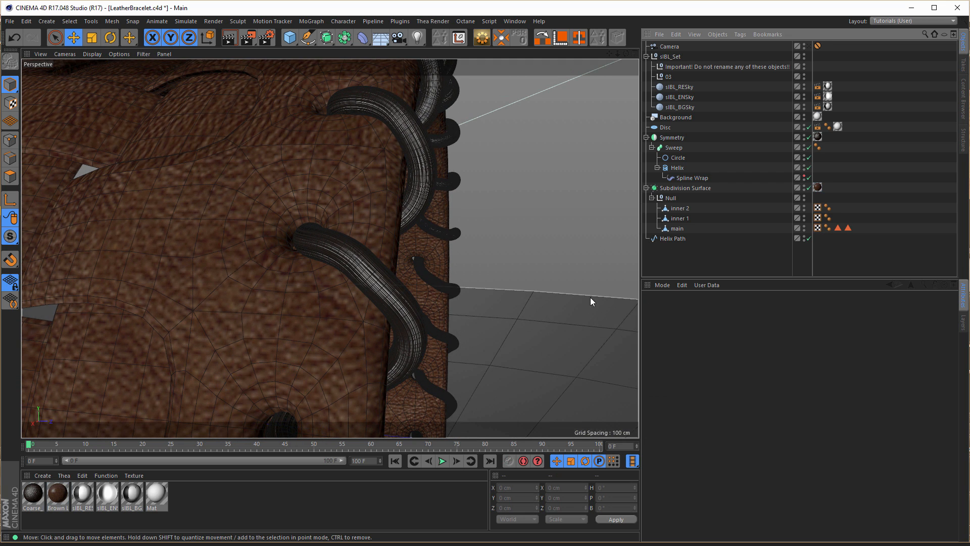
key(h)
alt+drag(411, 301, 394, 271)
alt+right_drag(394, 271, 521, 305)
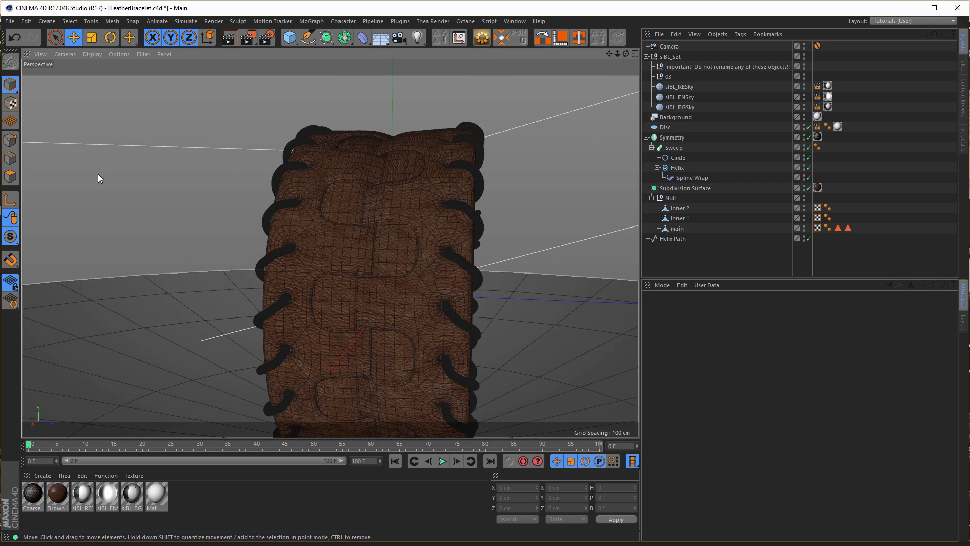
click(74, 36)
alt+drag(349, 318, 462, 275)
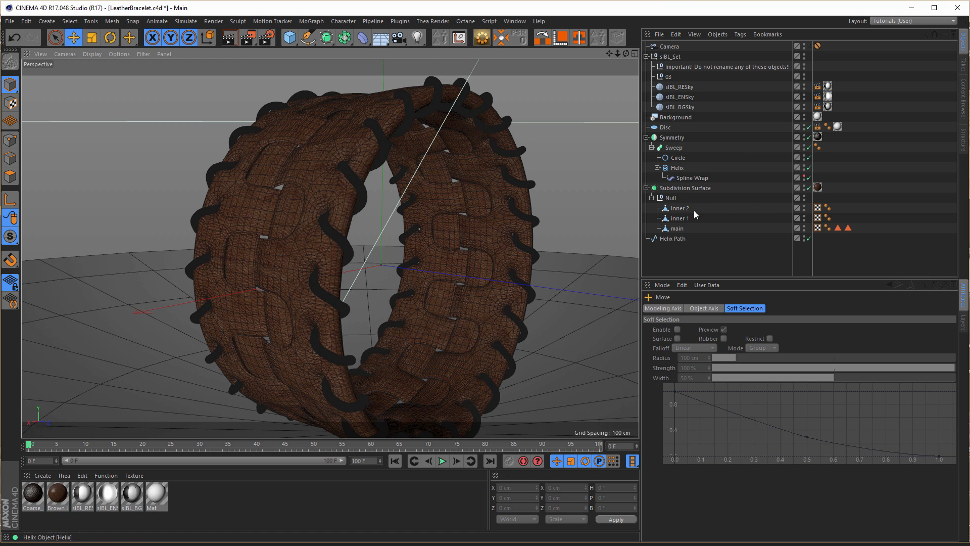
click(677, 239)
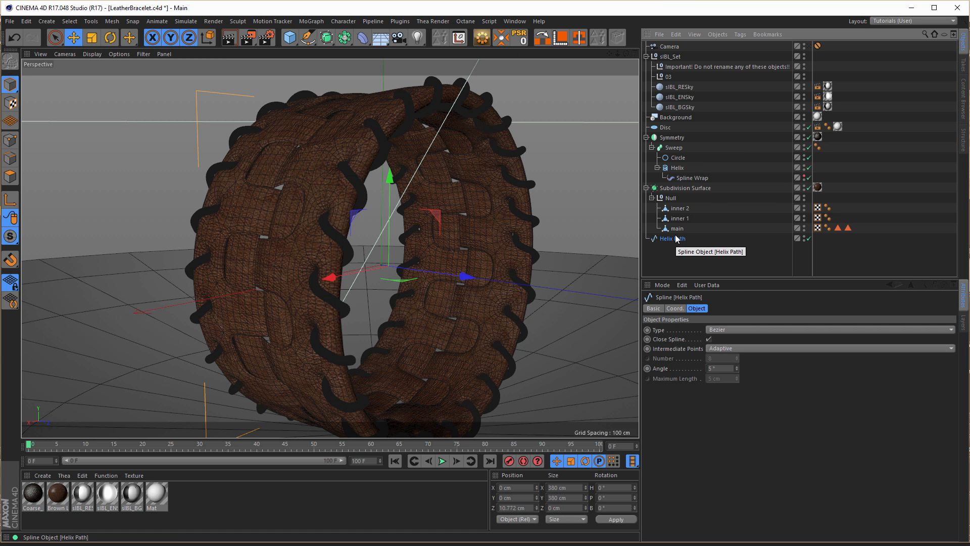
scroll(422, 266, up, 5)
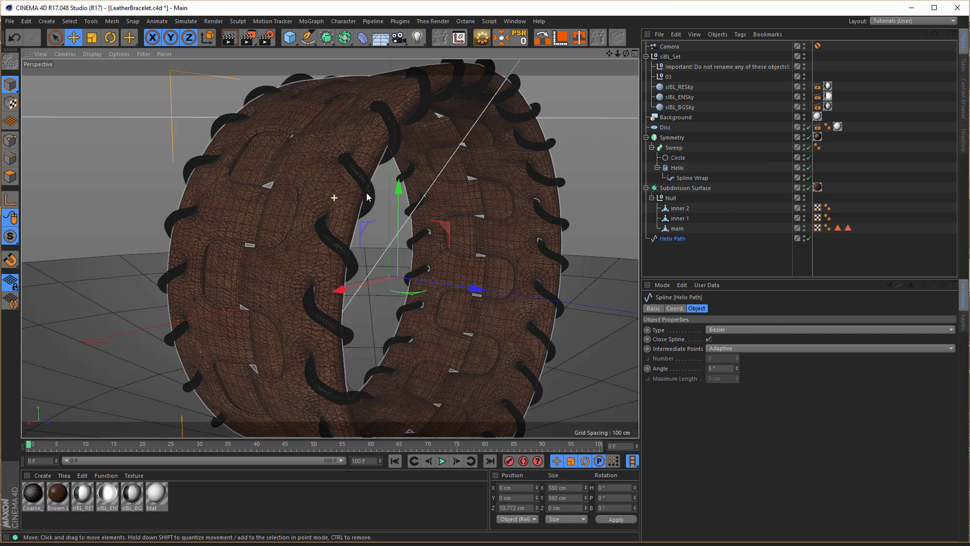
drag(433, 325, 429, 319)
- Set the Luminance brightness of the sIBL_ENSky material to 200%
alt+drag(401, 162, 426, 156)
alt+right_drag(427, 155, 376, 184)
alt+drag(377, 184, 359, 210)
alt+middle_drag(360, 210, 326, 180)
alt+drag(325, 180, 306, 176)
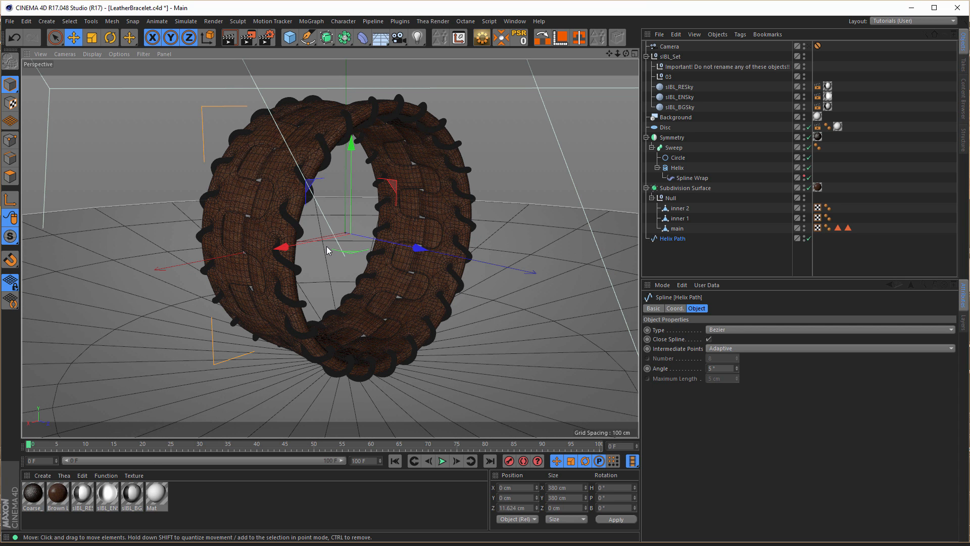
double_click(113, 492)
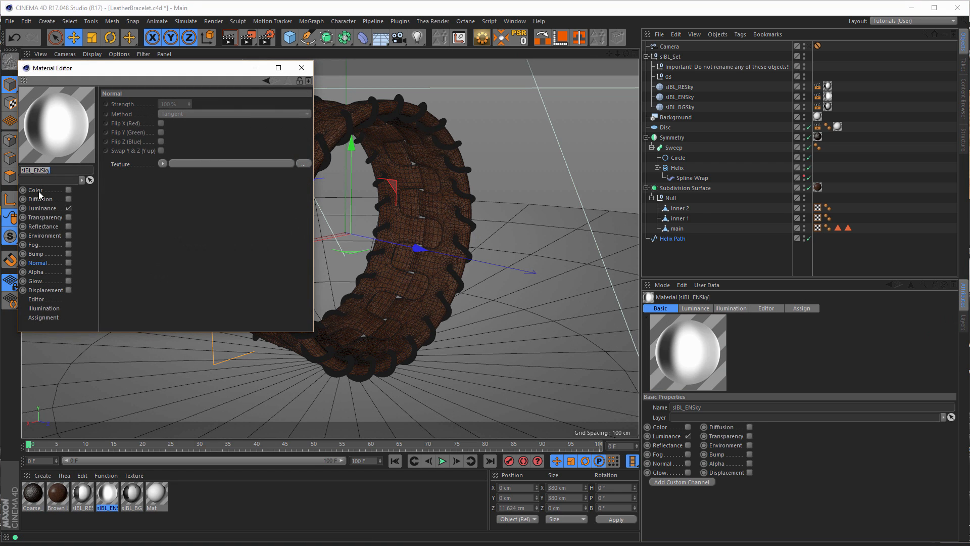
click(41, 208)
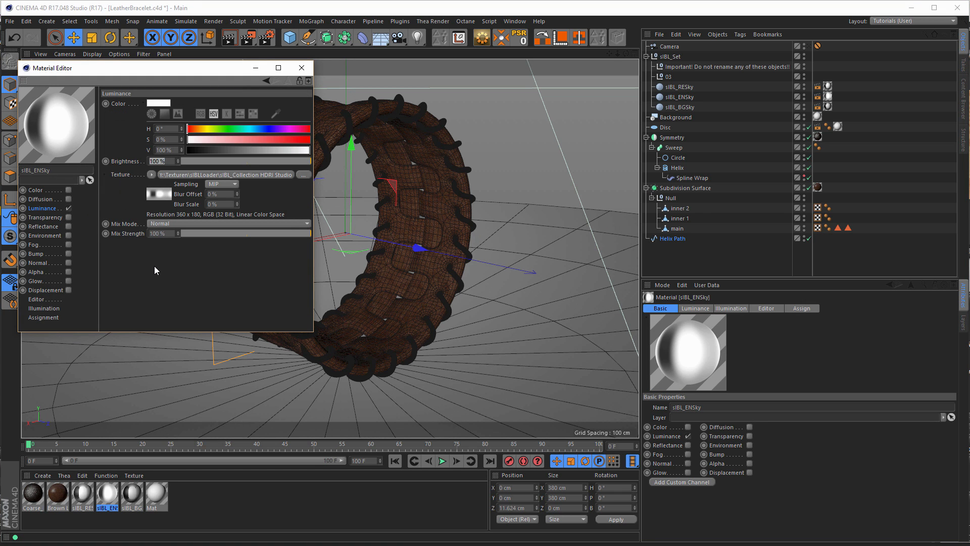
text(200)
key(Return)
- Render the scene to the Picture Viewer and delete the previous incomplete bracelet render from the history
key(shift+r)
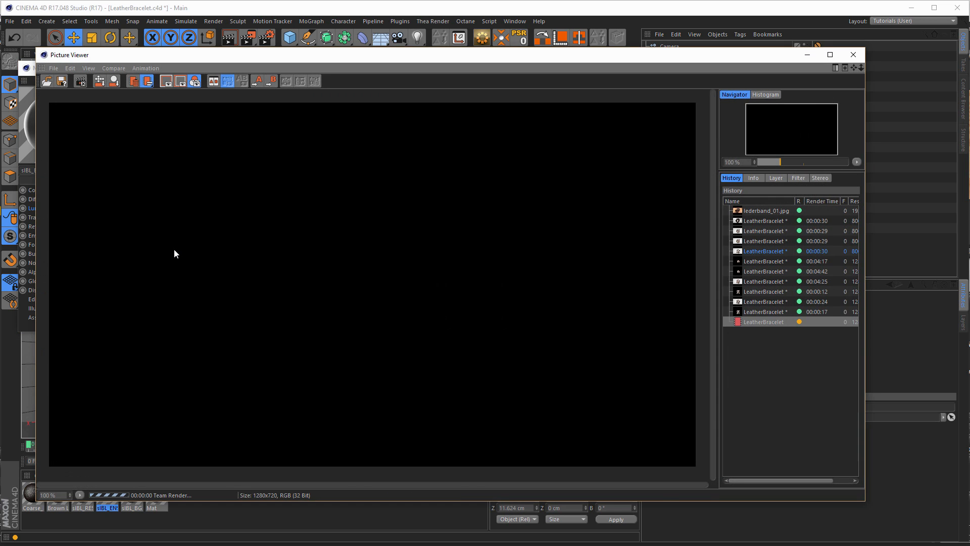
click(756, 312)
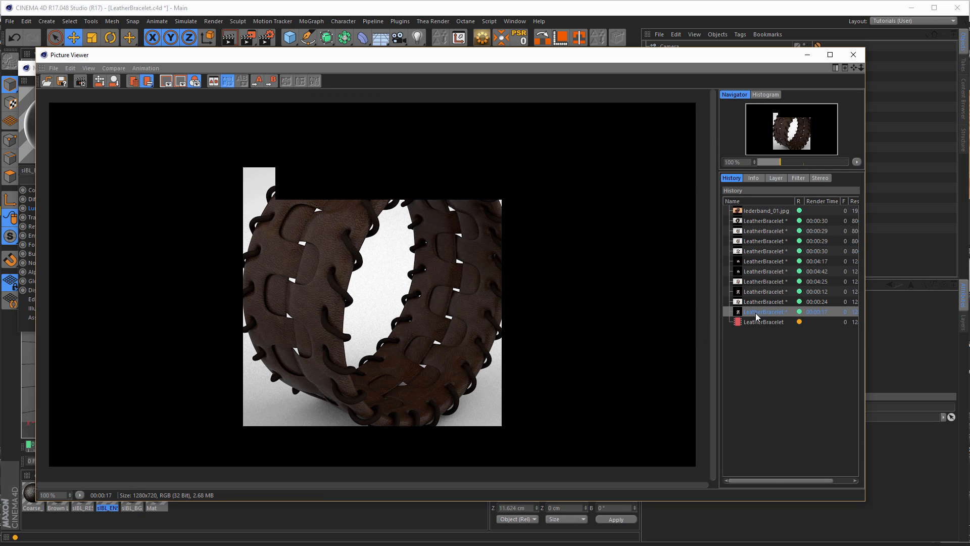
key(Delete)
key(Return)
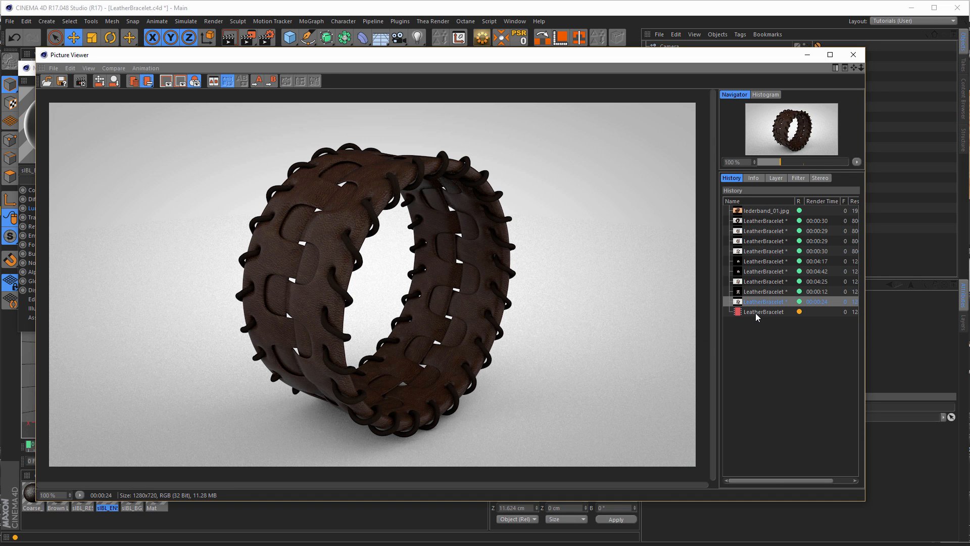
- Compare the new render with the last complete one, then remove the new render from the history
click(749, 312)
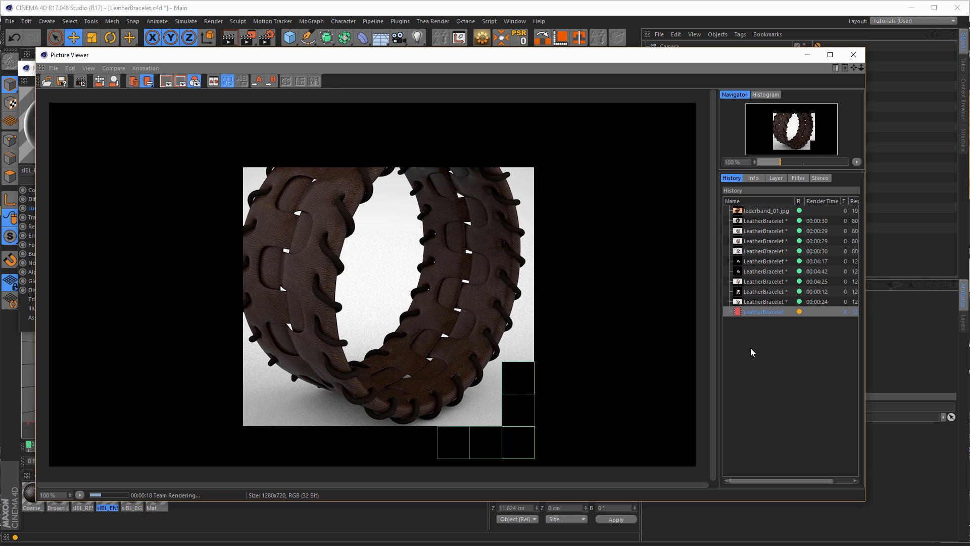
click(754, 301)
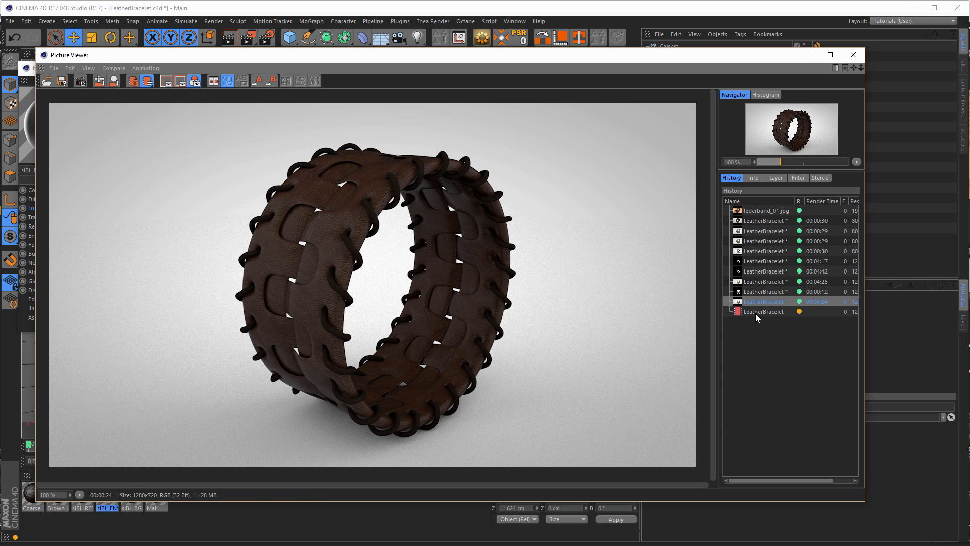
click(756, 312)
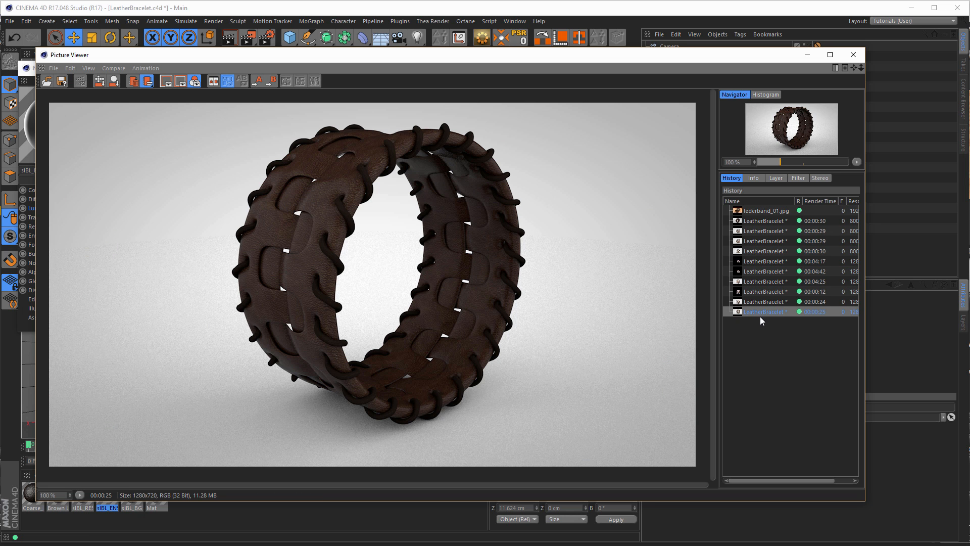
key(Delete)
key(Return)
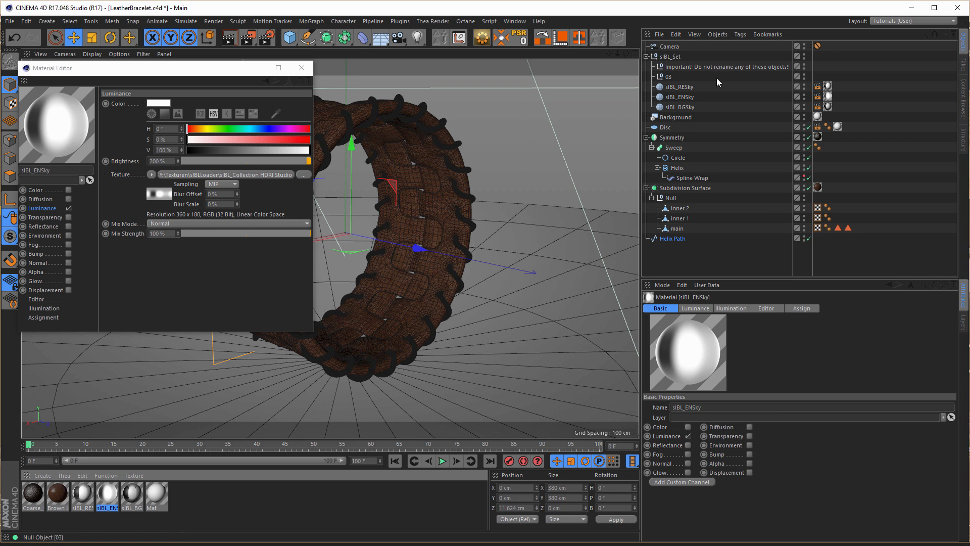
- Look through the scene camera, render again, compare with the earlier render and close the Picture Viewer
click(809, 46)
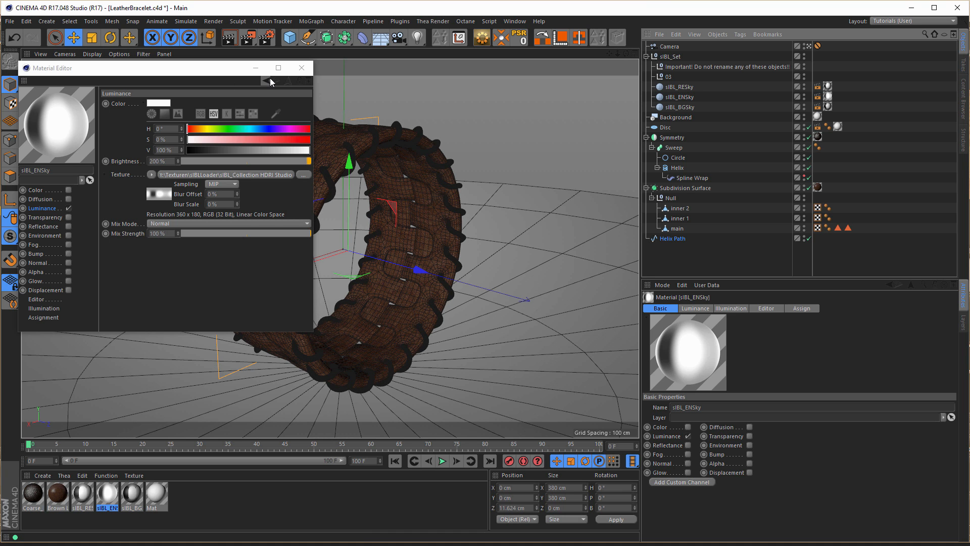
key(shift+r)
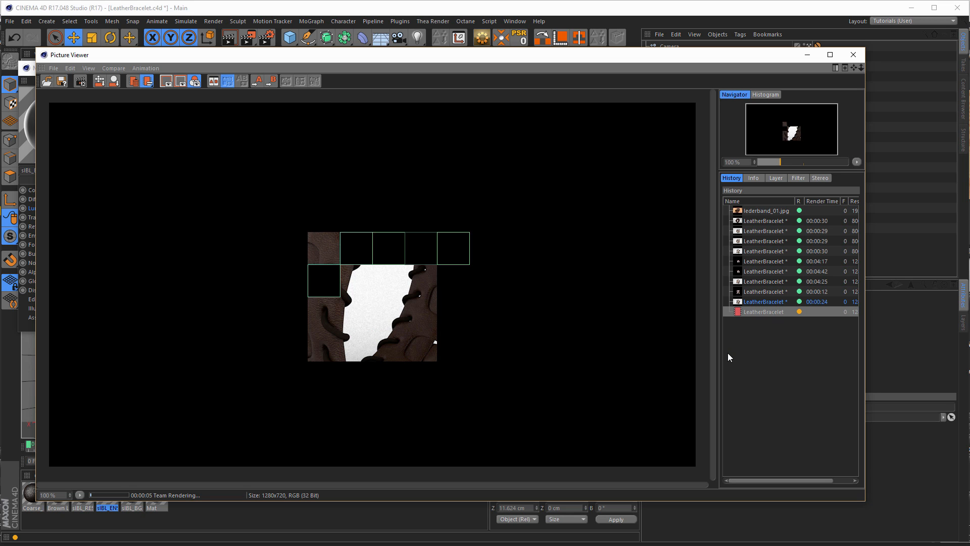
click(751, 303)
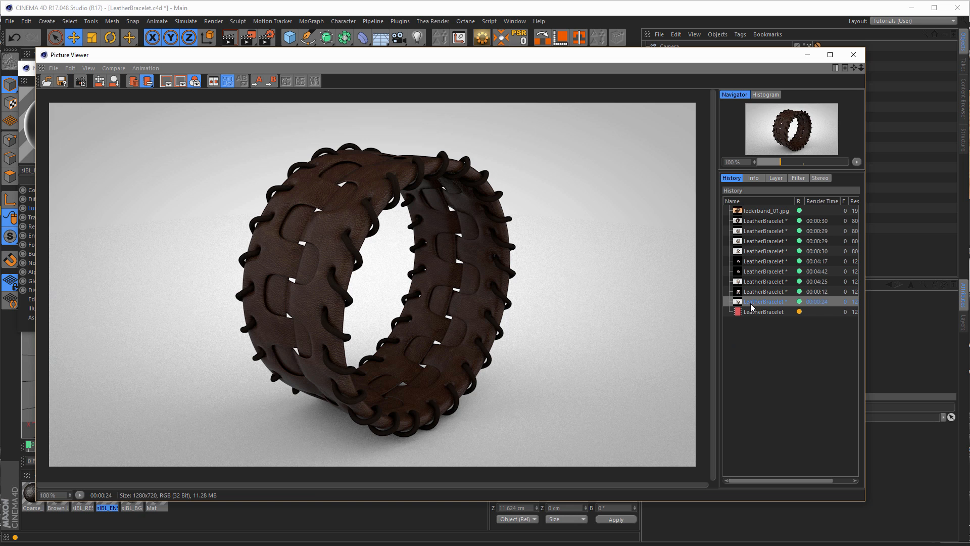
click(750, 313)
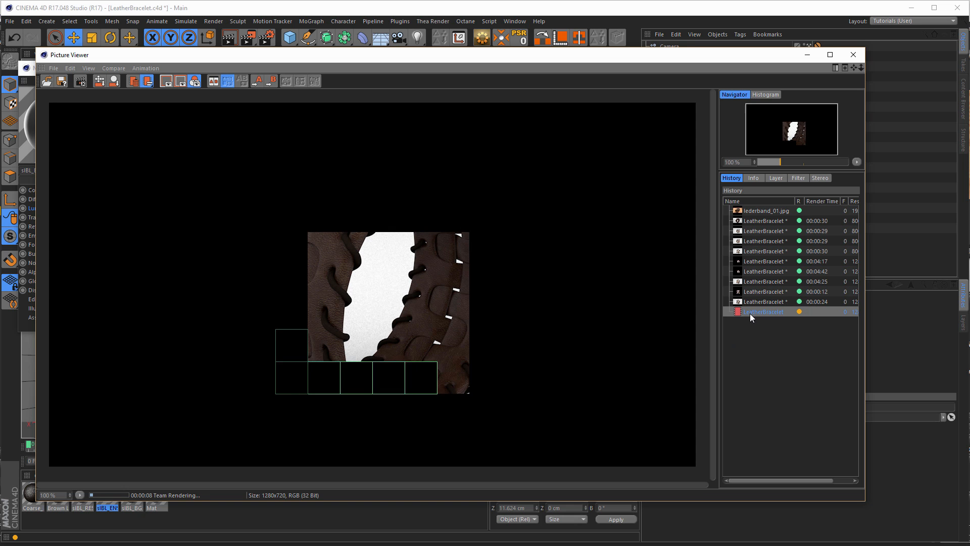
click(853, 55)
click(543, 316)
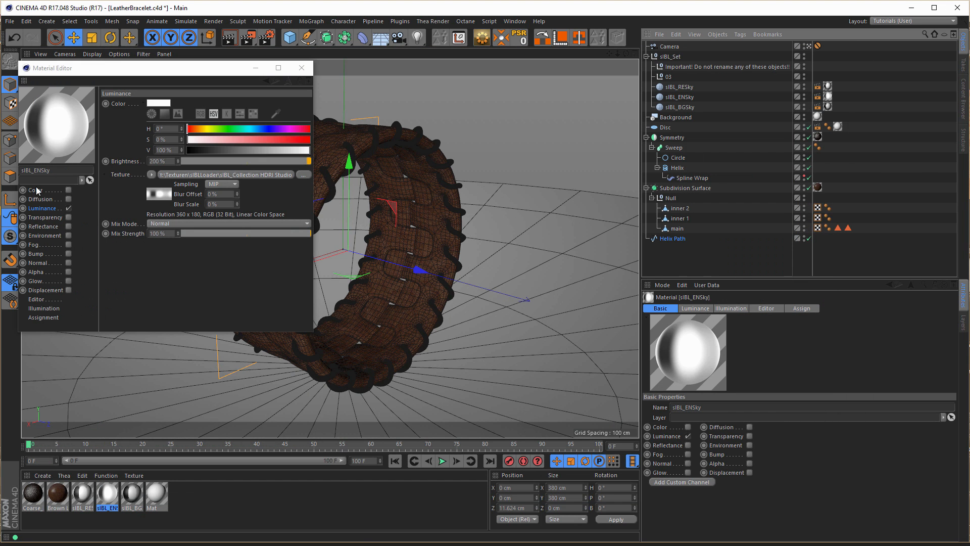
- Set the Generate GI strength of the sIBL_ENSky material to 150% and check the lighting in a new render
click(50, 308)
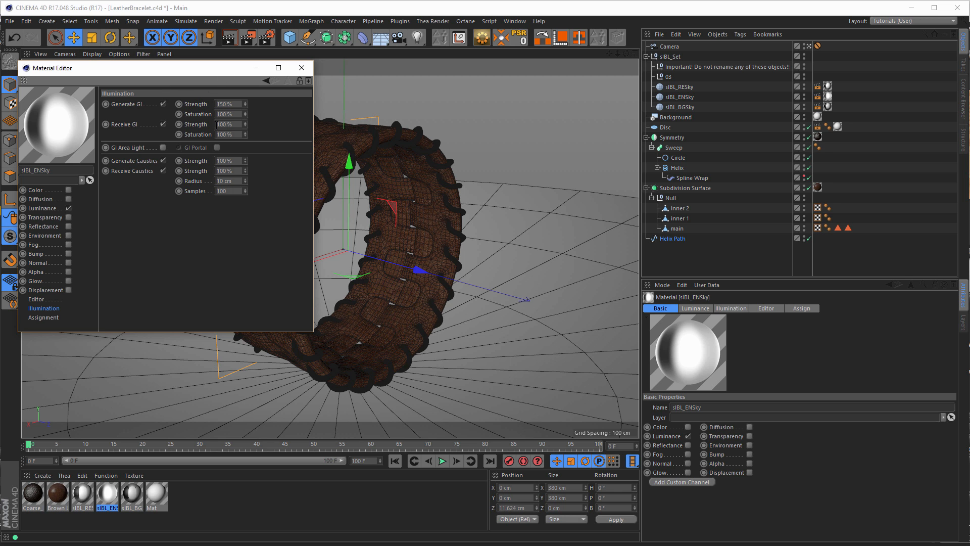
key(shift+r)
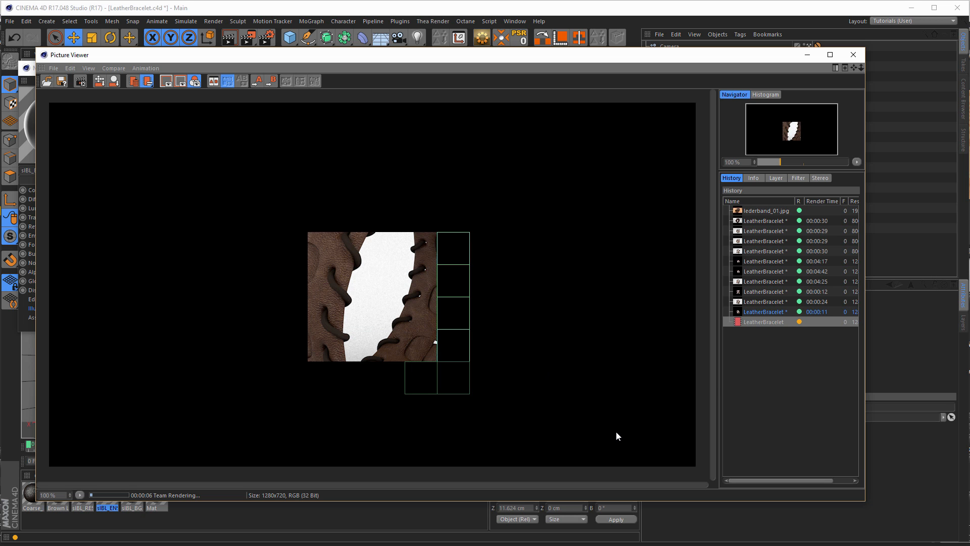
click(755, 321)
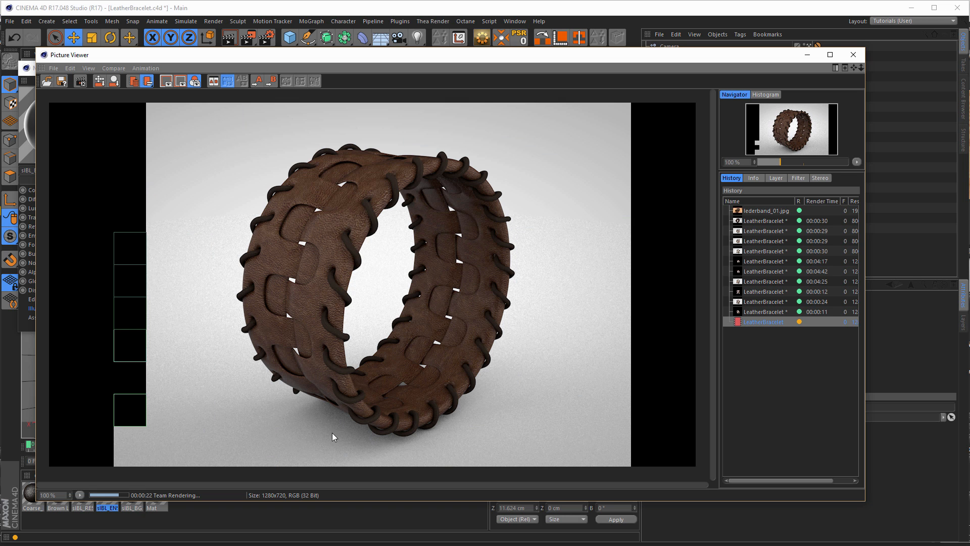
click(853, 59)
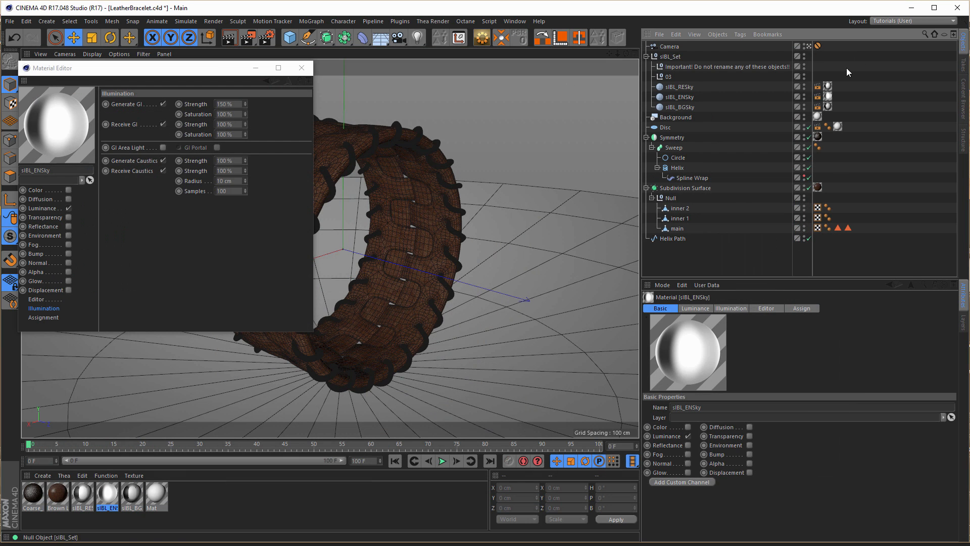
click(313, 68)
- Set the Physical renderer's Sampling Quality to Medium in the render settings
click(266, 37)
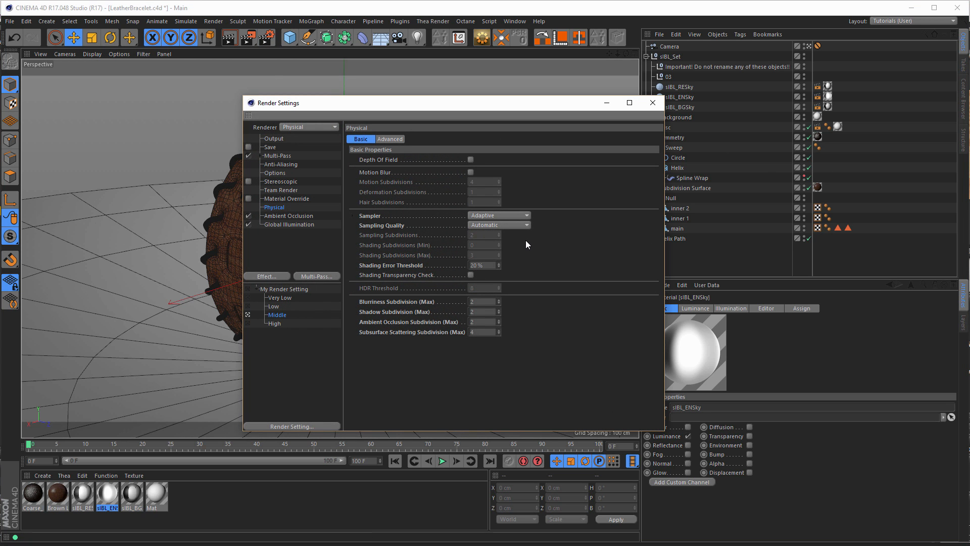
click(498, 224)
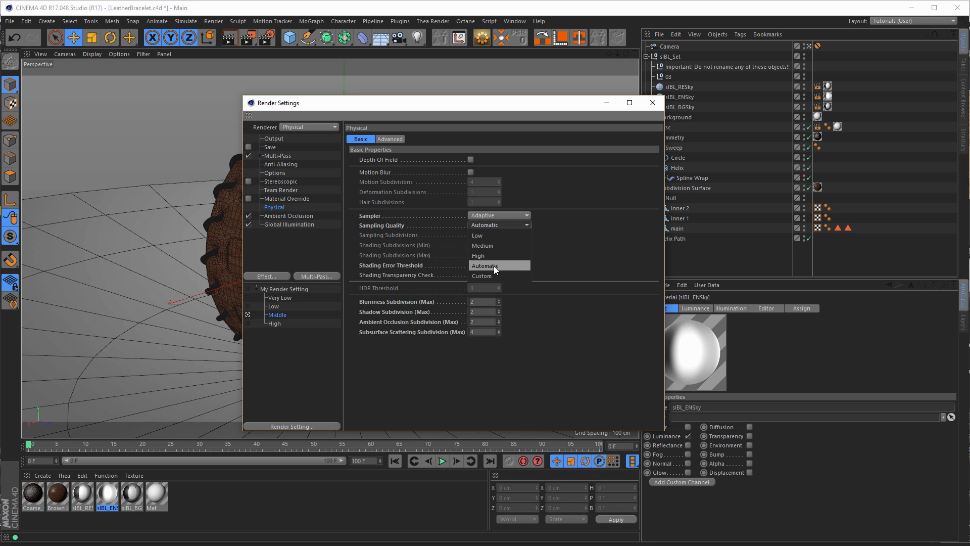
click(498, 247)
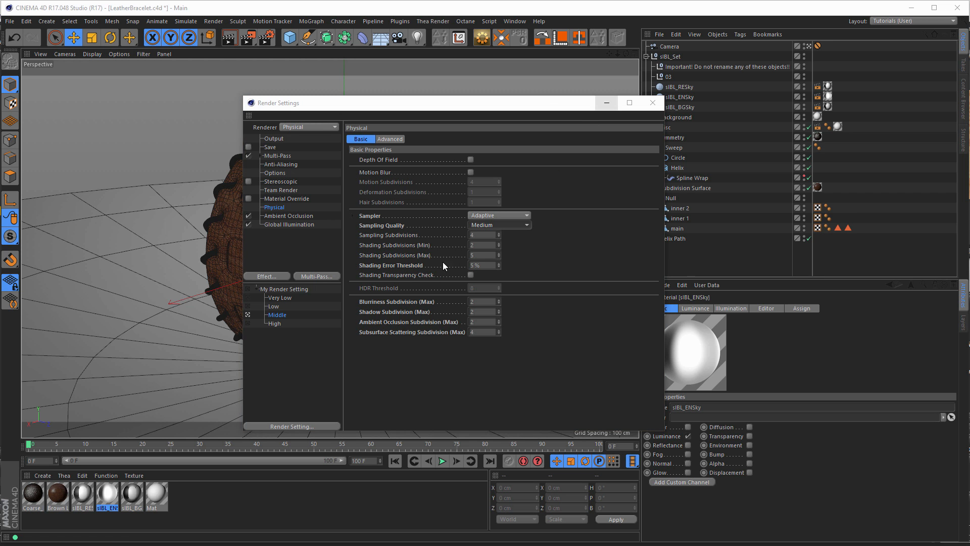
click(652, 106)
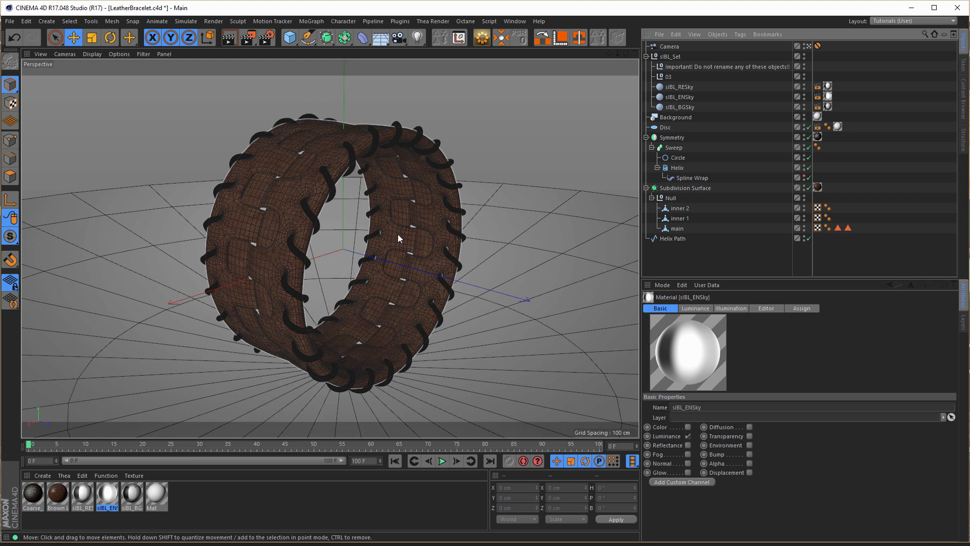
- Leave the camera view, disable the floor disc and add a Plane object to the scene
click(811, 44)
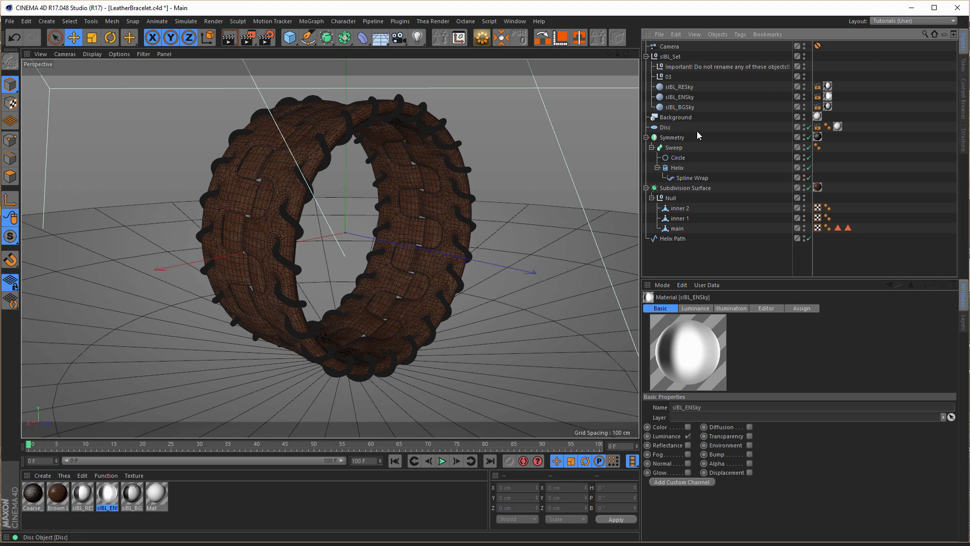
click(808, 127)
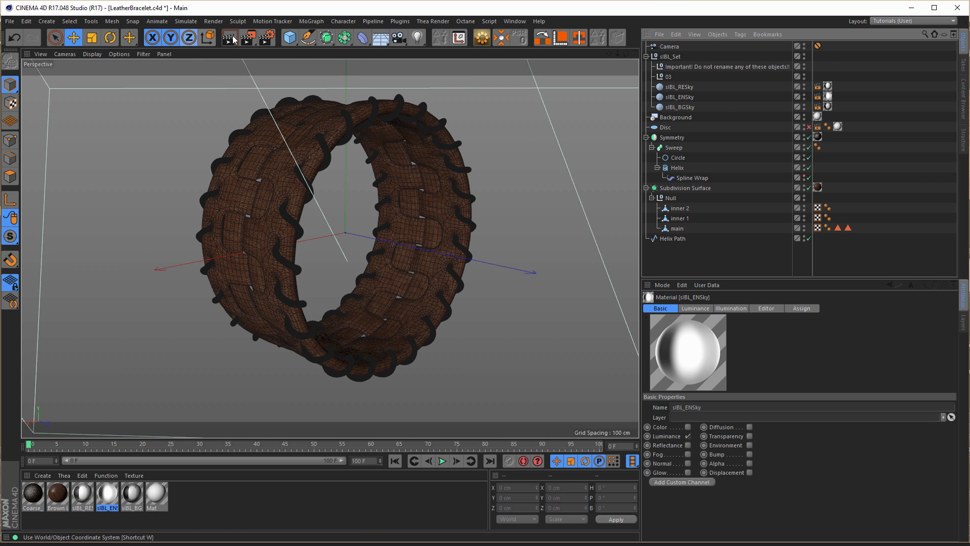
click(290, 37)
click(384, 71)
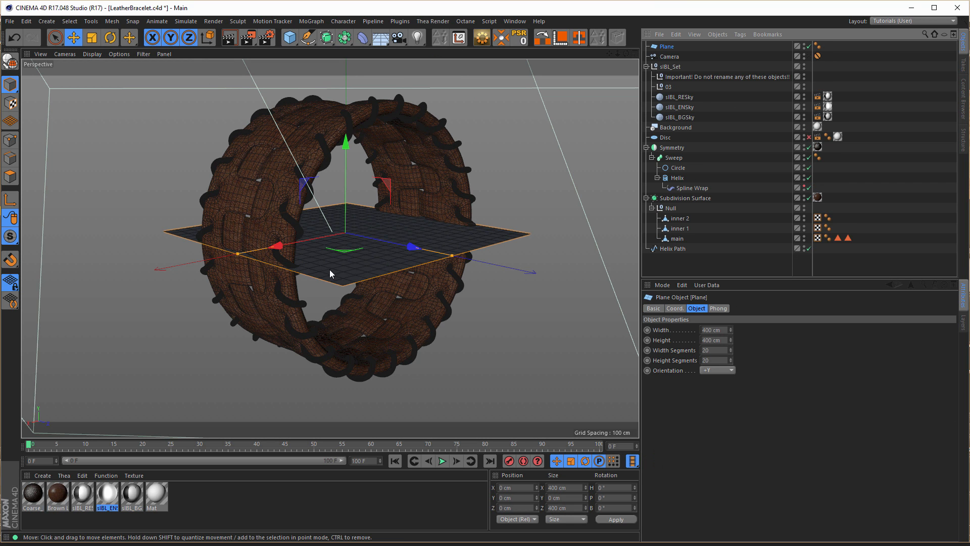
key(r)
drag(329, 269, 613, 187)
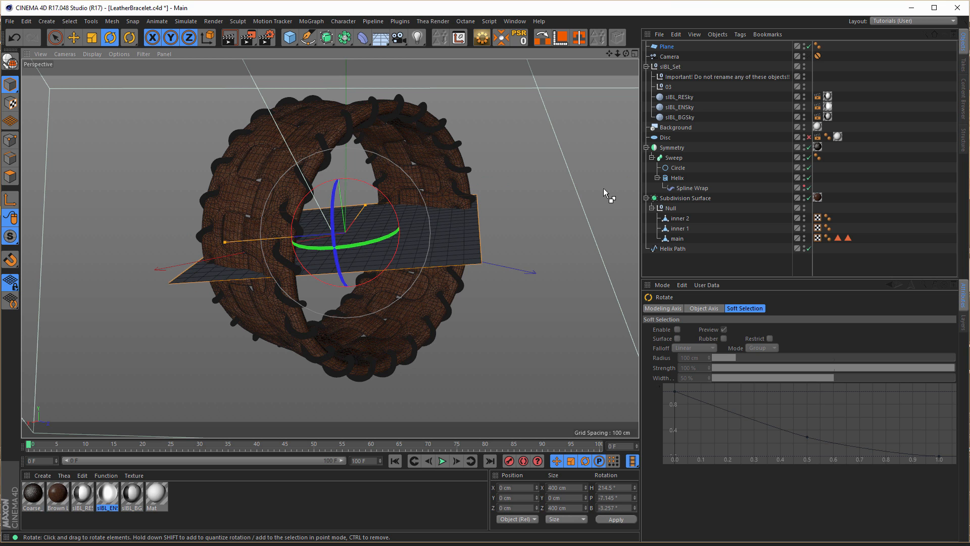
key(ctrl+z)
- Scale the plane up to about 4419 cm square and give it the disc's Y position of -205.882 cm
key(t)
drag(359, 308, 697, 308)
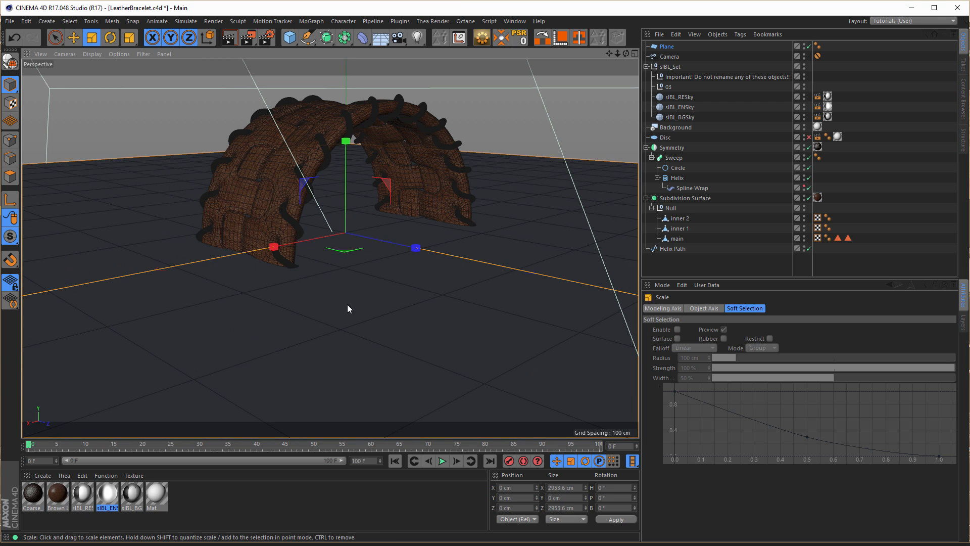
click(666, 138)
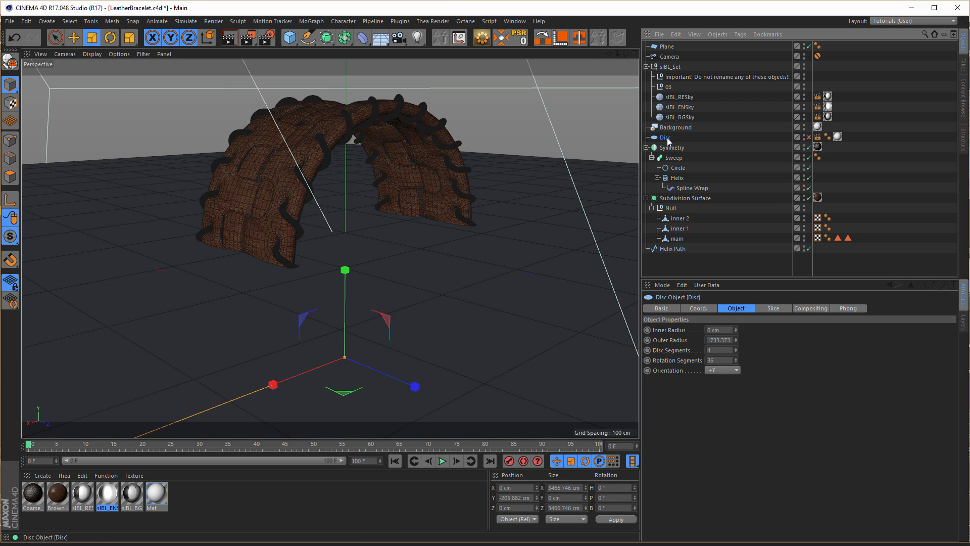
click(513, 498)
key(ctrl+c)
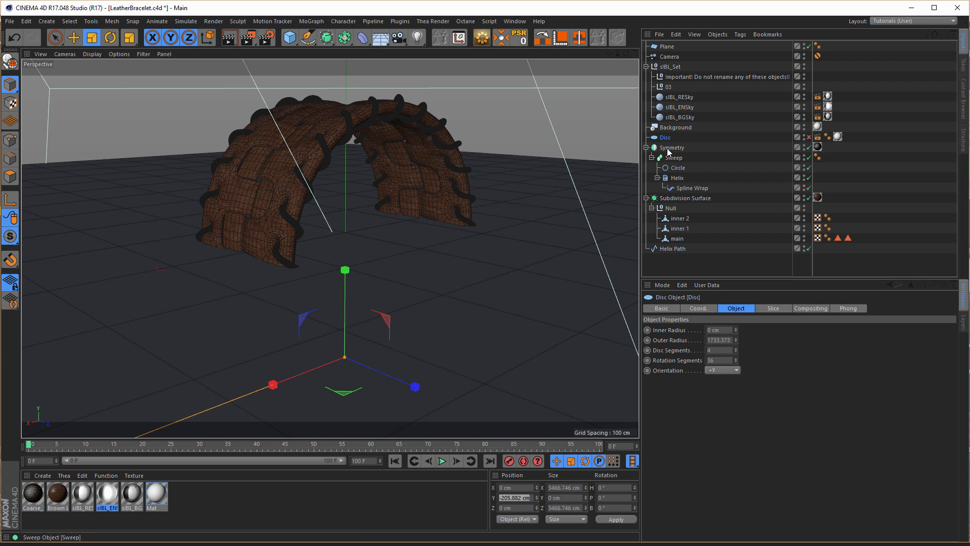
click(667, 46)
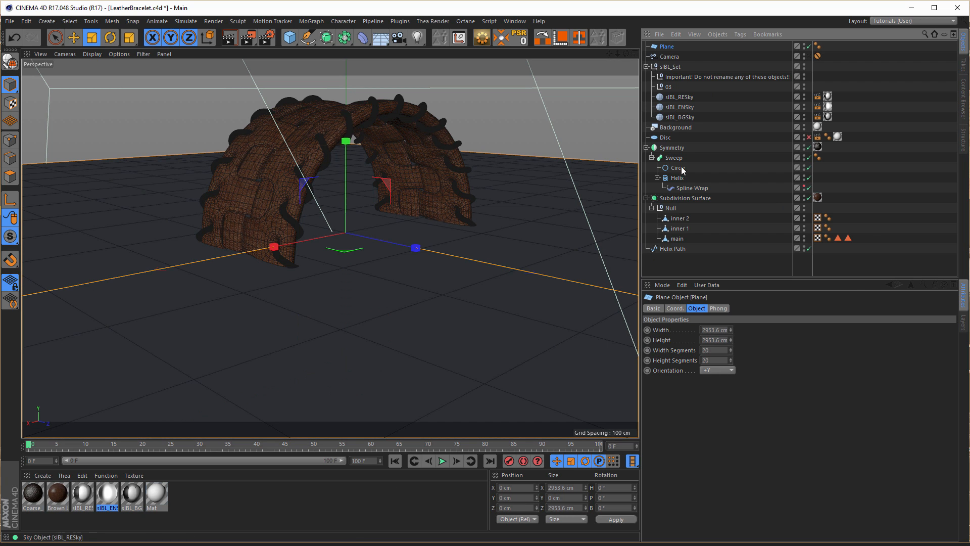
click(517, 498)
key(ctrl+v)
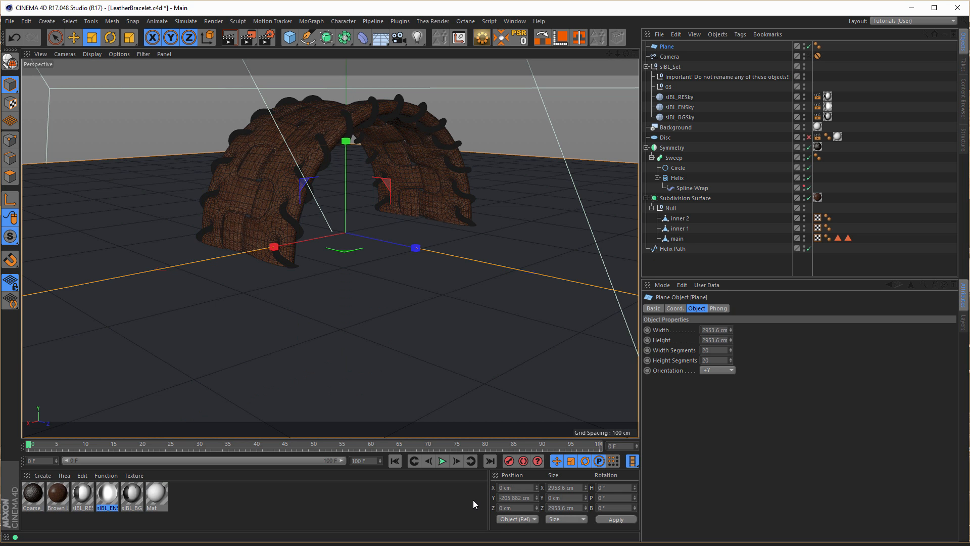
key(Return)
alt+drag(276, 239, 620, 278)
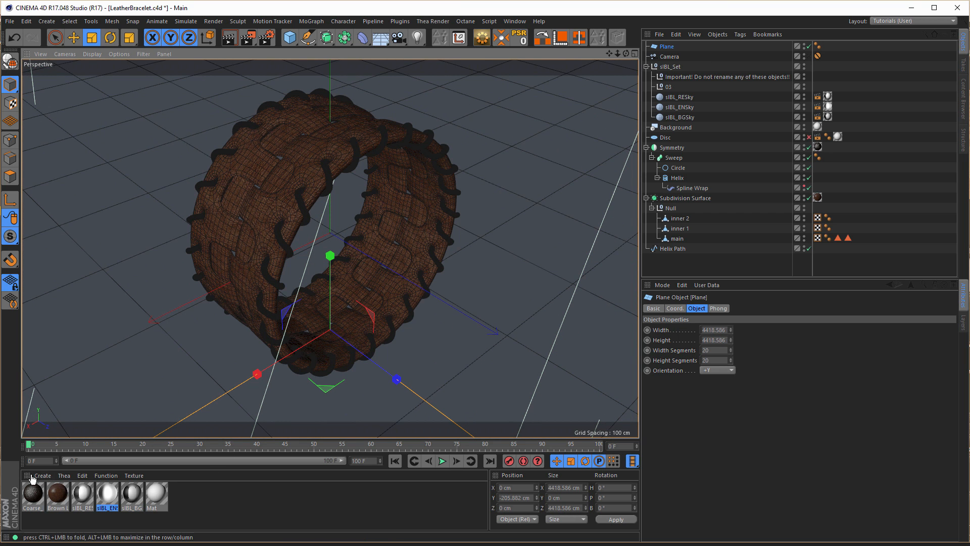
- Create a new material and load the Wood surface shader as its Color texture
double_click(207, 500)
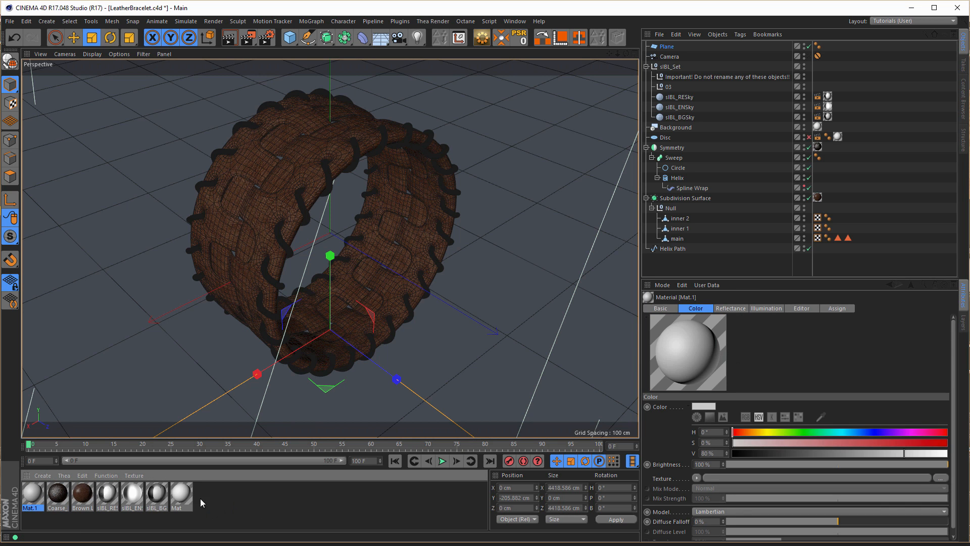
double_click(37, 499)
drag(205, 68, 331, 83)
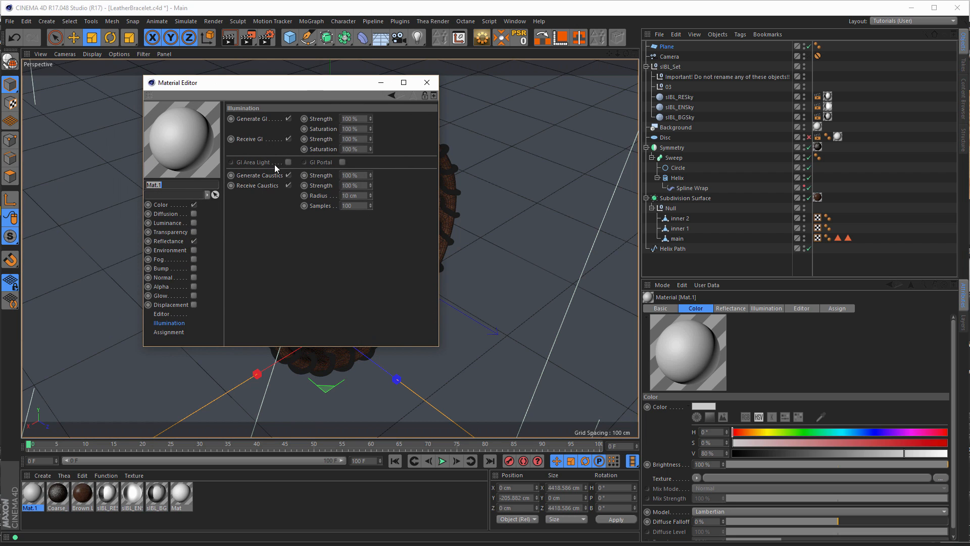
click(172, 206)
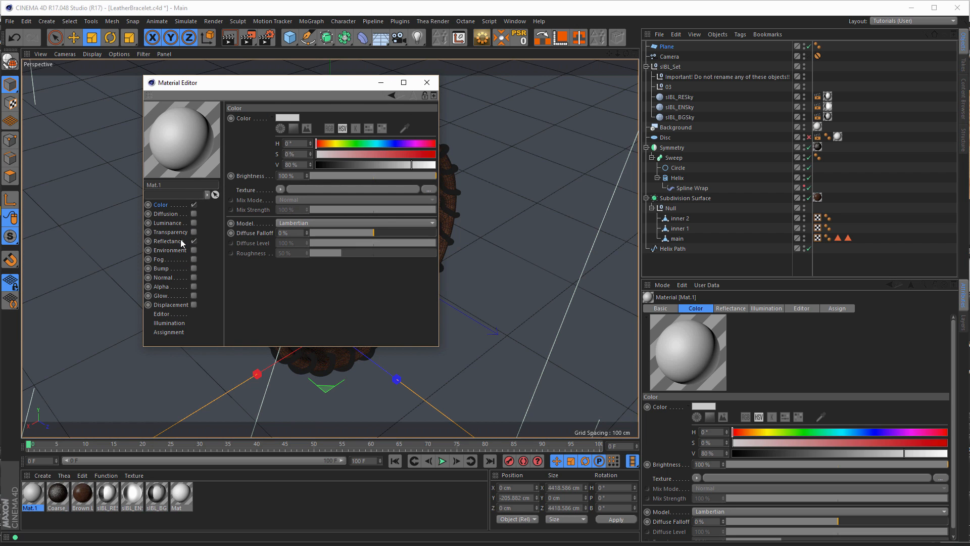
click(279, 189)
mouse_move(314, 408)
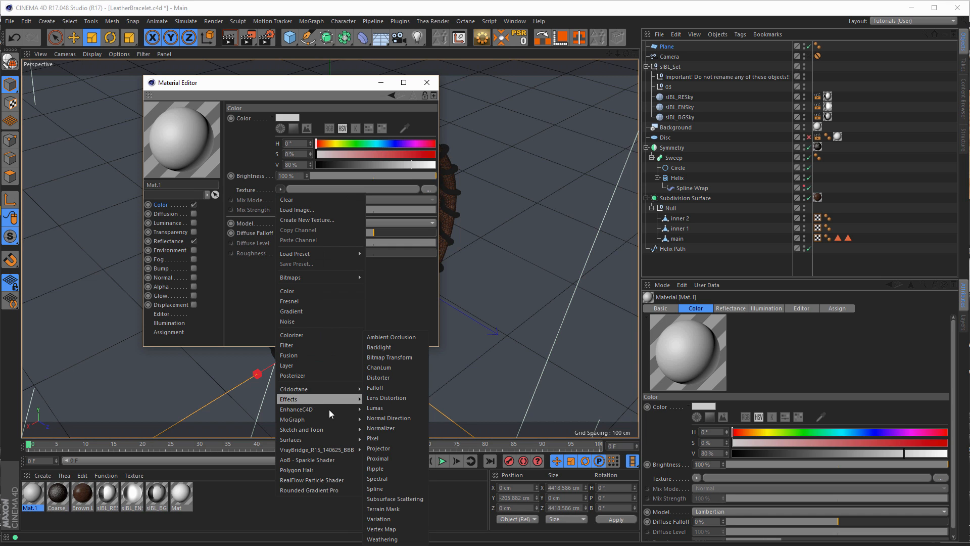
mouse_move(315, 439)
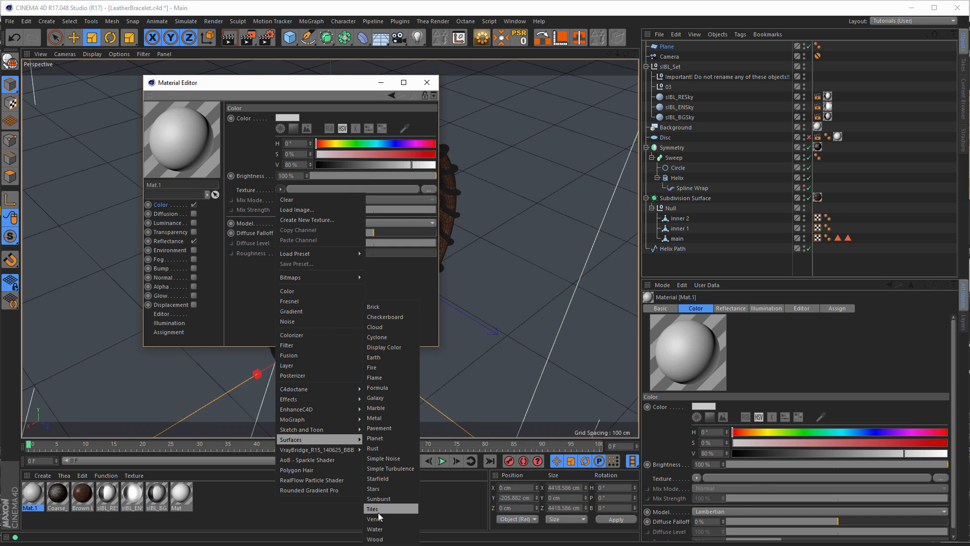
click(376, 539)
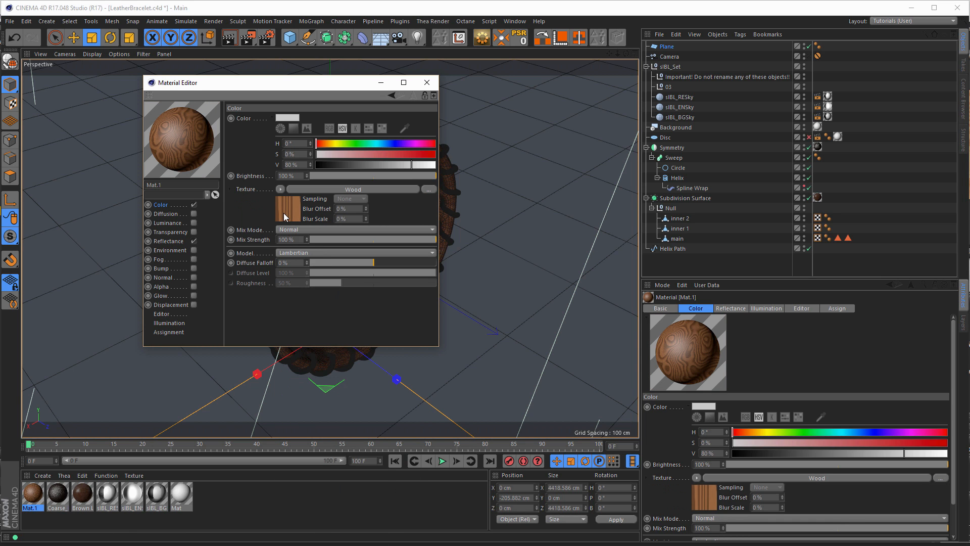
- In the wood material's reflectance, remove the Default Specular layer and add a GGX layer
click(172, 241)
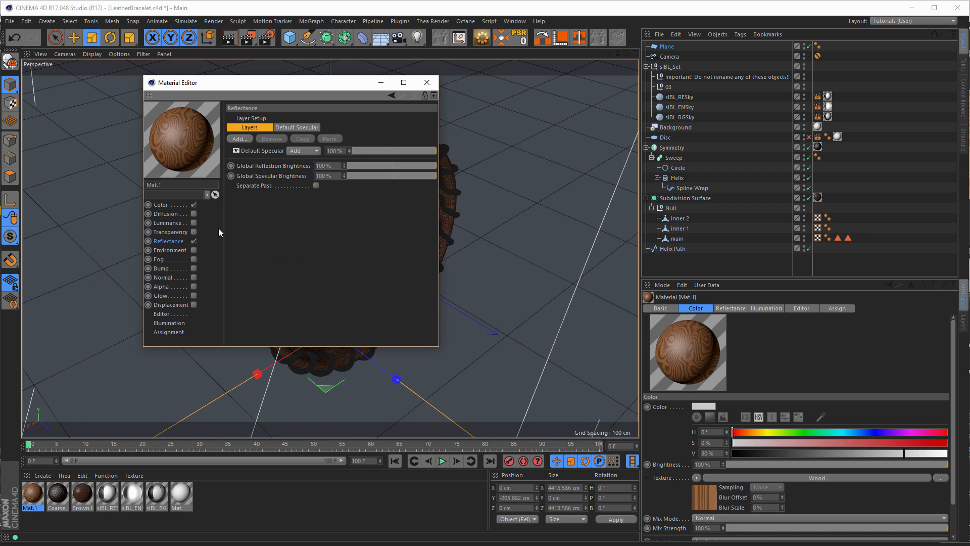
click(261, 149)
key(Delete)
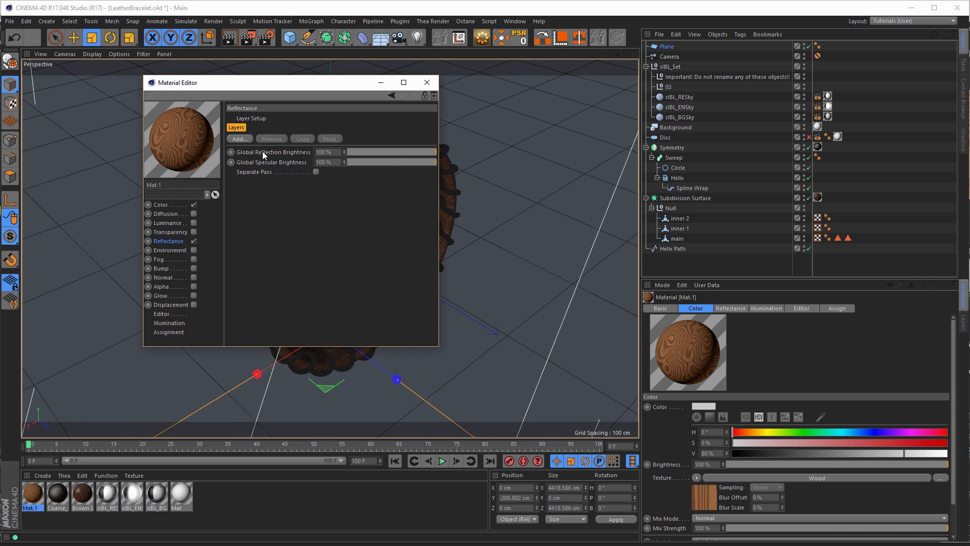
click(246, 141)
click(272, 165)
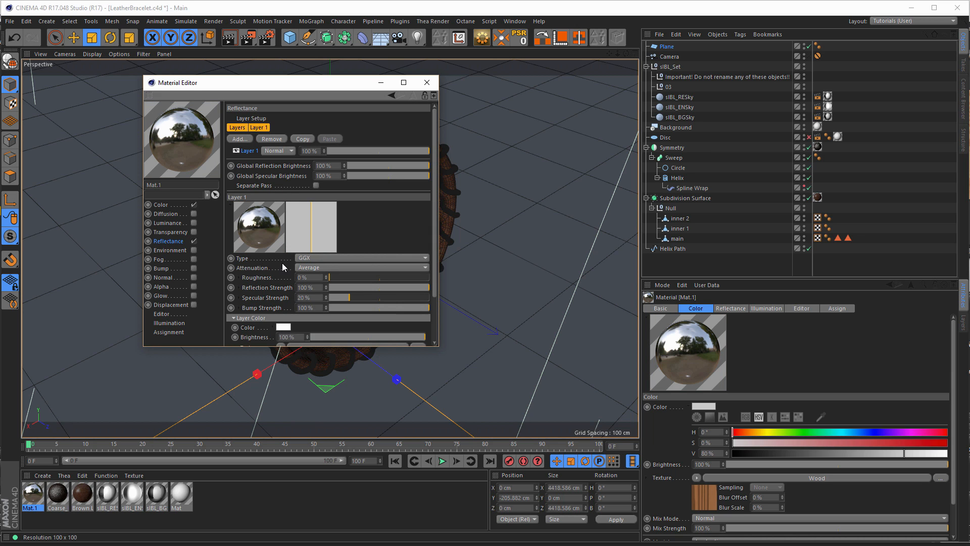
- Set the GGX layer's Fresnel to Dielectric with the Oil (Vegetable) preset
drag(403, 346, 399, 432)
click(283, 388)
click(313, 398)
click(312, 414)
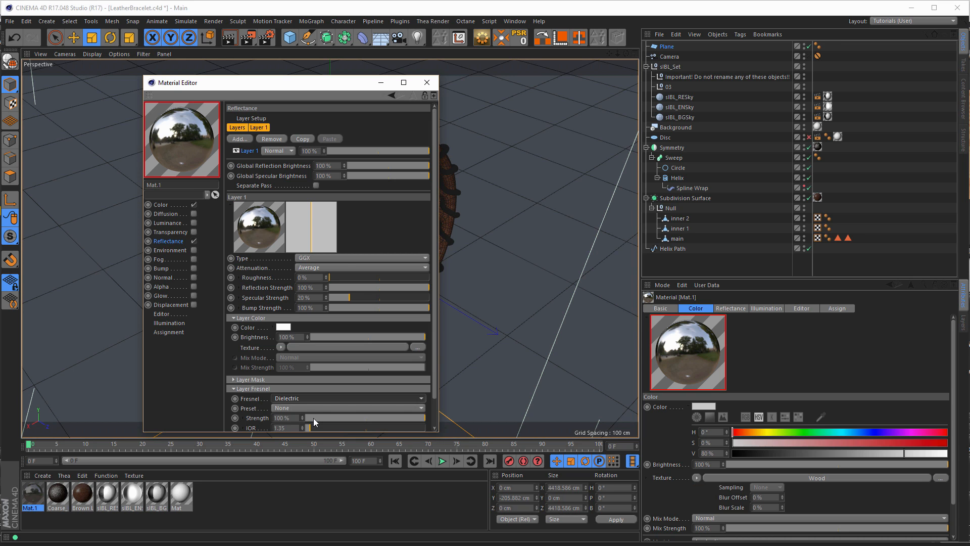
click(304, 408)
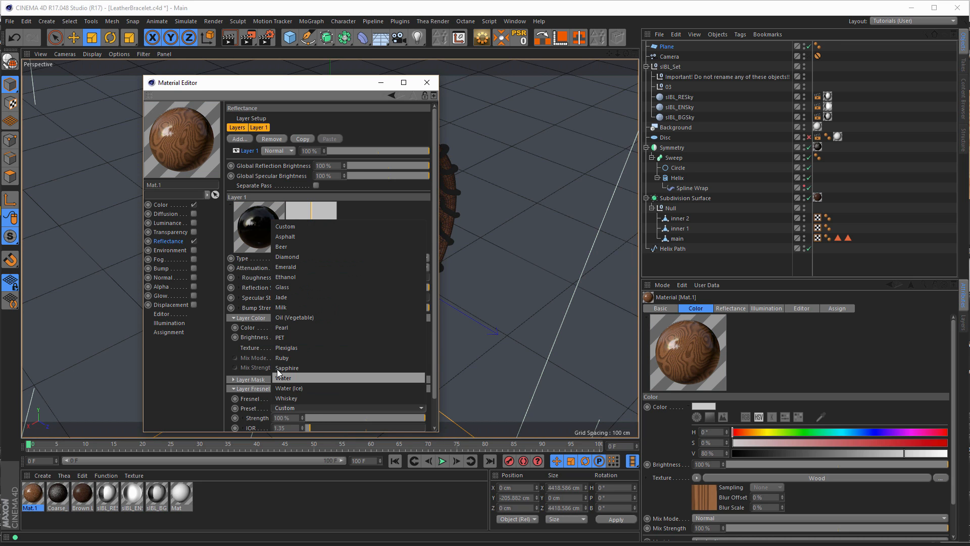
click(333, 316)
- Set the GGX layer's roughness to 14%, reflection strength to 8%, and specular and bump strength to 0%, and close the material editor
mouse_move(348, 296)
mouse_down()
mouse_move(326, 297)
mouse_move(325, 308)
mouse_move(335, 287)
mouse_up()
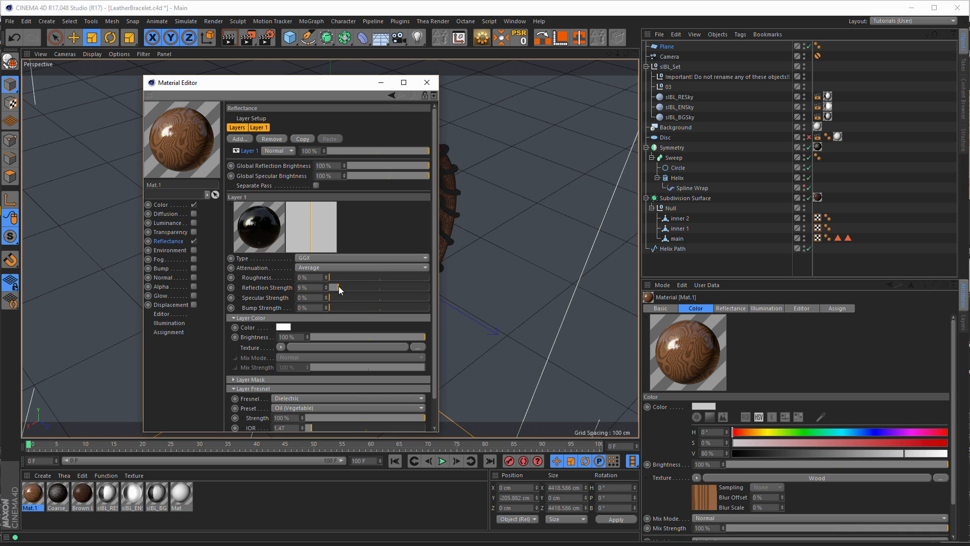
drag(341, 278, 348, 276)
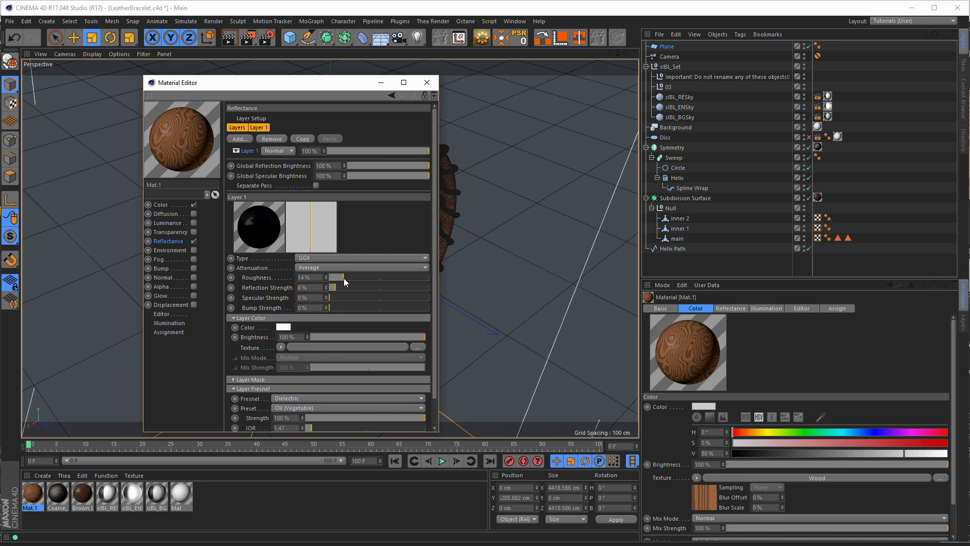
drag(338, 286, 344, 288)
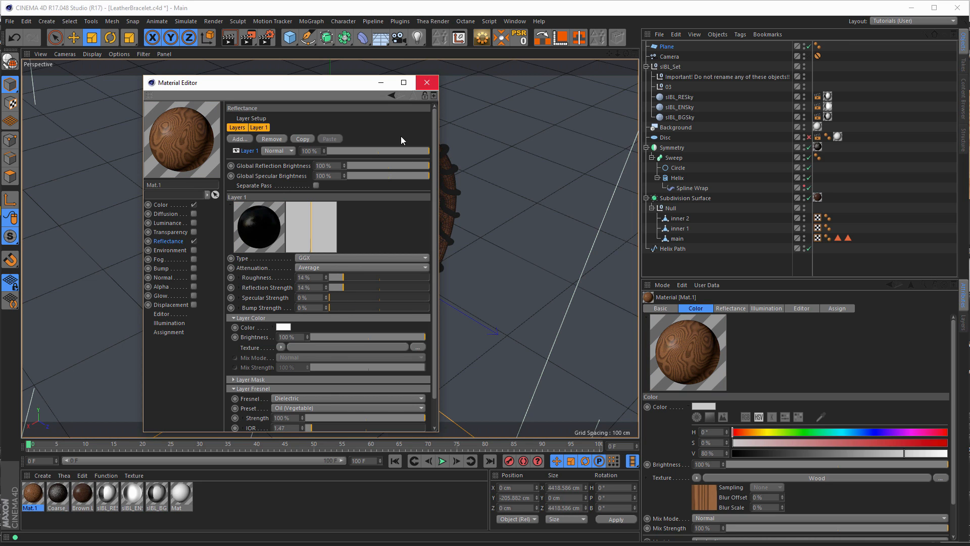
click(337, 288)
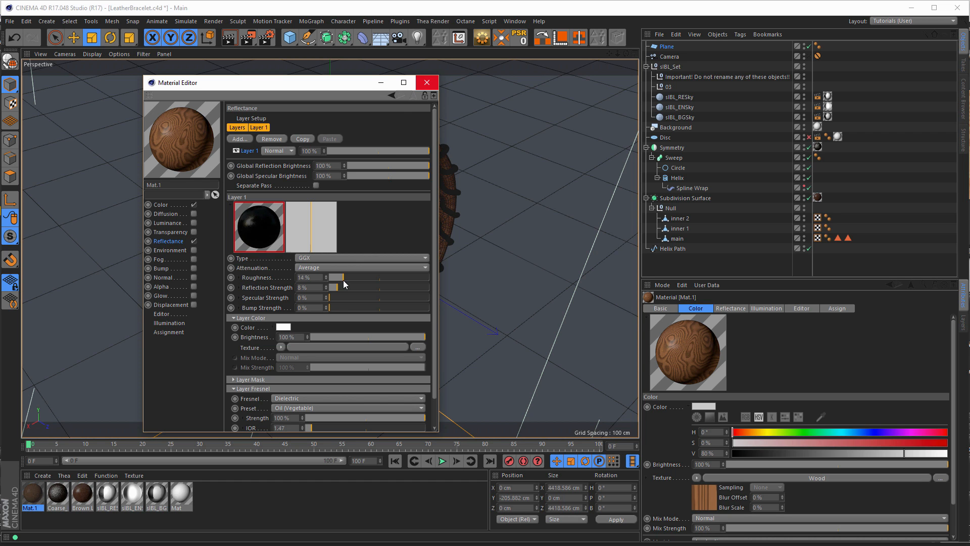
click(426, 83)
- Apply the wood material to the plane and start a render to the Picture Viewer
drag(32, 494, 122, 342)
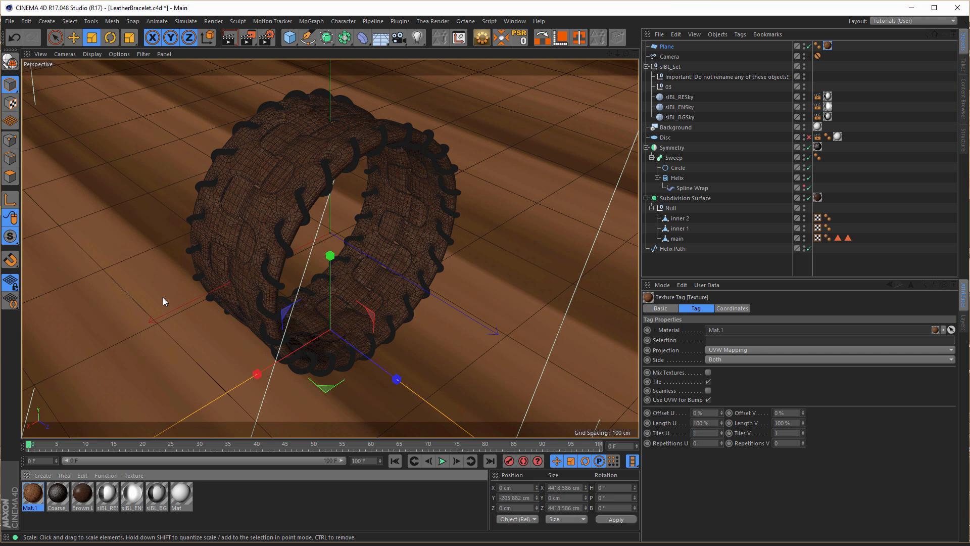
key(ctrl+shift+r)
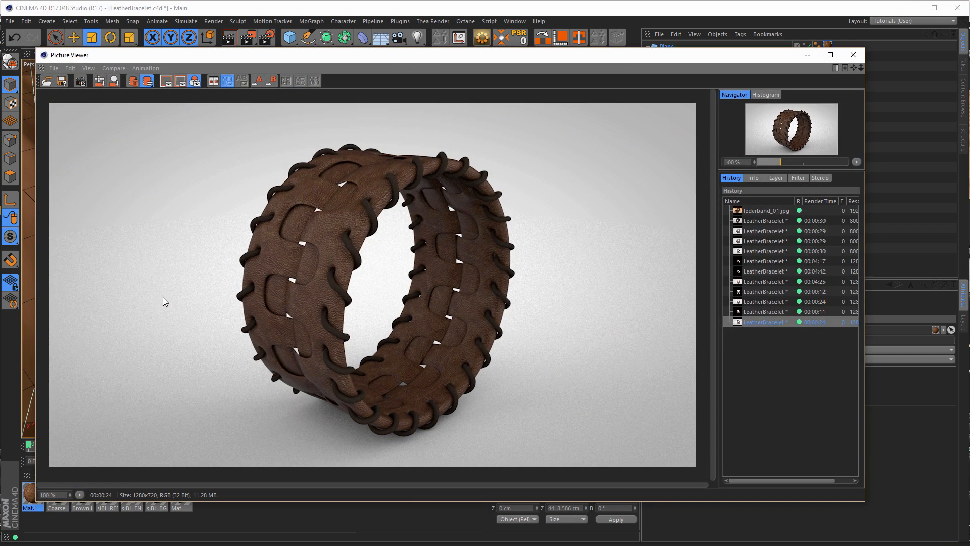